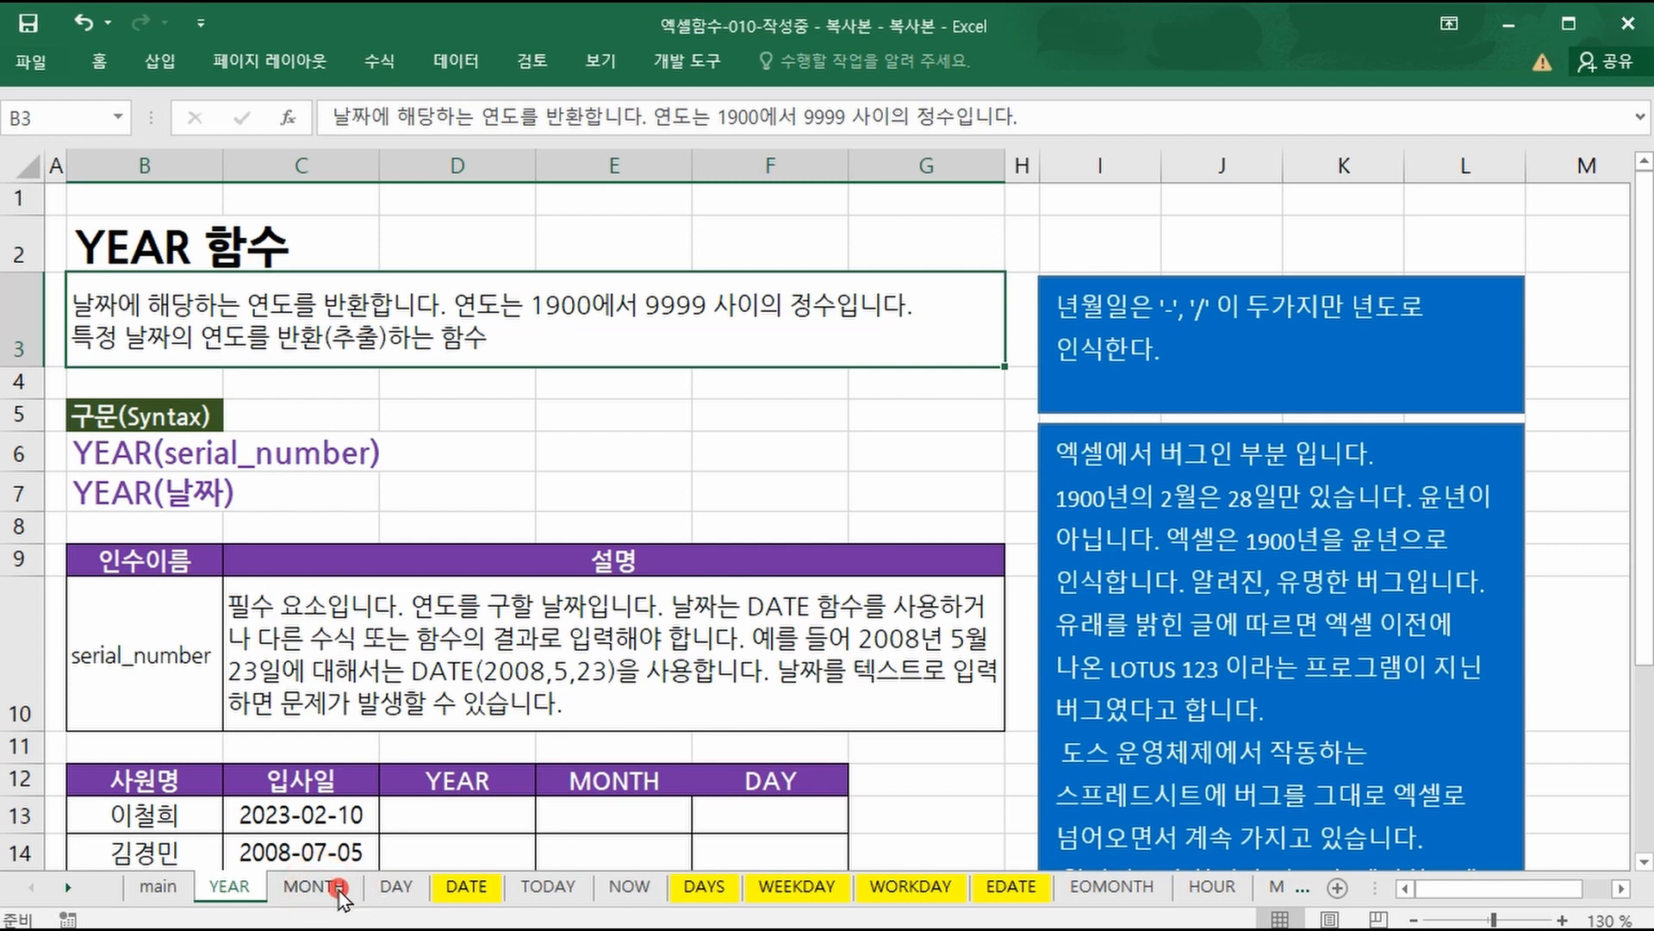
# Review the function descriptions on the YEAR, MONTH and DAY sheets, marking the part about what each function returns.
pyautogui.click(315, 888)
pyautogui.click(396, 887)
pyautogui.click(228, 887)
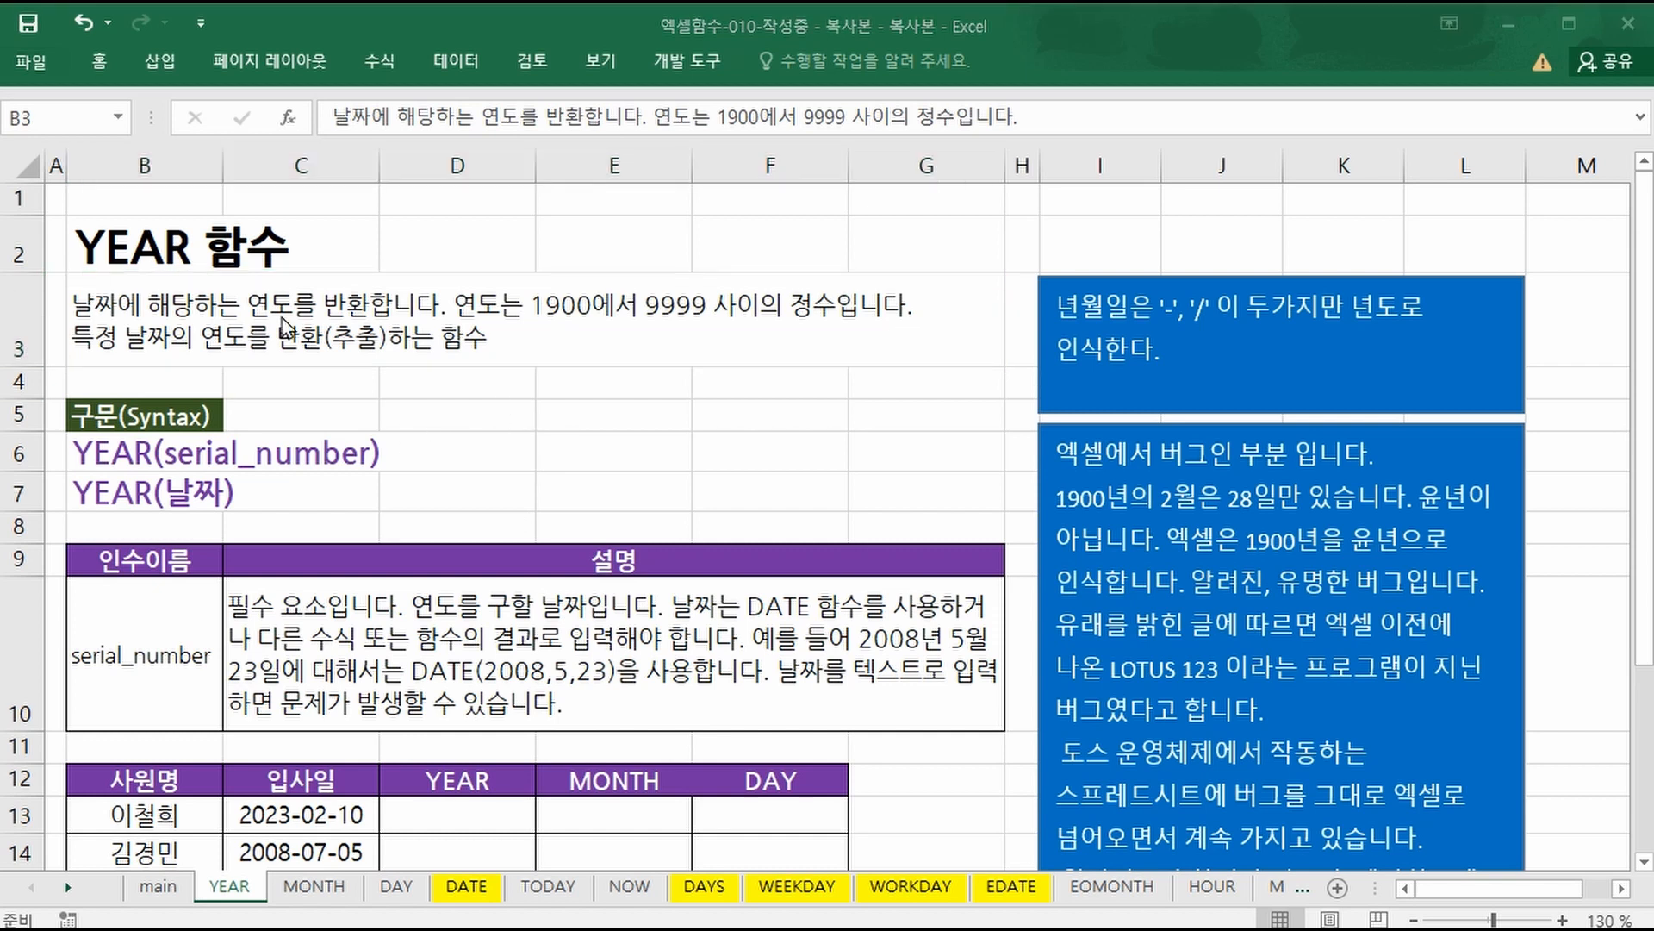
pyautogui.moveTo(237, 319); pyautogui.dragTo(435, 320)
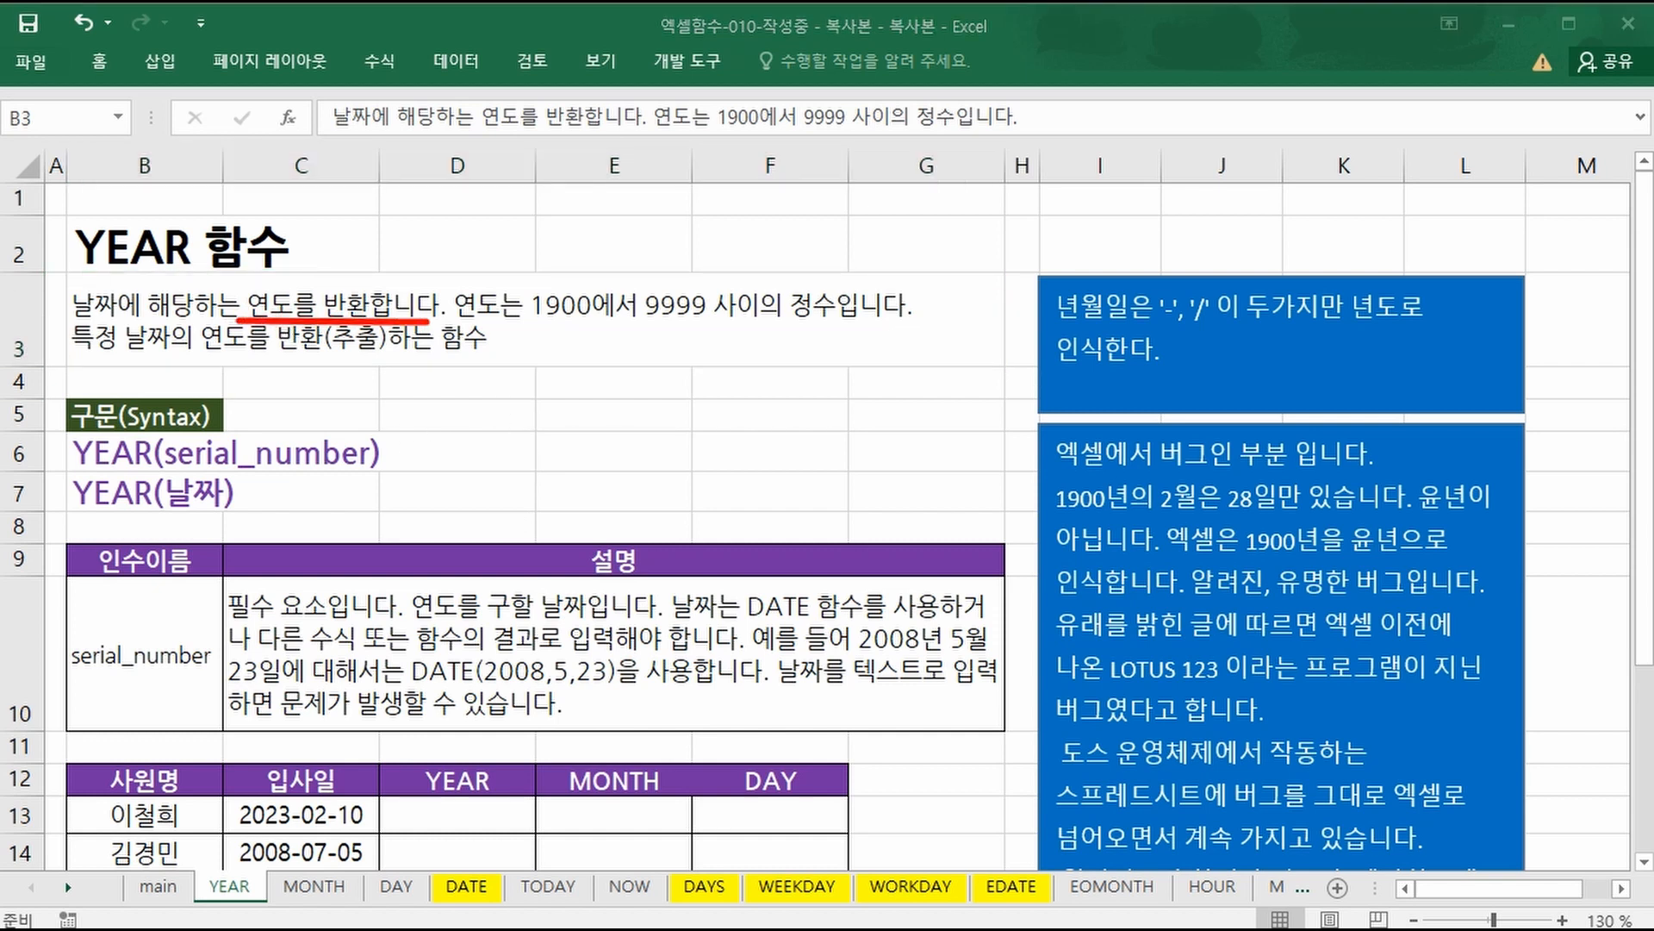
pyautogui.click(326, 892)
pyautogui.hotkey('ctrl', '2')
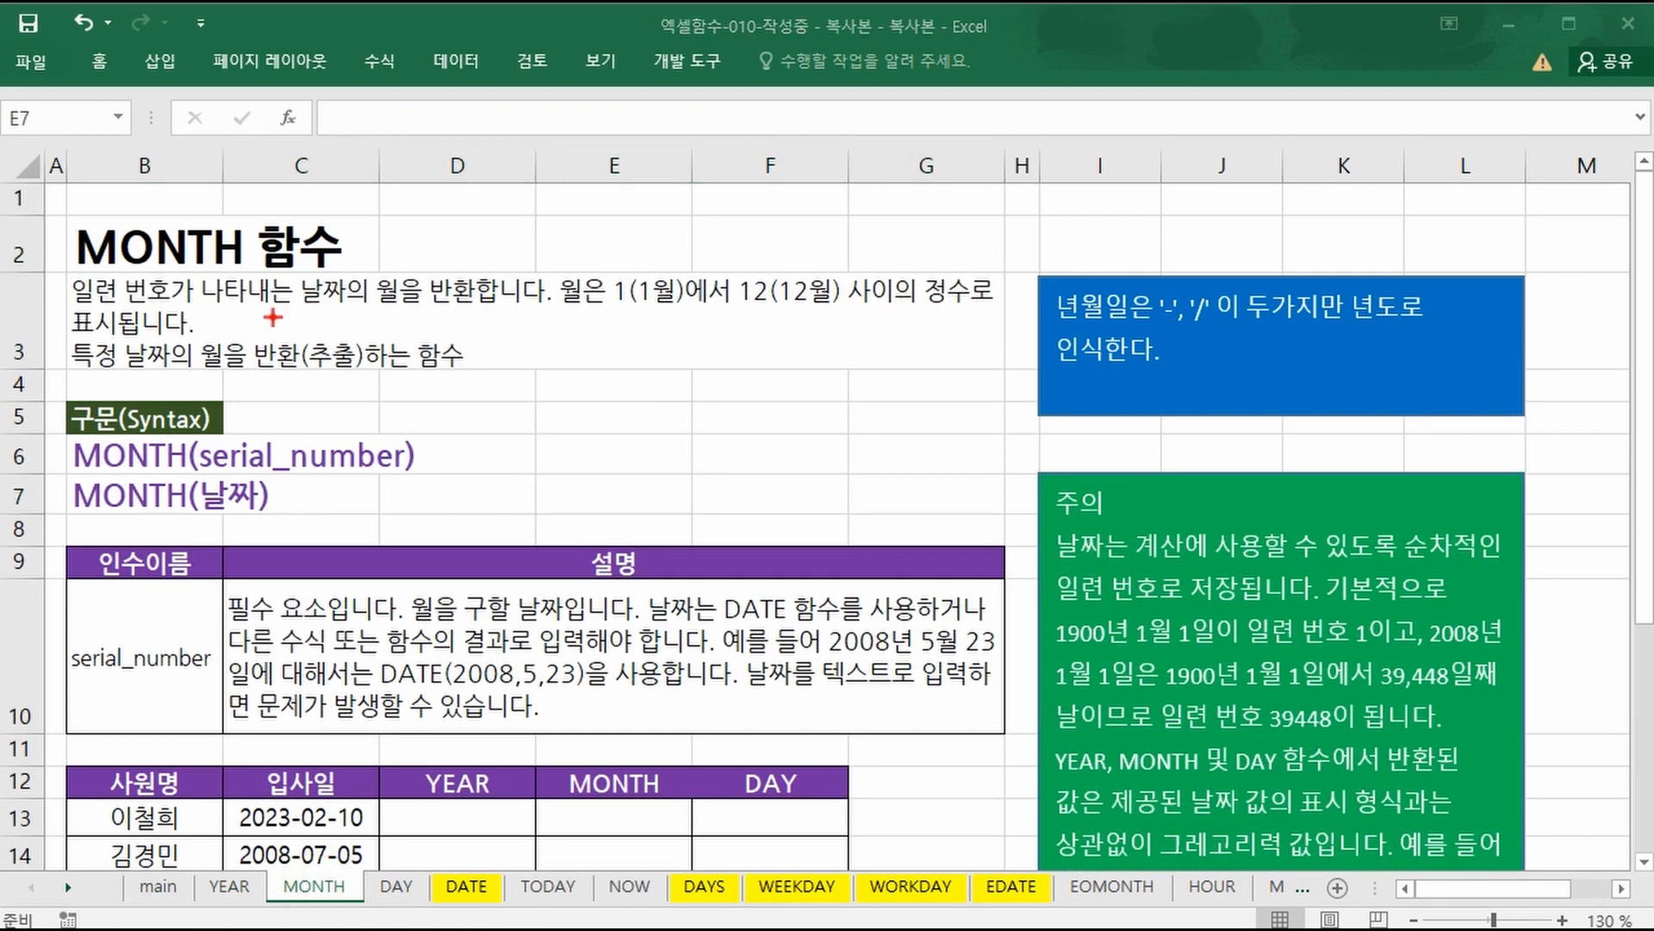
pyautogui.moveTo(76, 303); pyautogui.dragTo(482, 304)
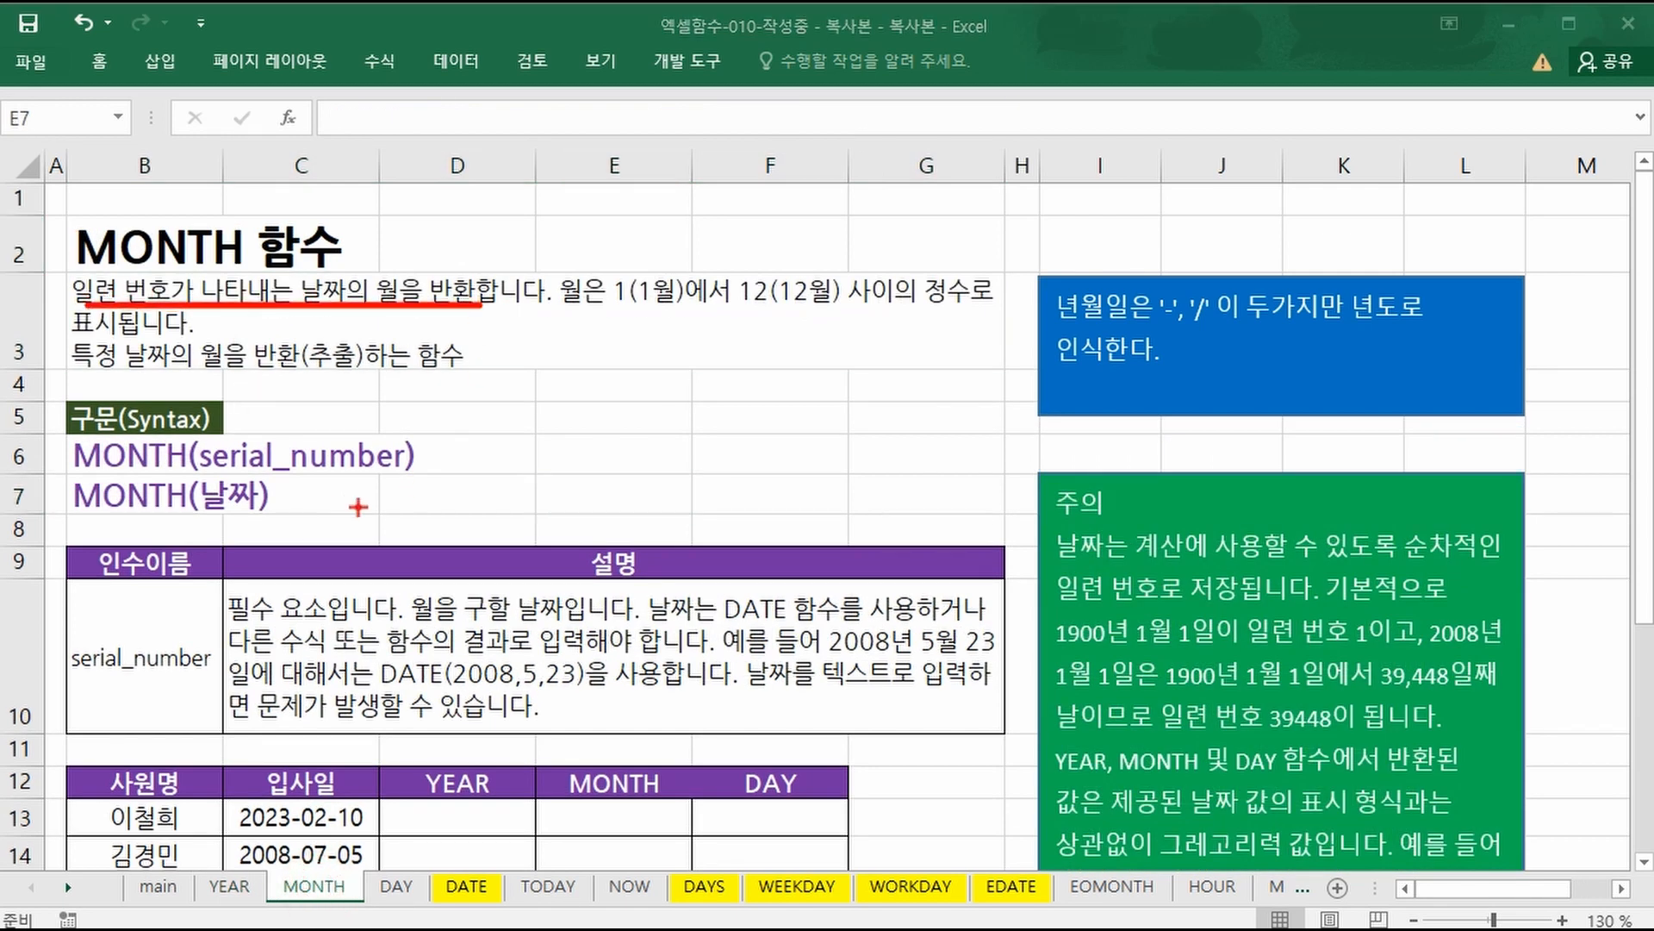
pyautogui.click(395, 887)
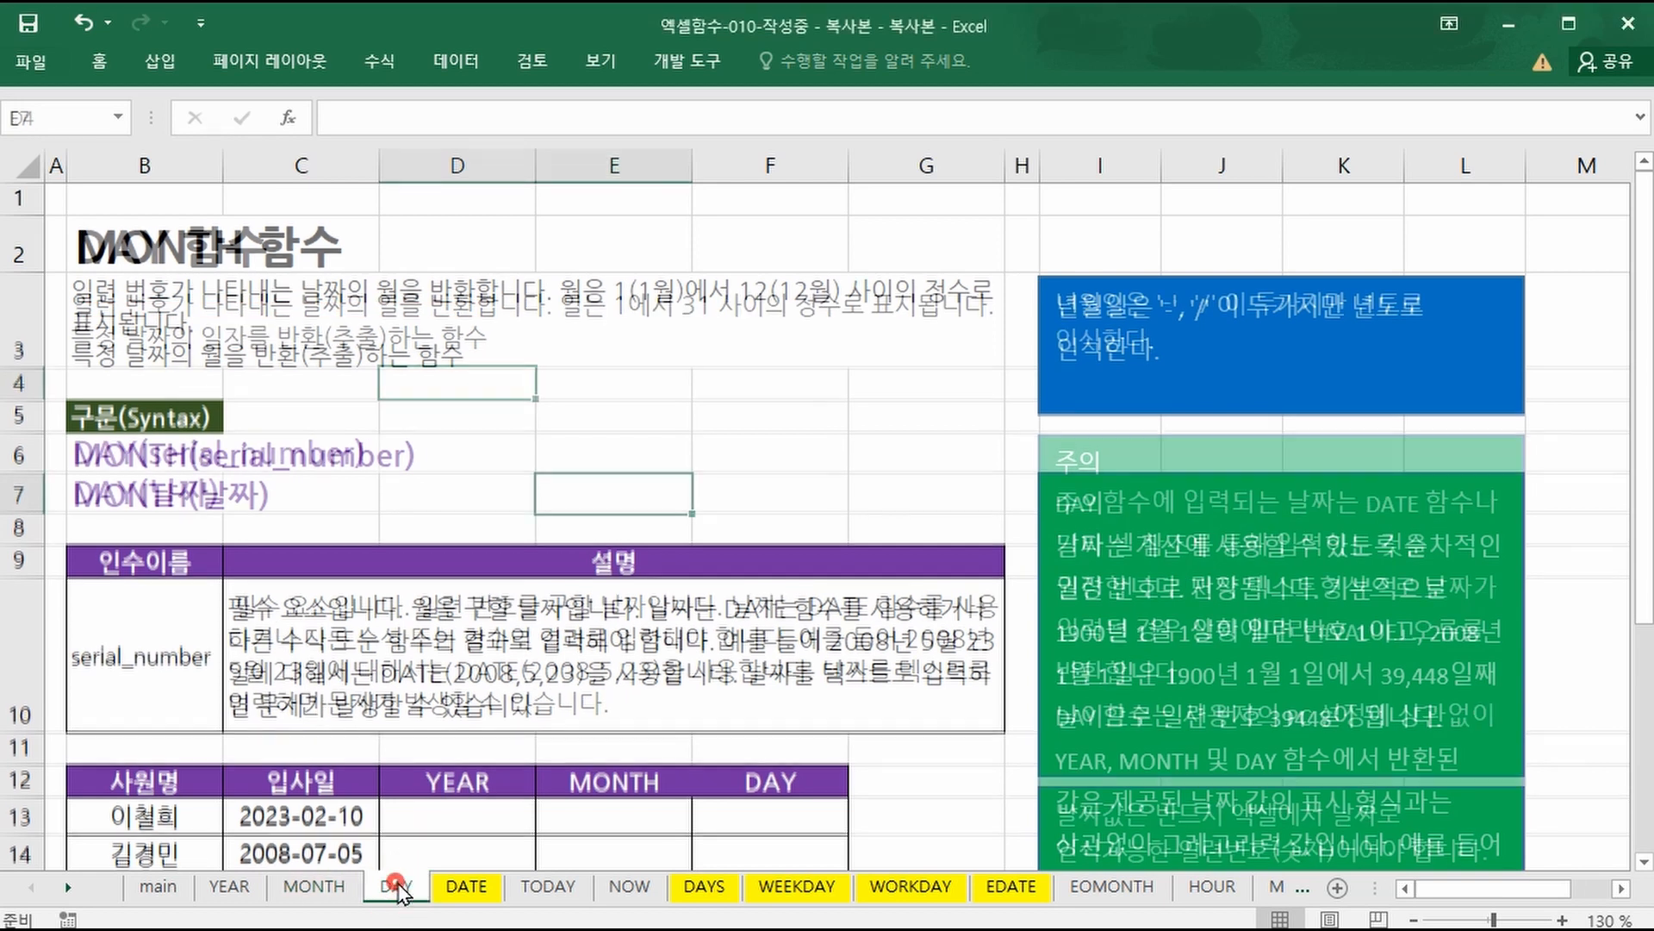
pyautogui.hotkey('ctrl', '2')
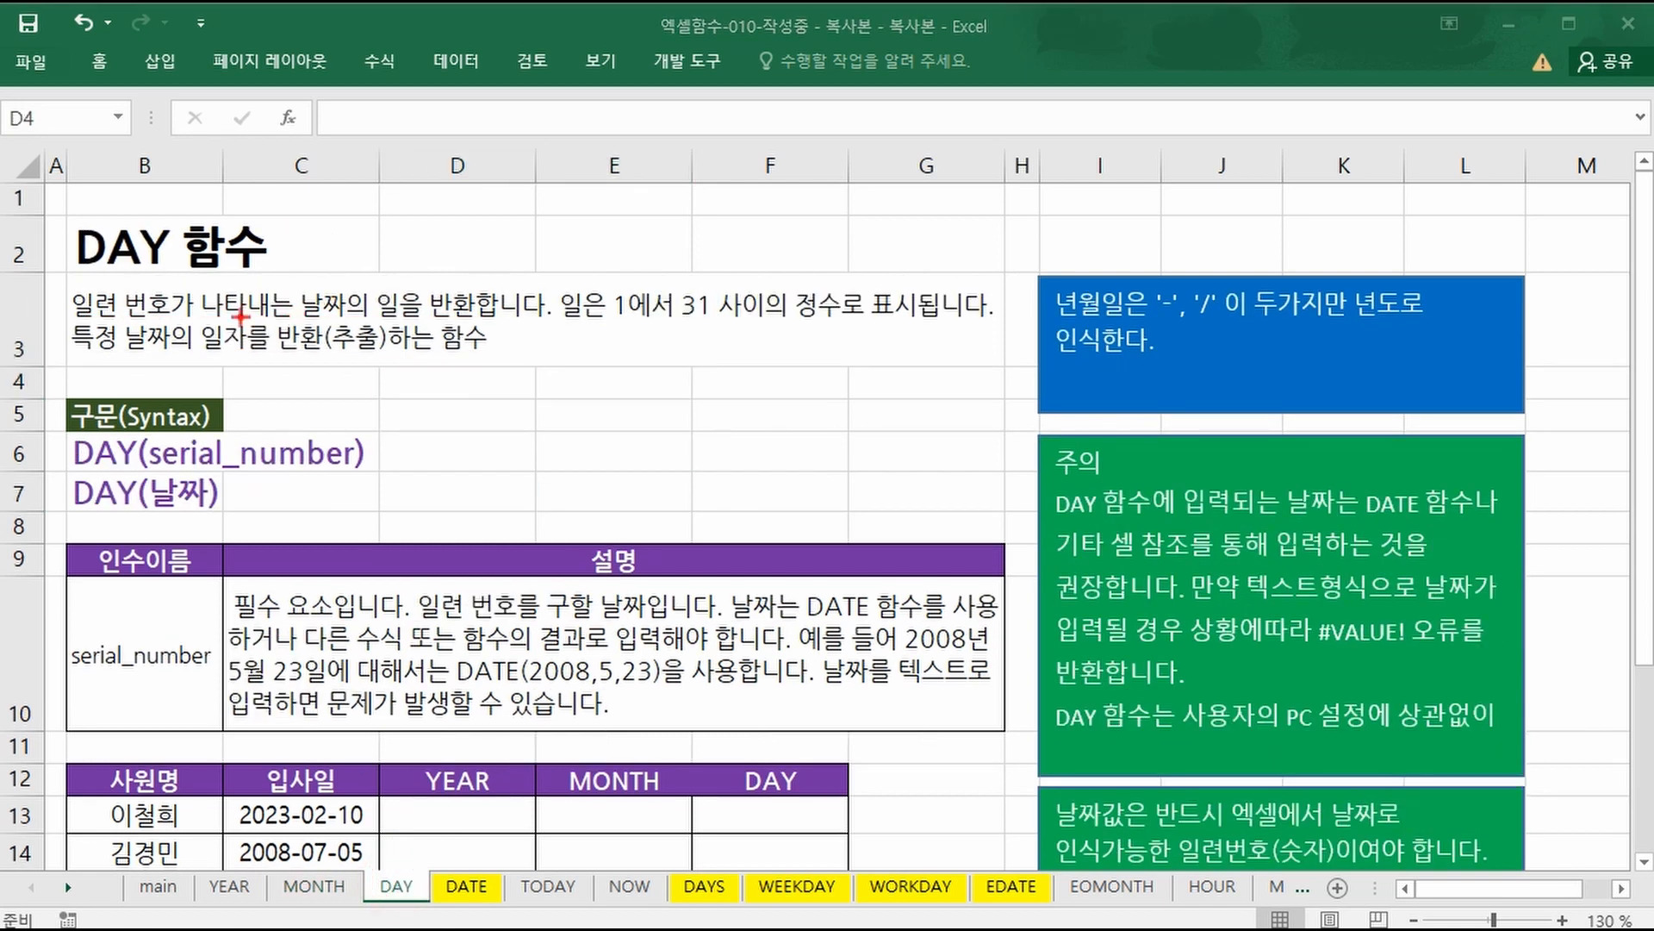
pyautogui.moveTo(240, 317); pyautogui.dragTo(538, 322)
pyautogui.press('Escape')
# Review the serial_number syntax lines on the YEAR, MONTH and DAY sheets, underlining each one.
pyautogui.click(231, 887)
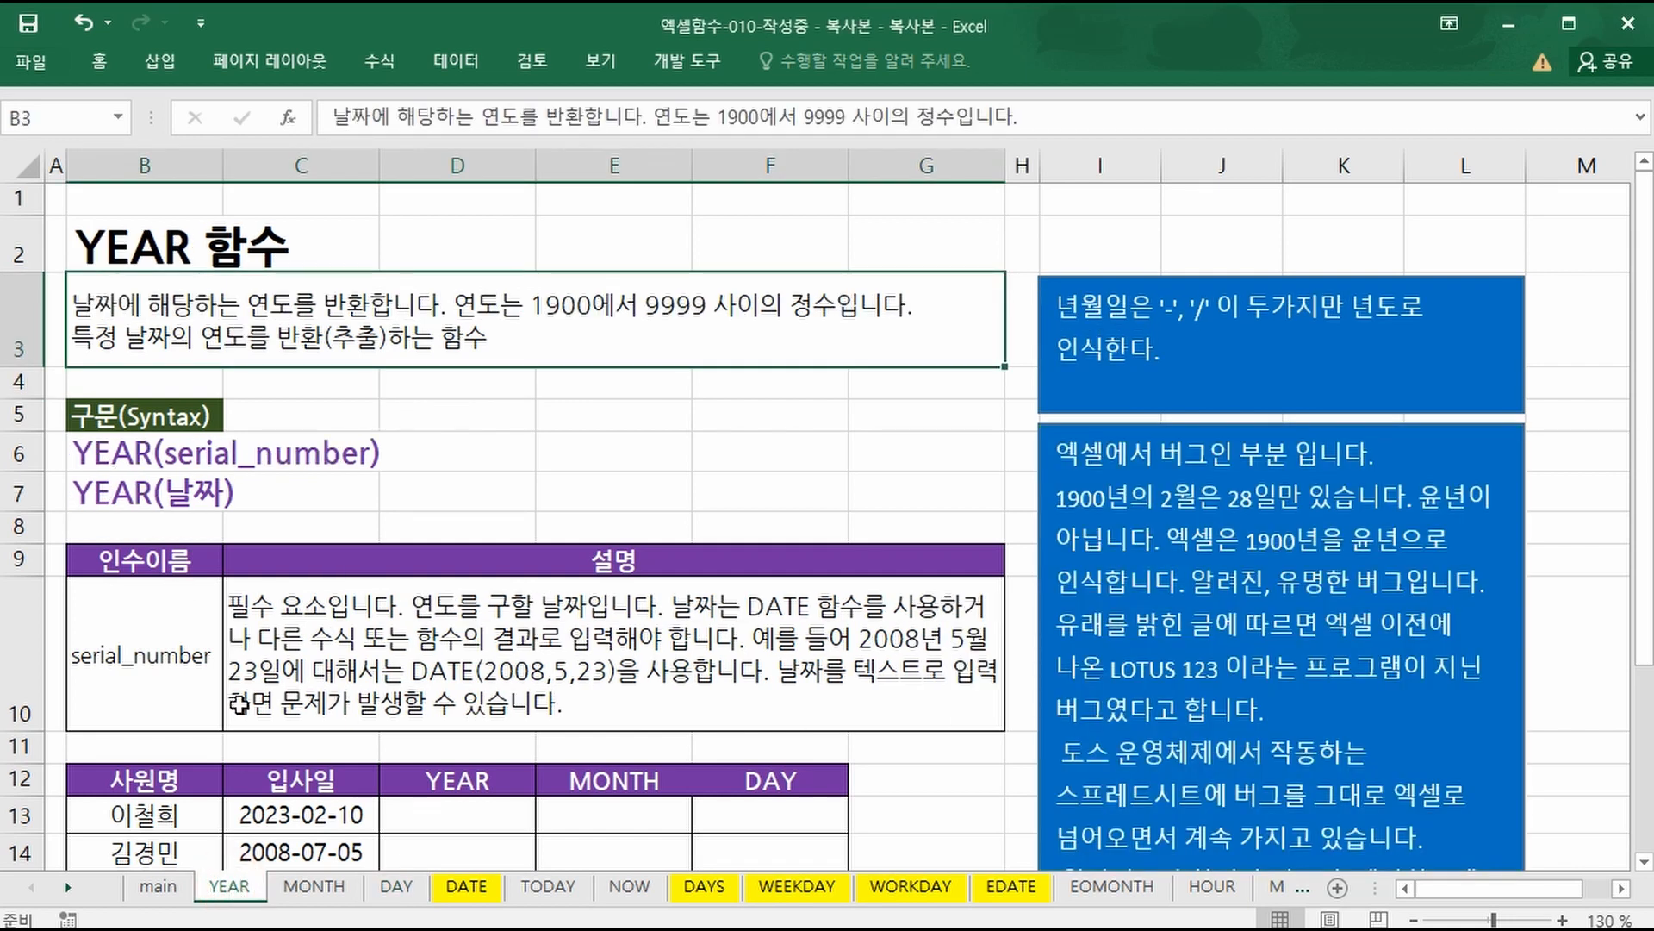
pyautogui.hotkey('ctrl', '2')
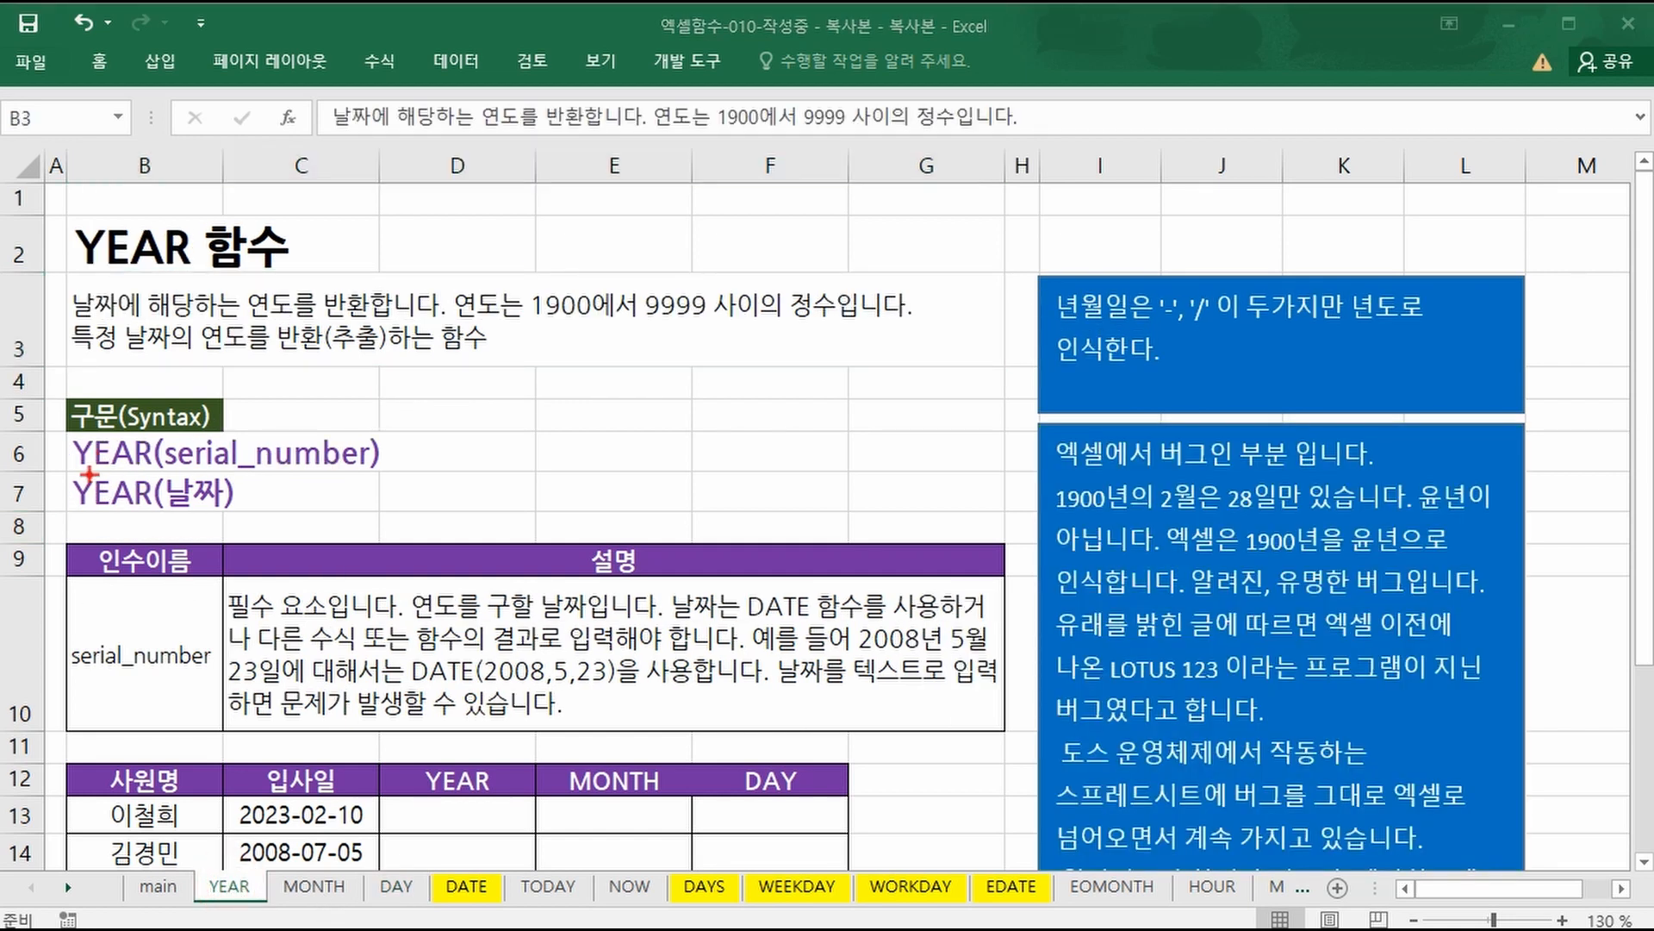
pyautogui.moveTo(78, 469); pyautogui.dragTo(367, 465)
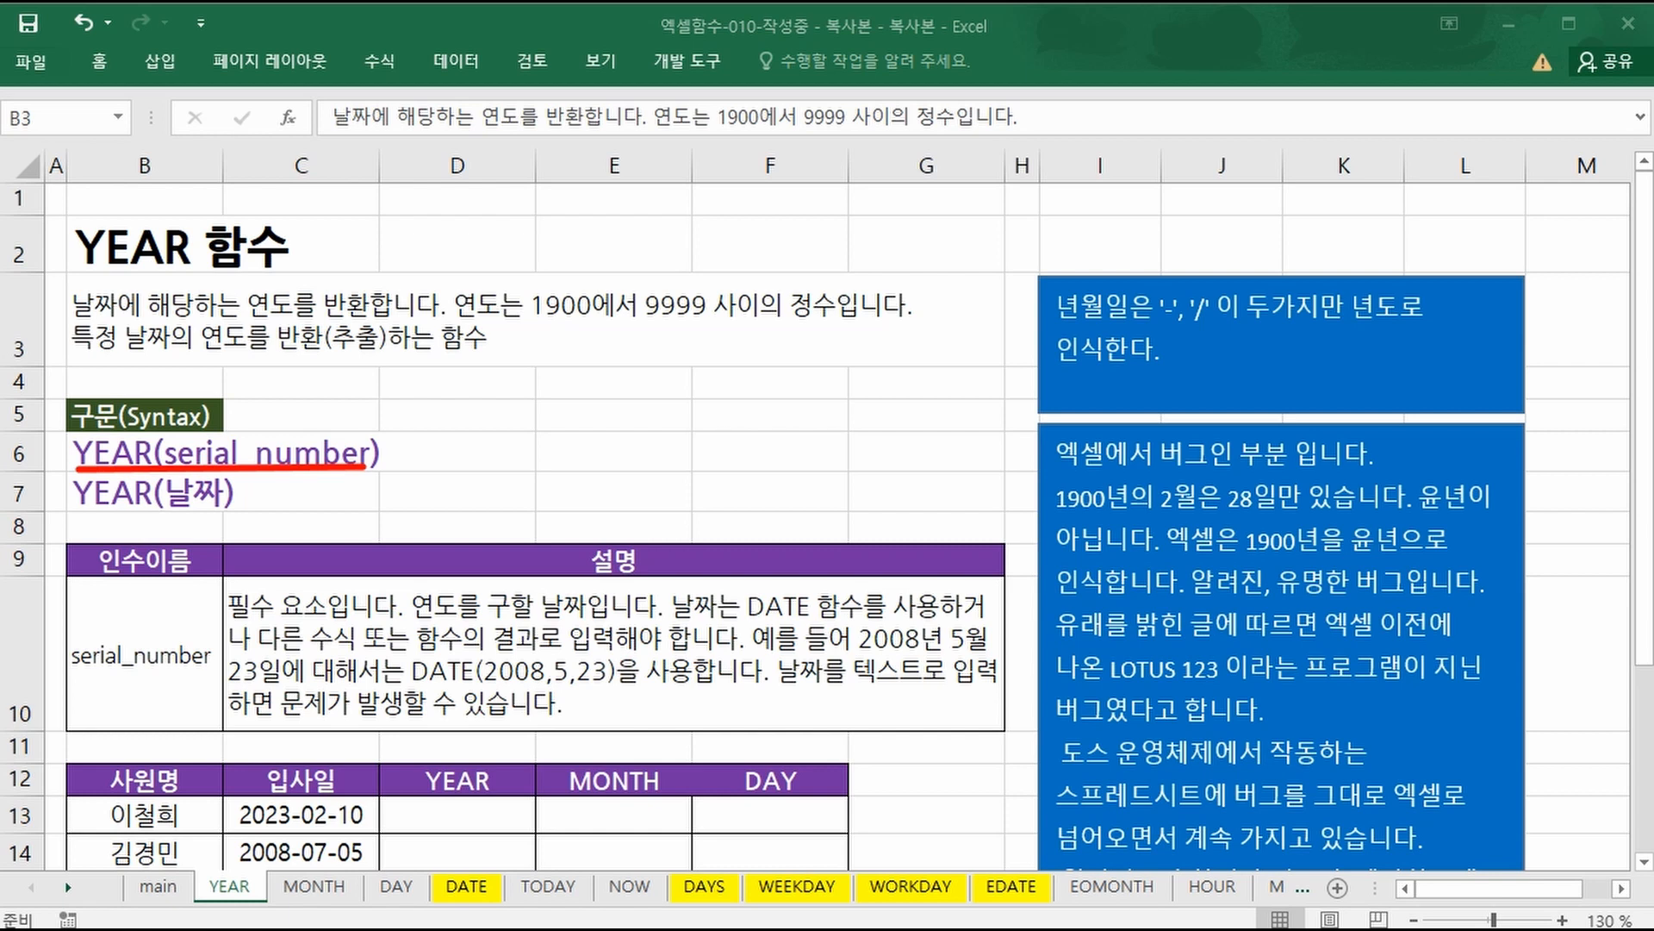
pyautogui.press('Escape')
pyautogui.click(303, 887)
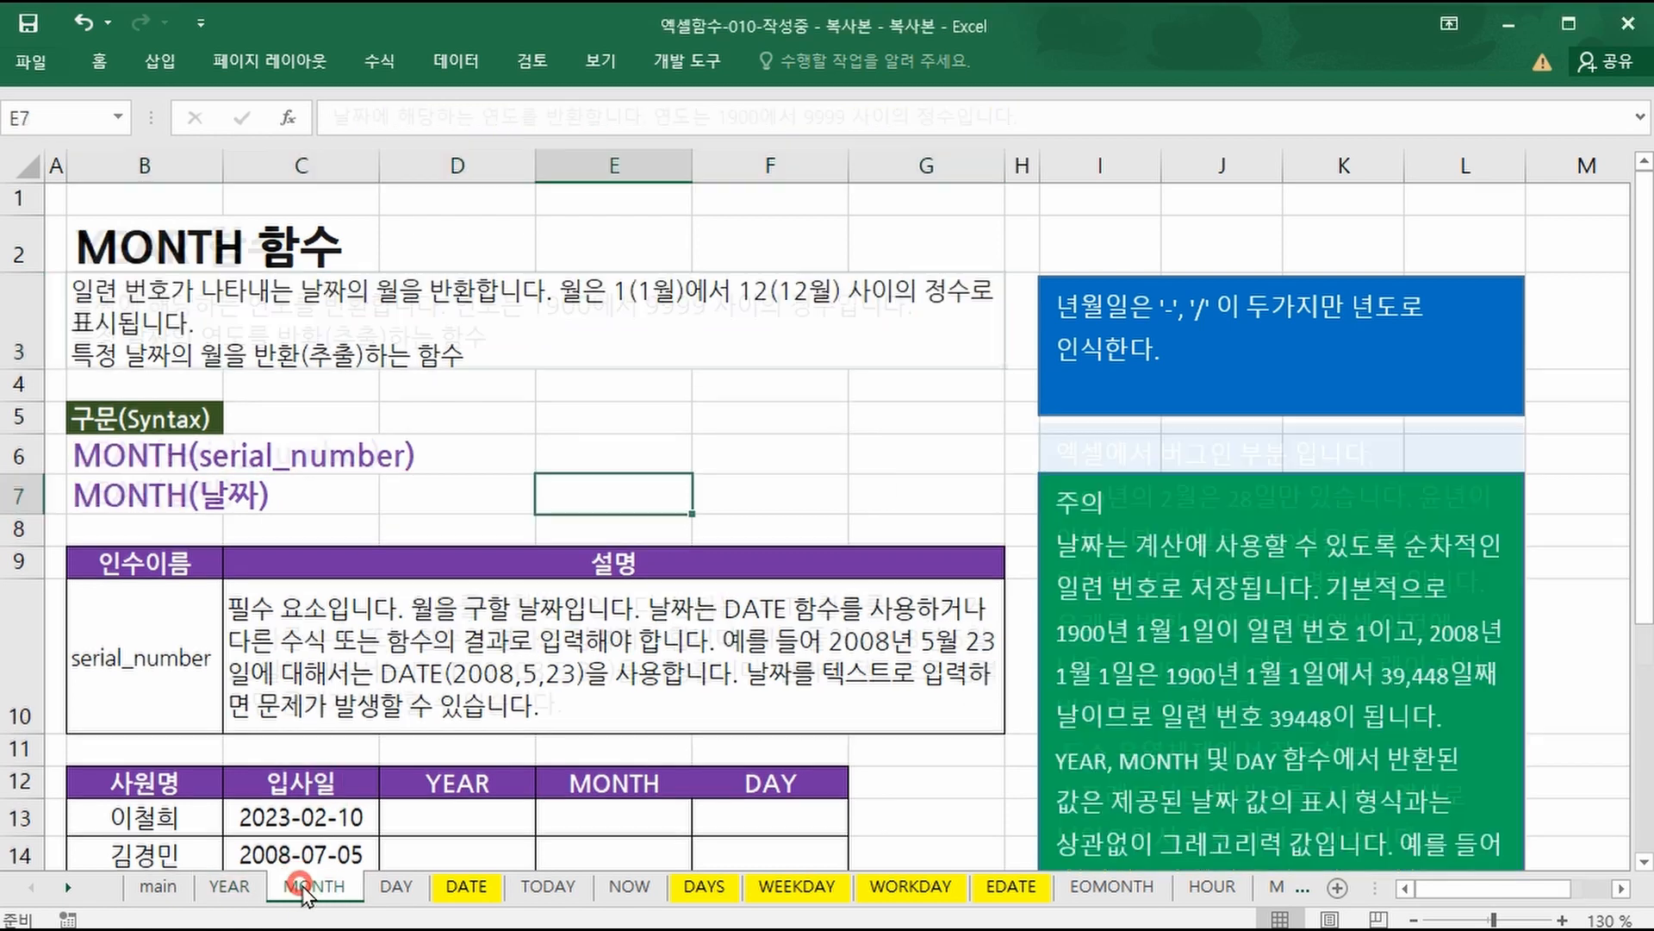
pyautogui.hotkey('ctrl', '2')
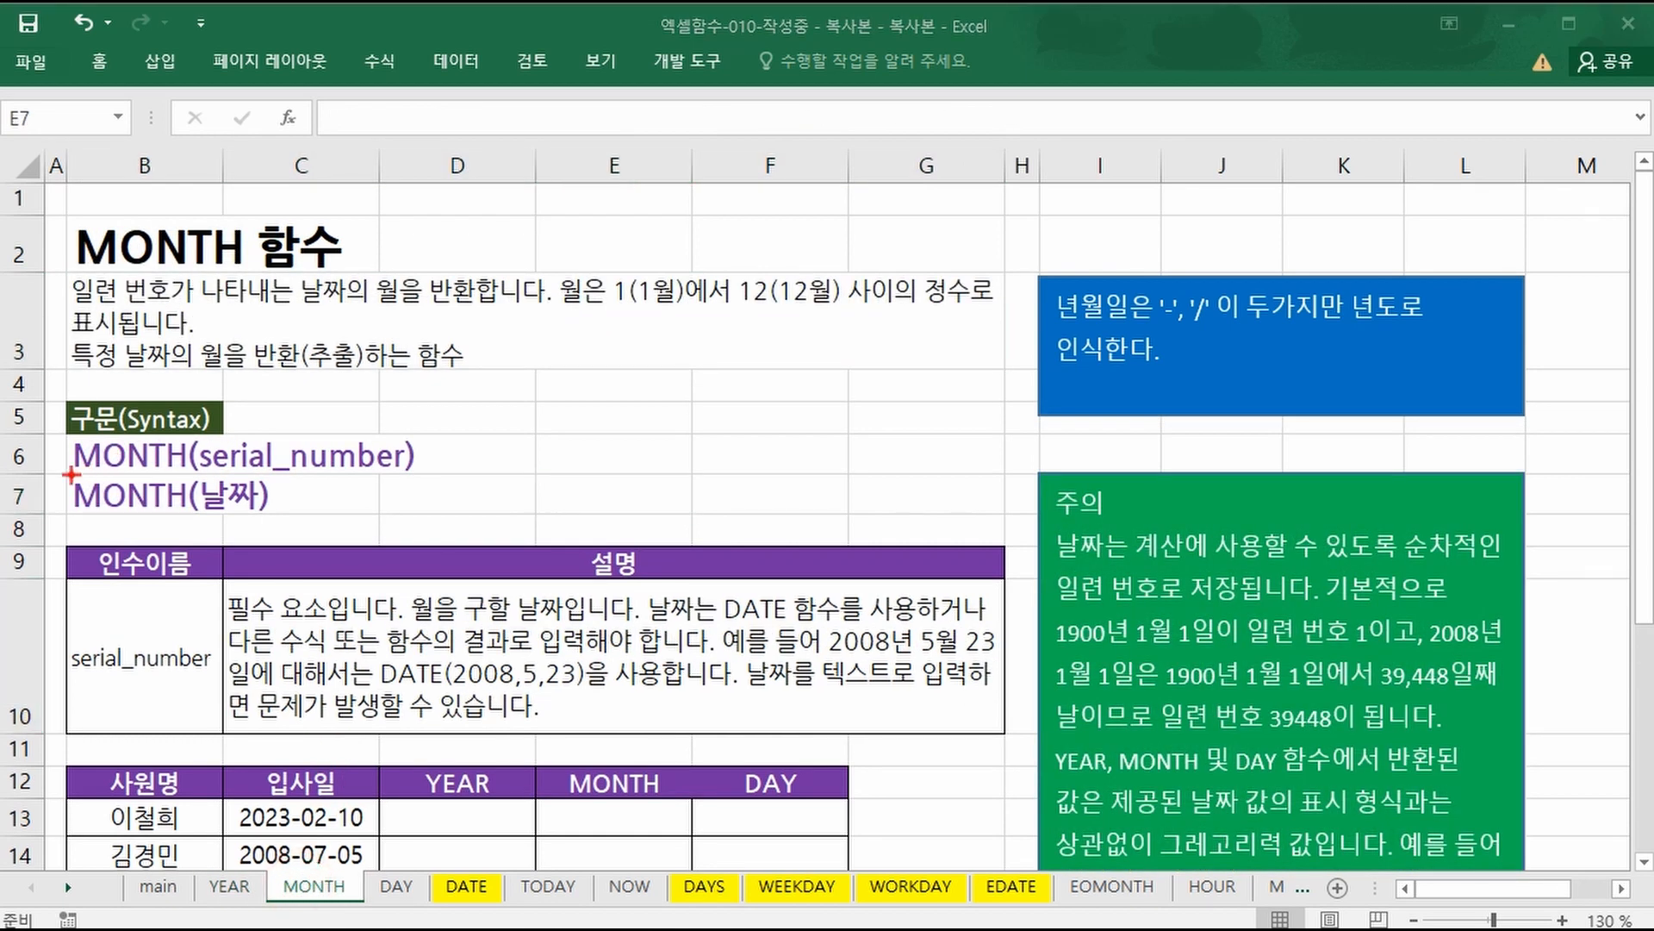
pyautogui.moveTo(73, 472); pyautogui.dragTo(405, 469)
pyautogui.press('Escape')
pyautogui.click(396, 888)
pyautogui.hotkey('ctrl', '2')
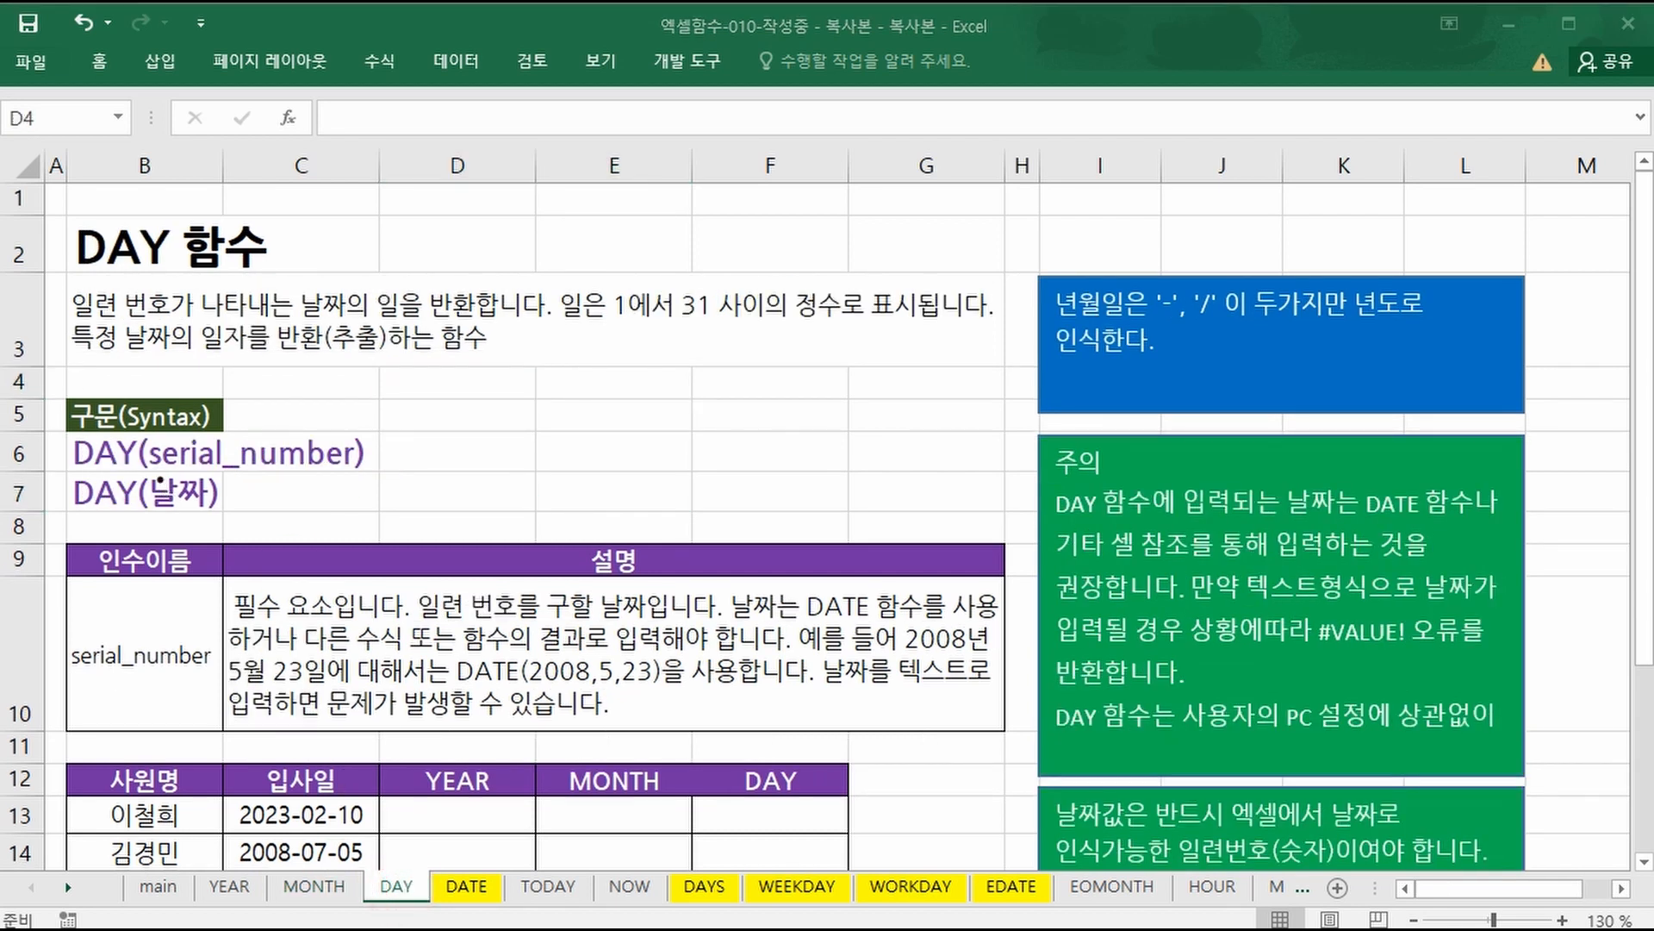
pyautogui.moveTo(83, 472); pyautogui.dragTo(379, 470)
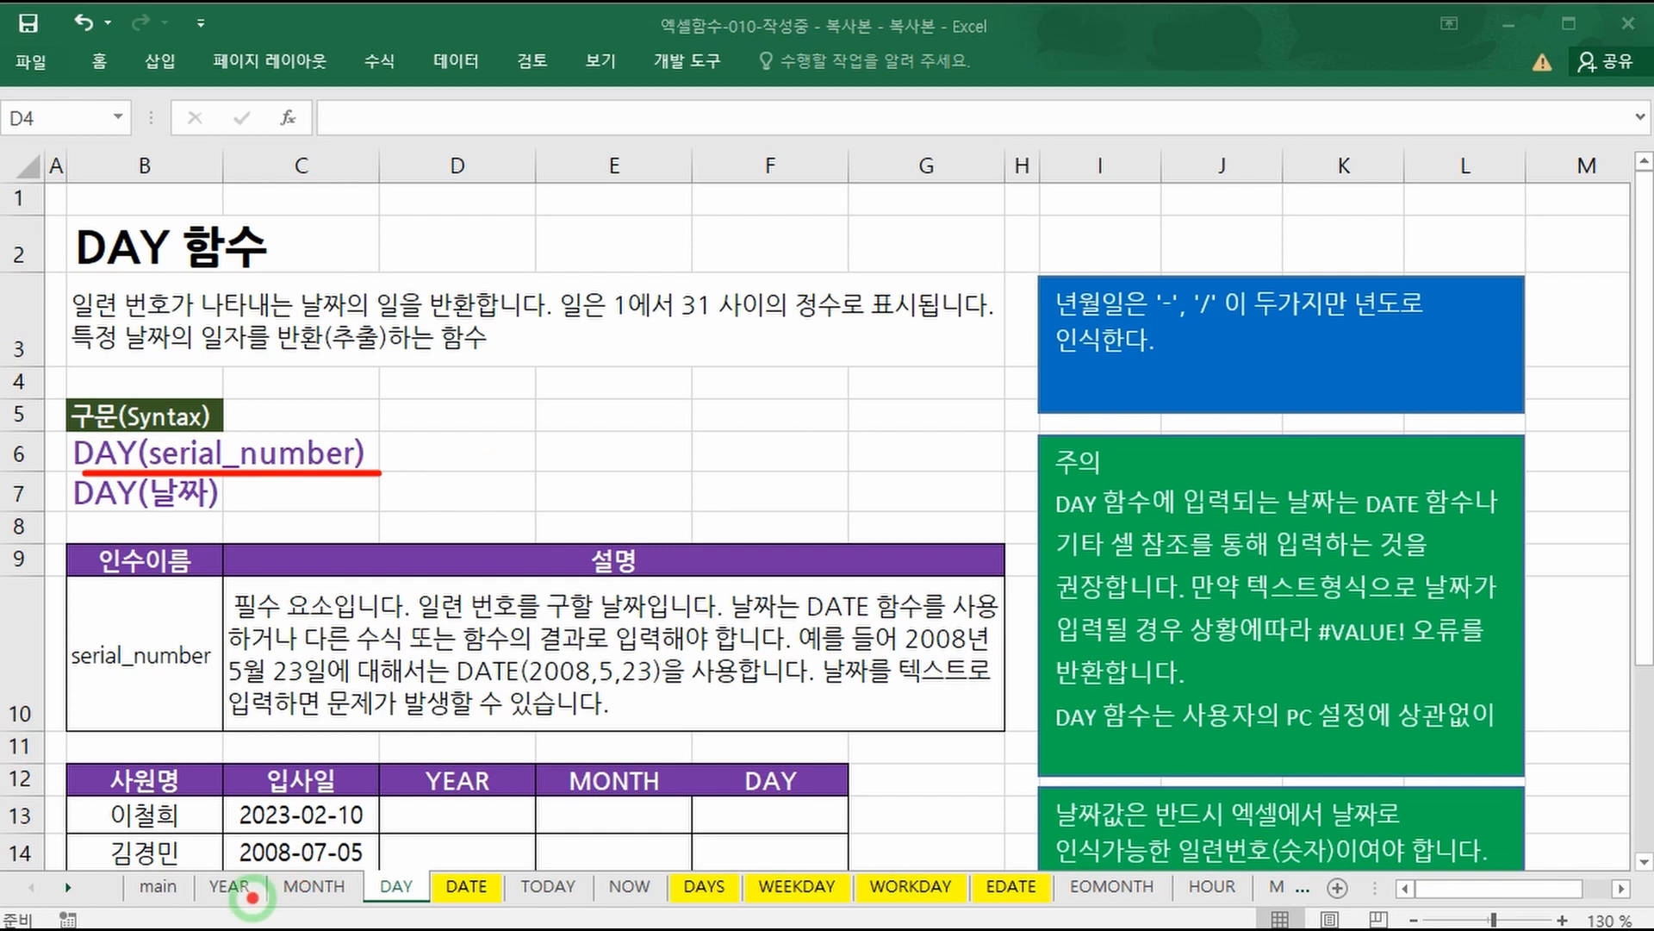
pyautogui.press('Escape')
# On the YEAR sheet, enter the date 1900/1/1 in cell I19 and fill the daily series down to I25.
pyautogui.click(236, 885)
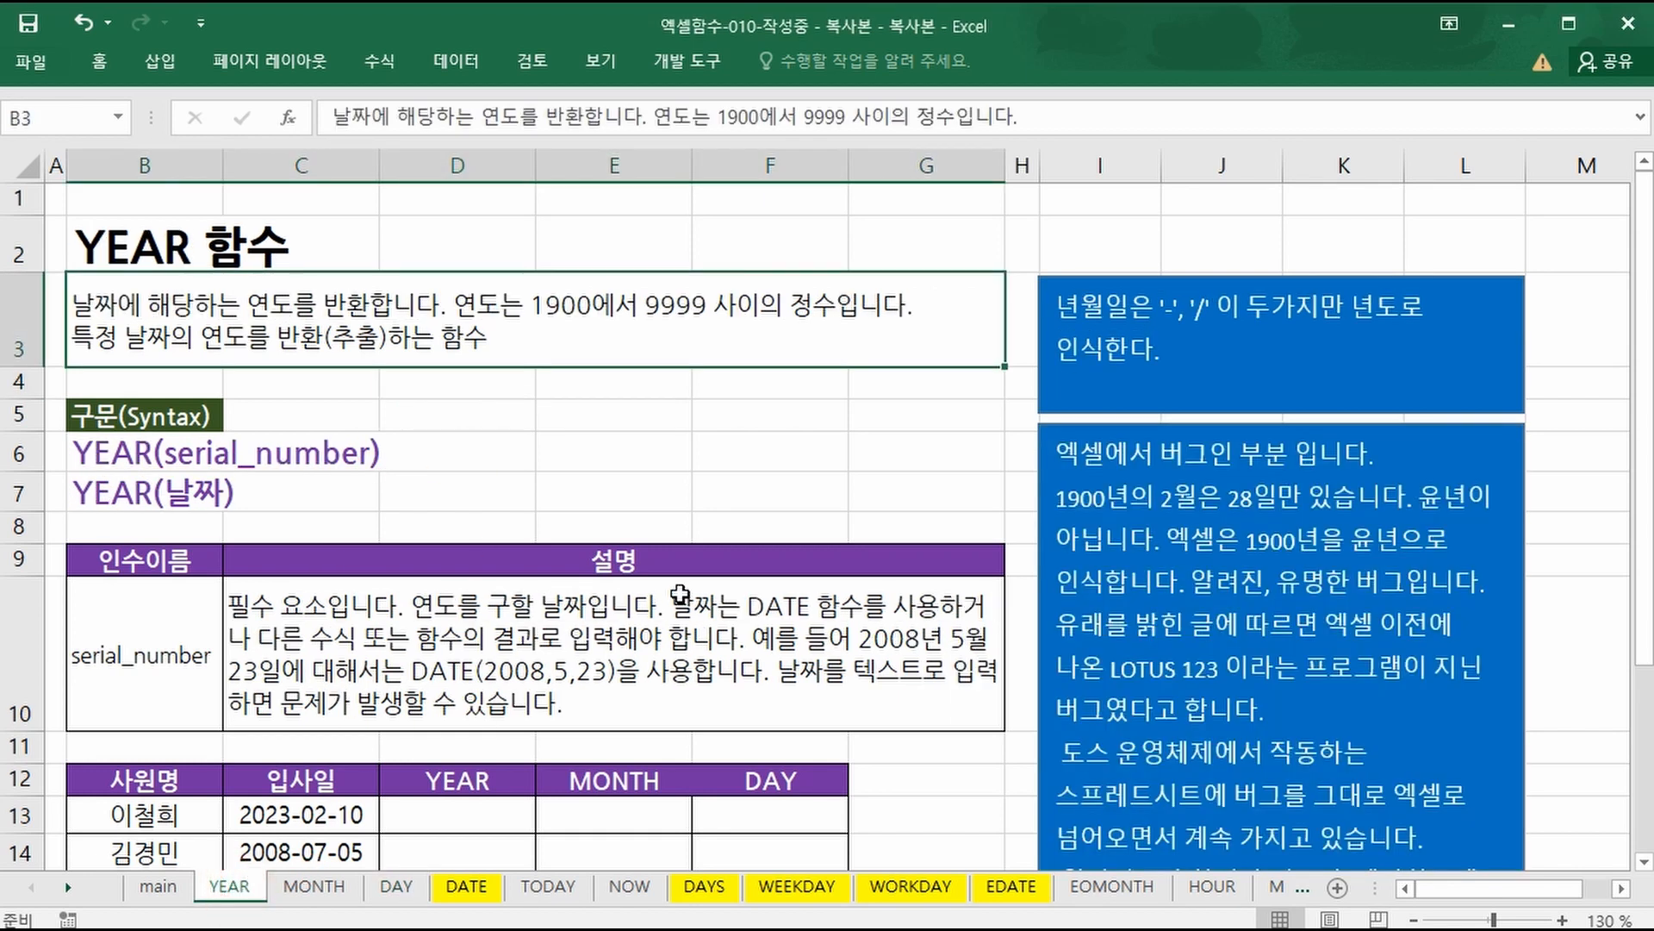
pyautogui.click(655, 416)
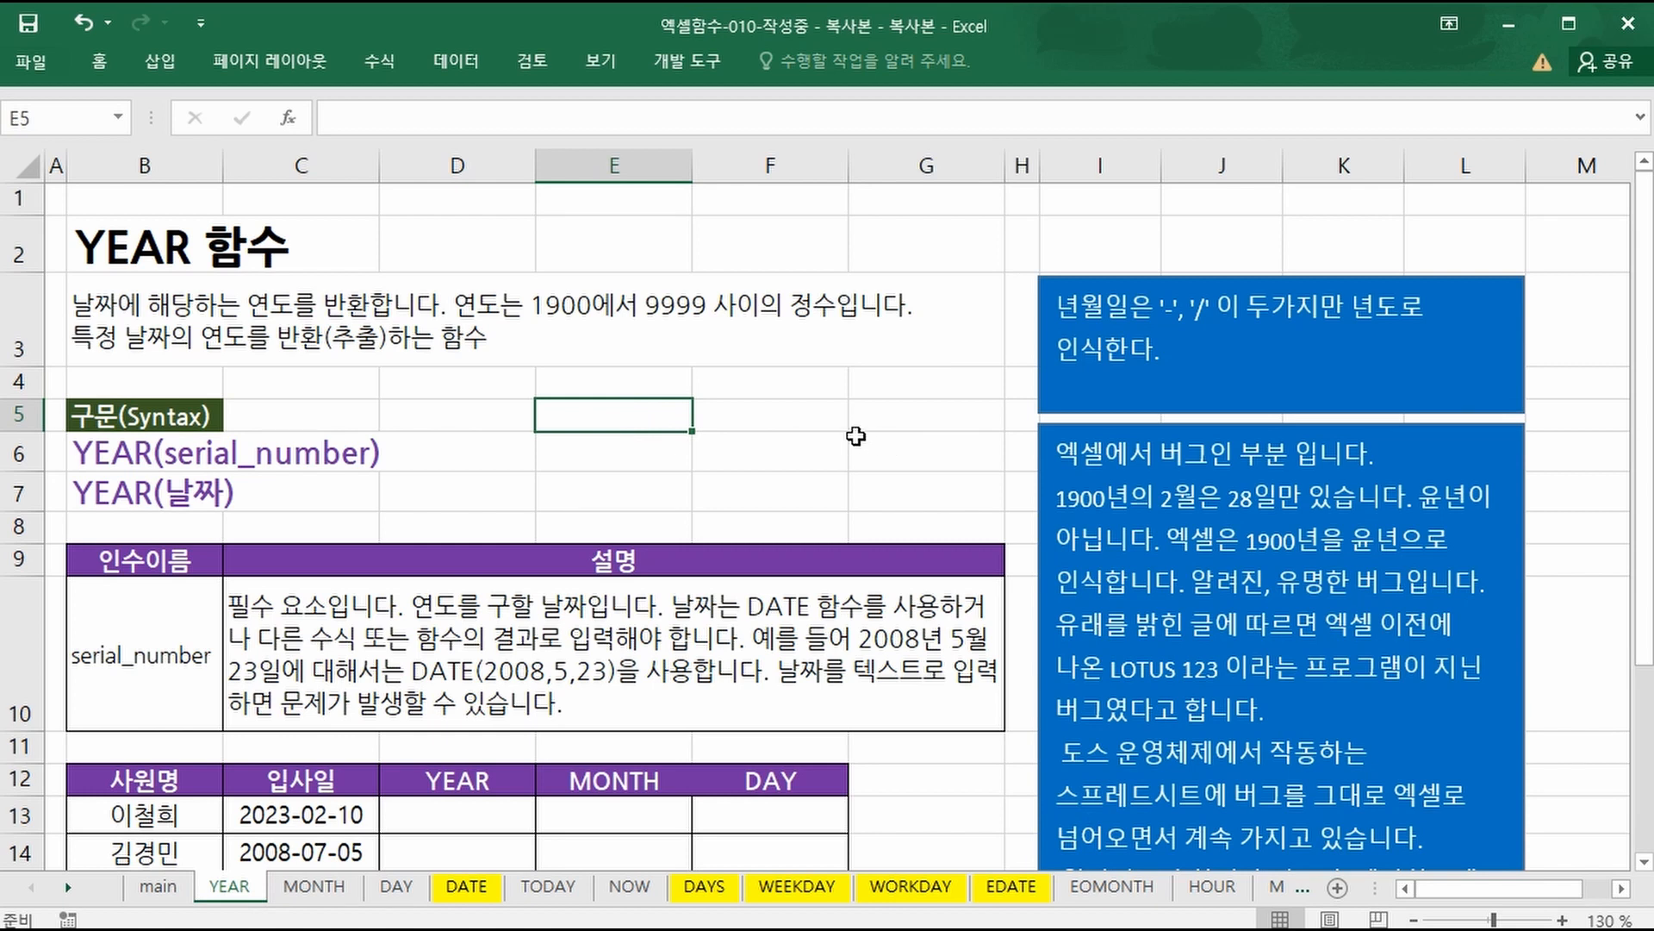
pyautogui.scroll(-1, 856, 434)
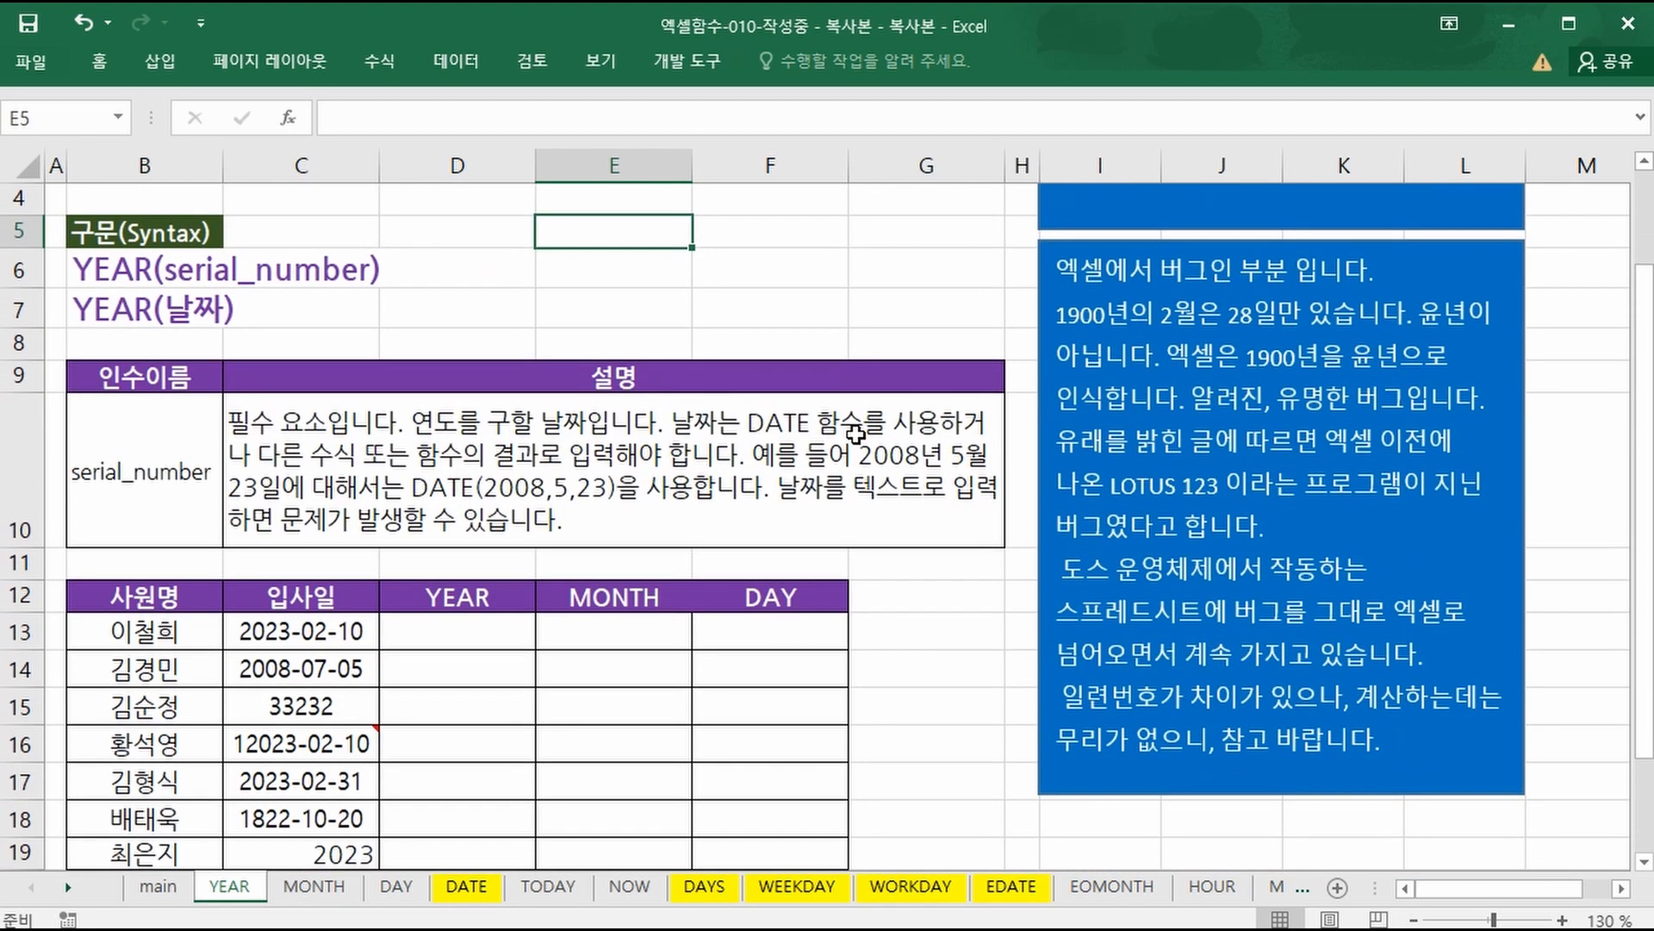
pyautogui.scroll(-1, 856, 435)
pyautogui.click(1101, 751)
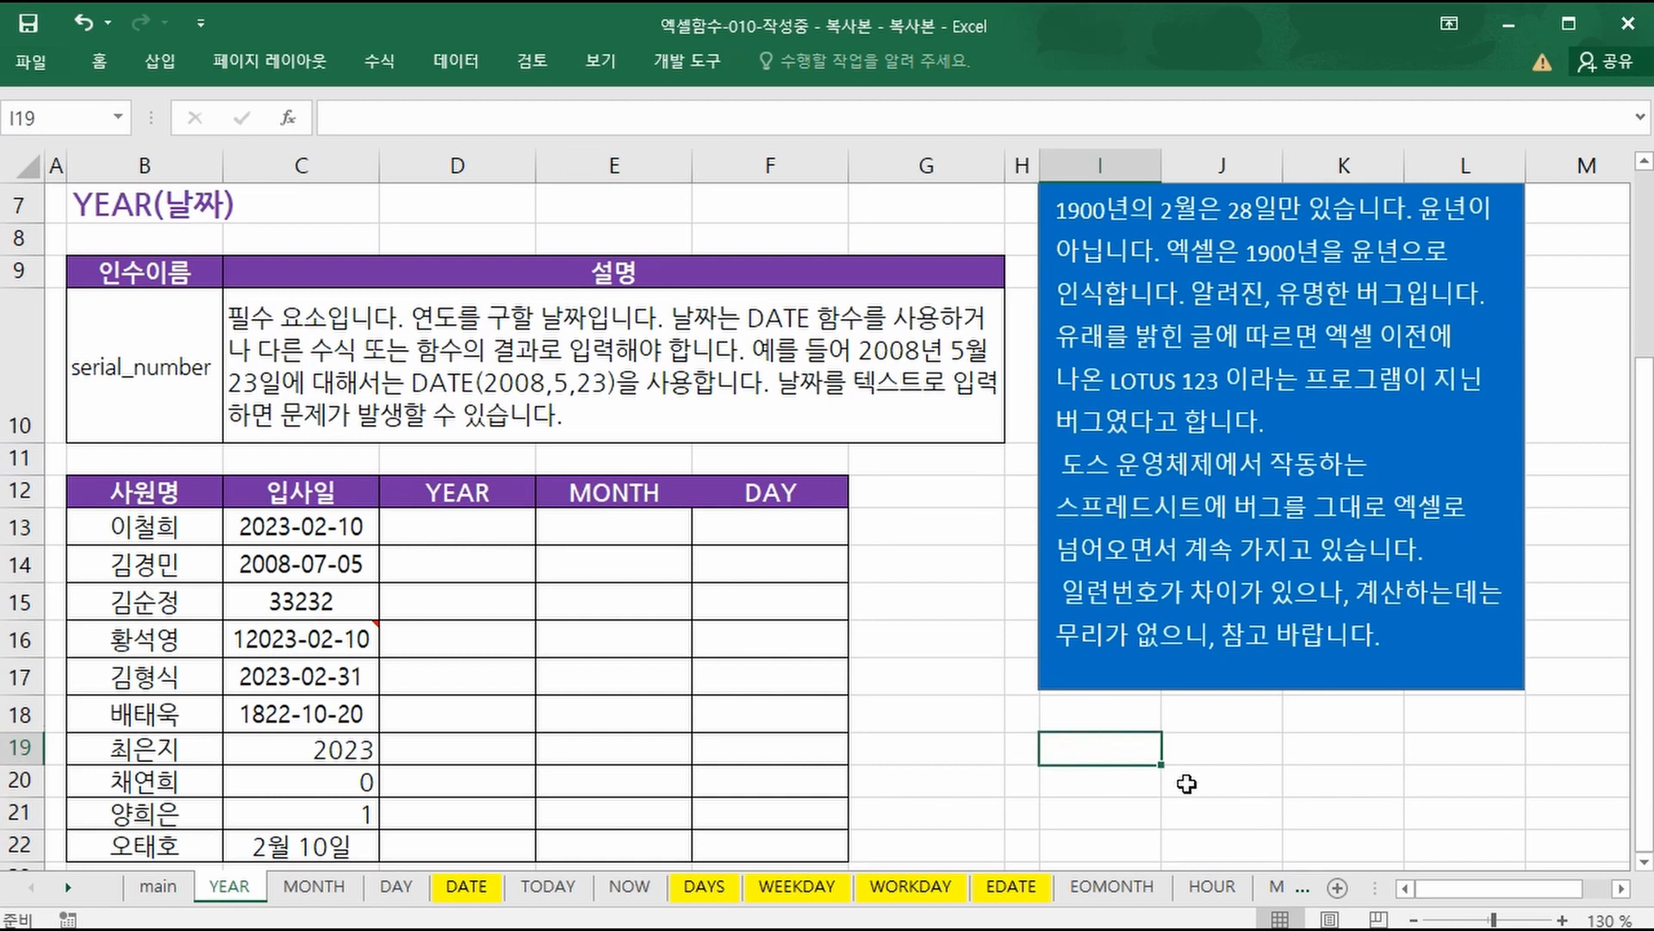
pyautogui.write('1900')
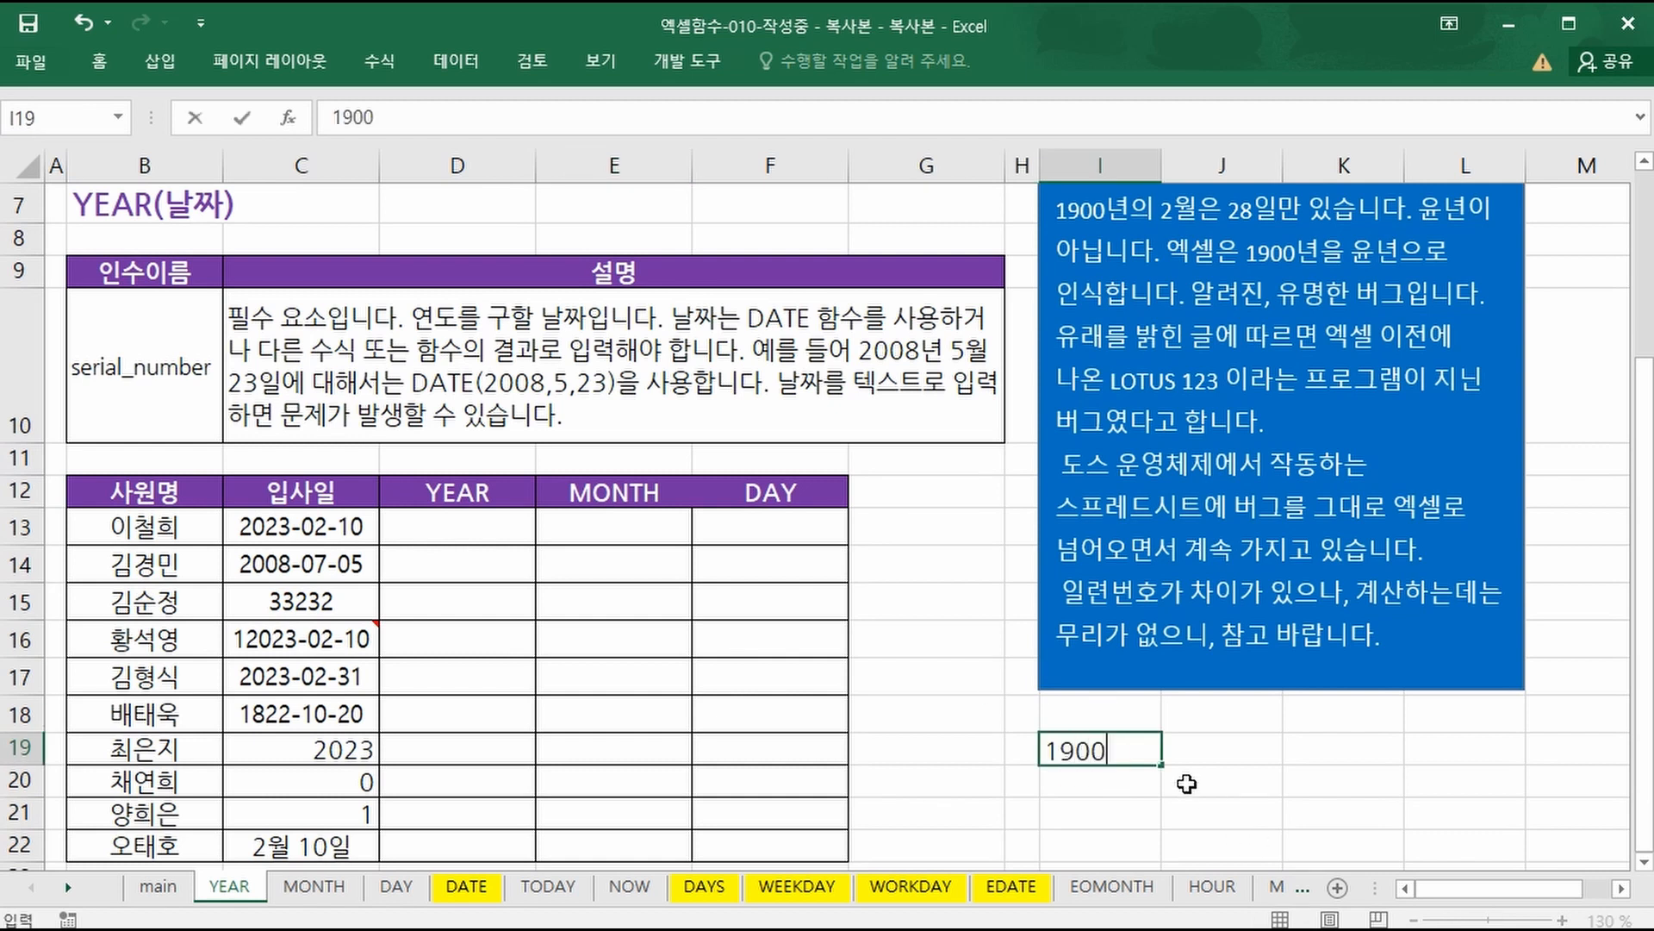
pyautogui.write('/1/1')
pyautogui.hotkey('ctrl', 'Return')
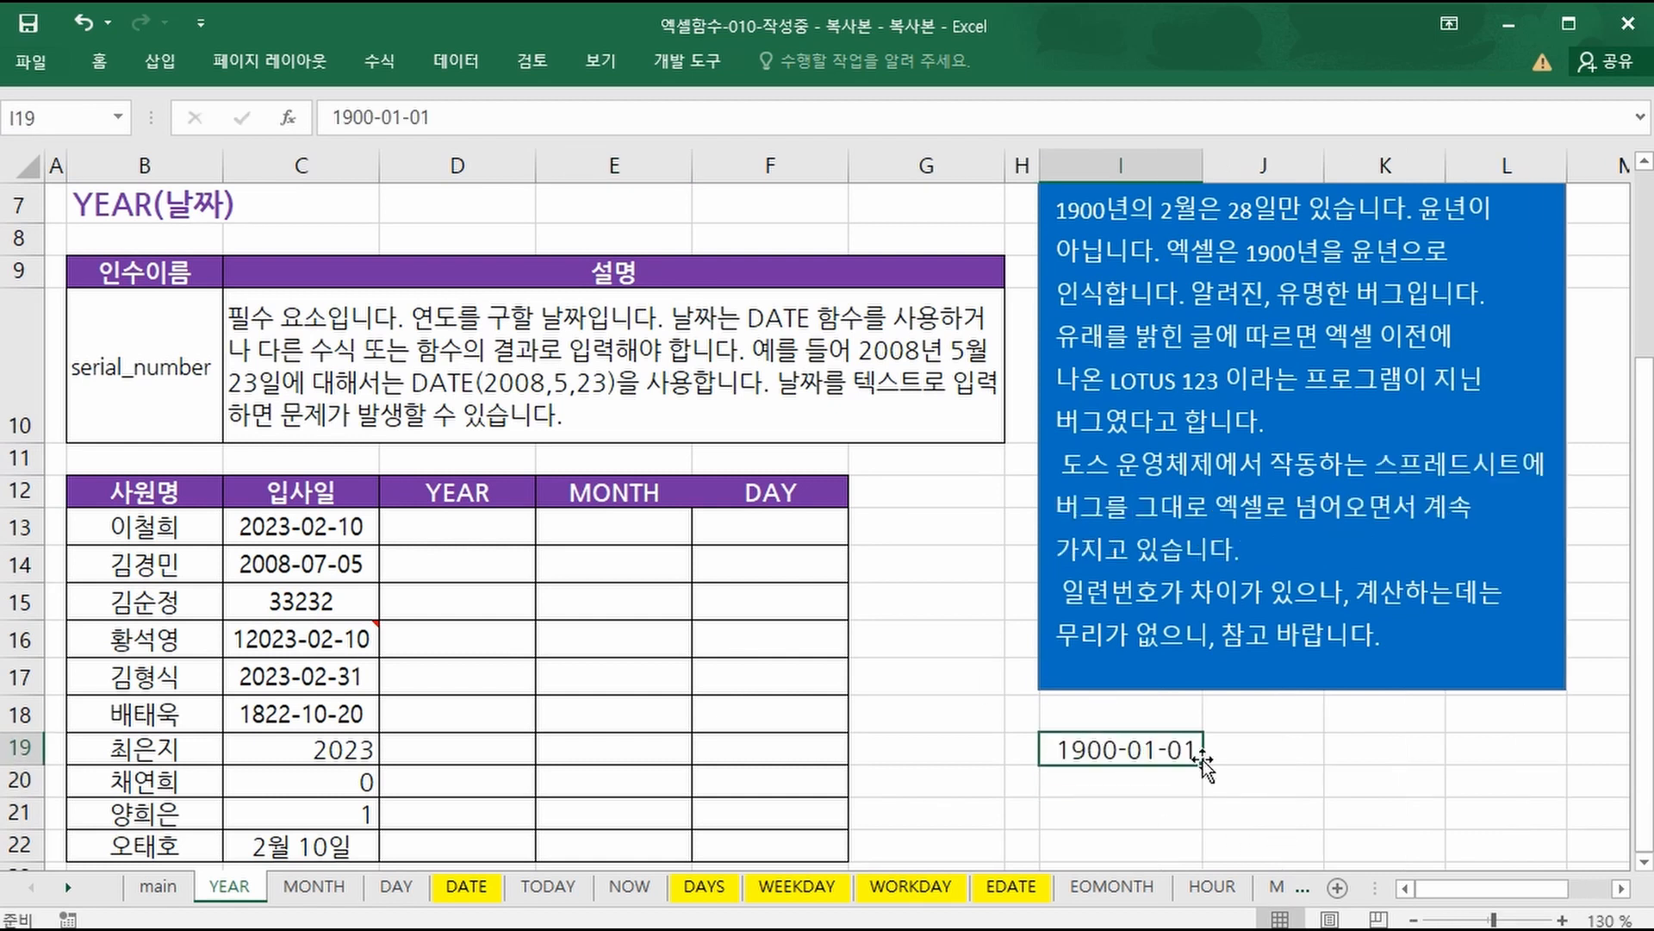
pyautogui.moveTo(1201, 768); pyautogui.dragTo(1200, 851)
# Copy the dates in I19:I25 into the cells starting at J19 and auto-fit the width of column J.
pyautogui.hotkey('ctrl', 'c')
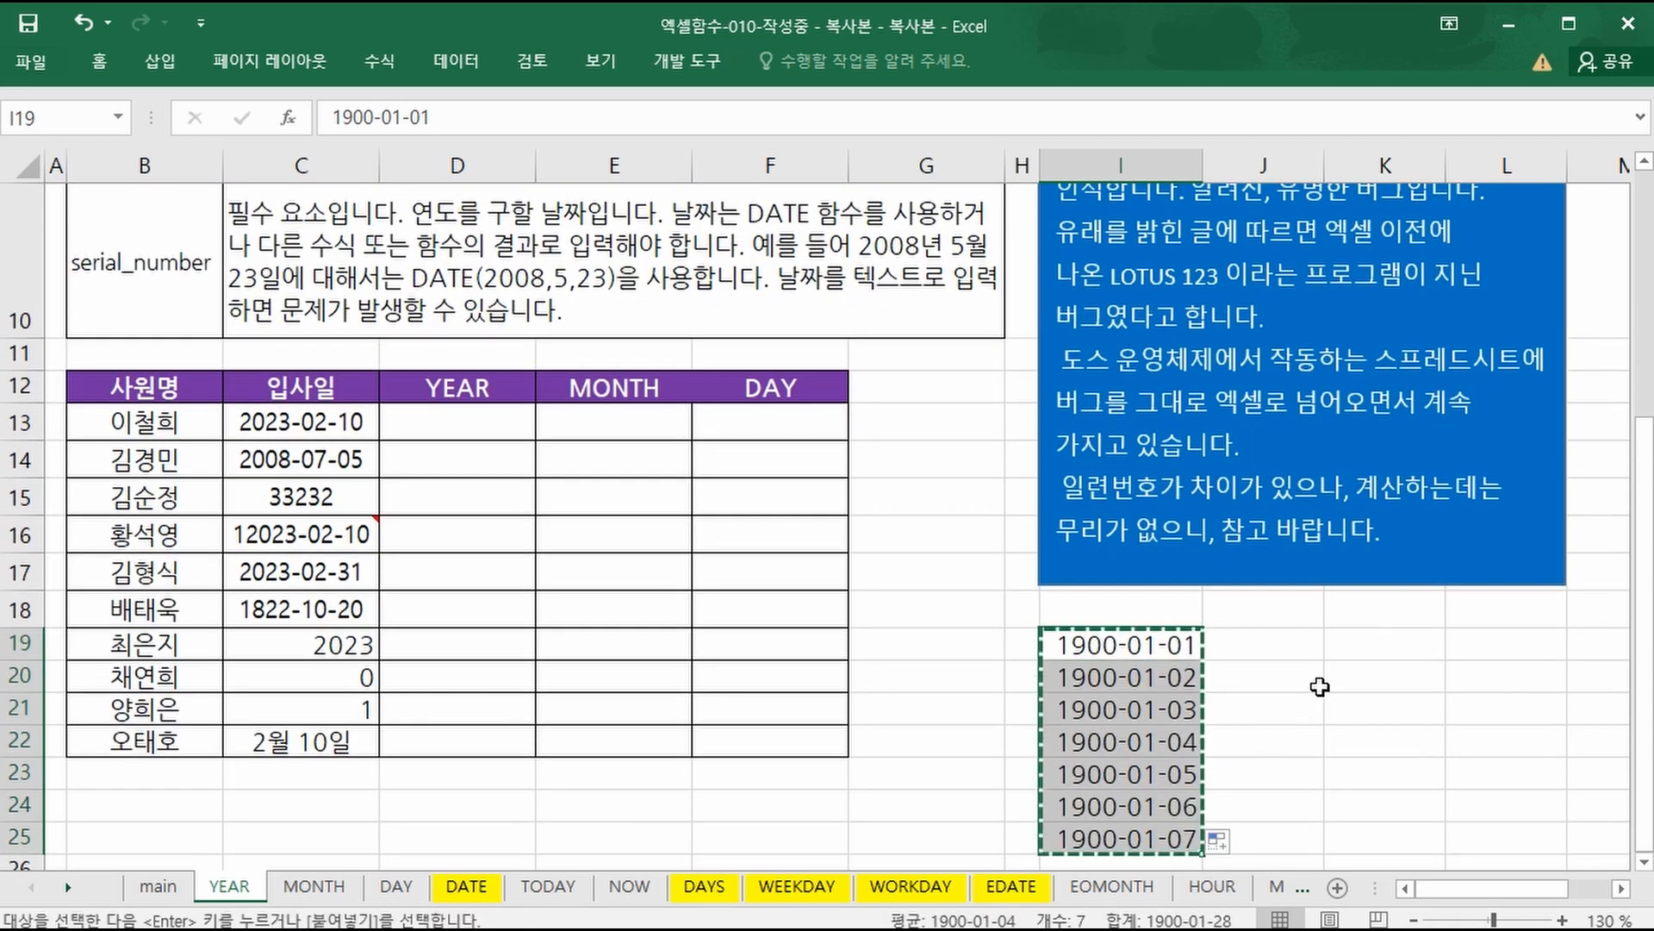
pyautogui.click(1265, 648)
pyautogui.hotkey('ctrl', 'v')
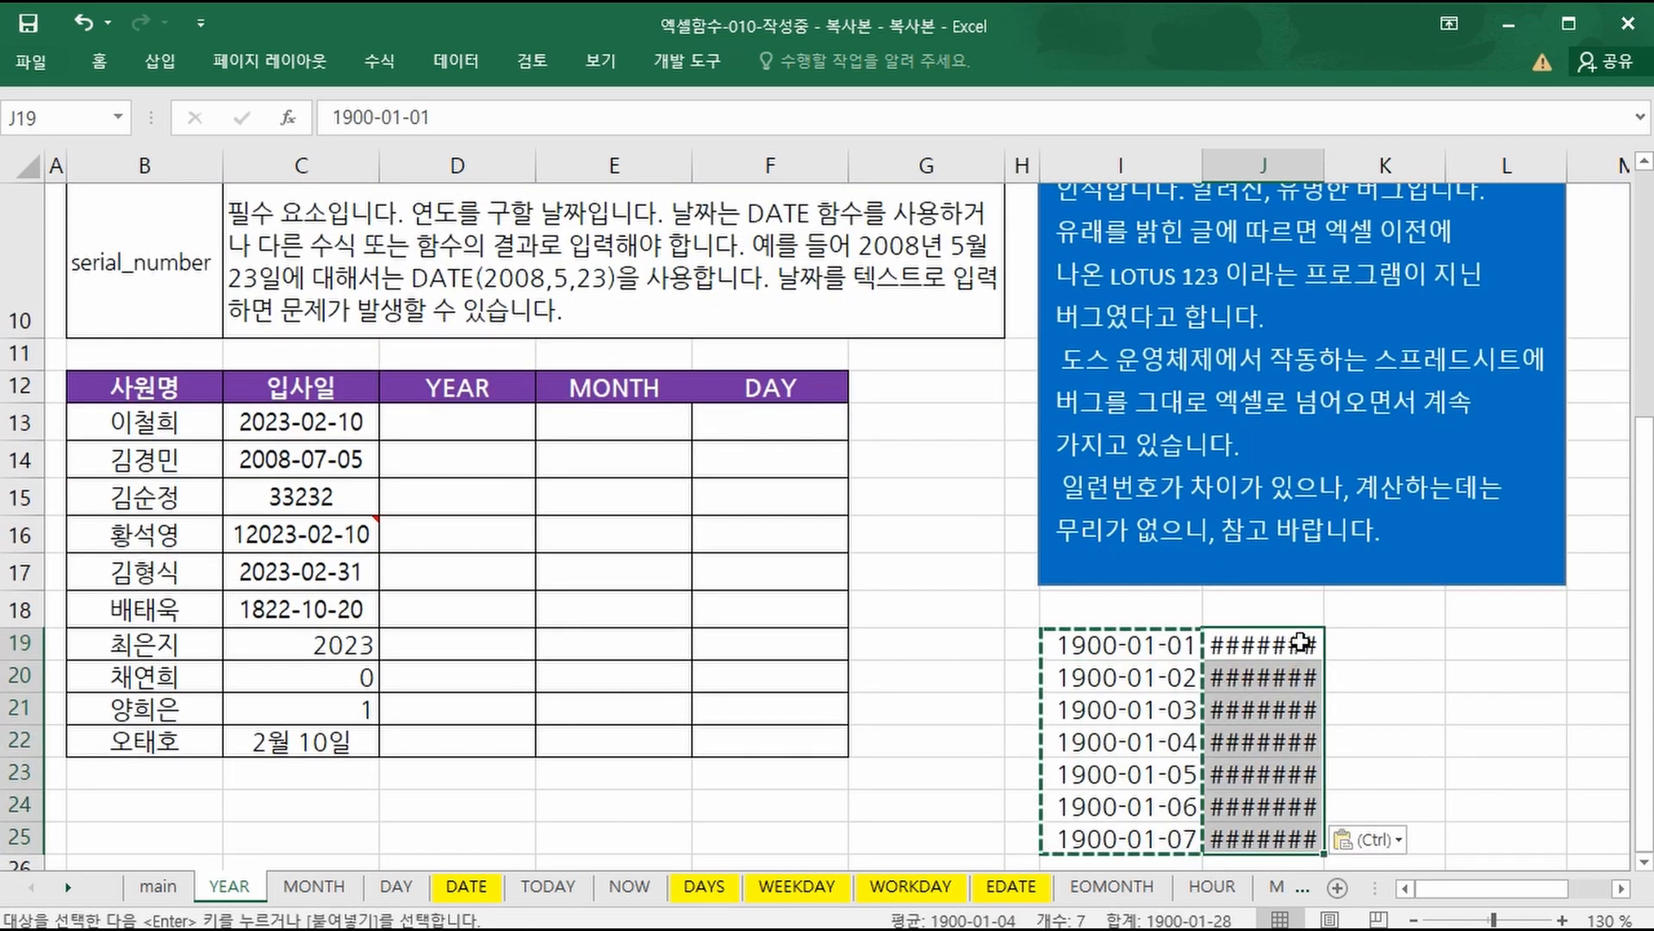
pyautogui.doubleClick(1325, 164)
pyautogui.press('Escape')
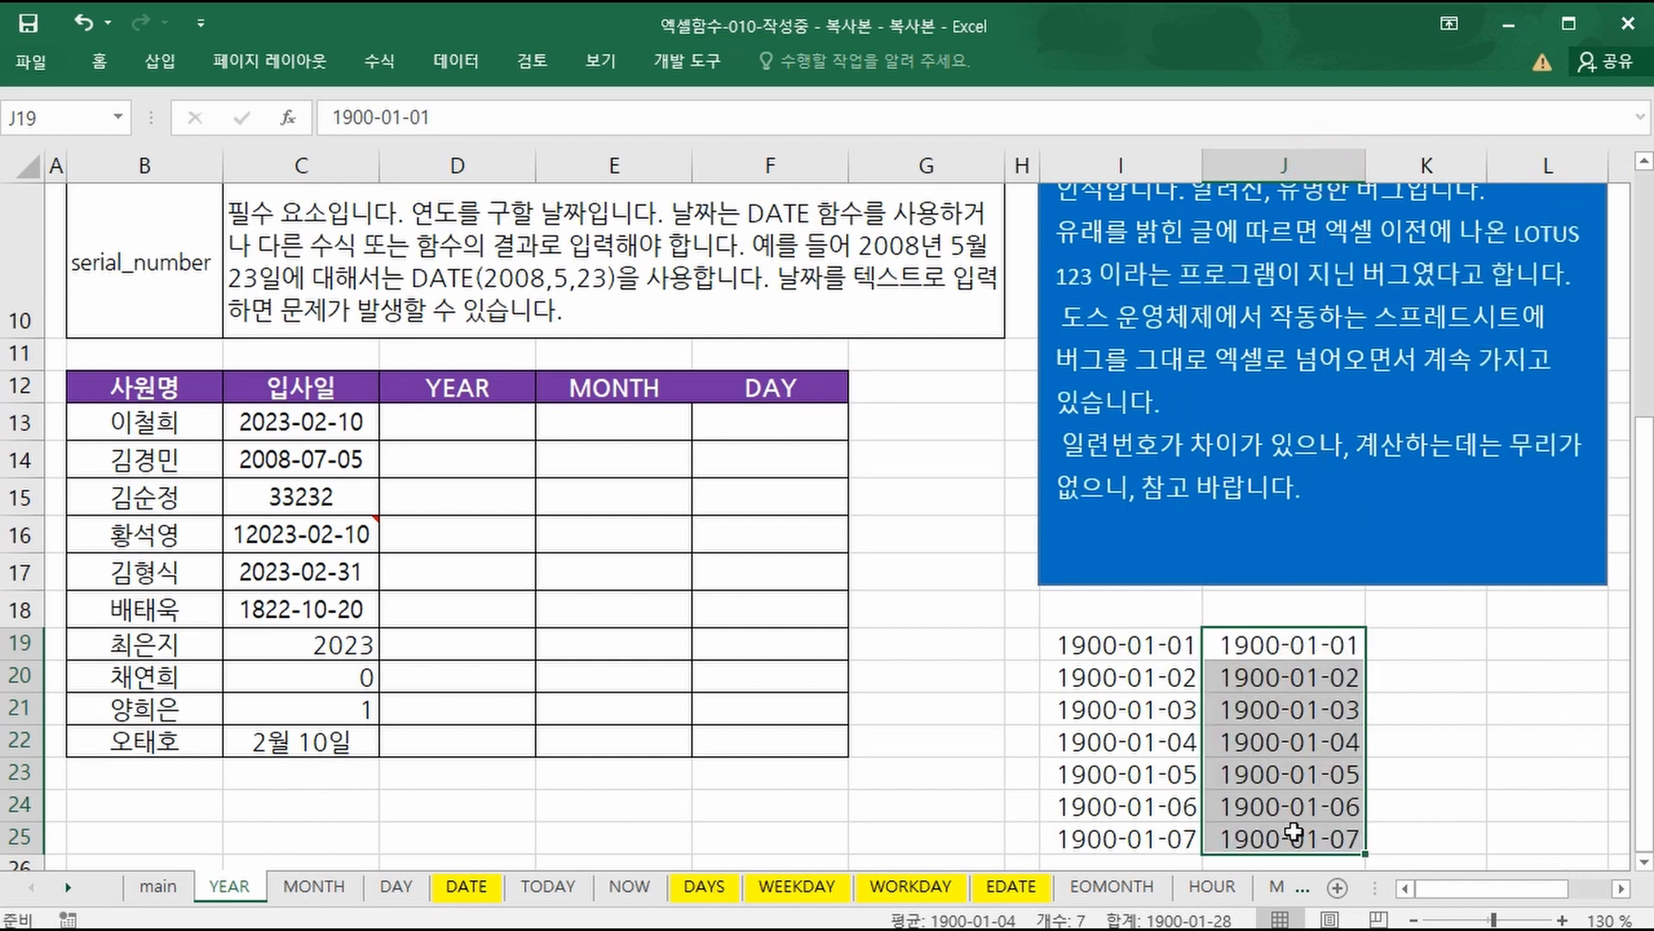
# Set the number format of the copied dates in J19:J25 to General (일반).
pyautogui.hotkey('ctrl', '1')
pyautogui.click(981, 215)
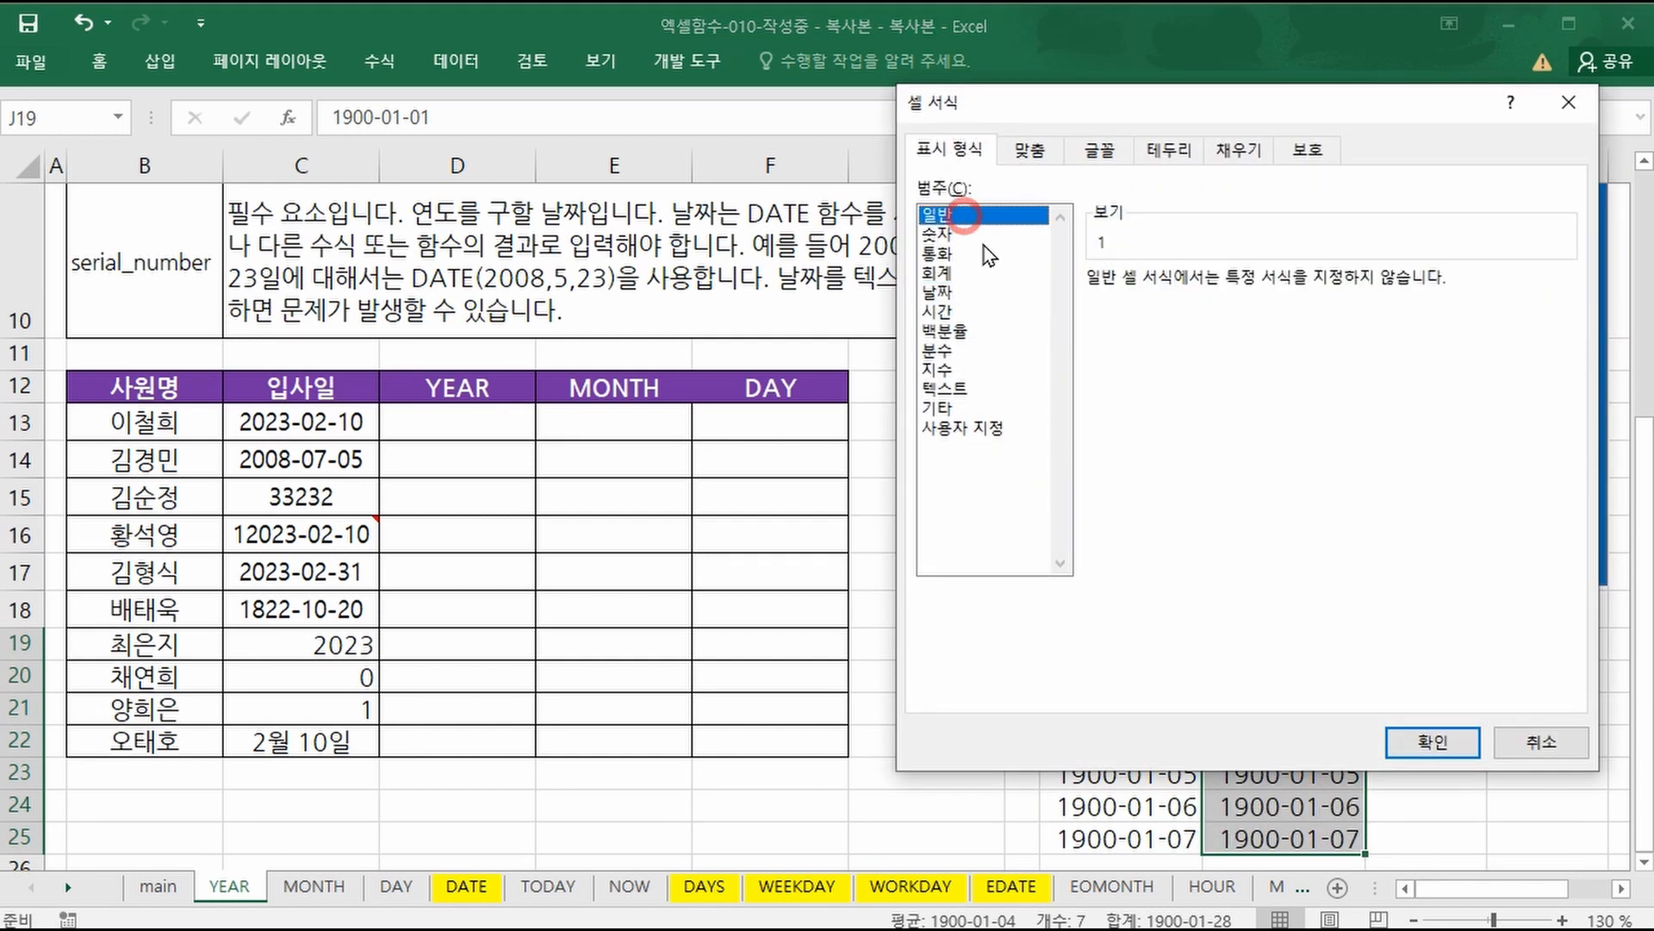
pyautogui.click(1433, 741)
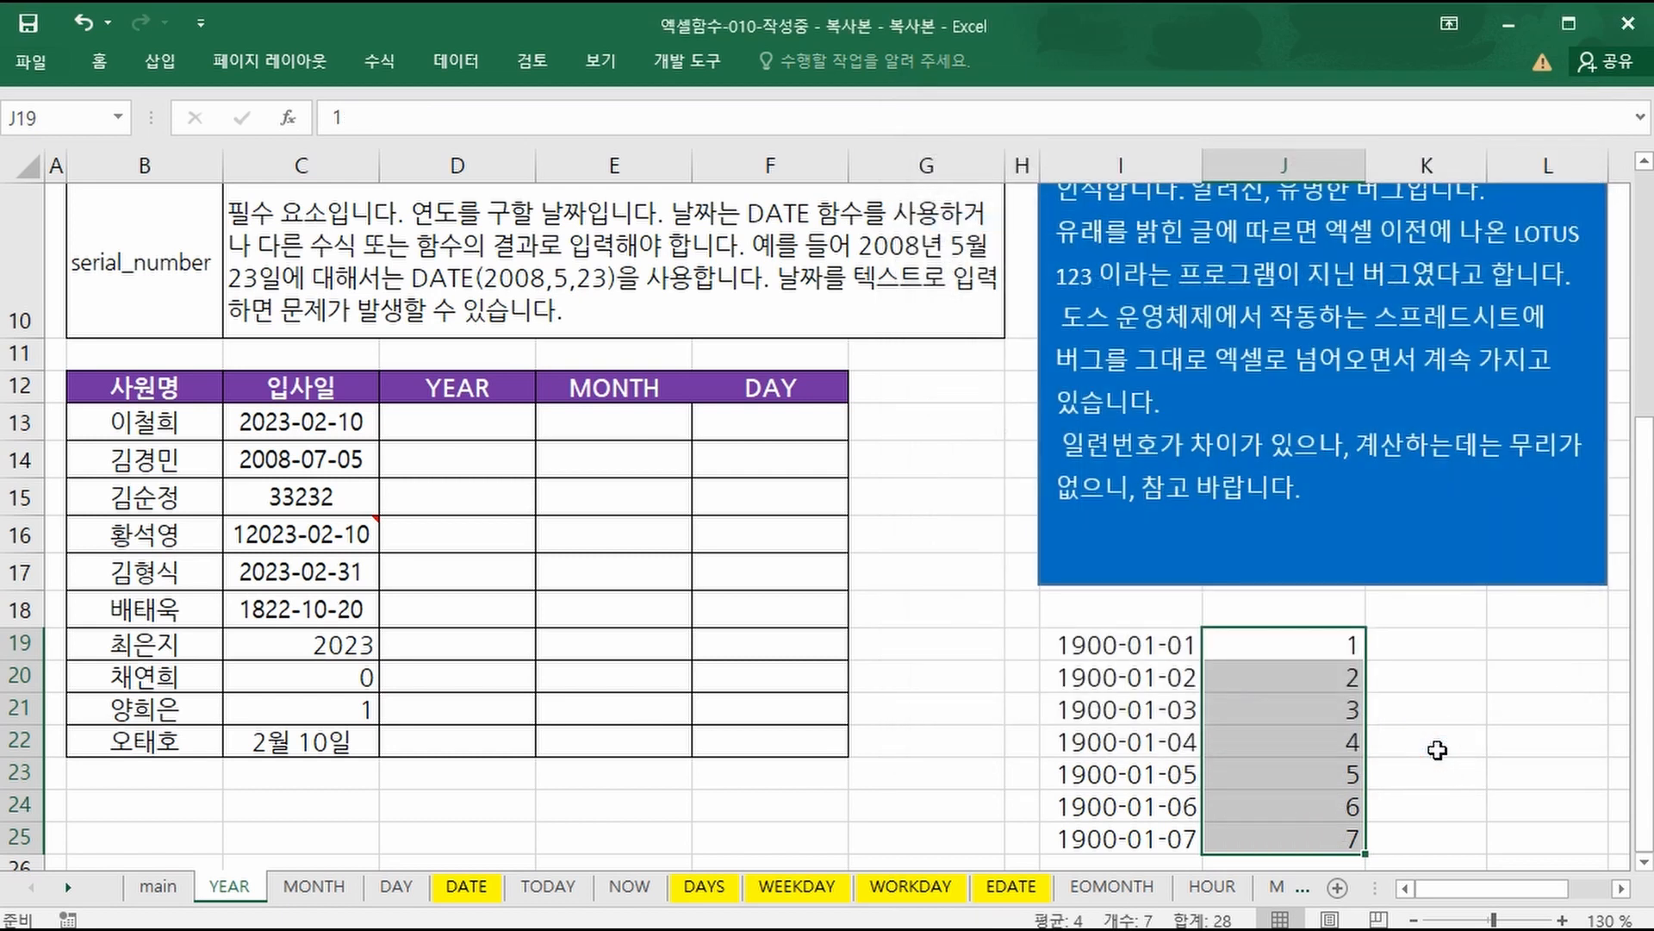
# Compare the date in I19 with its serial number in J19 and review the year range in the YEAR function description.
pyautogui.click(1295, 656)
pyautogui.click(1098, 644)
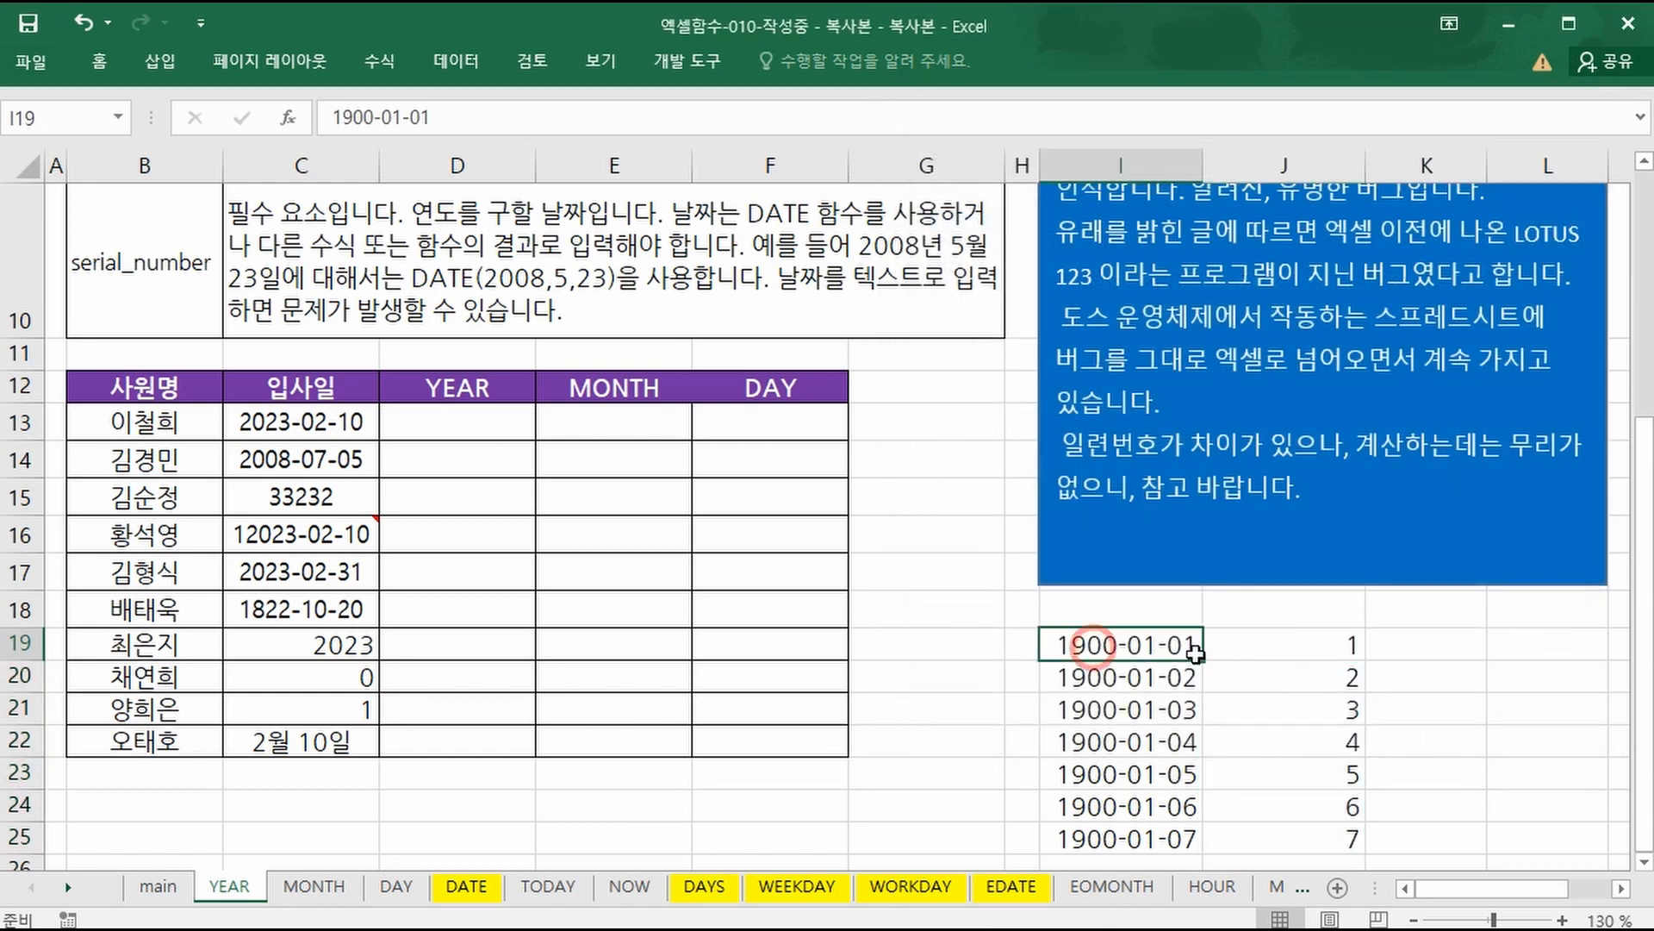
pyautogui.click(1316, 642)
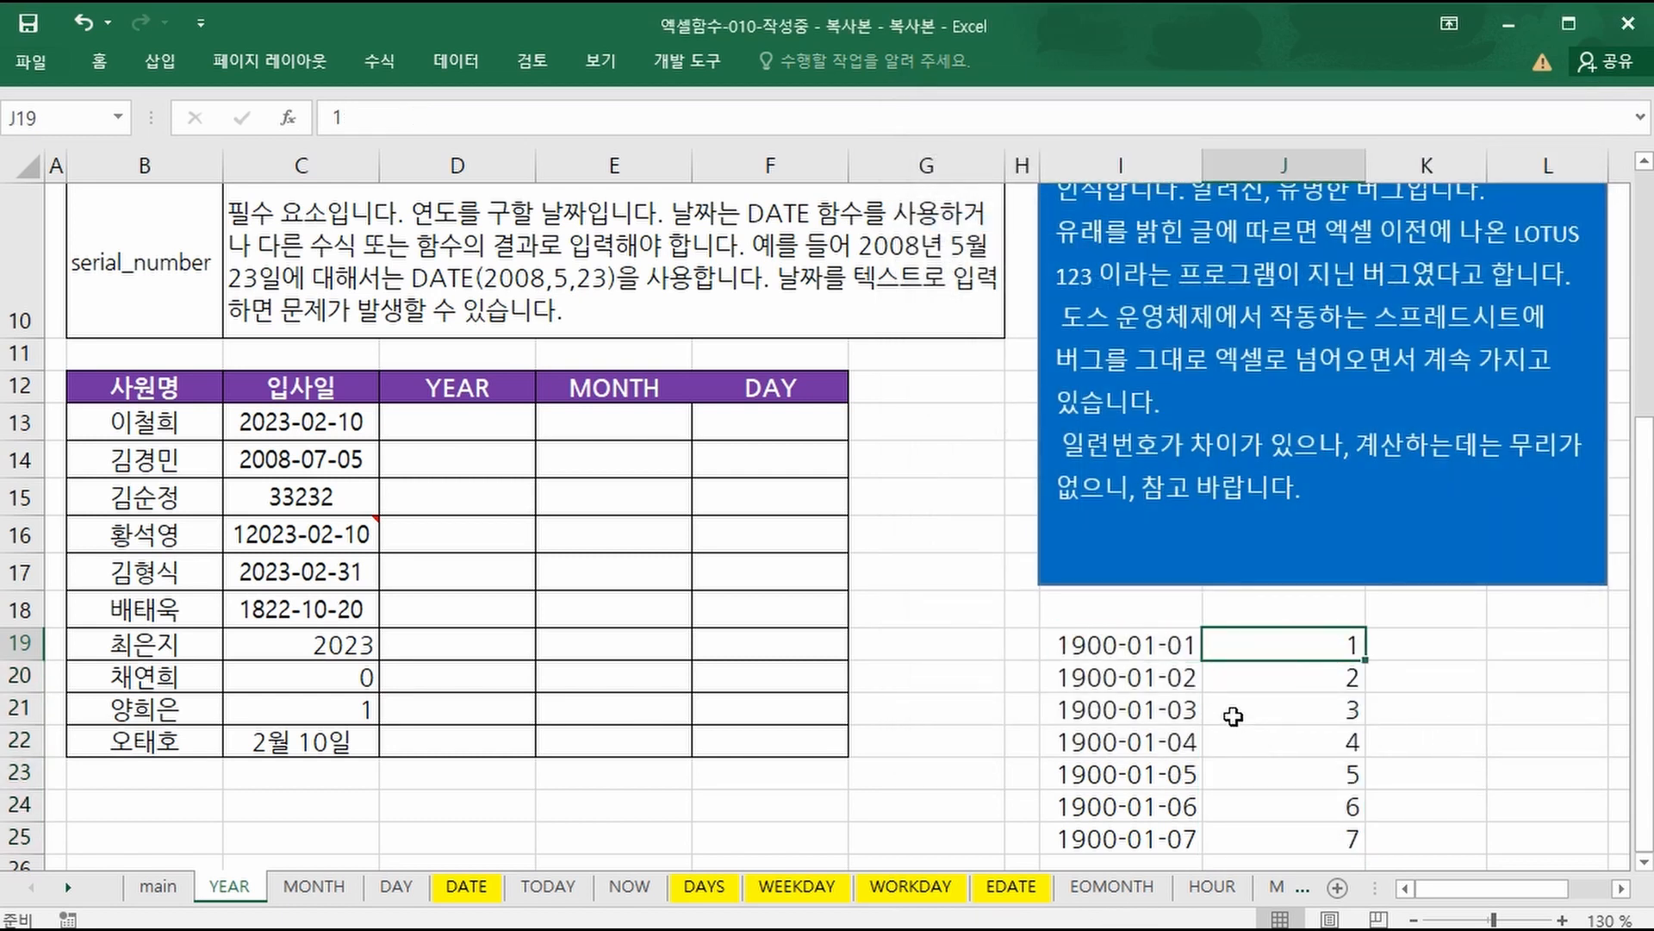
pyautogui.click(1122, 644)
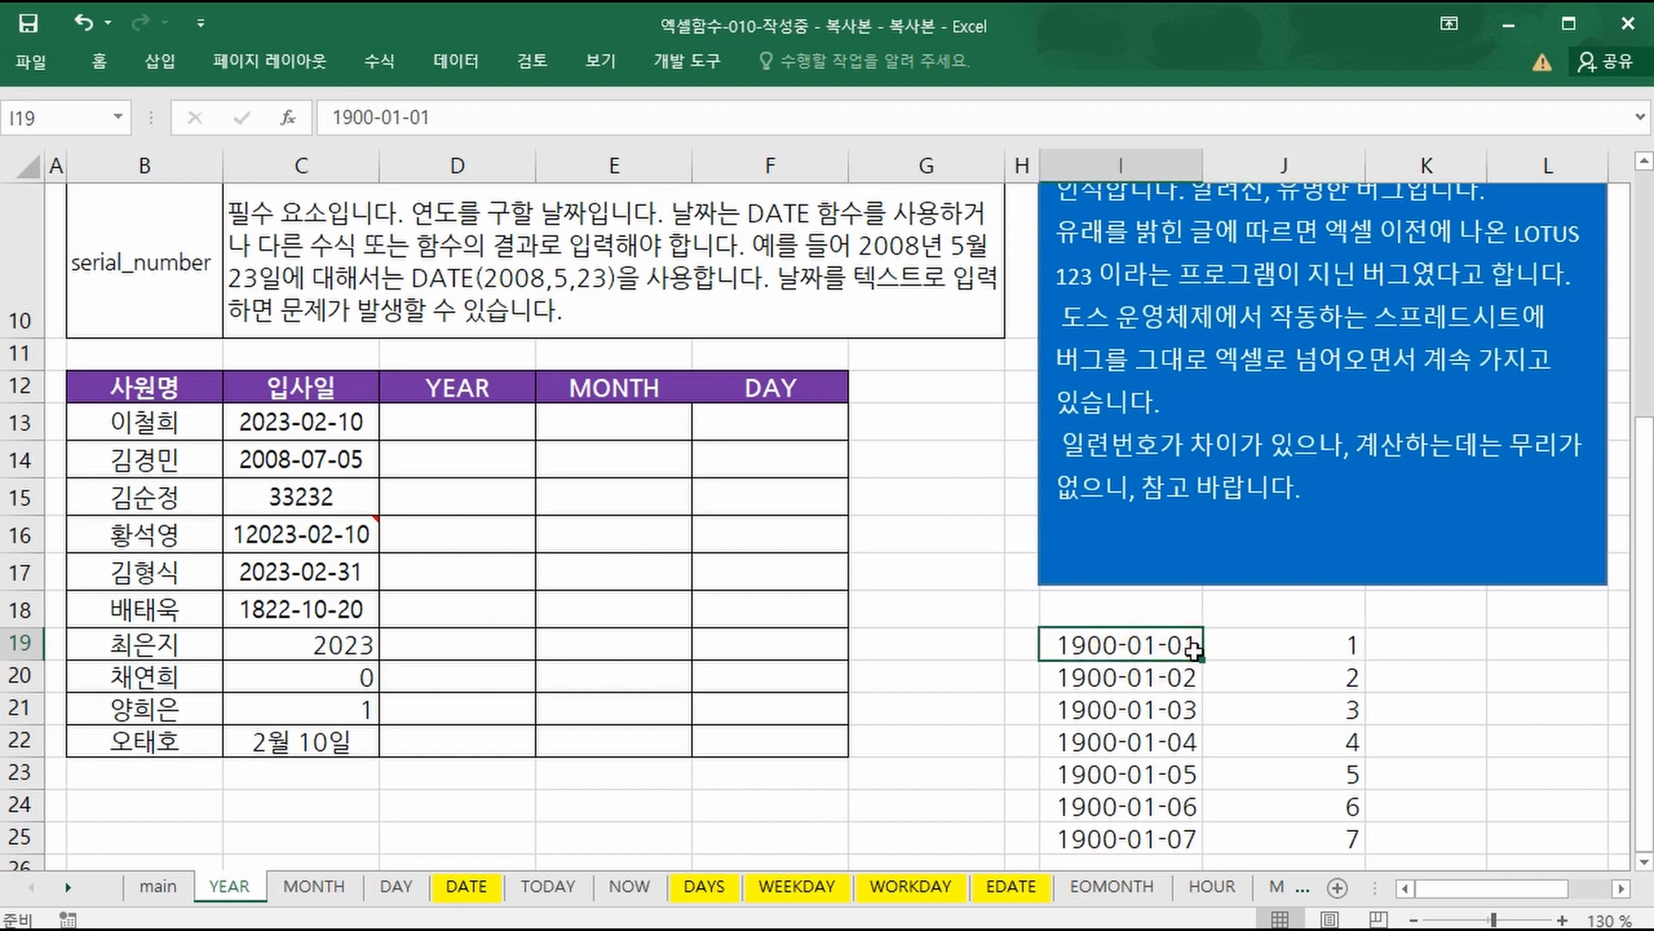
pyautogui.scroll(2, 1058, 636)
pyautogui.scroll(1, 1058, 635)
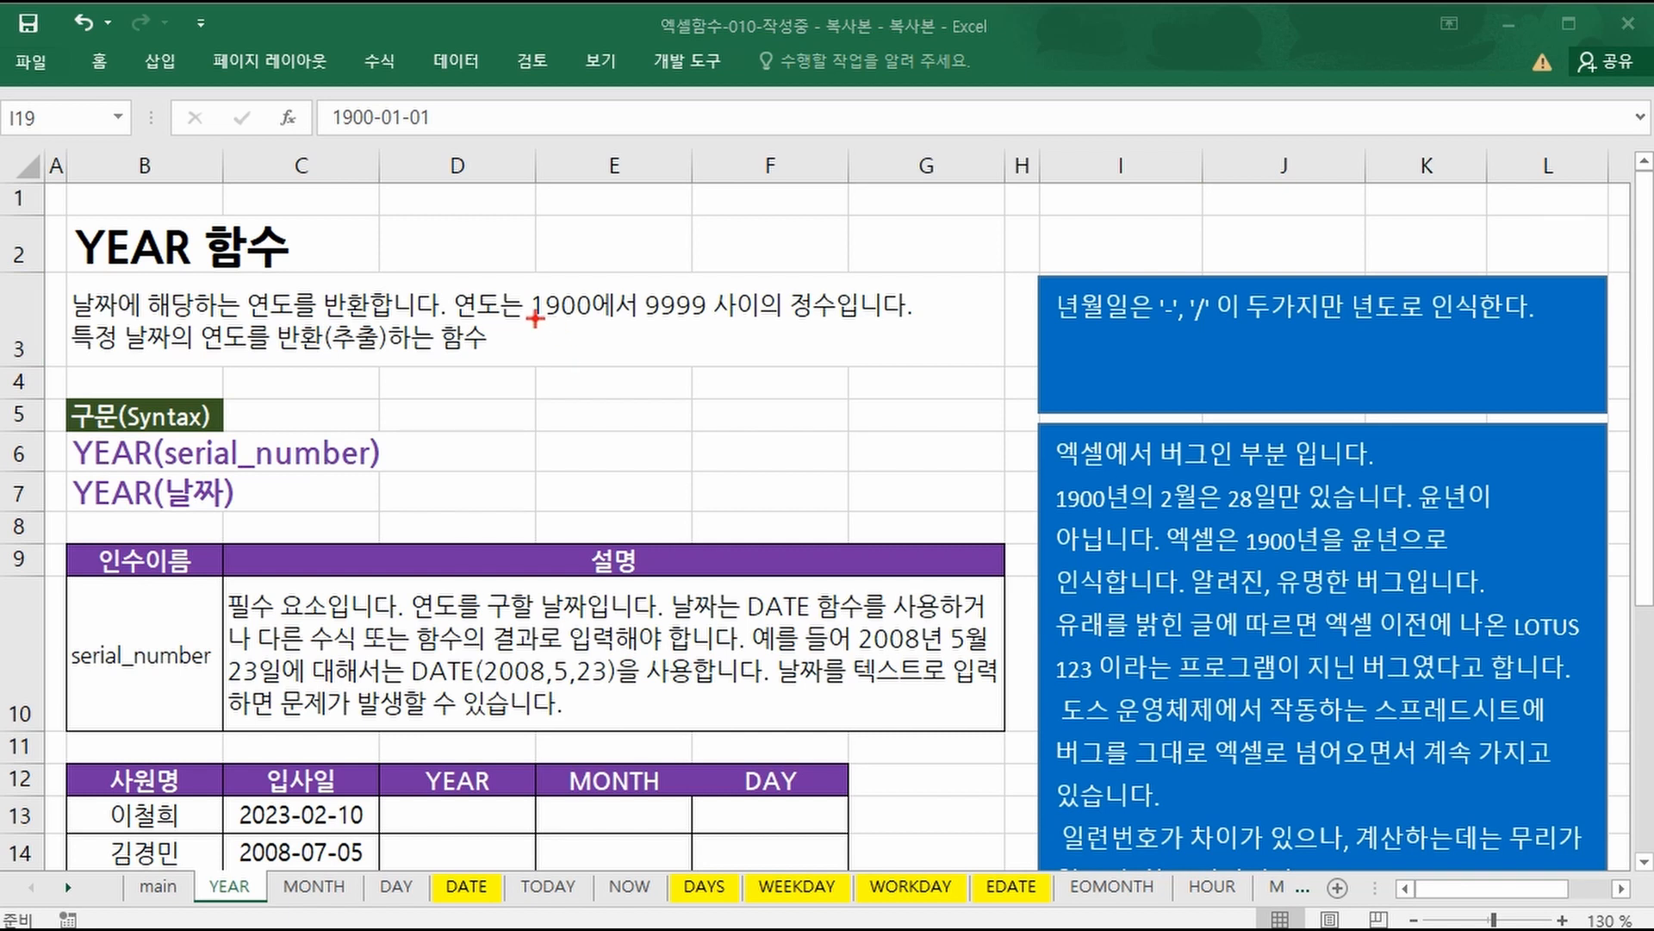
pyautogui.moveTo(524, 325); pyautogui.dragTo(734, 322)
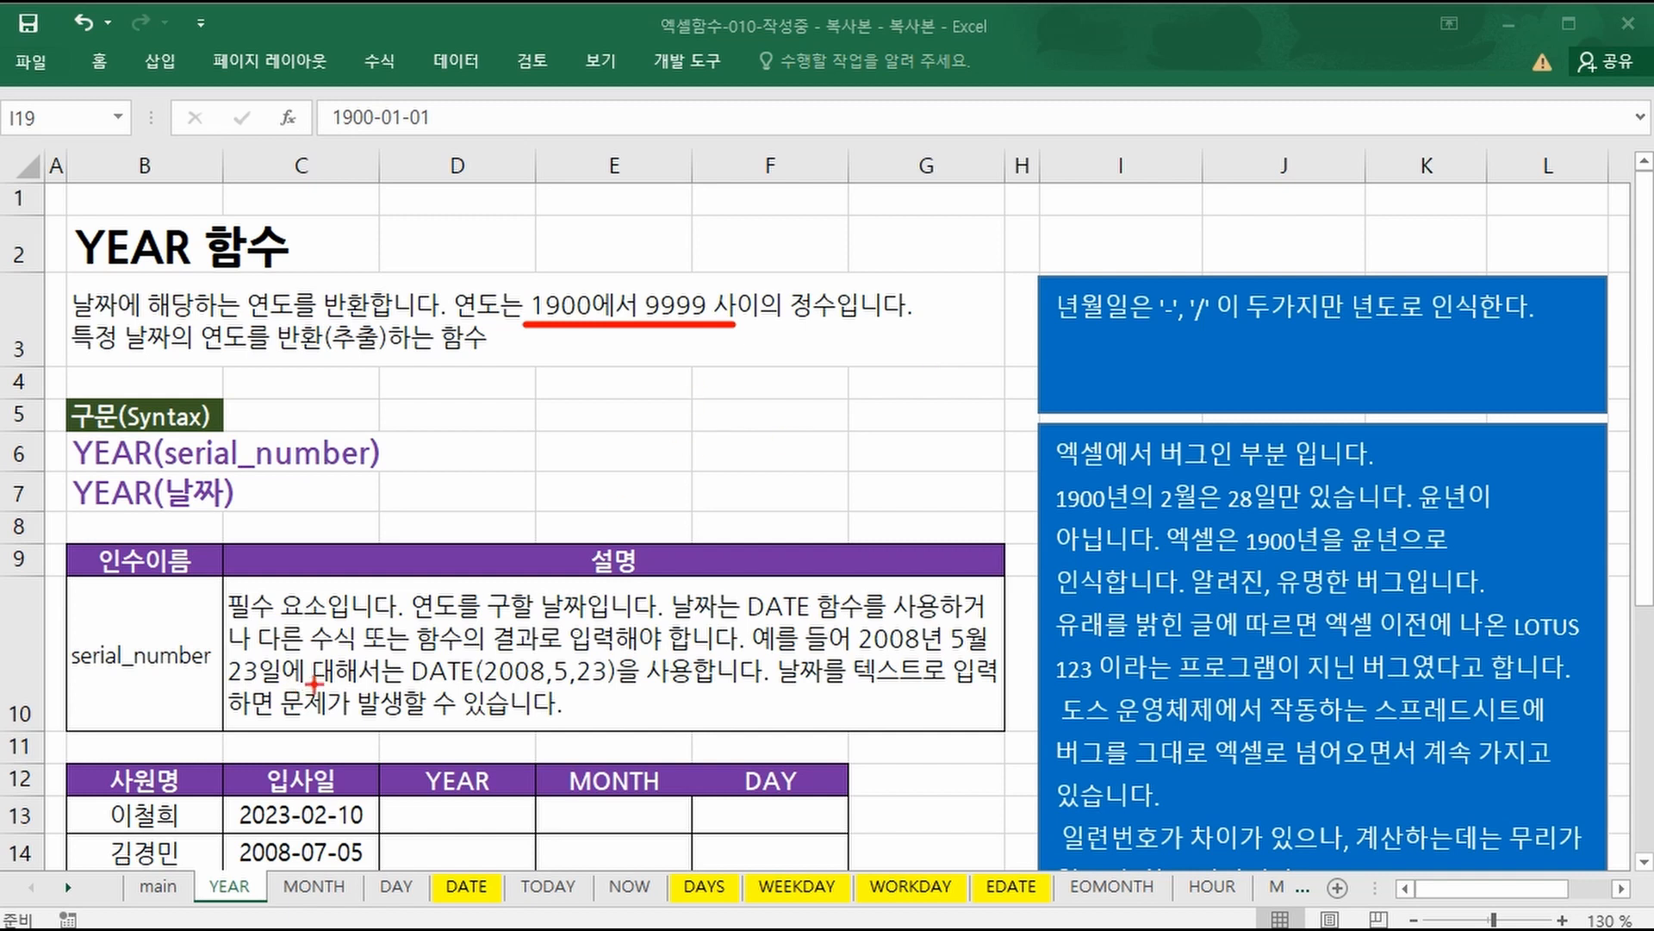
pyautogui.press('Escape')
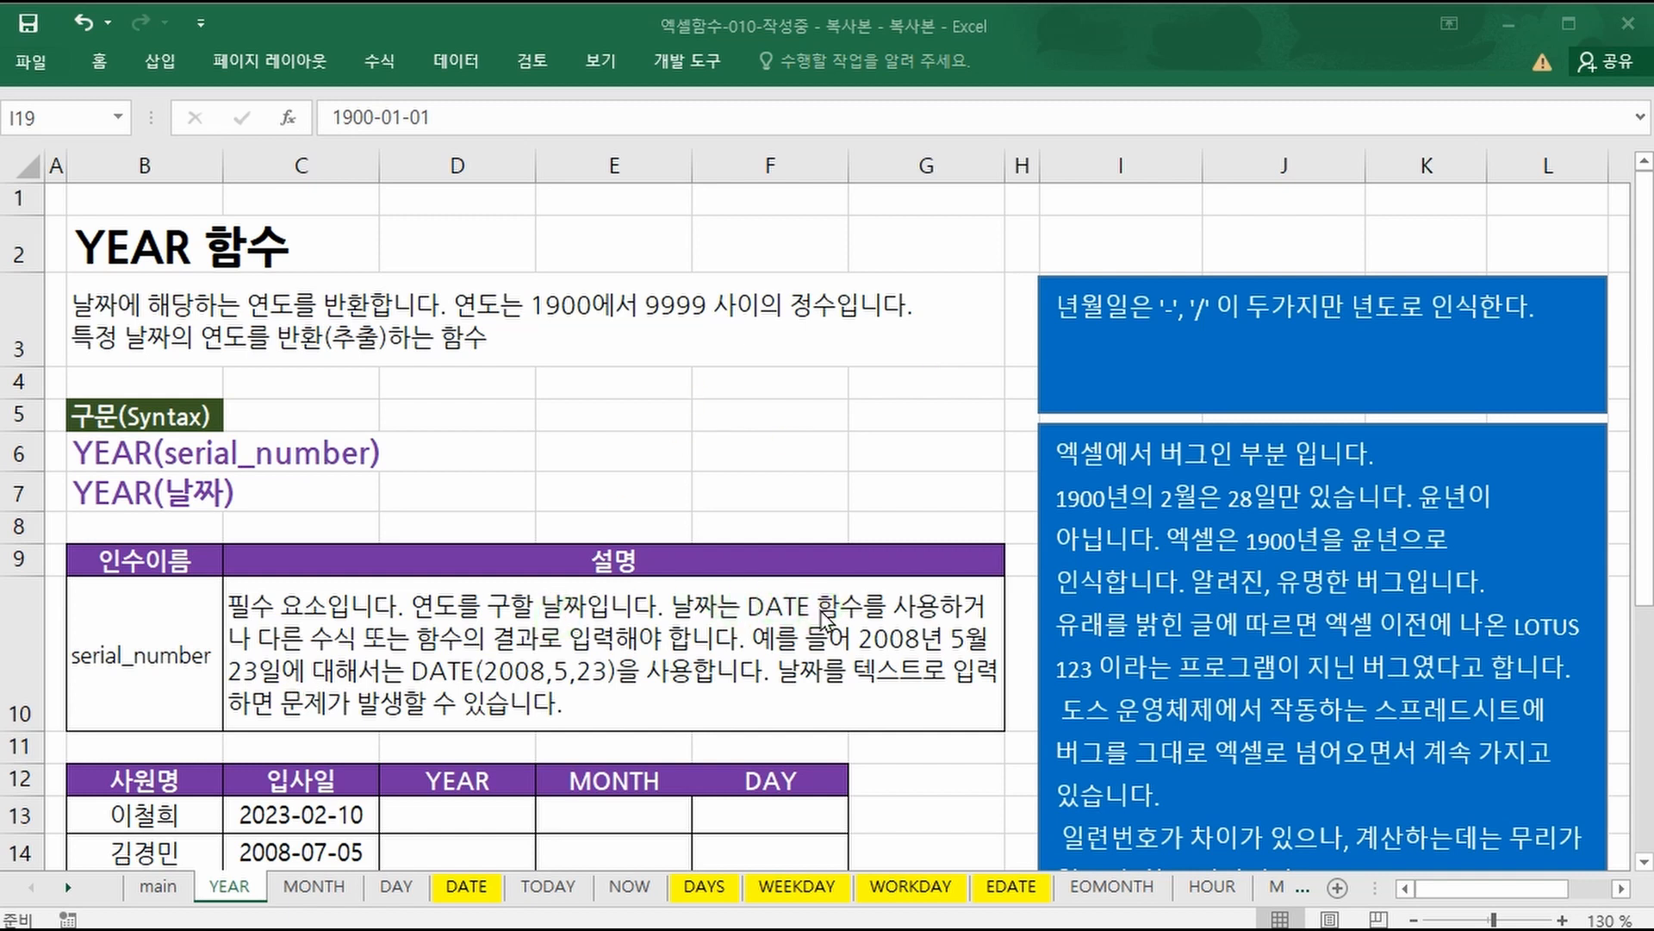
pyautogui.click(901, 664)
pyautogui.scroll(-4, 948, 659)
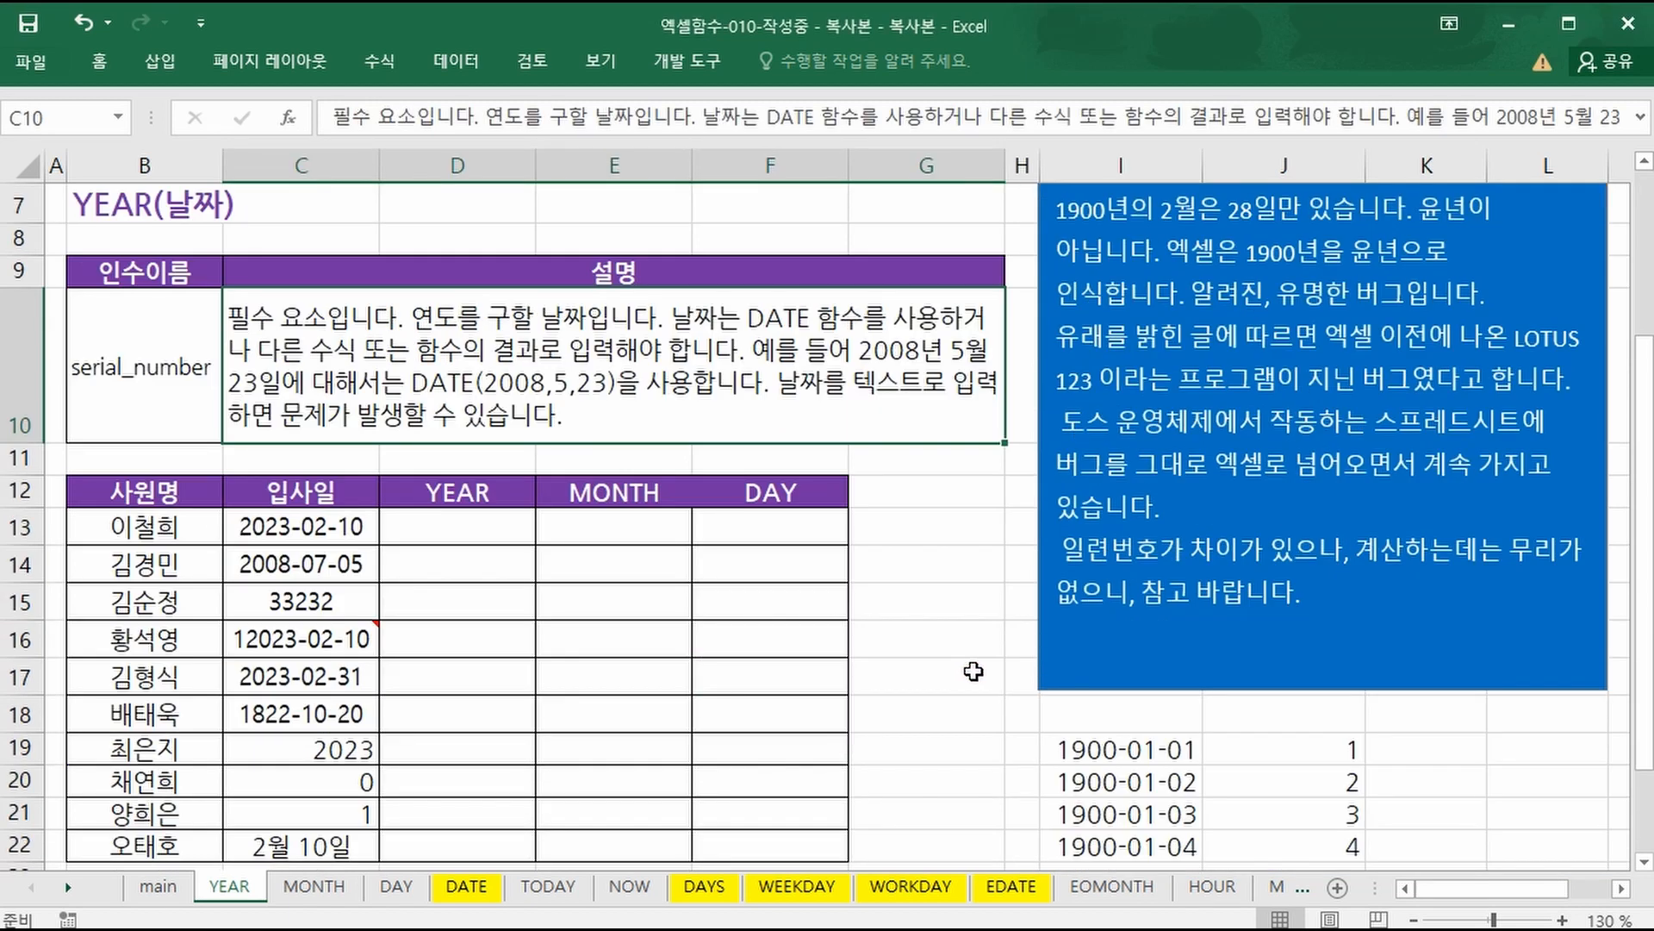
pyautogui.click(1133, 425)
pyautogui.click(1318, 431)
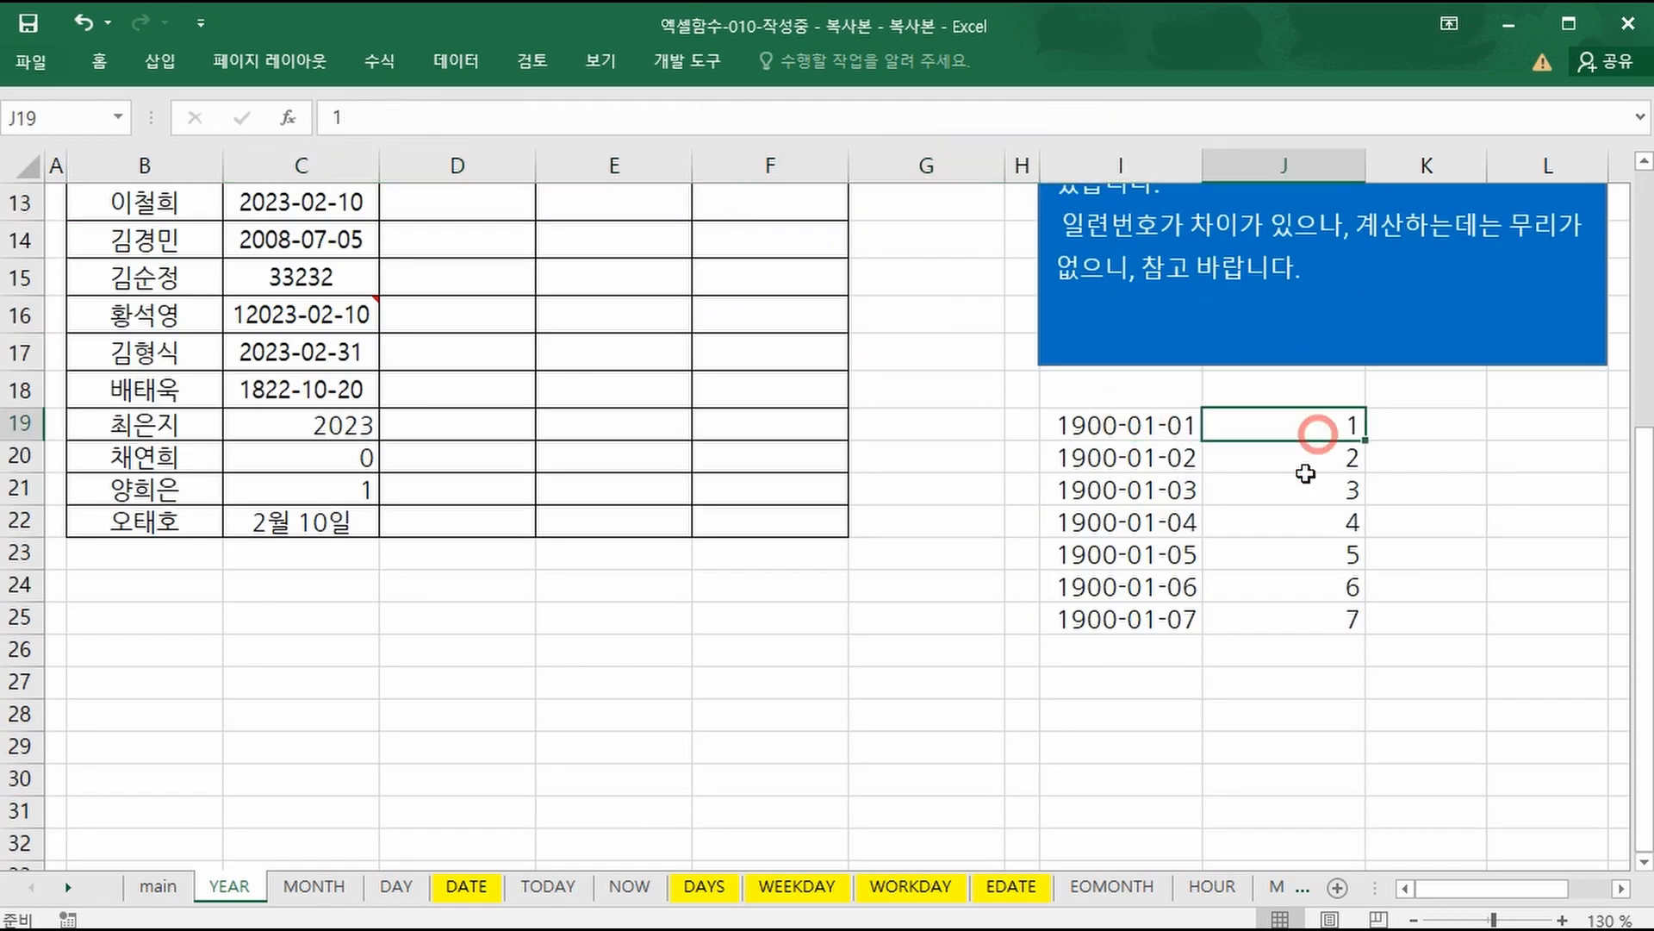
# Enter the dates 2000-01-01, 2023-01-01 and 2023-02-13 in cells I27, I28 and I29.
pyautogui.click(1074, 675)
pyautogui.write('200')
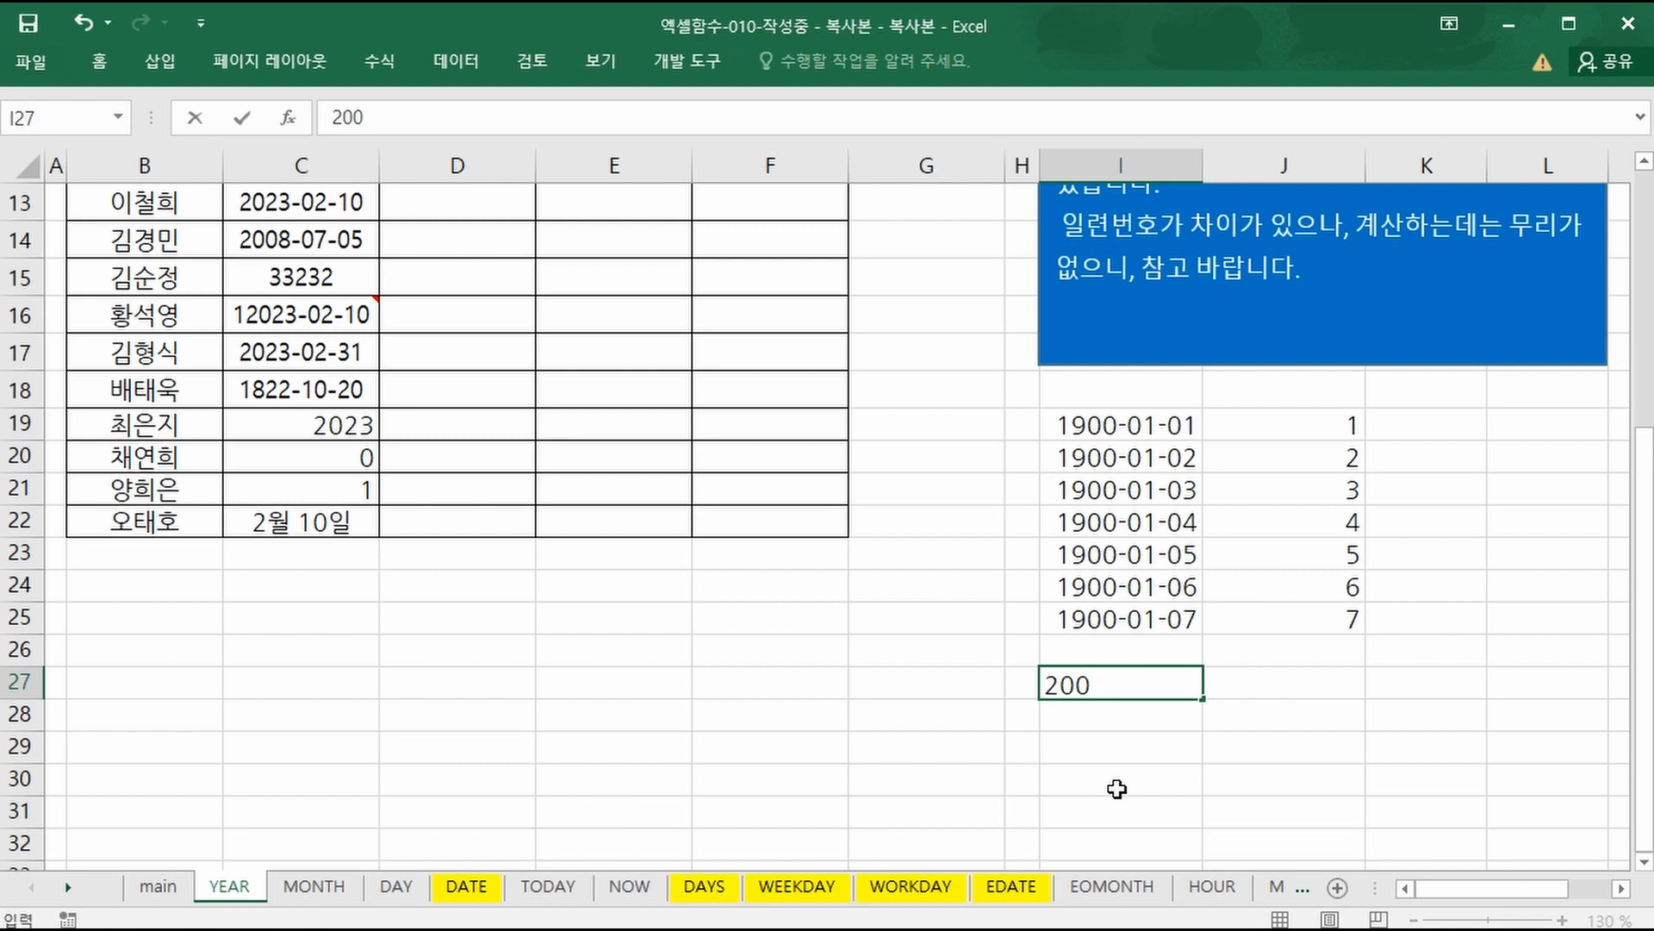
pyautogui.write('0-01-01')
pyautogui.press('Return')
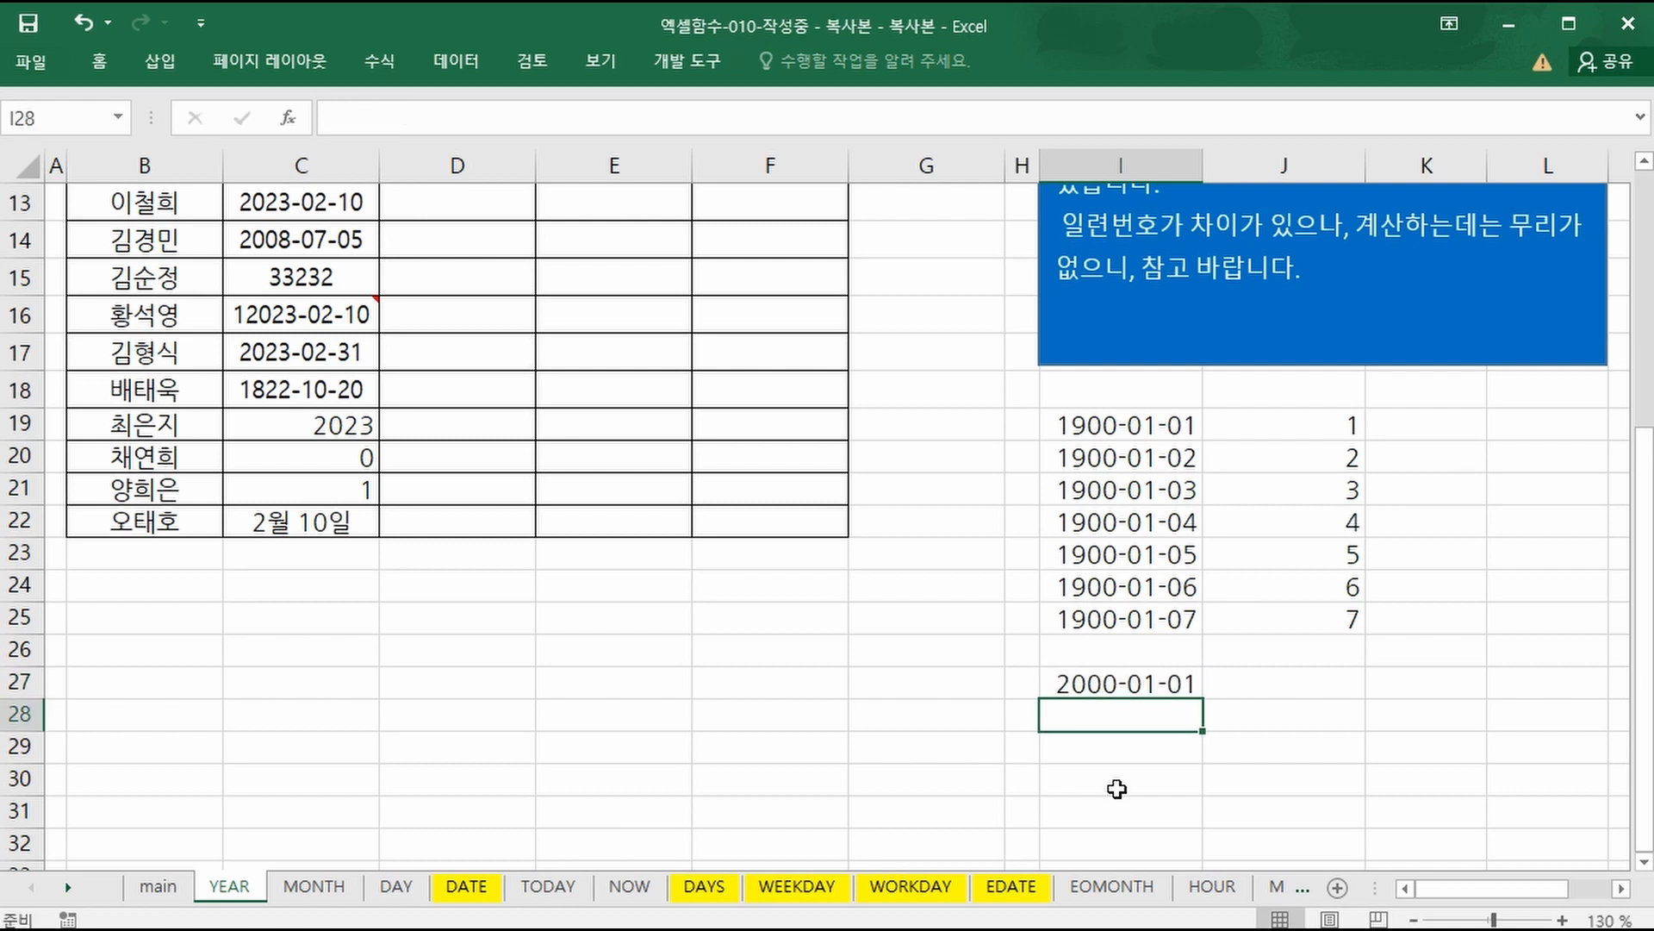
pyautogui.write('20')
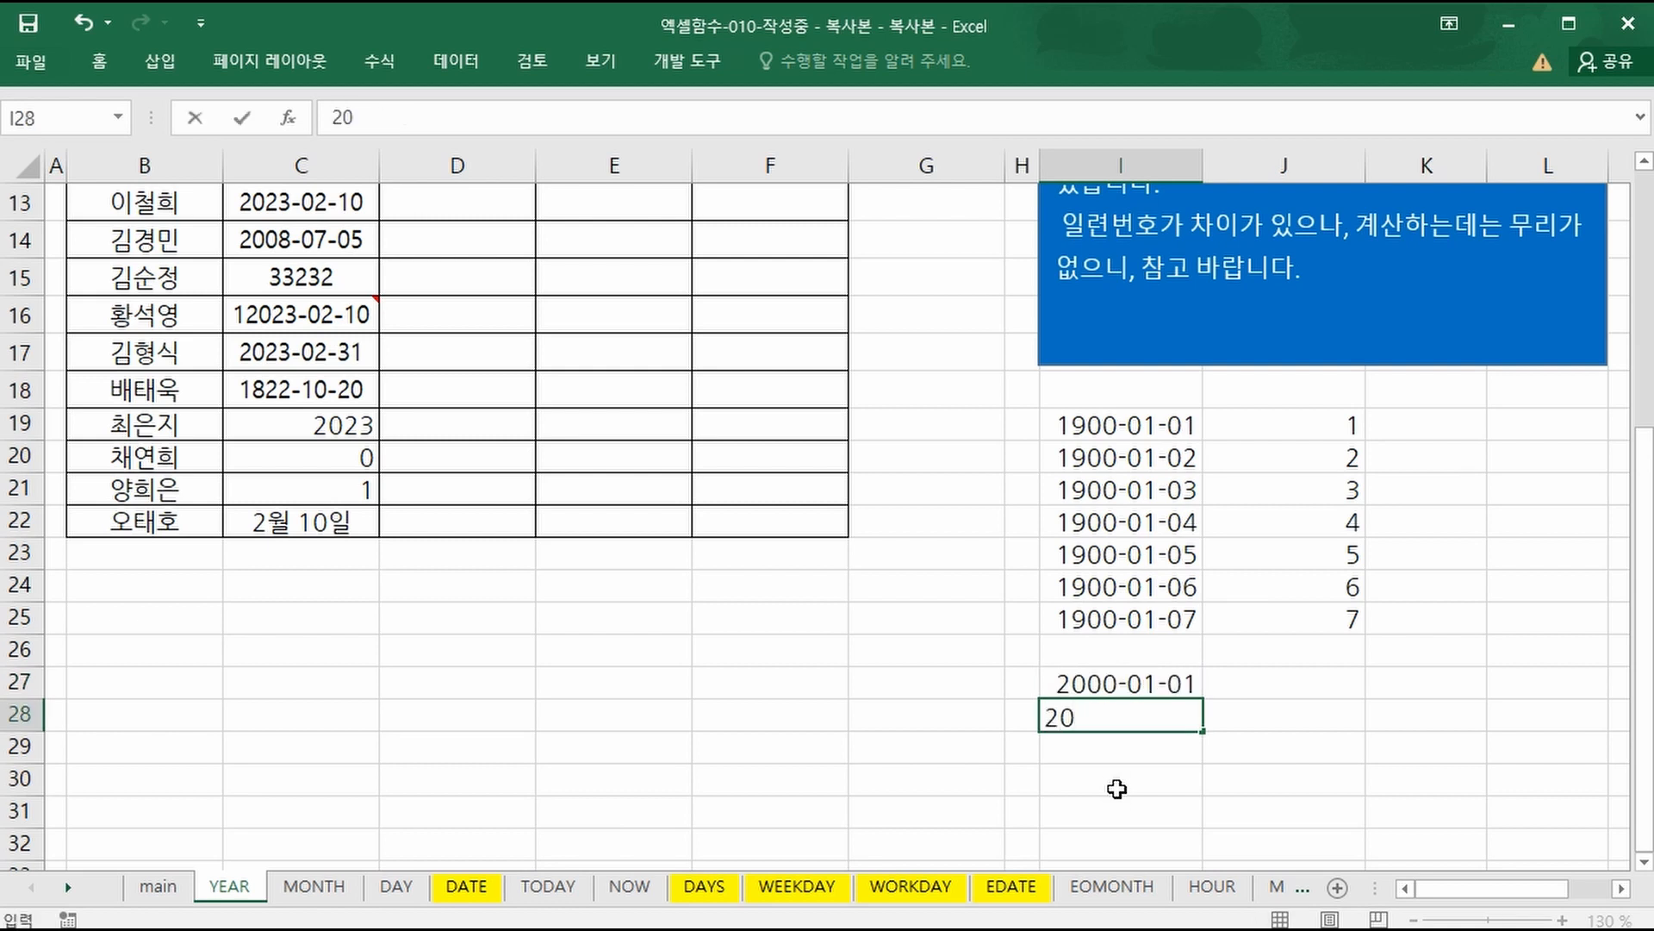
pyautogui.write('23-01-01')
pyautogui.press('Return')
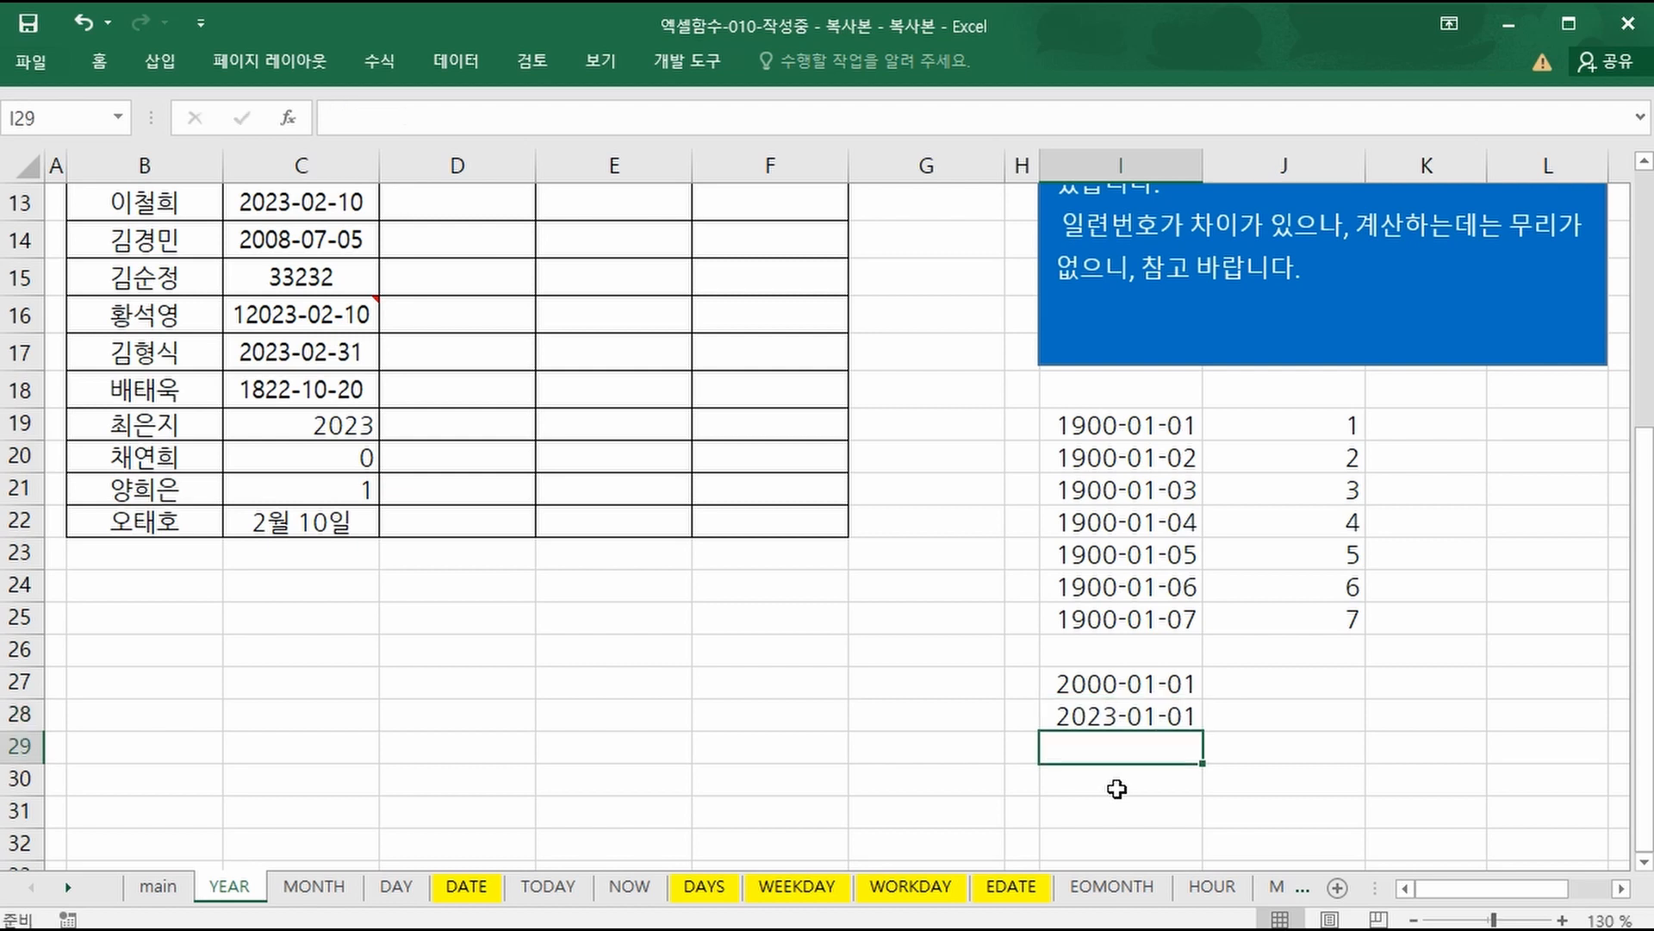
pyautogui.write('2023')
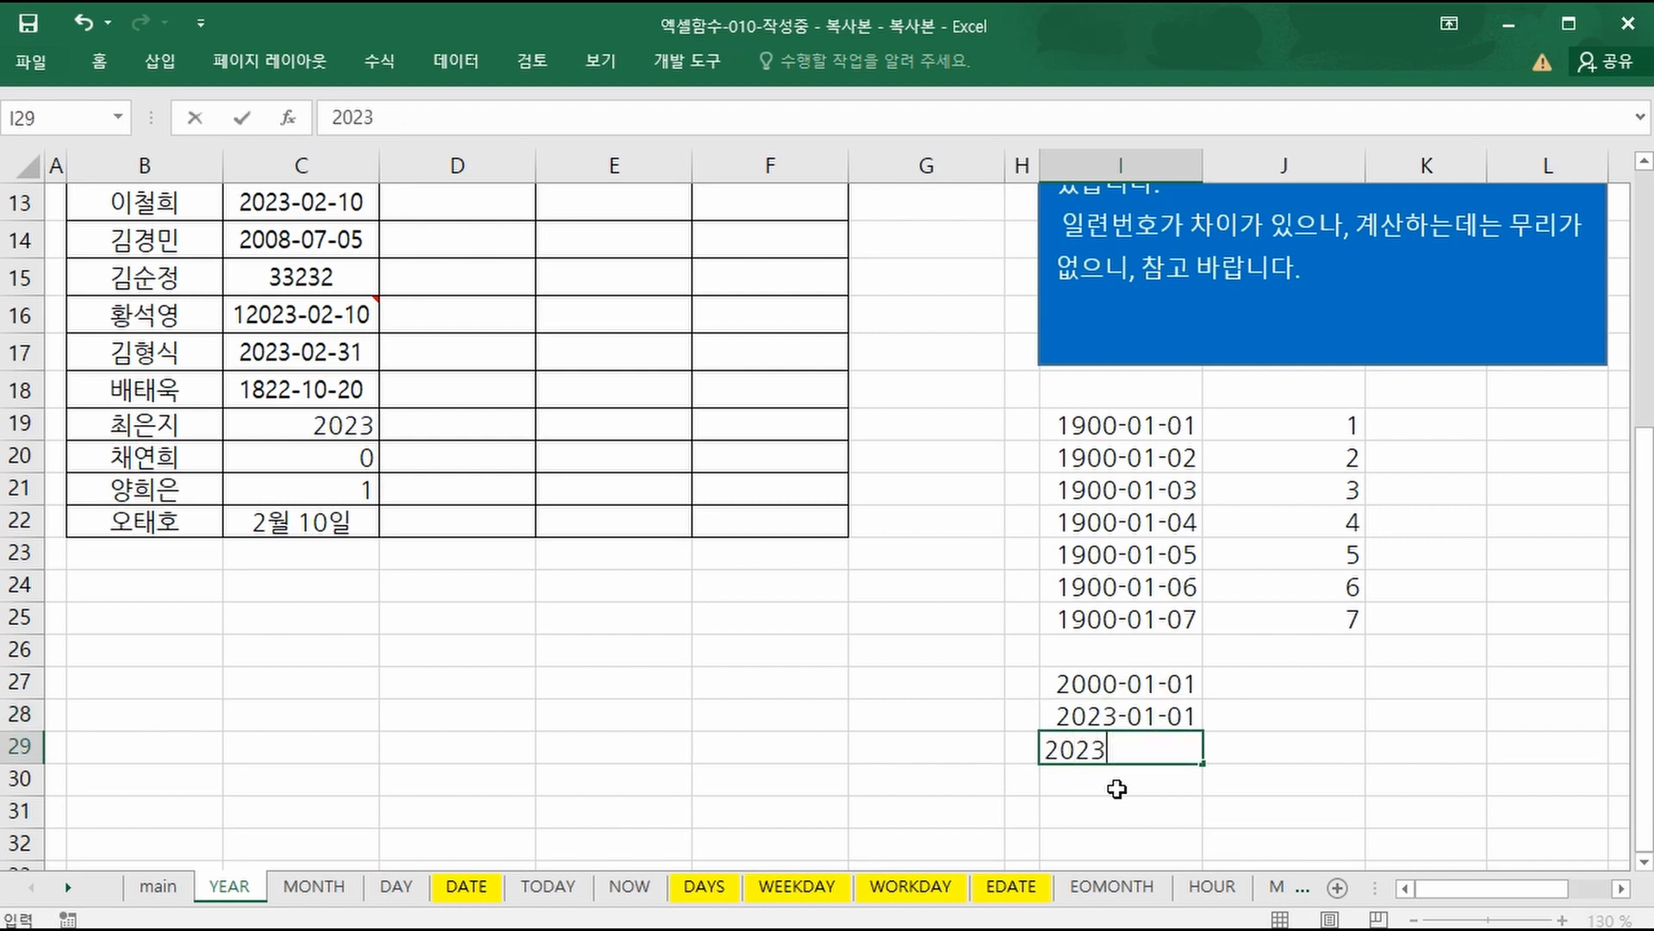
pyautogui.write('/2/13')
pyautogui.press('Return')
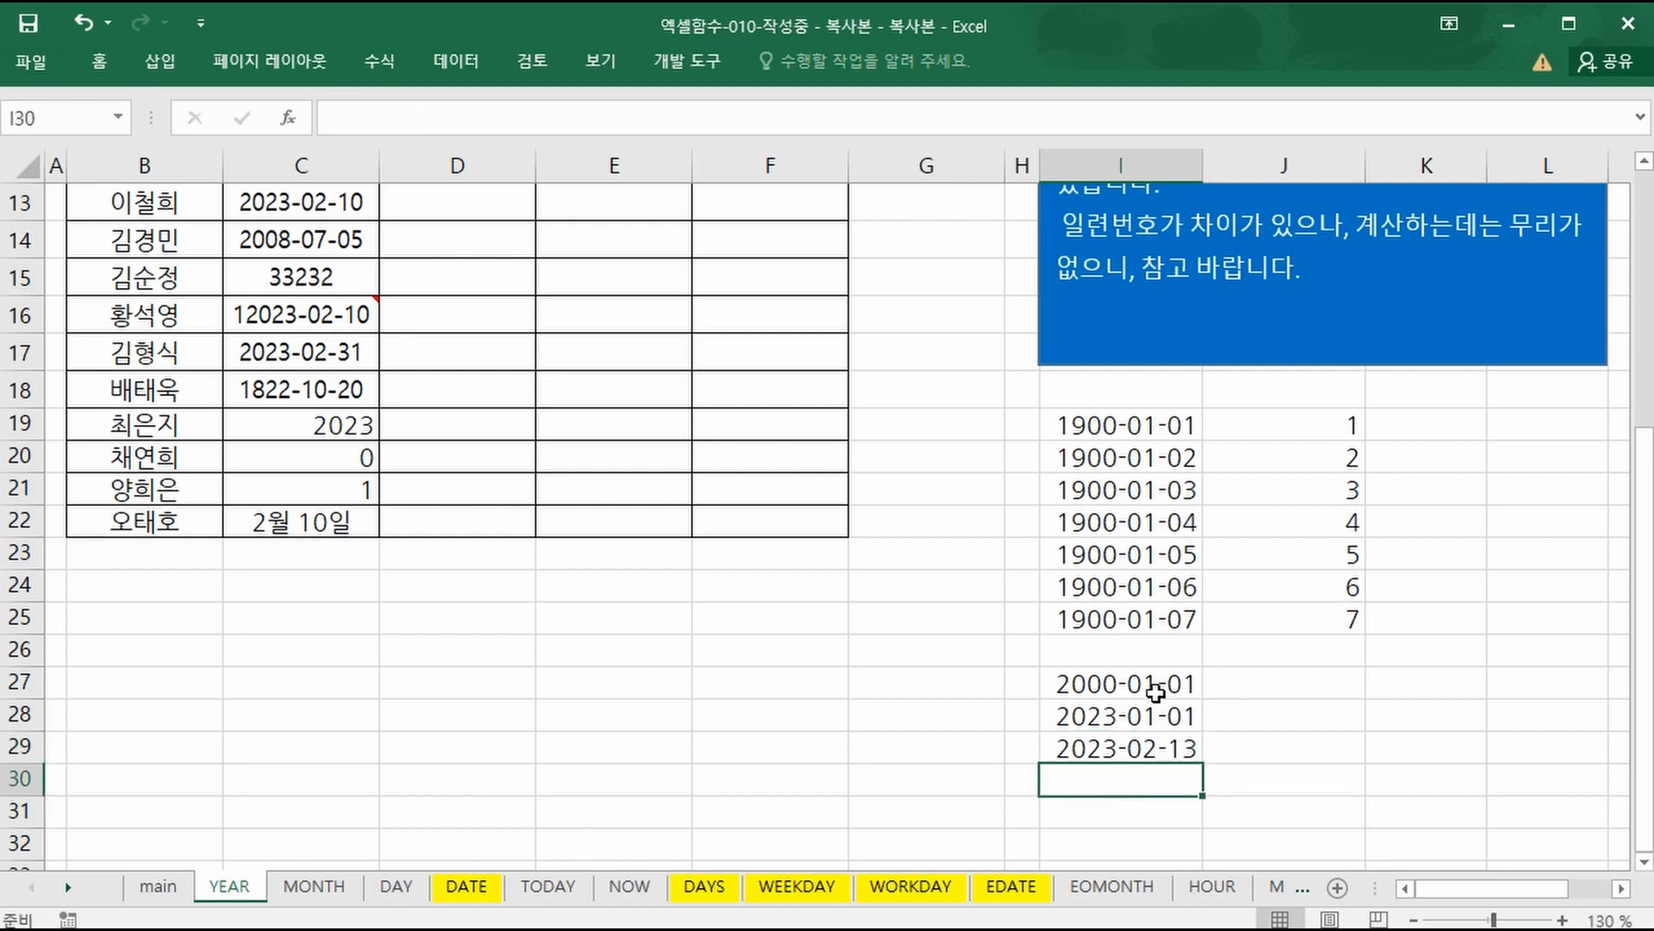
# Copy the dates in I27:I29 into the cells starting at J27.
pyautogui.moveTo(1156, 691); pyautogui.dragTo(1146, 747)
pyautogui.hotkey('ctrl', 'c')
pyautogui.click(1297, 678)
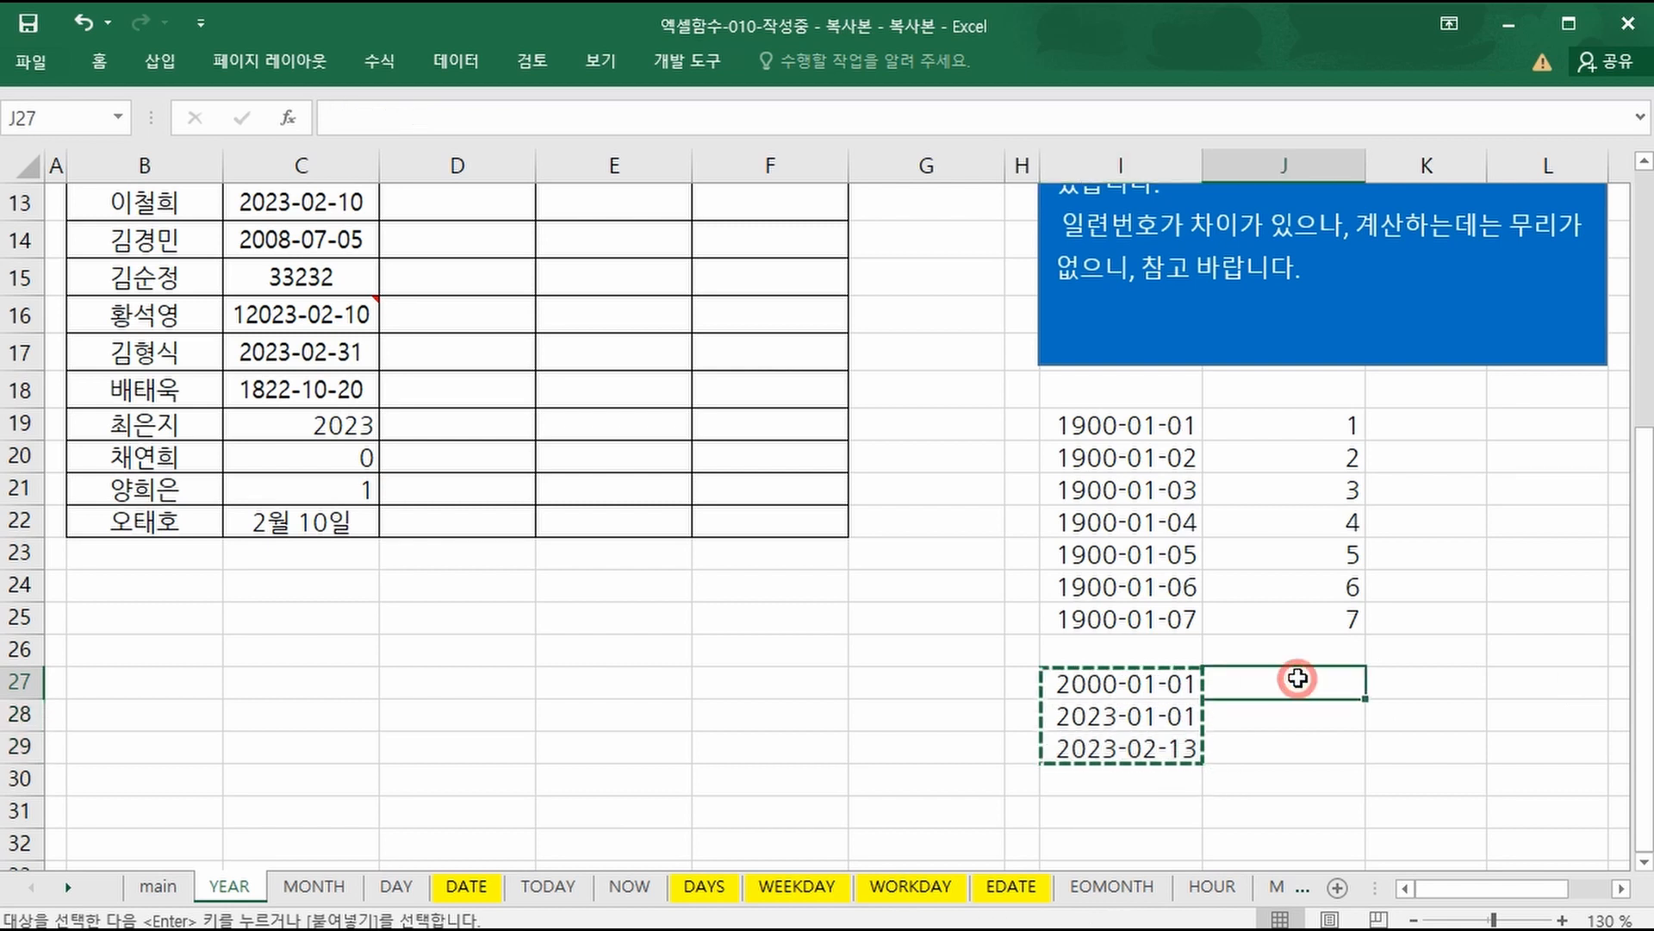
pyautogui.hotkey('ctrl', 'v')
pyautogui.press('Escape')
# Set the number format of the copied dates in J27:J29 to General (일반).
pyautogui.hotkey('ctrl', '1')
pyautogui.press('Home')
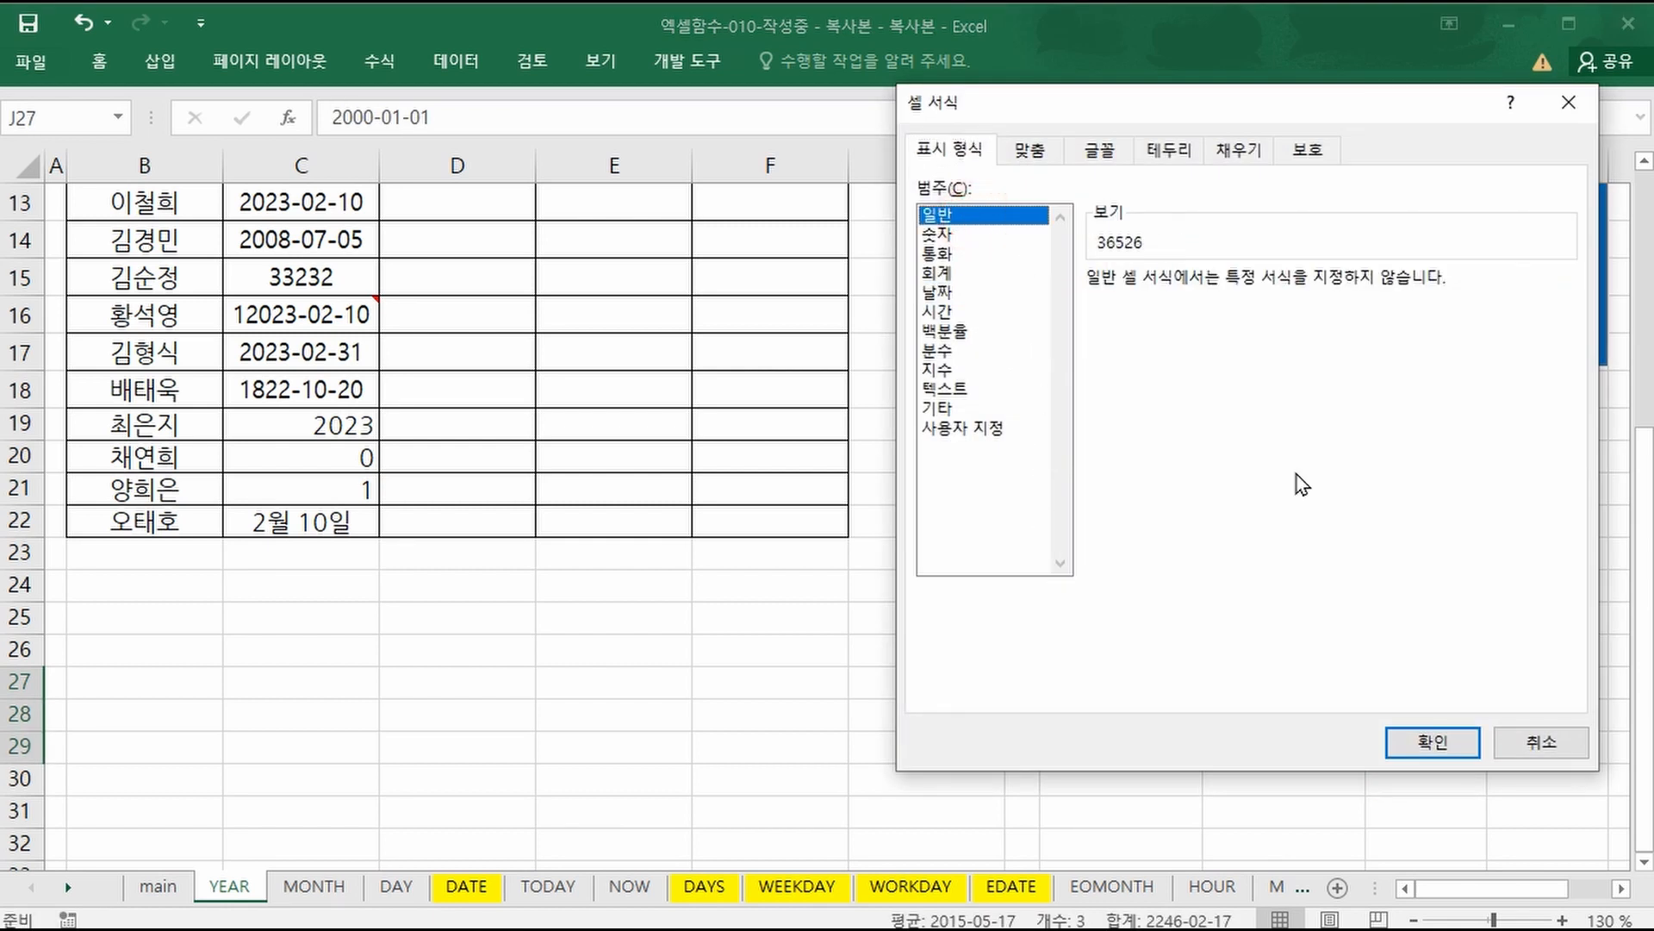
pyautogui.click(1426, 740)
pyautogui.click(1458, 775)
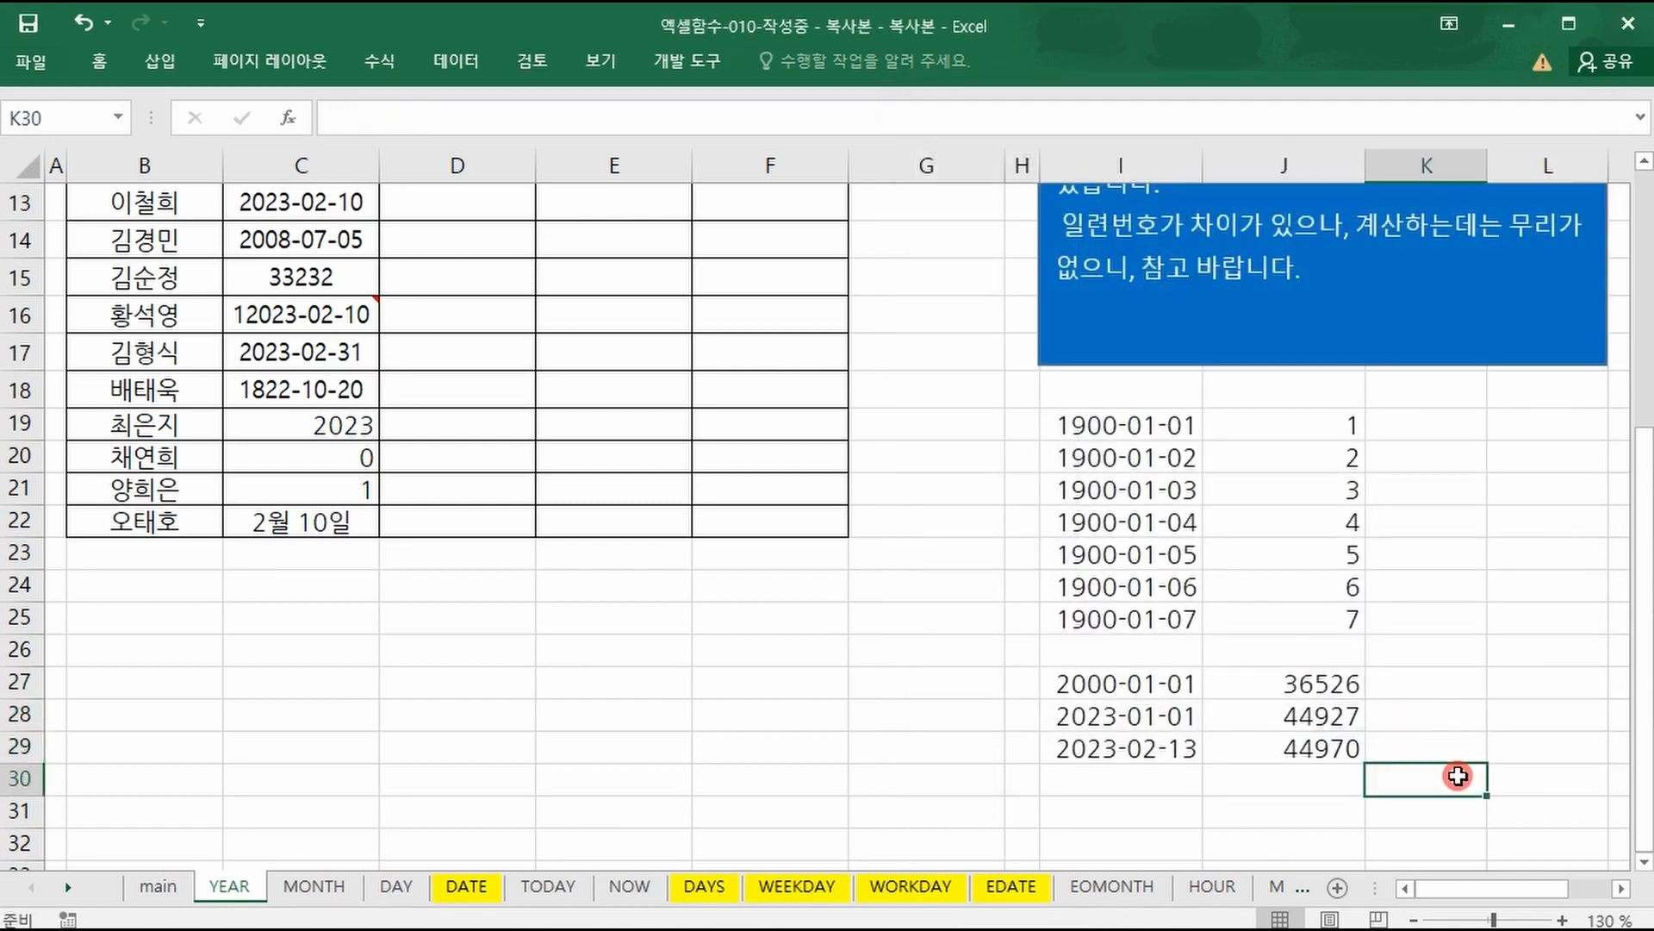
# Compare the 2023-02-13 date in I29 with its serial number in J29 and with the starting date in I19.
pyautogui.click(1284, 748)
pyautogui.moveTo(1111, 747); pyautogui.dragTo(1223, 748)
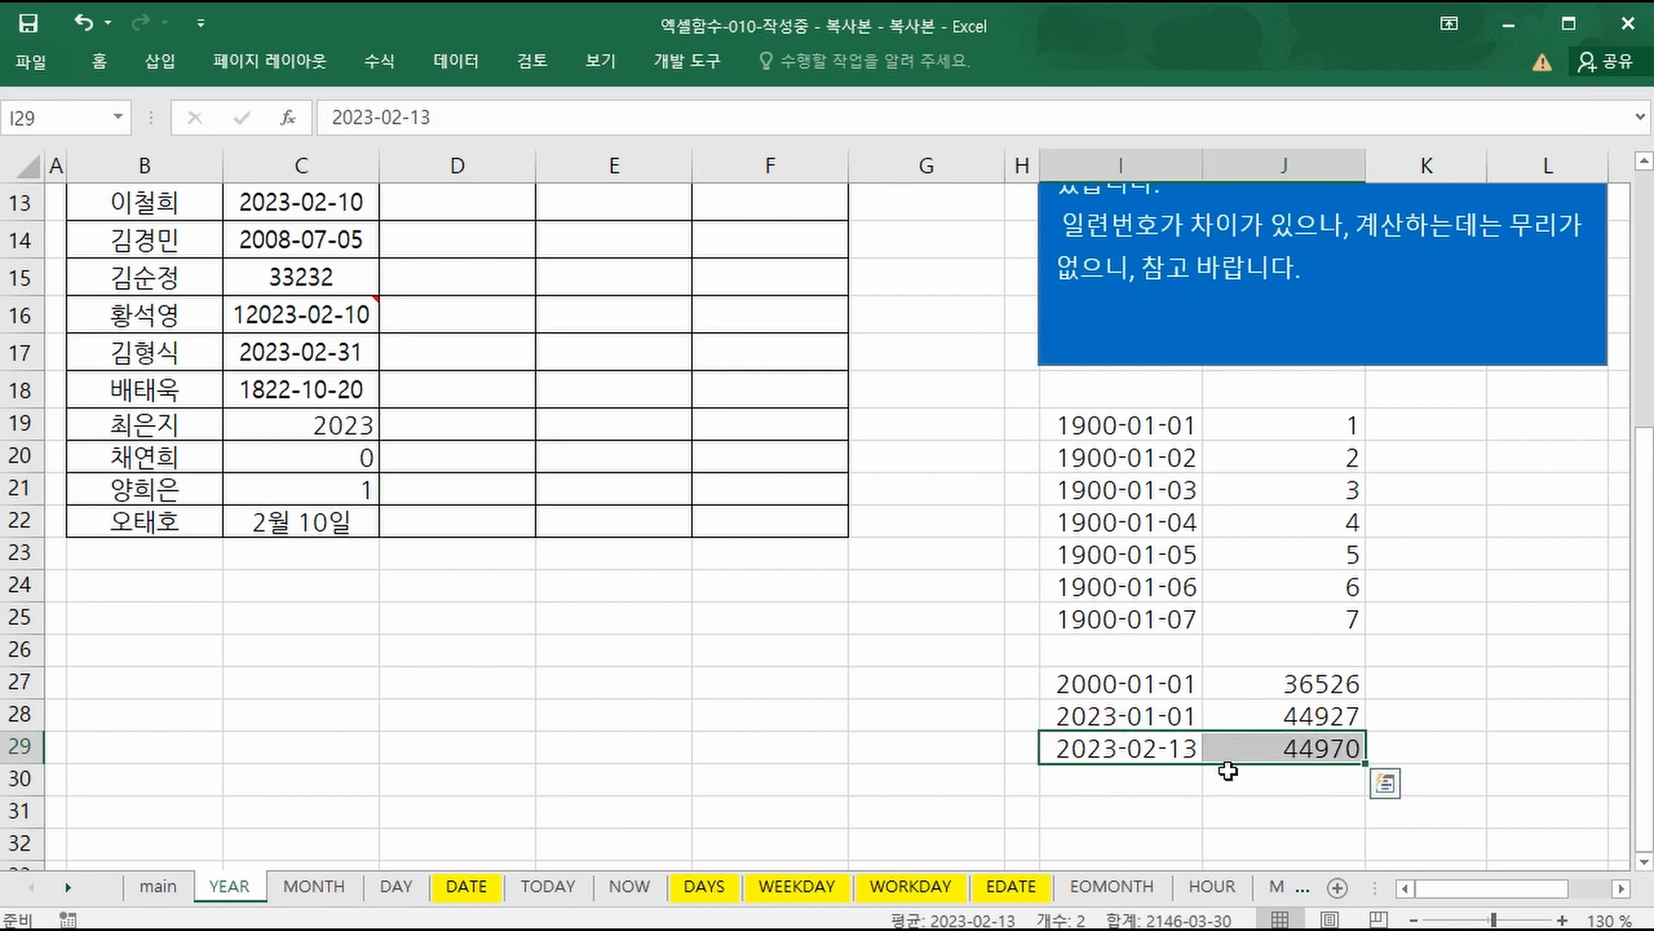
pyautogui.click(1274, 755)
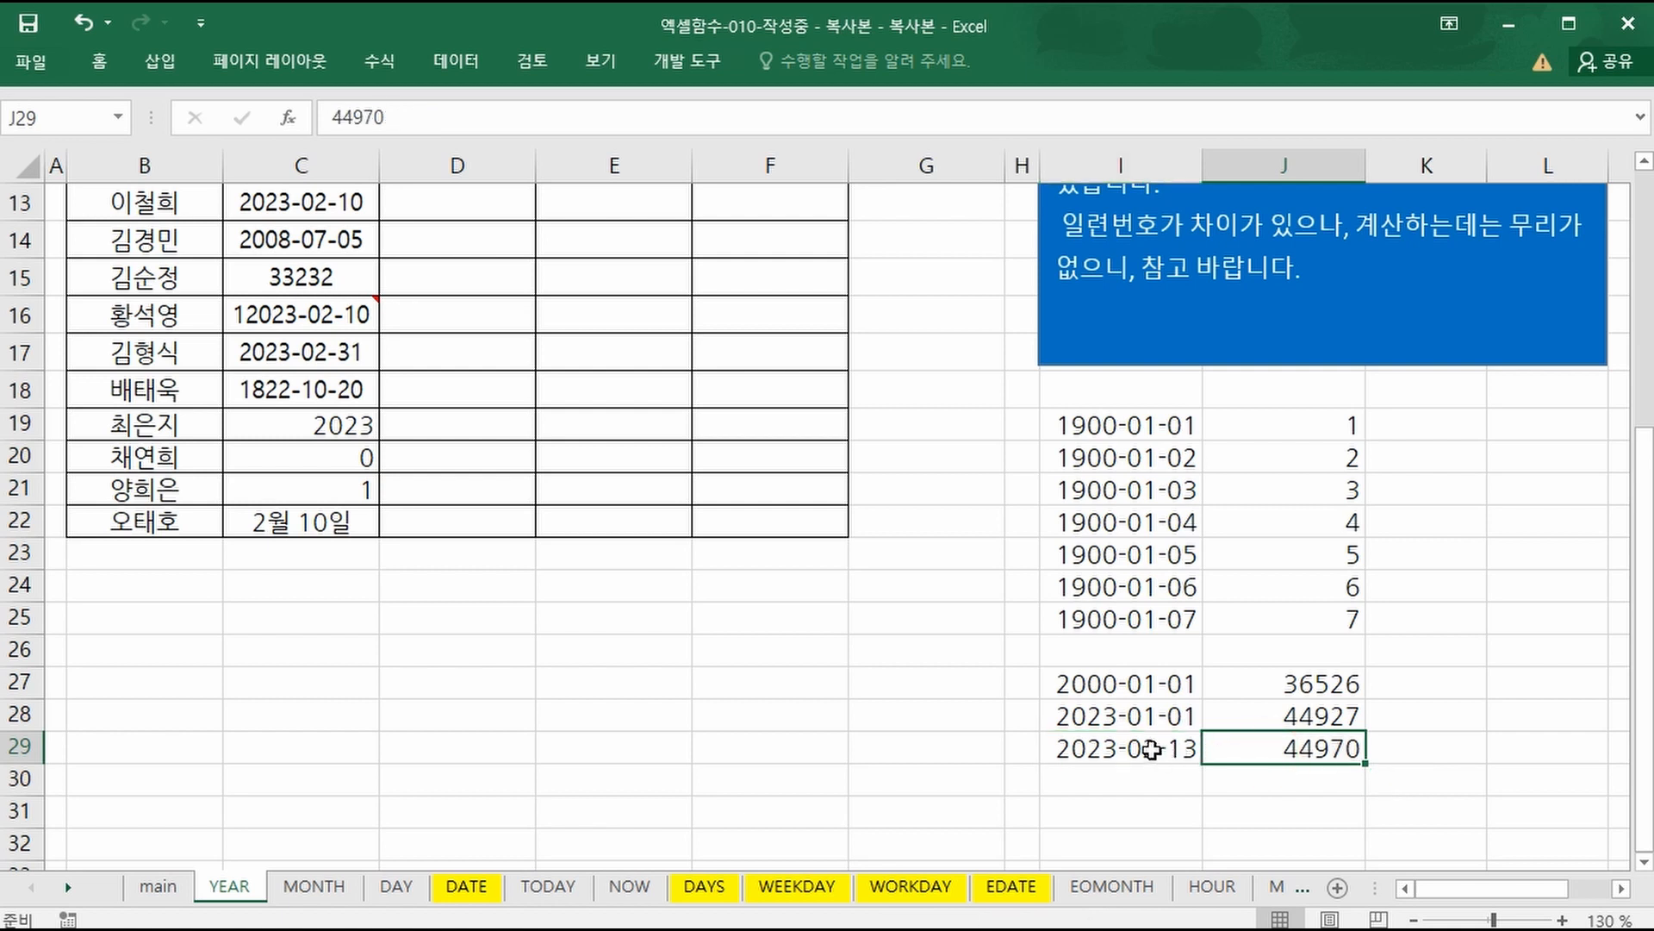
pyautogui.click(1140, 749)
pyautogui.click(1232, 750)
pyautogui.click(1142, 426)
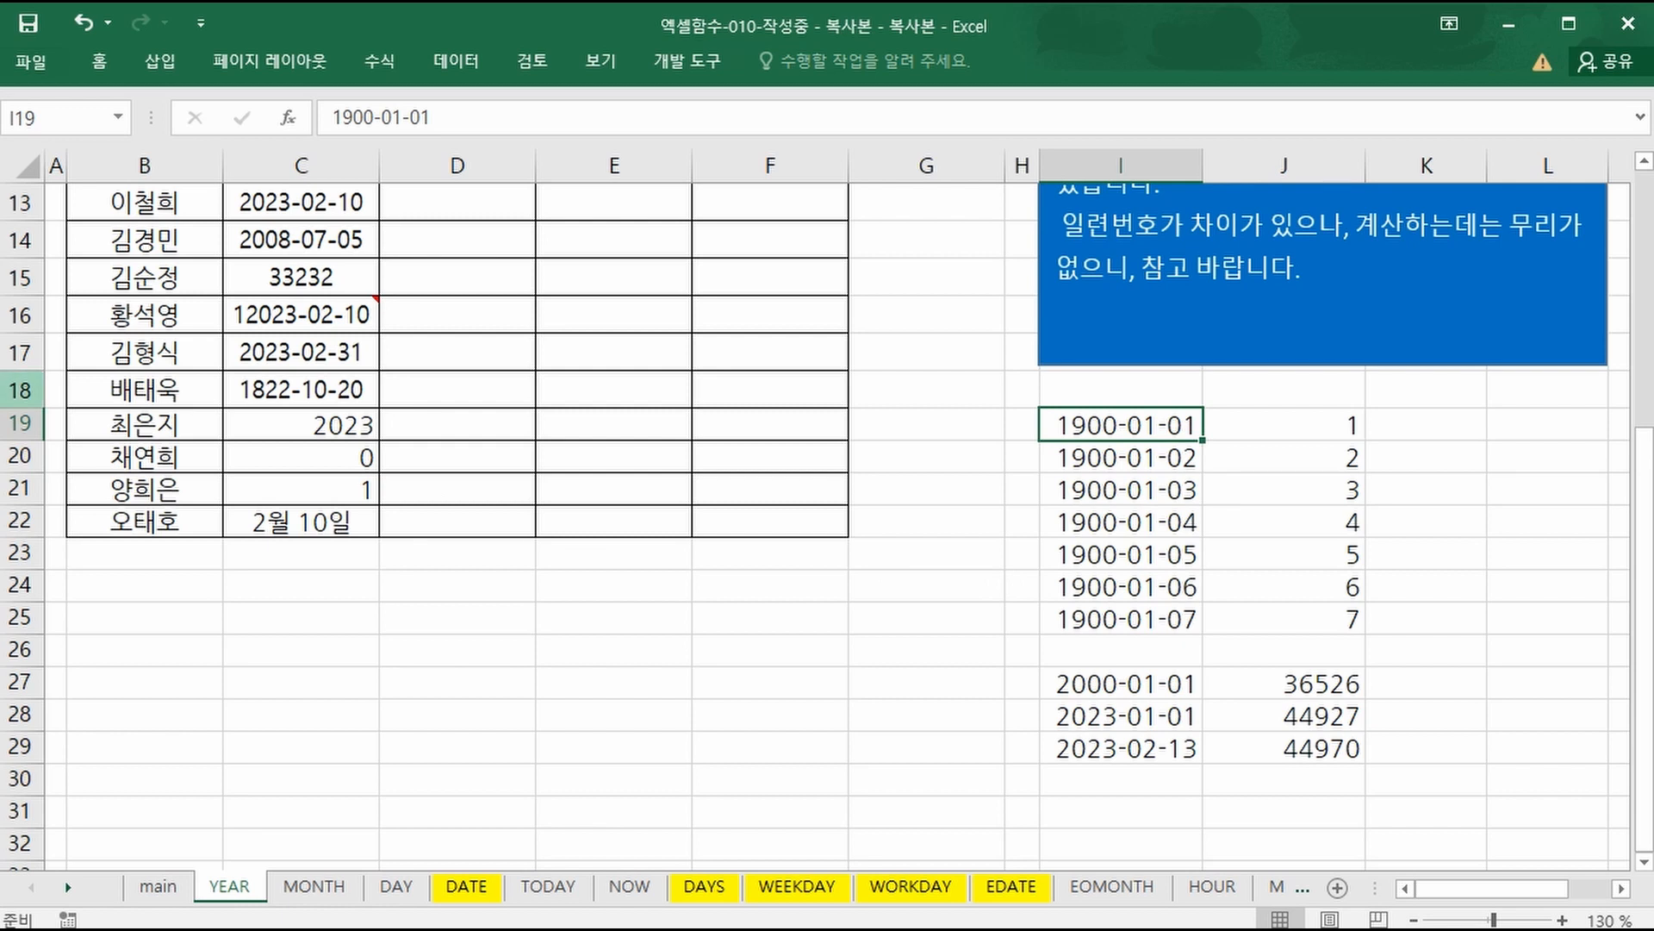
pyautogui.moveTo(1047, 395)
pyautogui.mouseDown()
pyautogui.moveTo(1209, 638)
pyautogui.moveTo(1212, 764)
pyautogui.moveTo(1372, 763)
pyautogui.mouseUp()
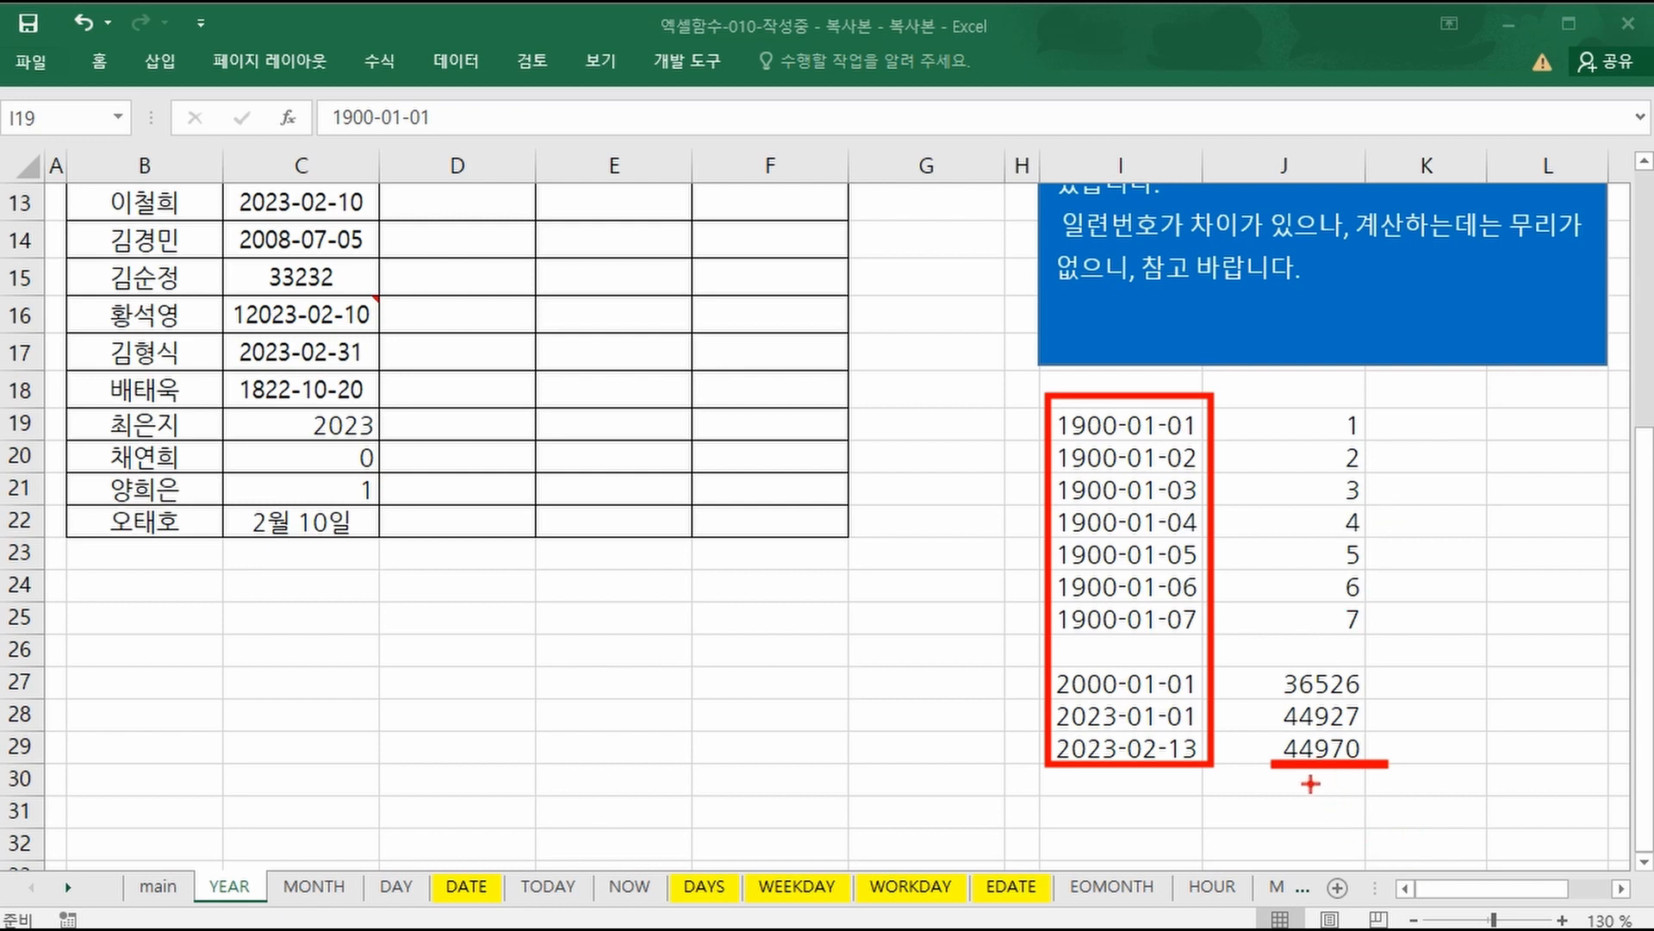
pyautogui.press('Escape')
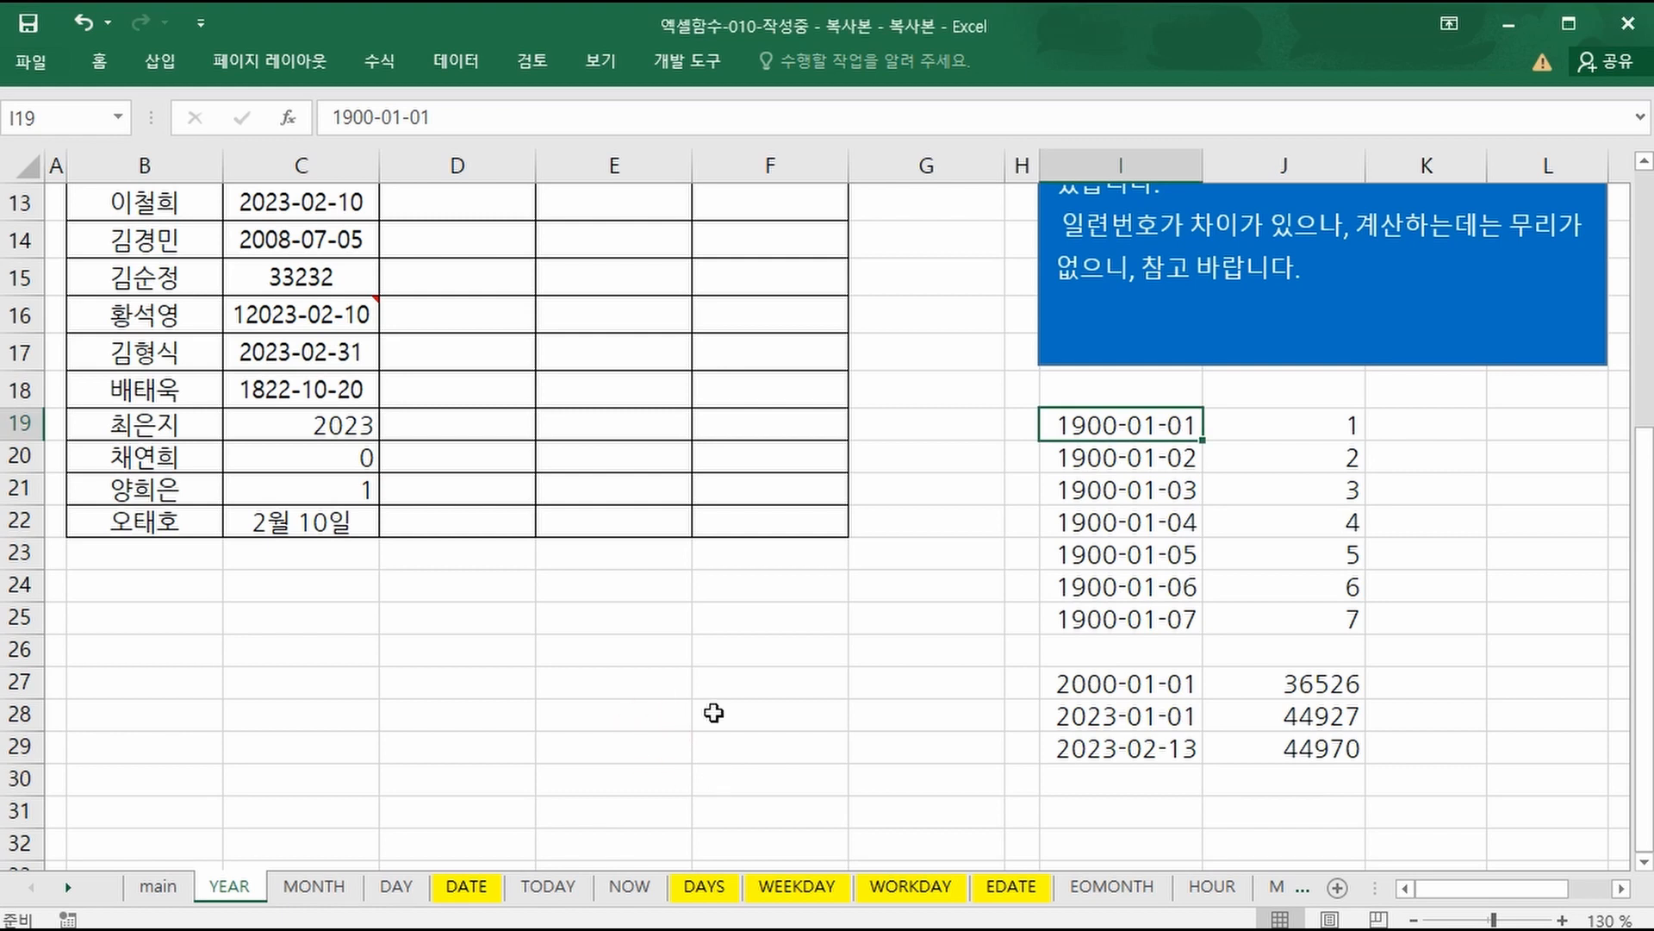
# Review the YEAR function's syntax and its serial_number argument, and compare it with the MONTH and DAY sheets.
pyautogui.scroll(4, 431, 603)
pyautogui.click(116, 448)
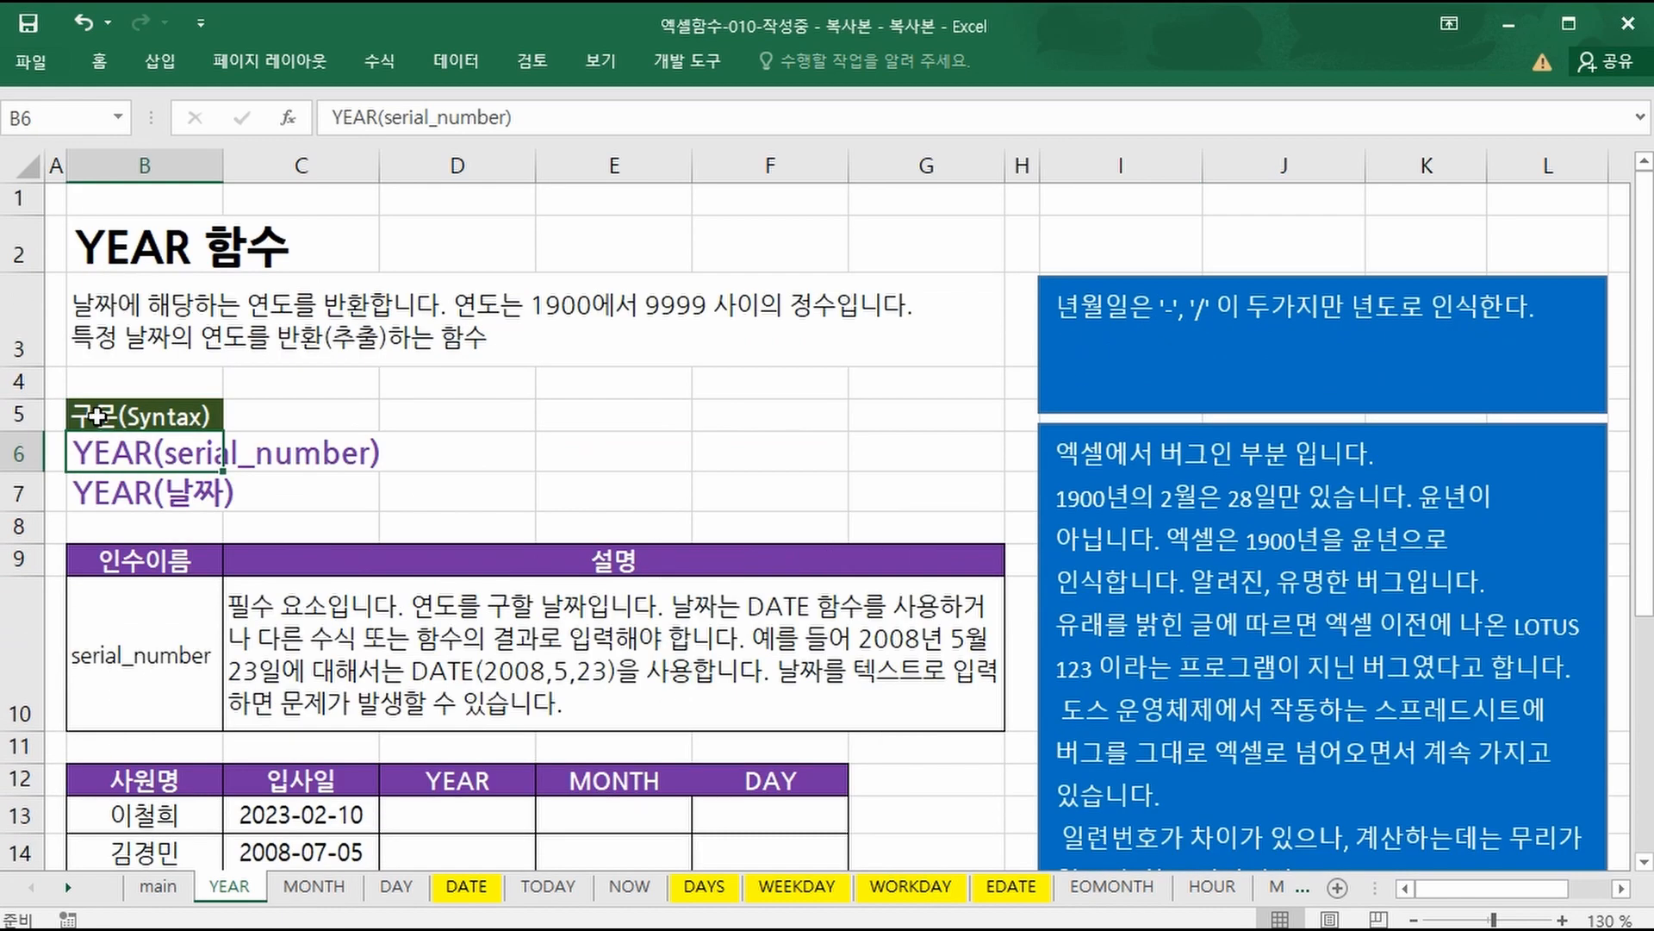
pyautogui.click(453, 487)
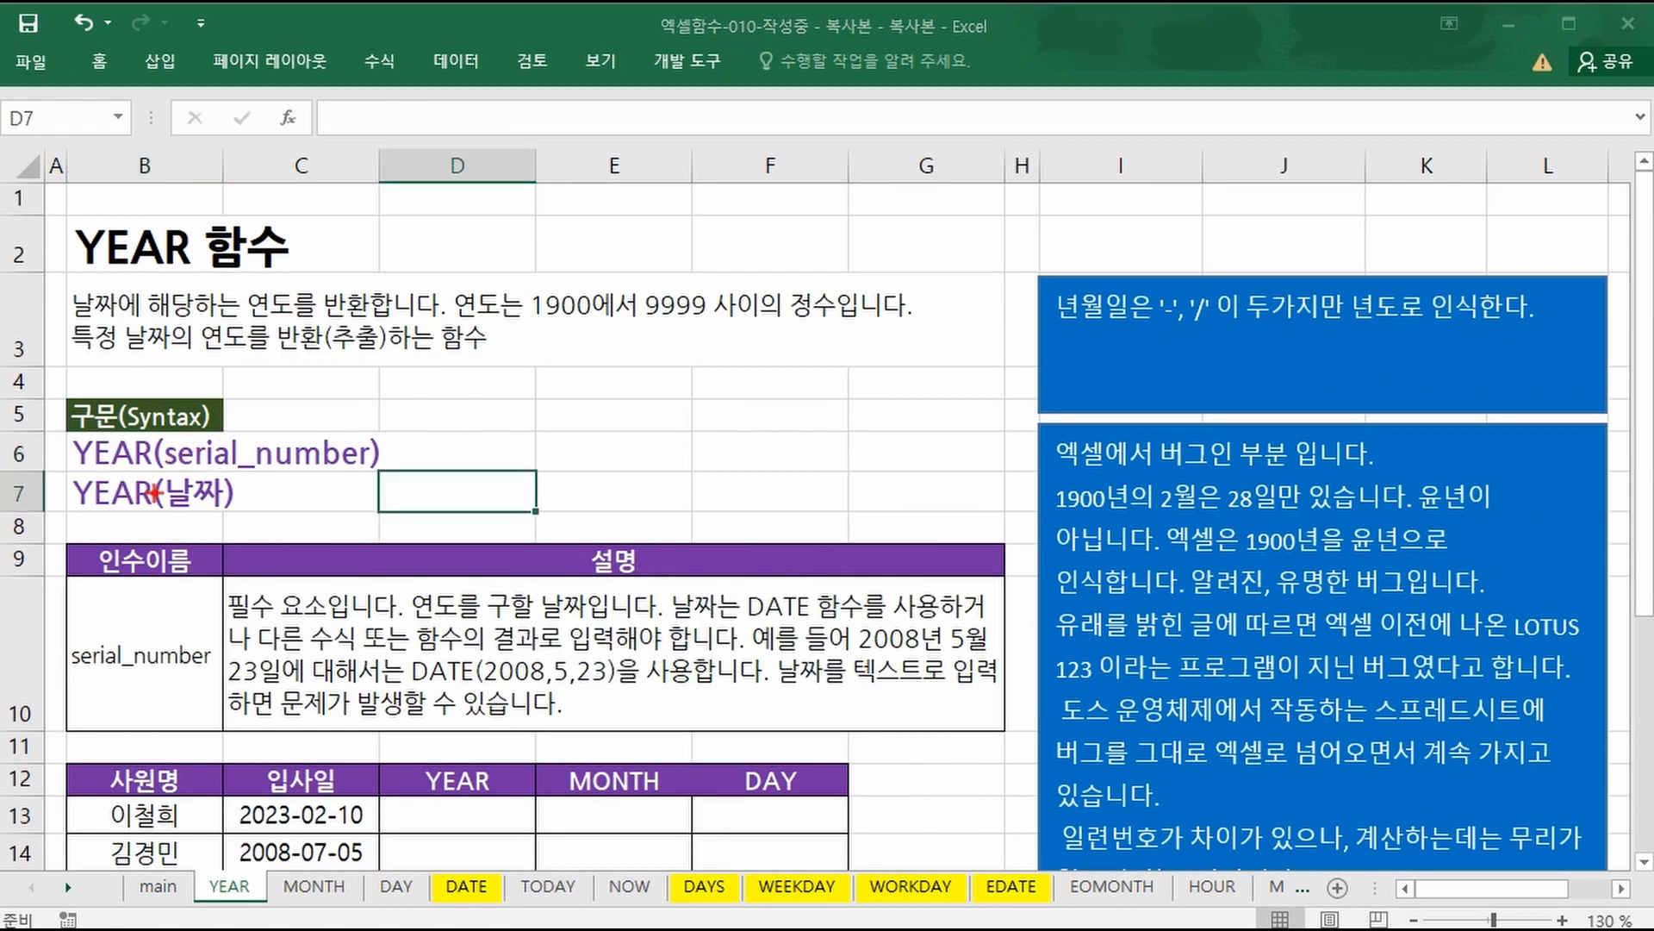
pyautogui.moveTo(173, 466); pyautogui.dragTo(362, 468)
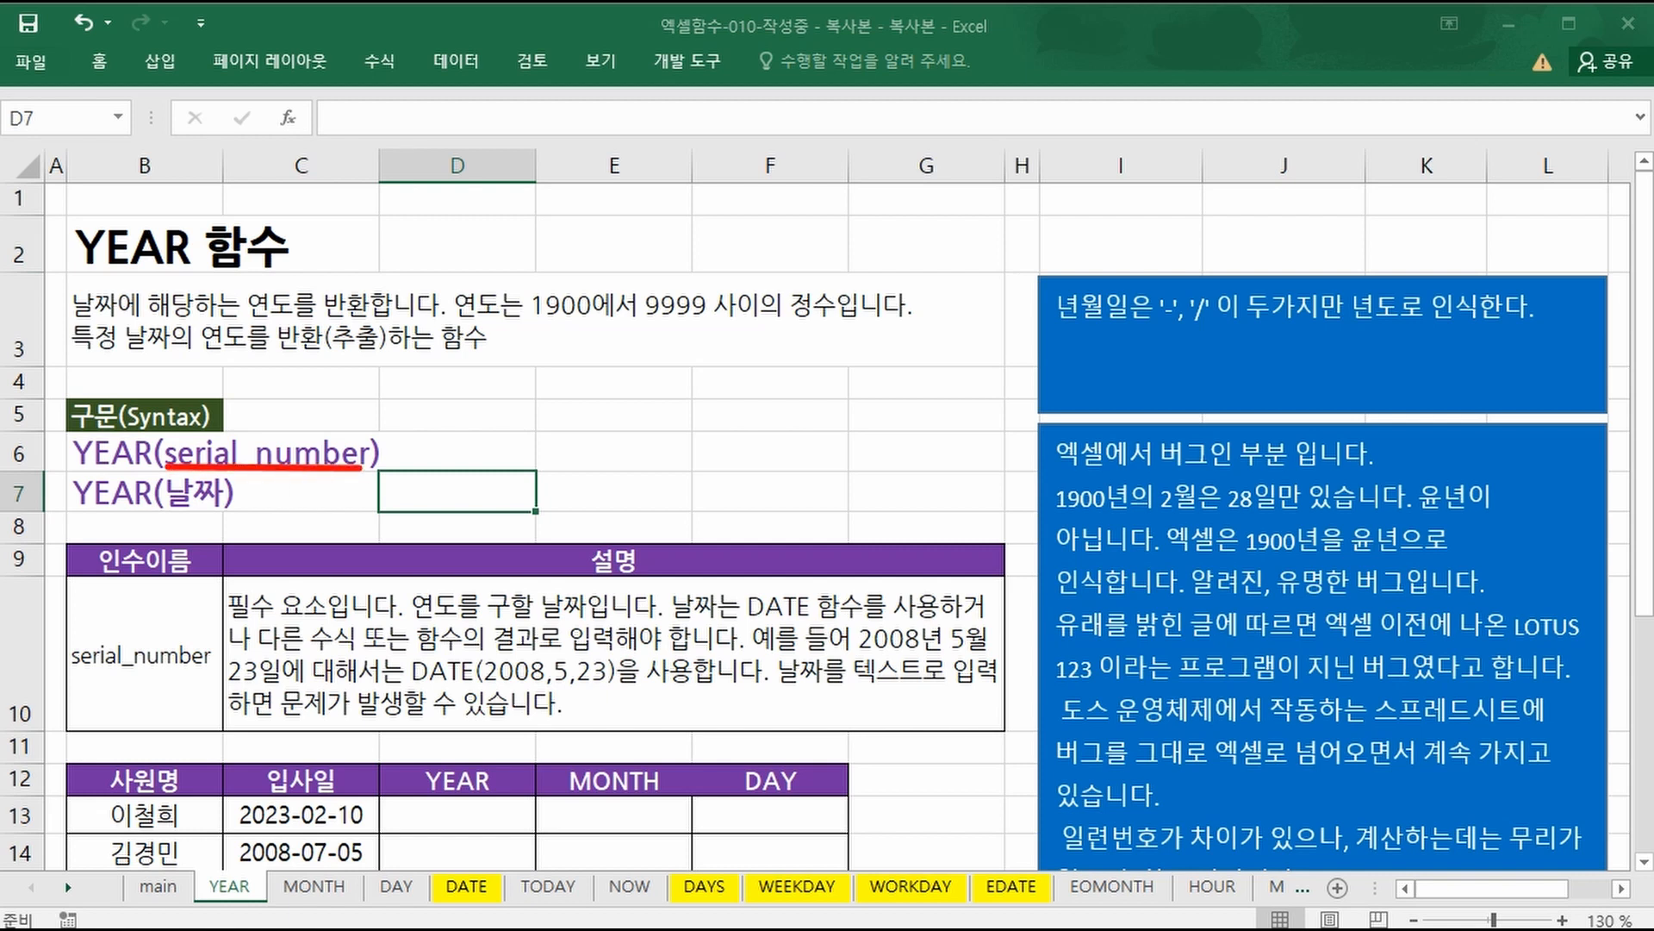
pyautogui.click(318, 889)
pyautogui.click(395, 887)
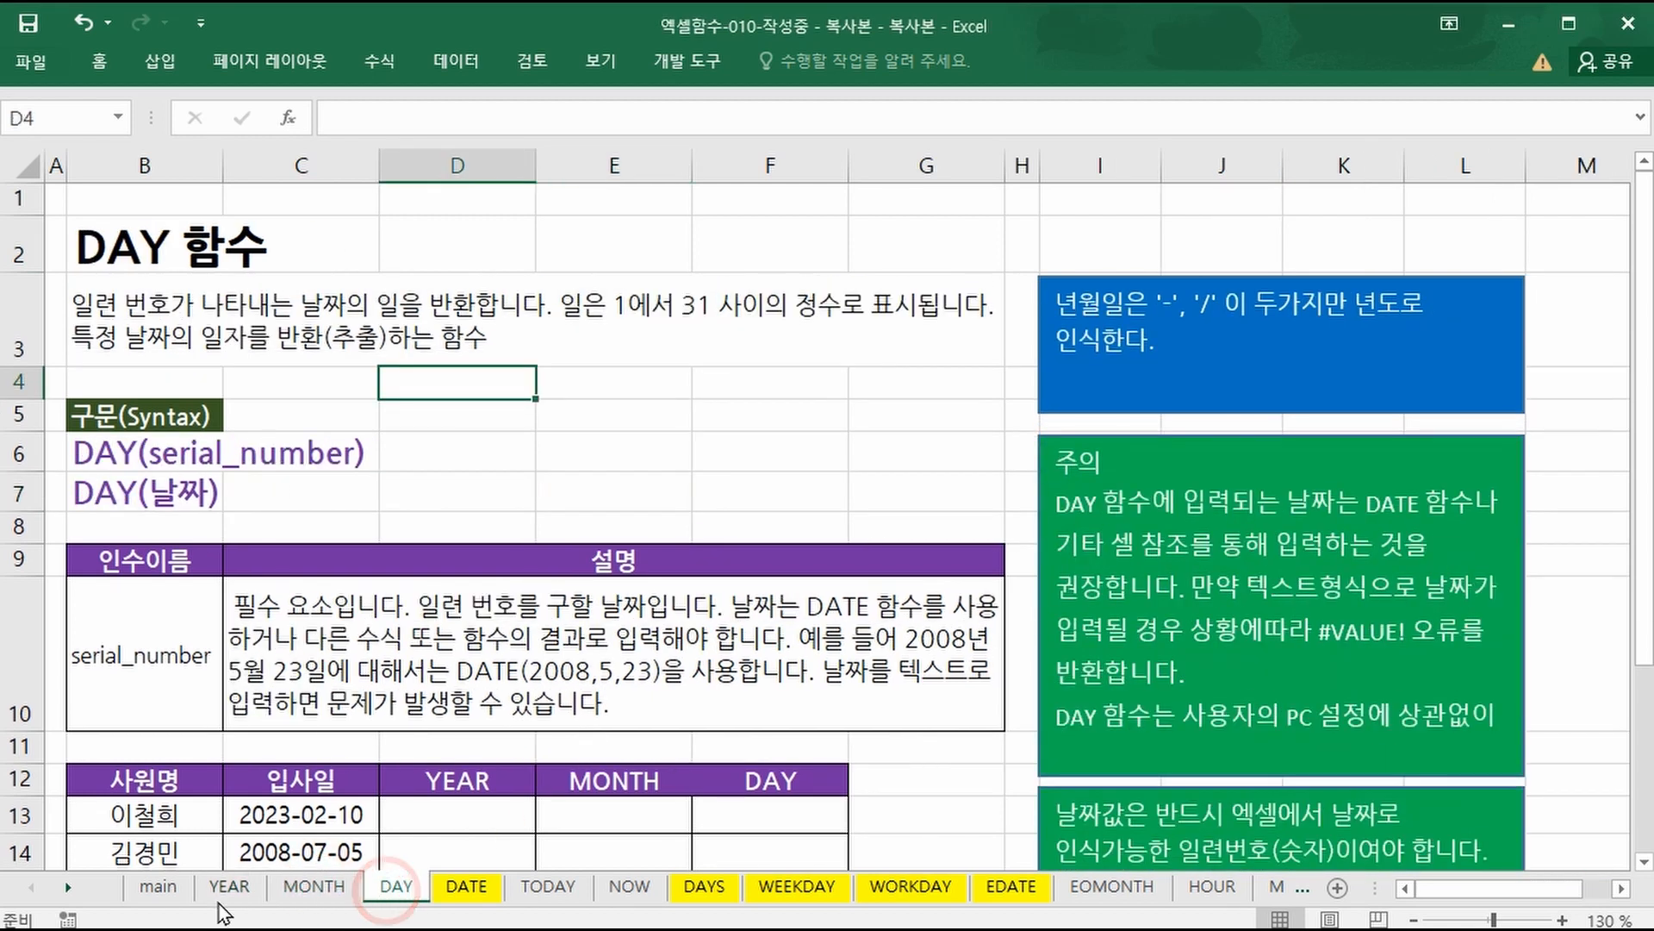
pyautogui.click(225, 888)
pyautogui.click(134, 488)
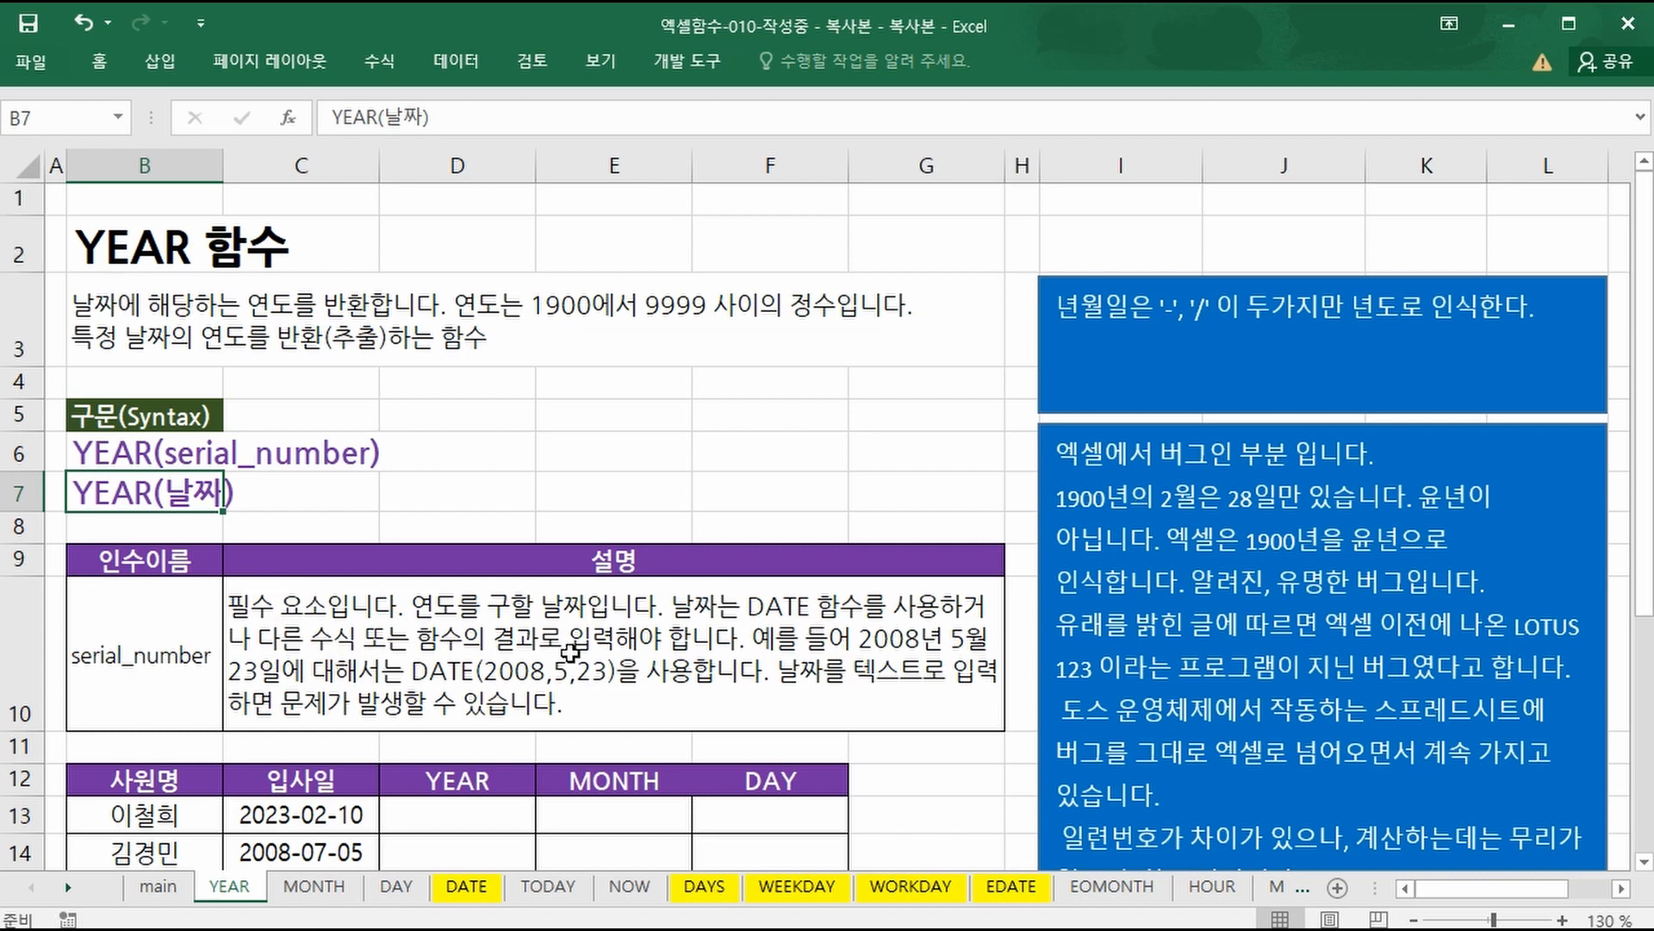
# Enter =YEAR(C13) in D13 to extract the year from the first employee's hire date.
pyautogui.scroll(-2, 570, 652)
pyautogui.click(424, 515)
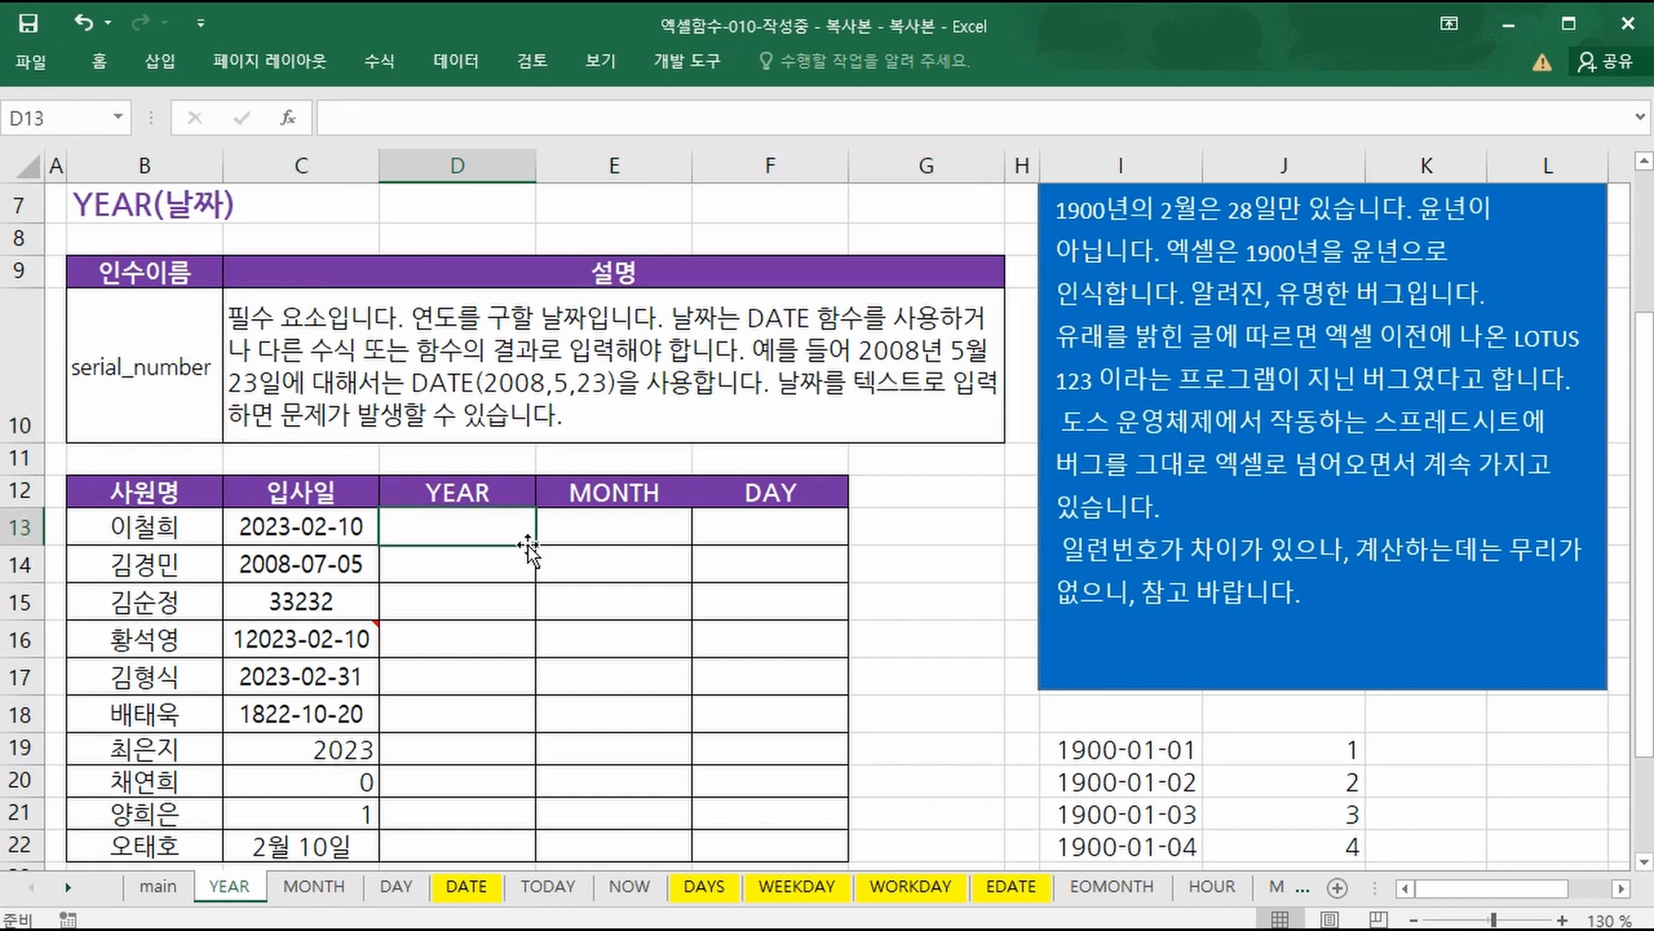
pyautogui.scroll(1, 528, 547)
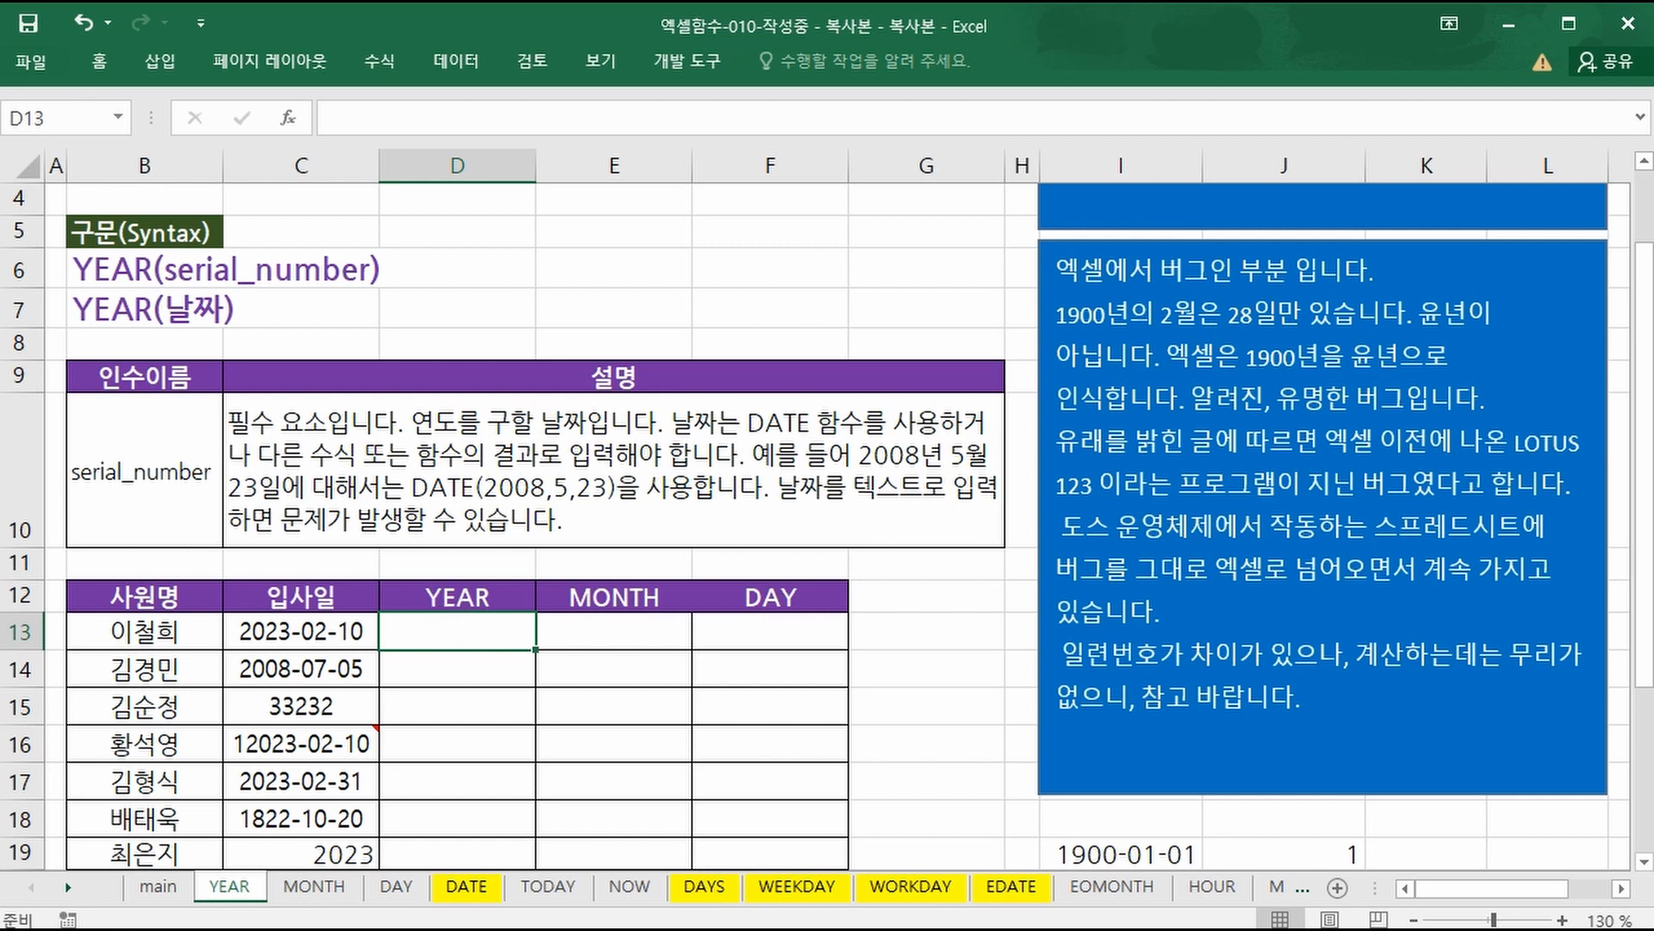
pyautogui.moveTo(565, 615); pyautogui.dragTo(826, 617)
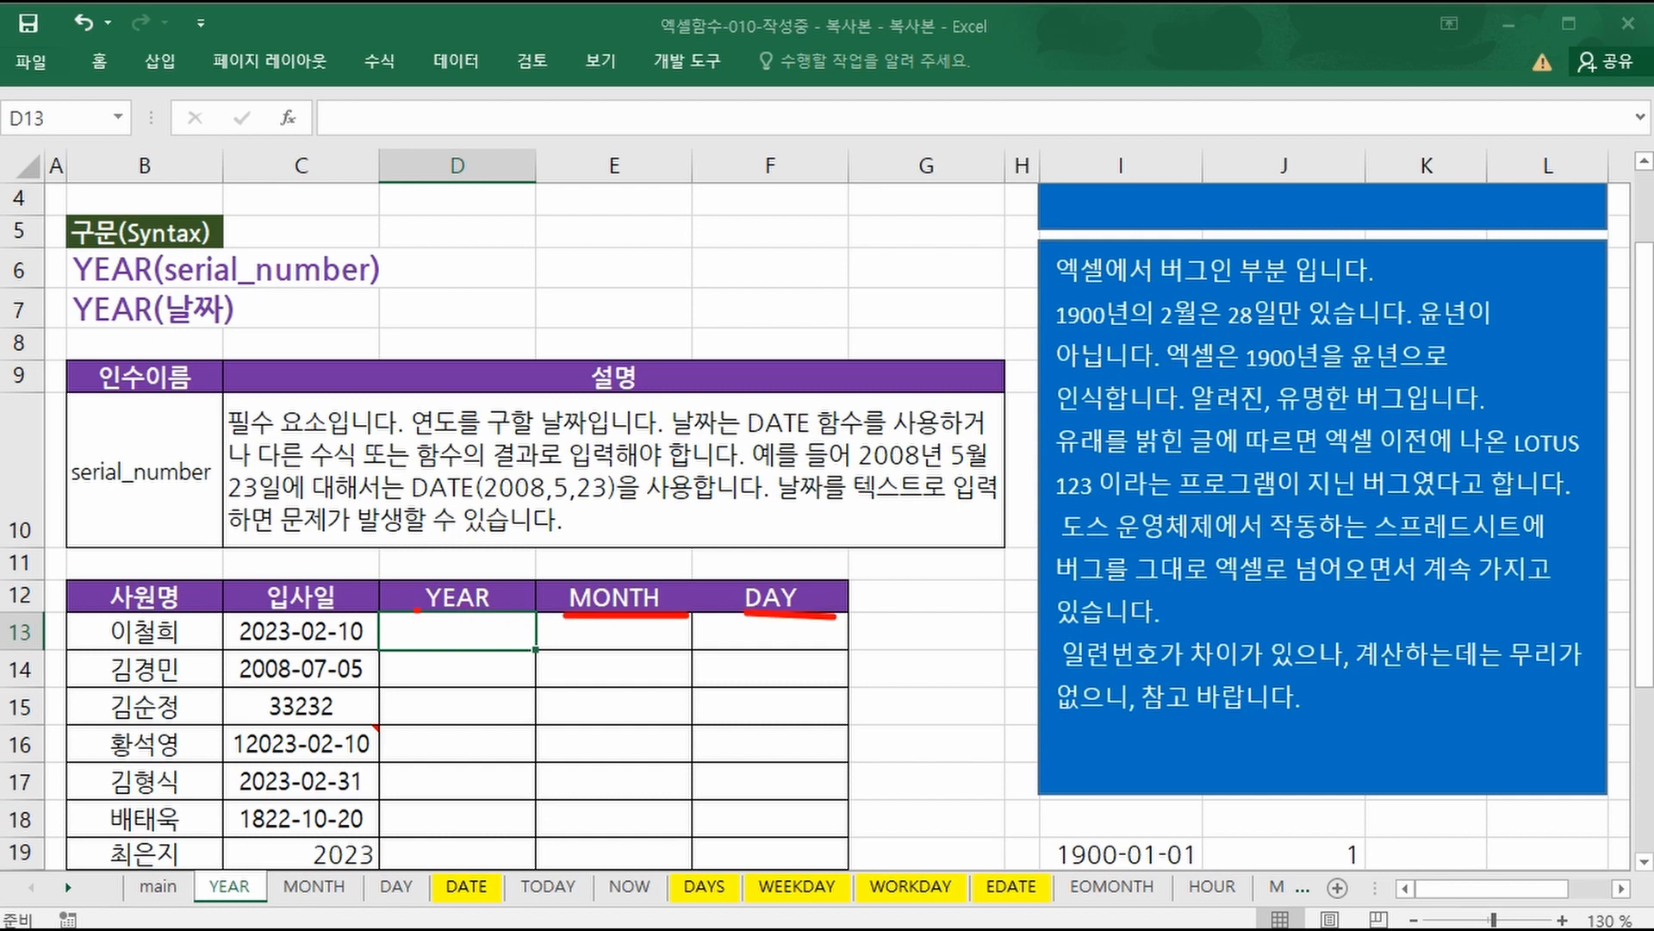
pyautogui.rightClick(492, 624)
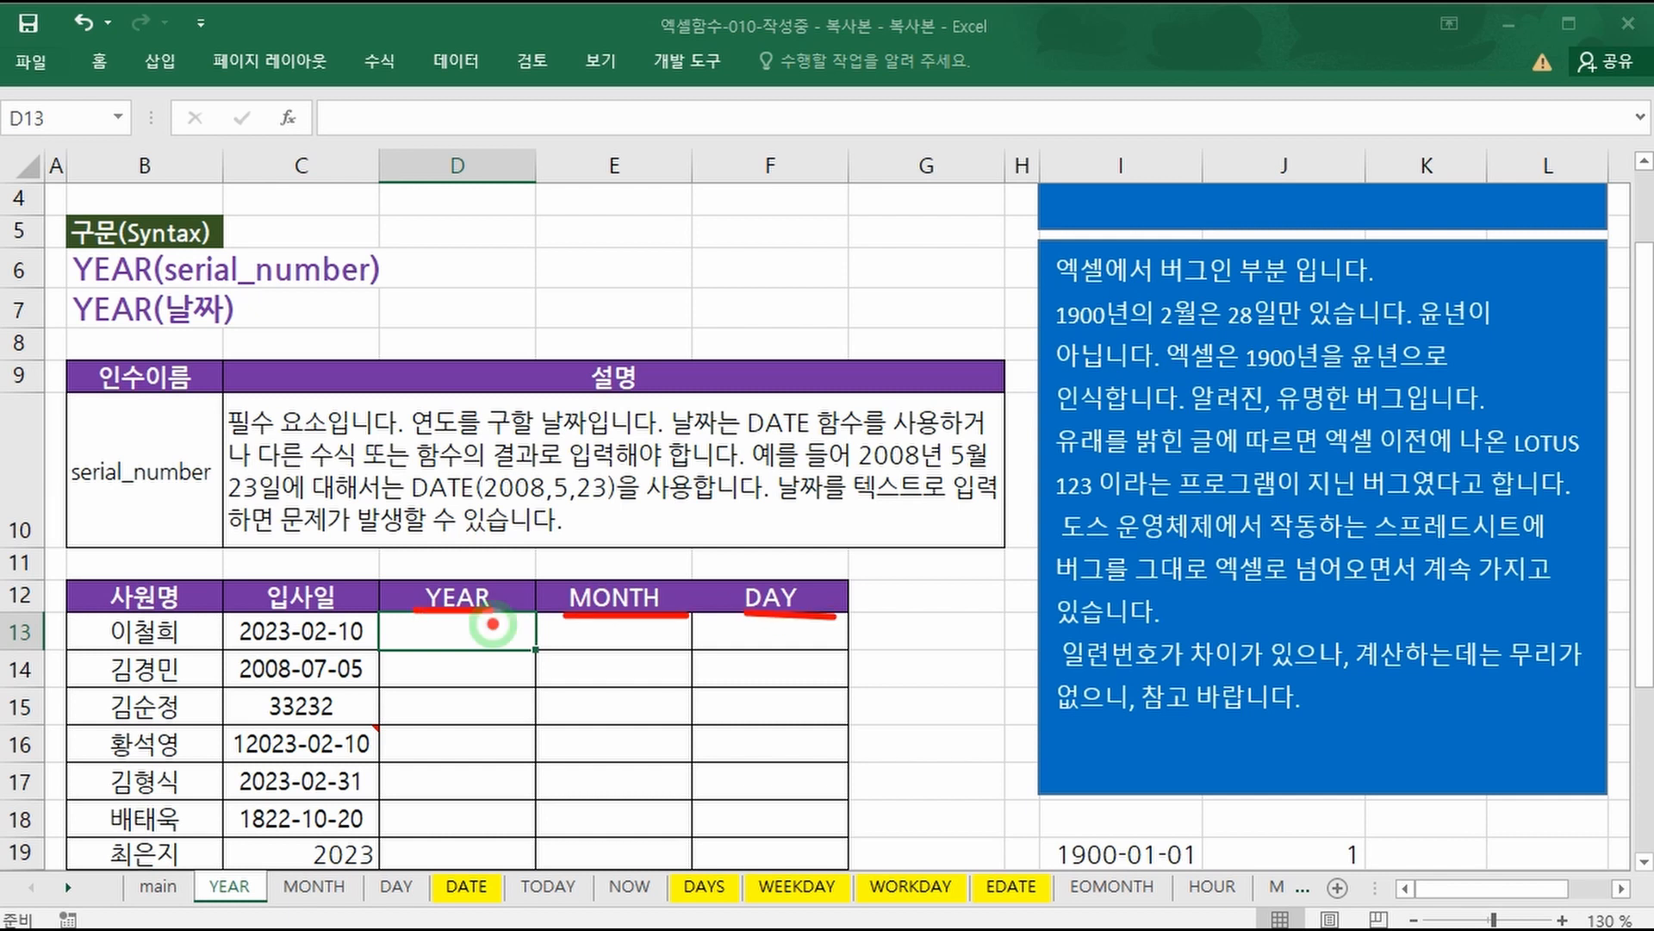
pyautogui.click(444, 640)
pyautogui.scroll(-1, 466, 629)
pyautogui.write('=')
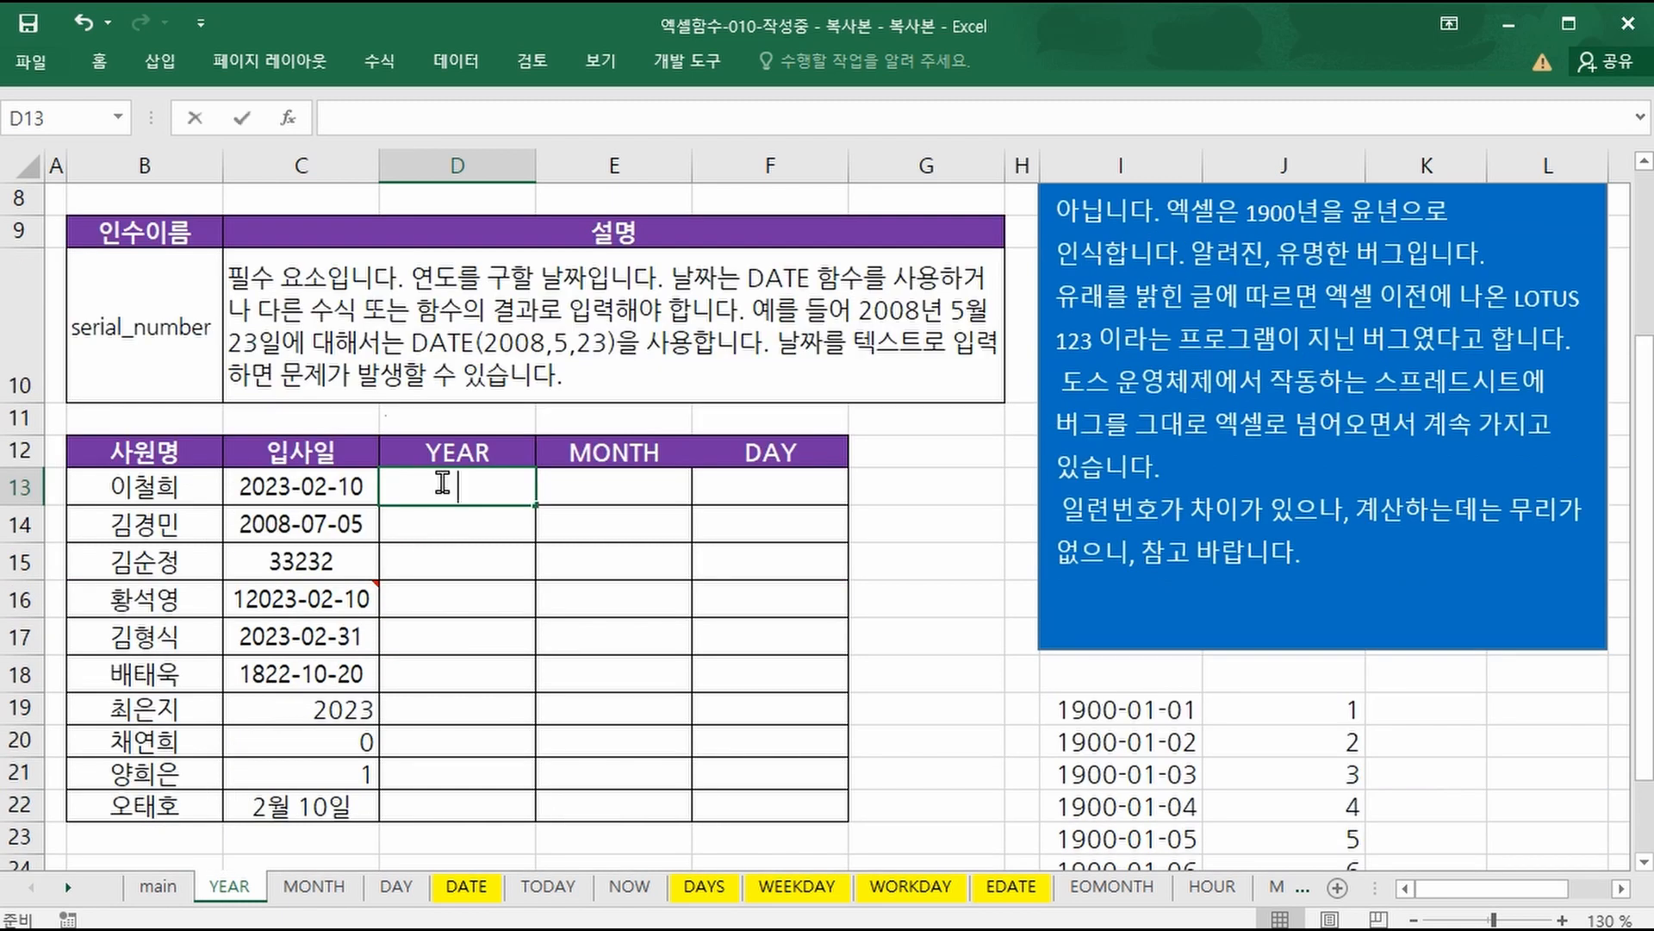
pyautogui.write('YEAR(')
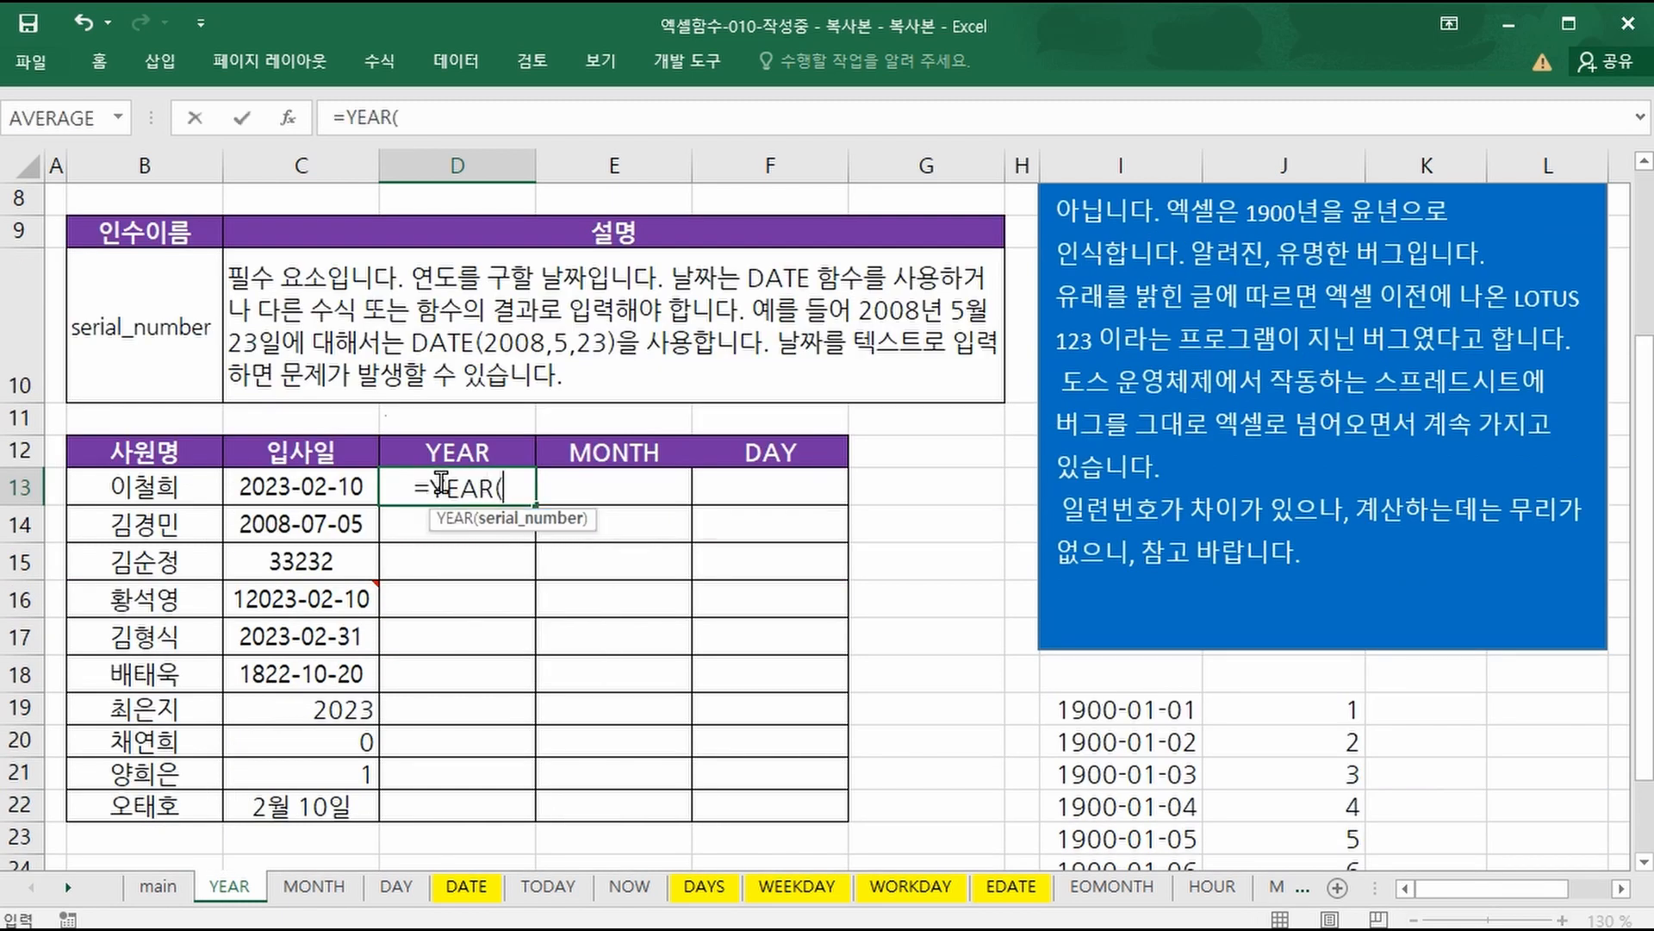
pyautogui.click(344, 485)
pyautogui.write(')')
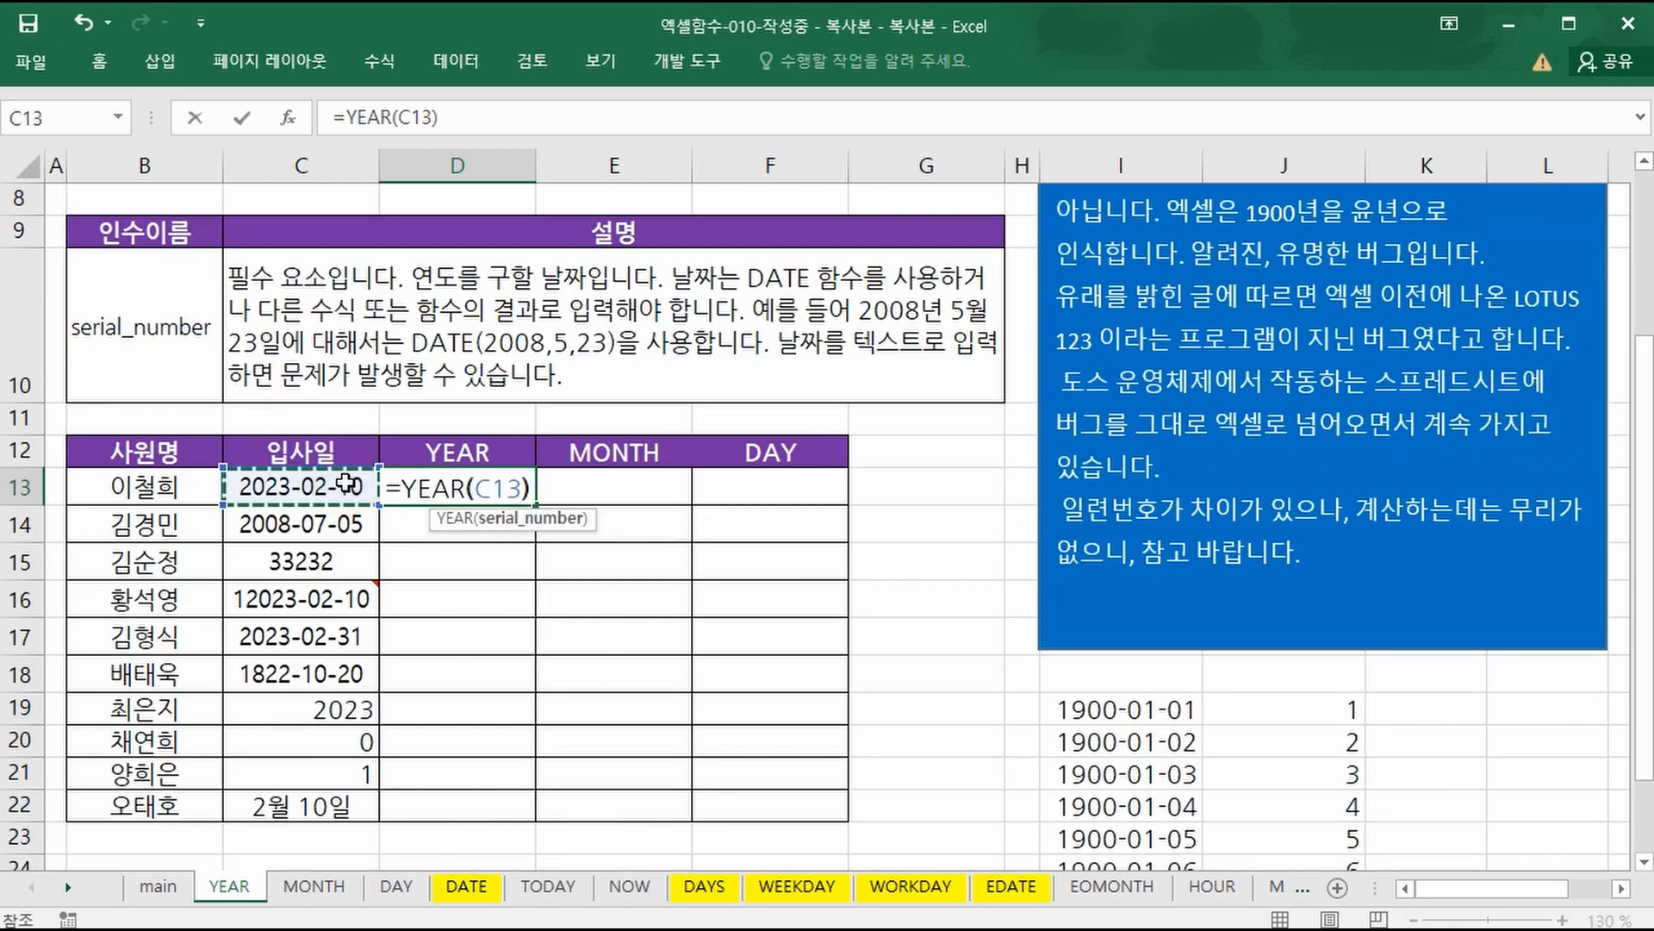
pyautogui.press('Return')
# Enter =MONTH(C13) in E13 to extract the month from the first employee's hire date.
pyautogui.click(629, 487)
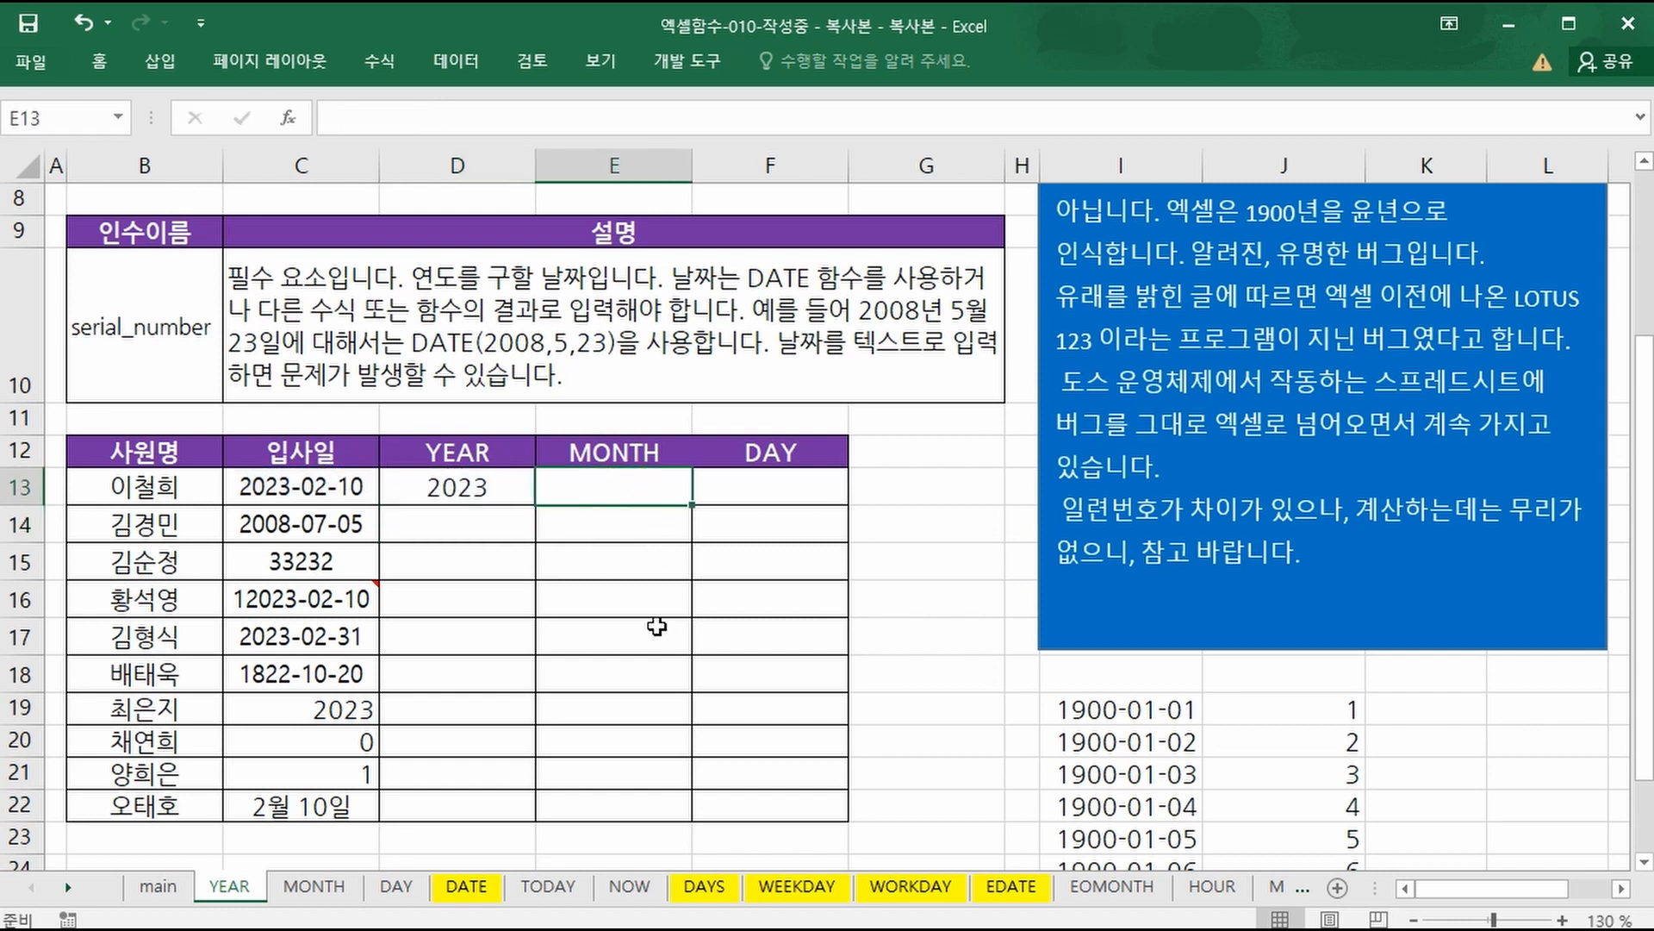
pyautogui.write('=MO')
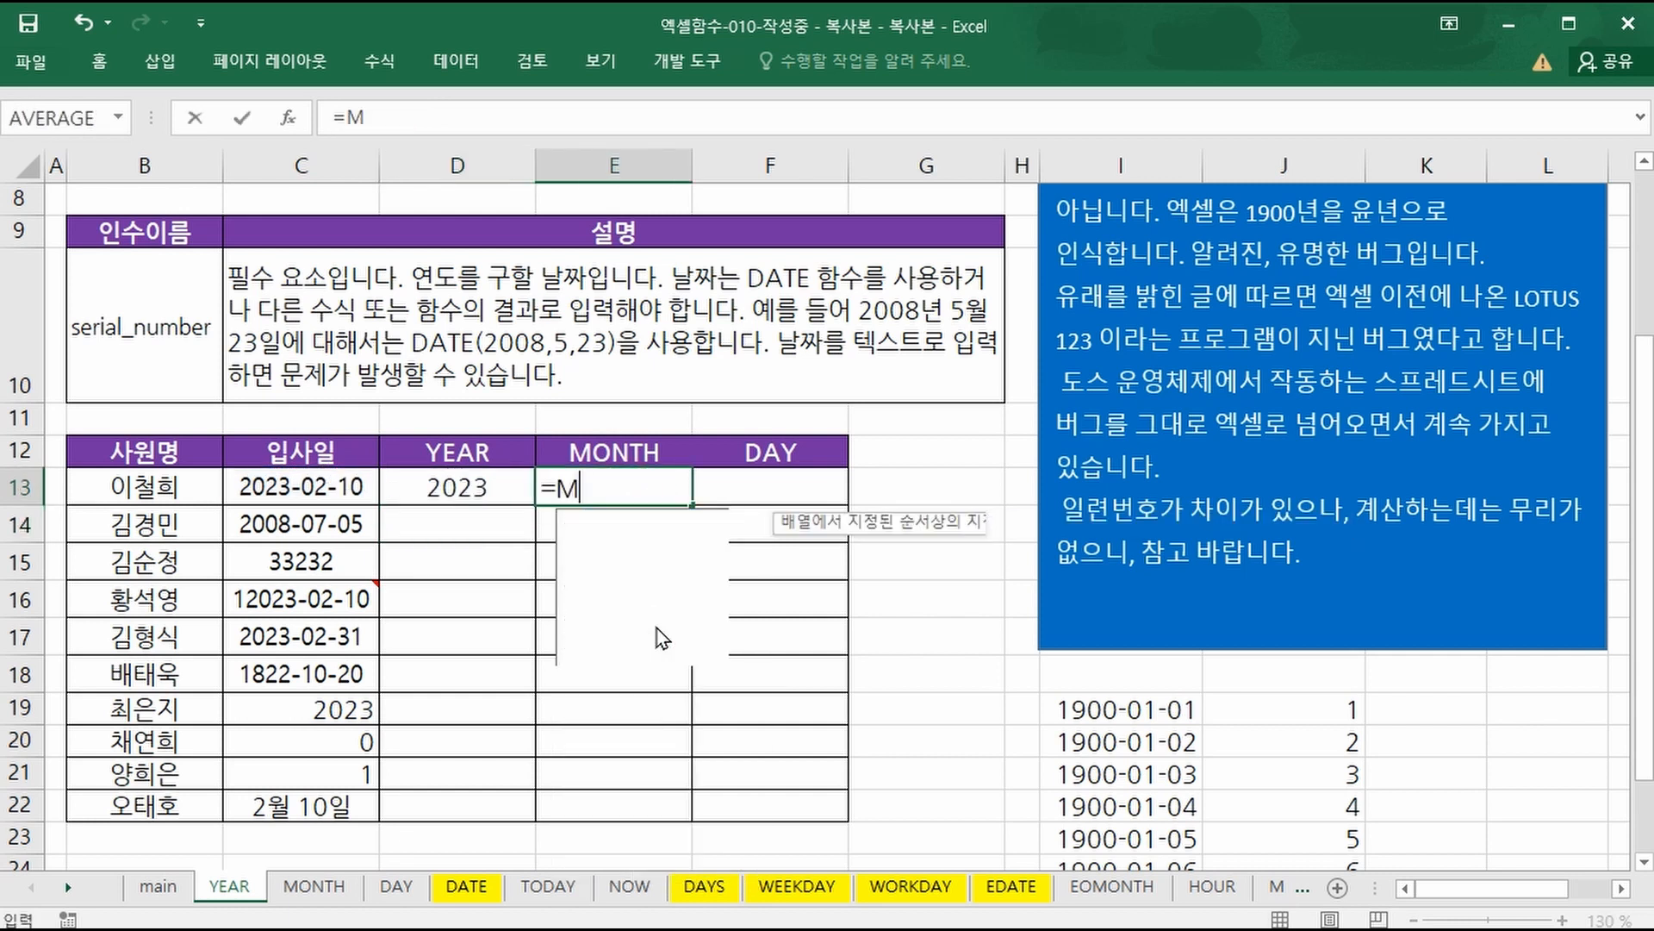
pyautogui.press('Down')
pyautogui.press('Down')
pyautogui.press('Down')
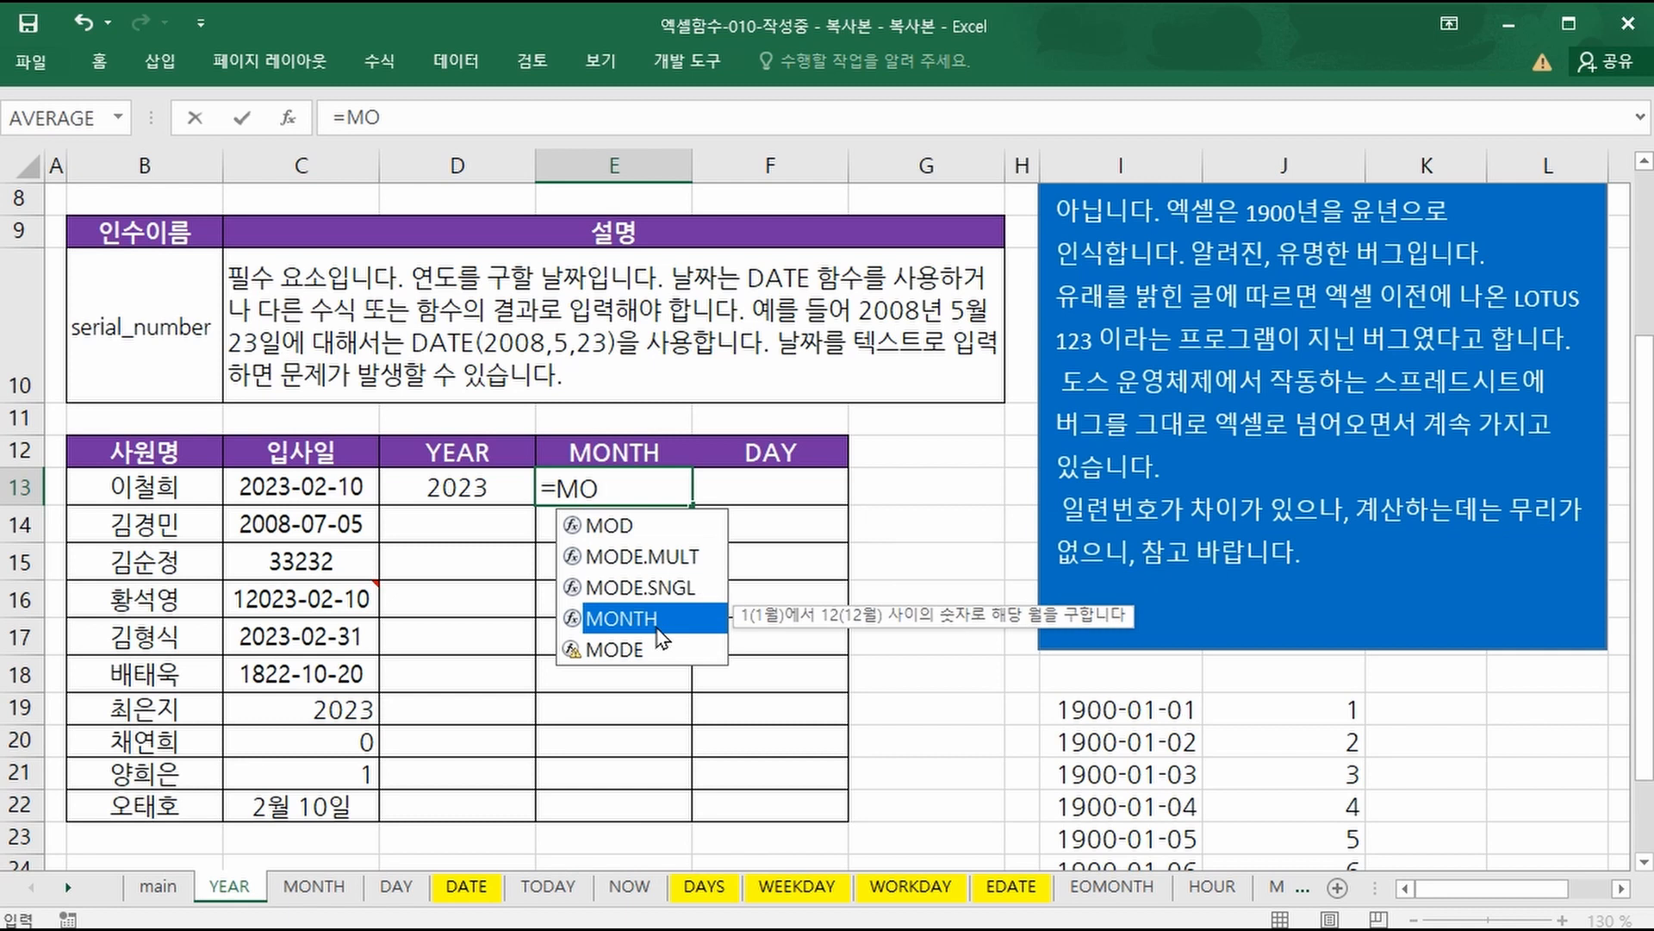
pyautogui.press('Tab')
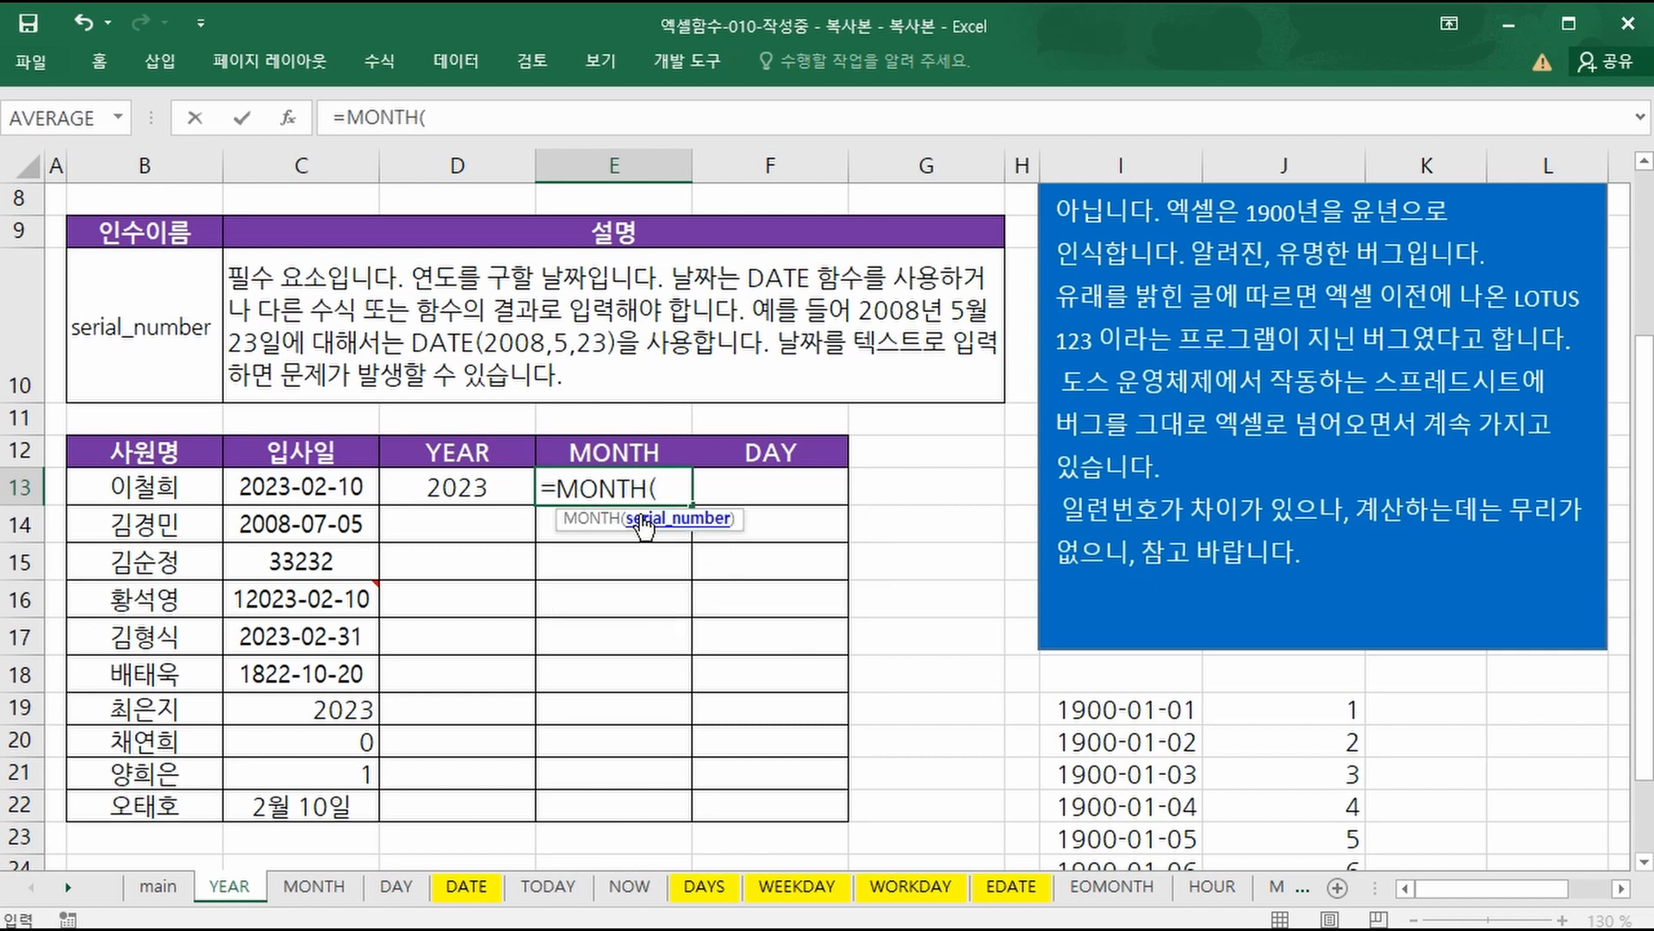
pyautogui.click(303, 503)
pyautogui.write(')')
pyautogui.hotkey('ctrl', 'Return')
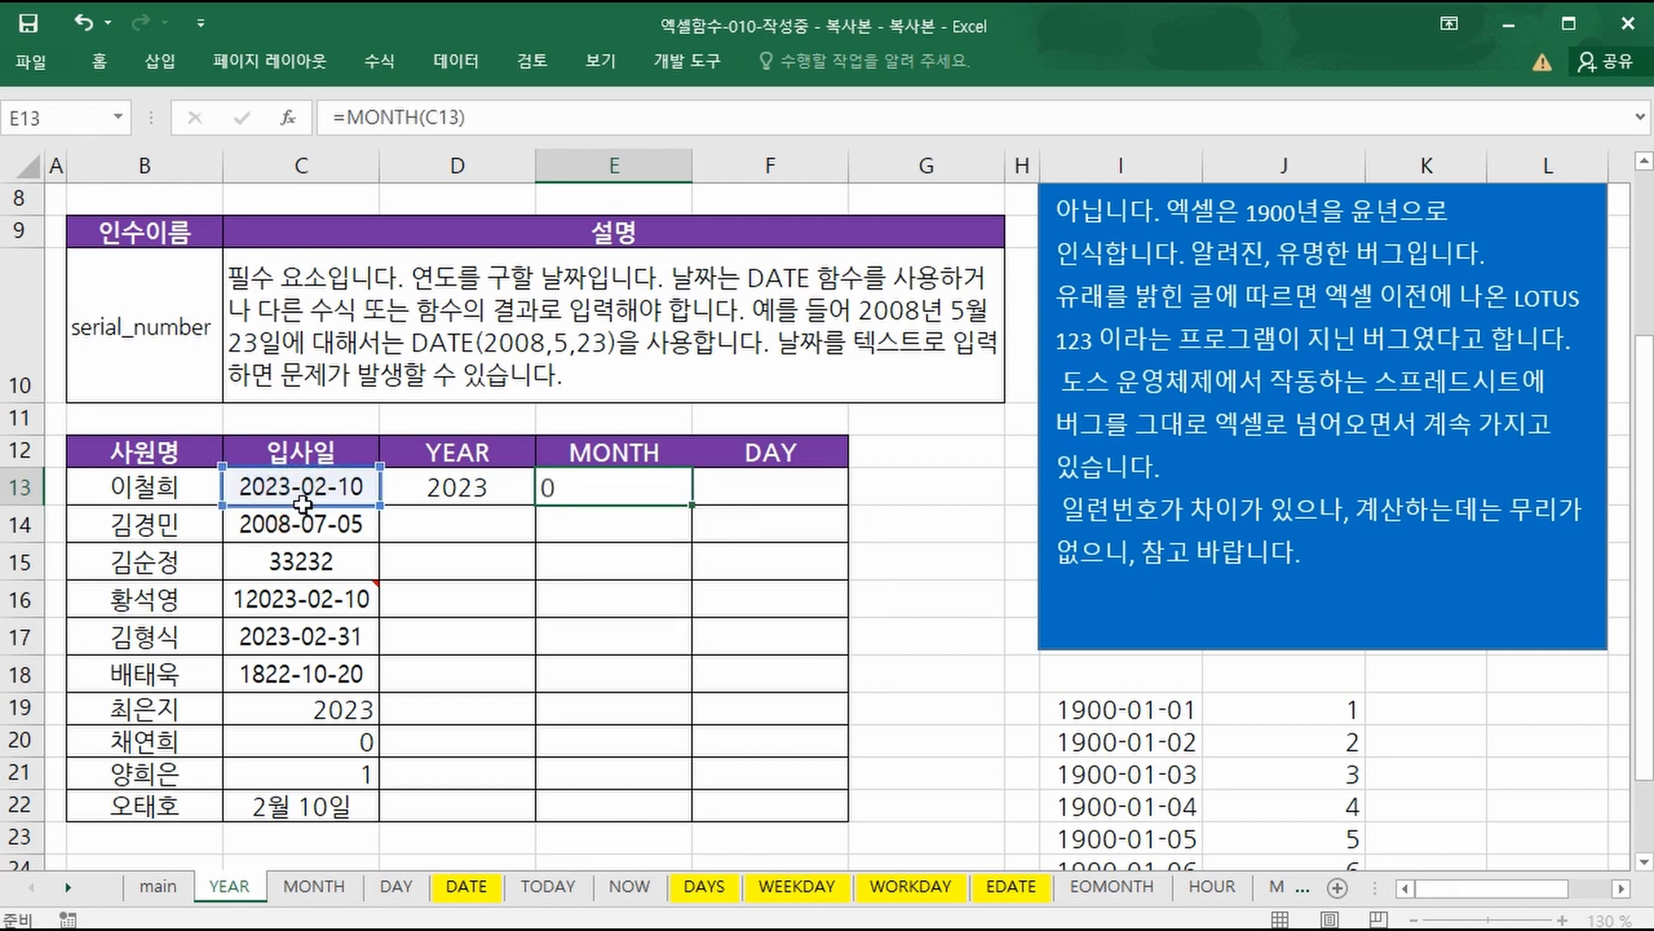
# Enter =DAY(C13) in F13 to extract the day from the first employee's hire date.
pyautogui.click(755, 467)
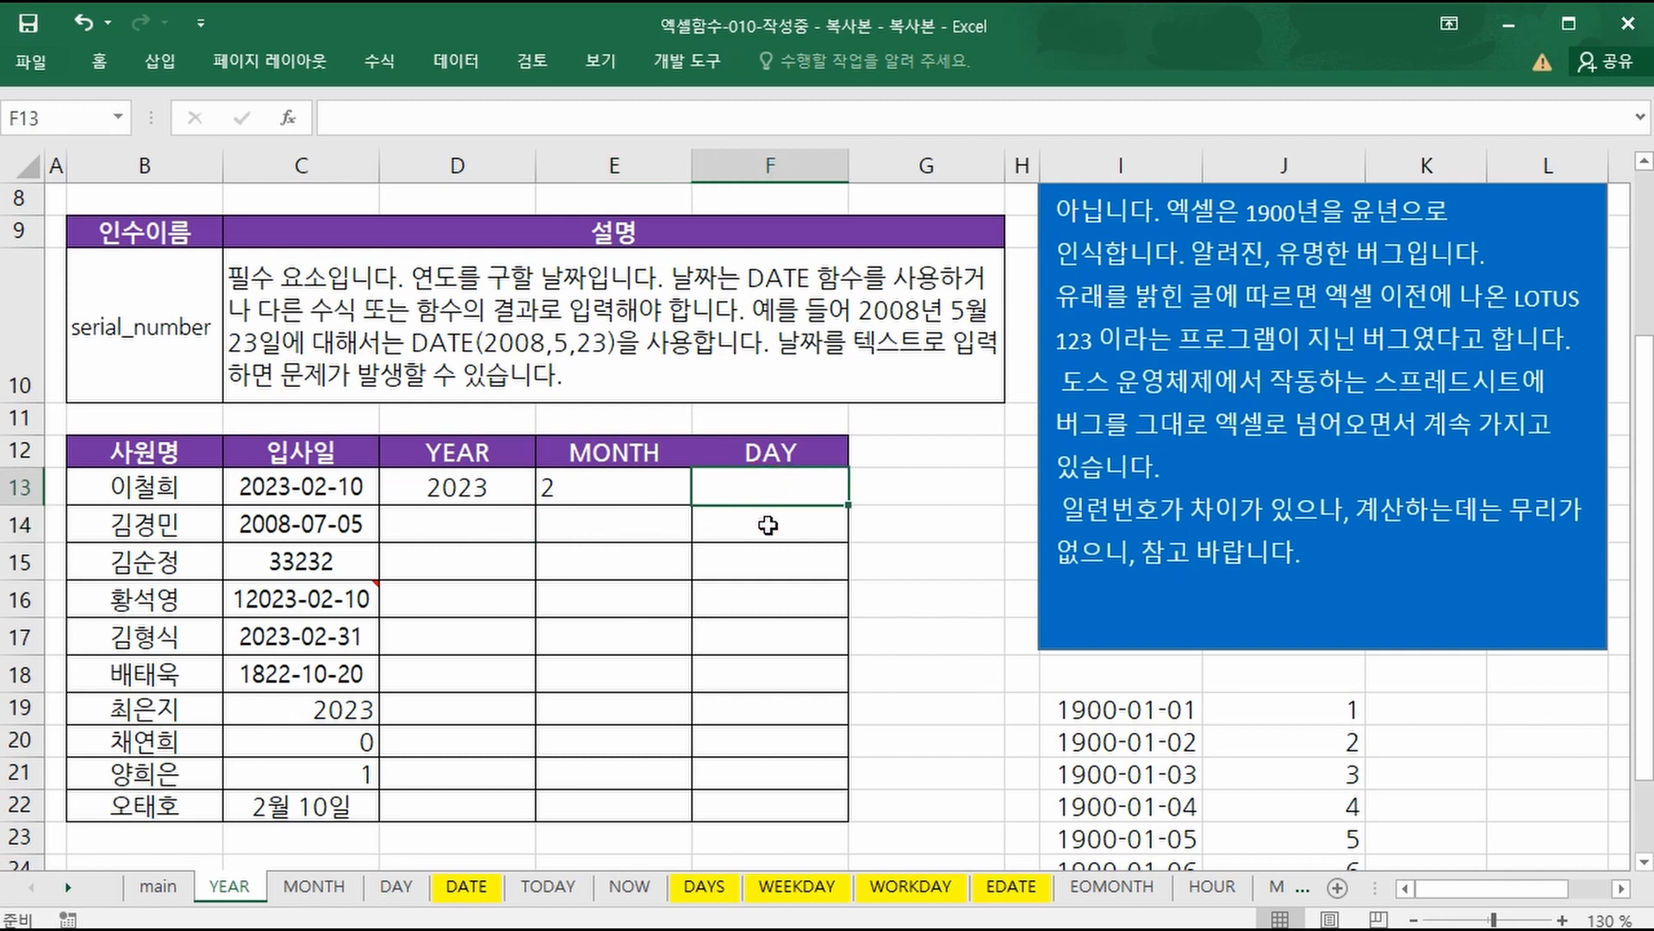
pyautogui.write('=DA')
pyautogui.write('Y(')
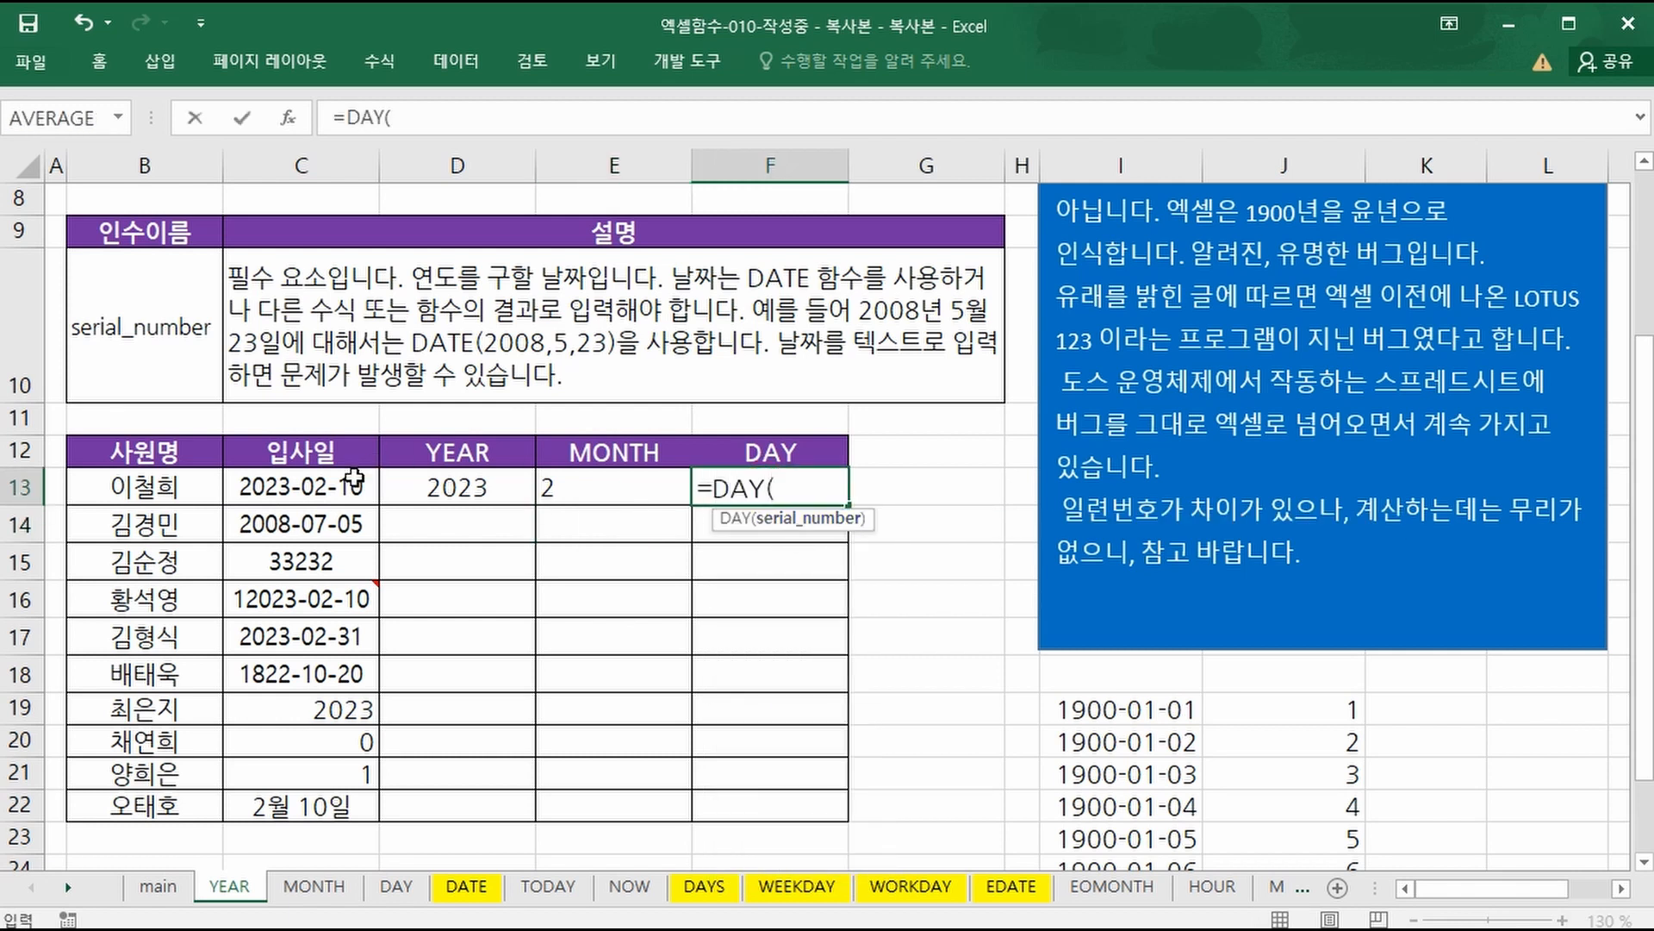
pyautogui.click(326, 484)
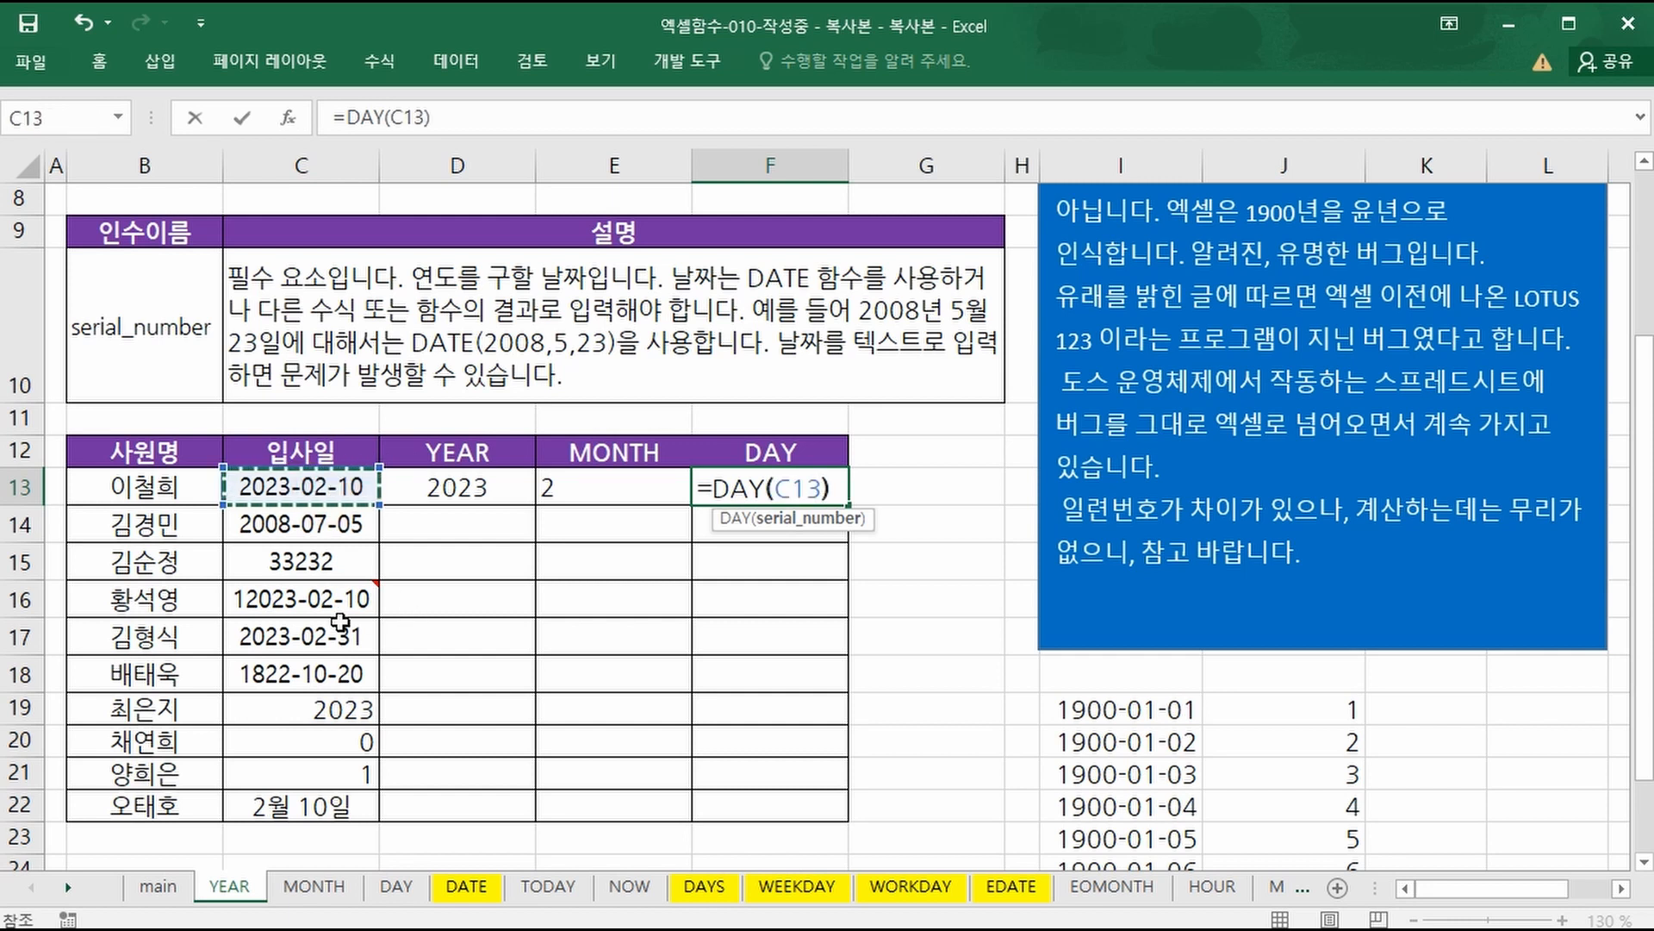
pyautogui.press('Return')
# Center-align the year, month and day results in D13:F13.
pyautogui.moveTo(413, 486); pyautogui.dragTo(767, 487)
pyautogui.click(100, 60)
pyautogui.click(463, 145)
pyautogui.click(487, 148)
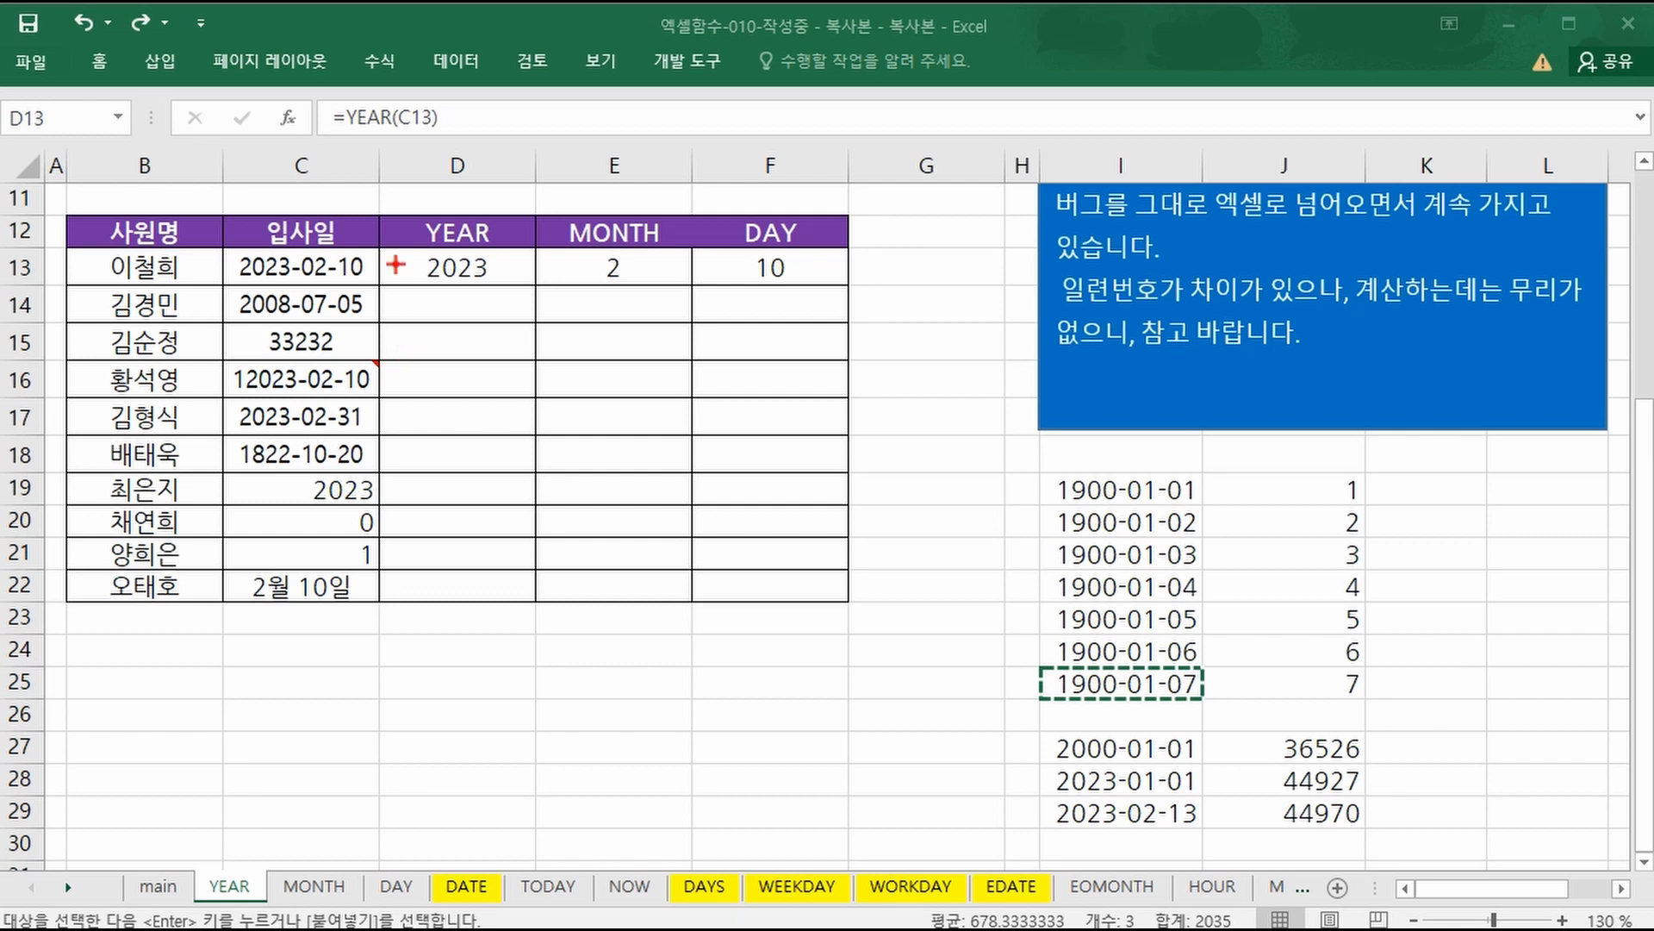
pyautogui.moveTo(231, 247); pyautogui.dragTo(297, 283)
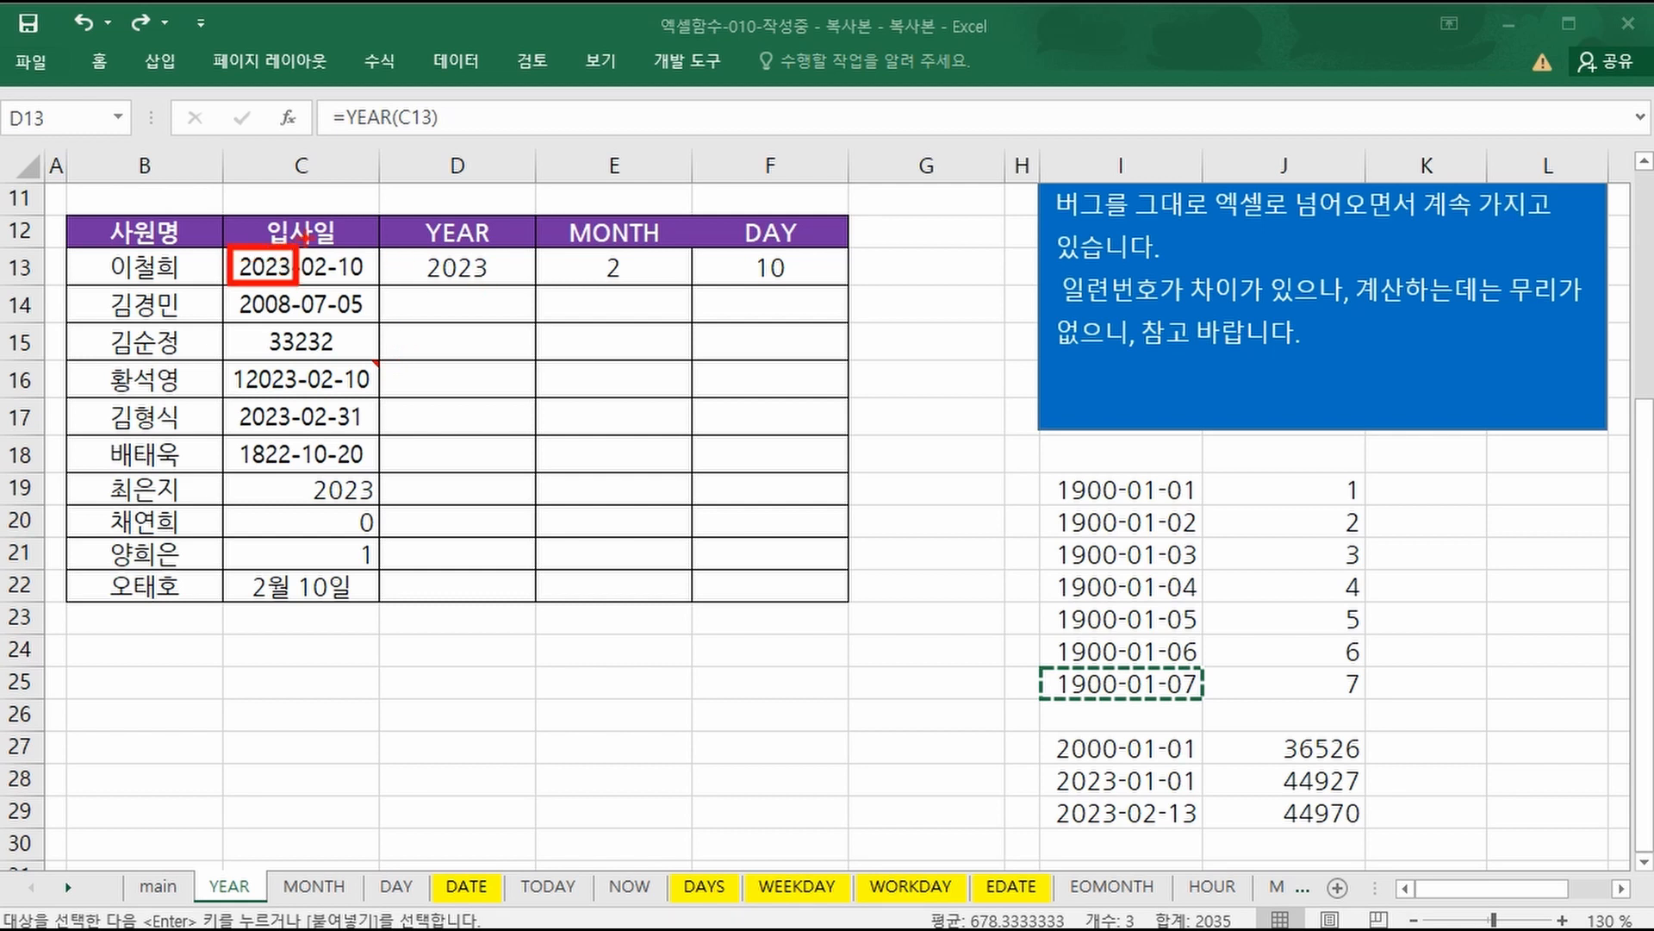
pyautogui.moveTo(344, 210)
pyautogui.mouseDown()
pyautogui.moveTo(444, 229)
pyautogui.moveTo(462, 282)
pyautogui.moveTo(498, 289)
pyautogui.mouseUp()
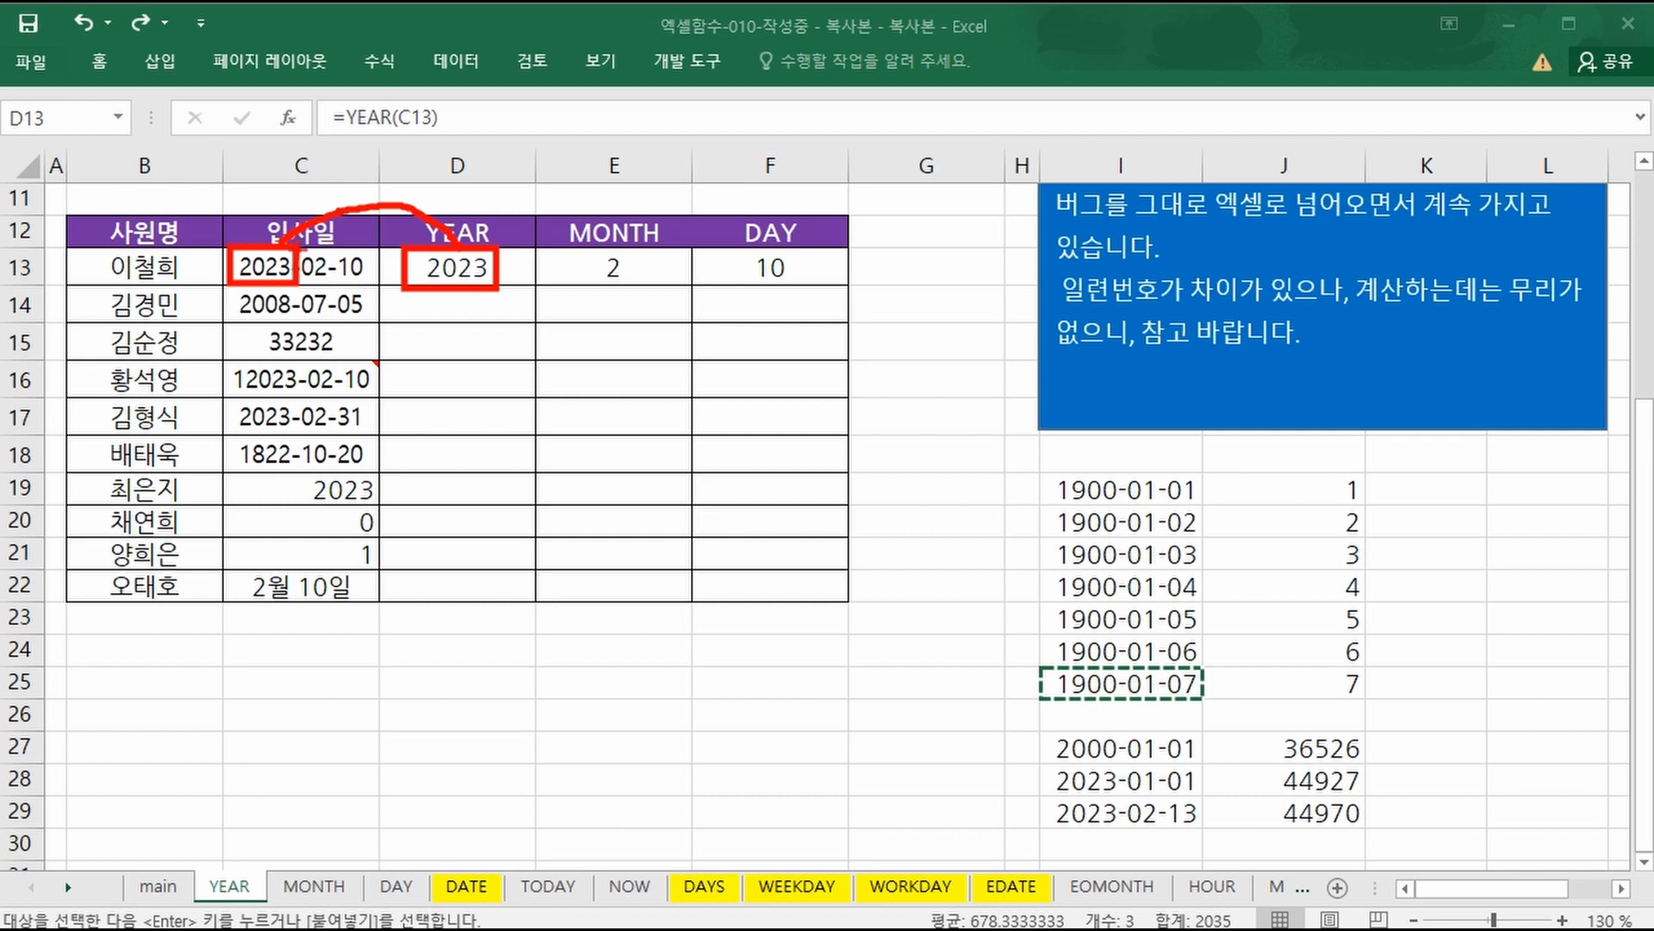
pyautogui.moveTo(298, 249)
pyautogui.mouseDown()
pyautogui.moveTo(329, 287)
pyautogui.moveTo(579, 317)
pyautogui.moveTo(630, 280)
pyautogui.mouseUp()
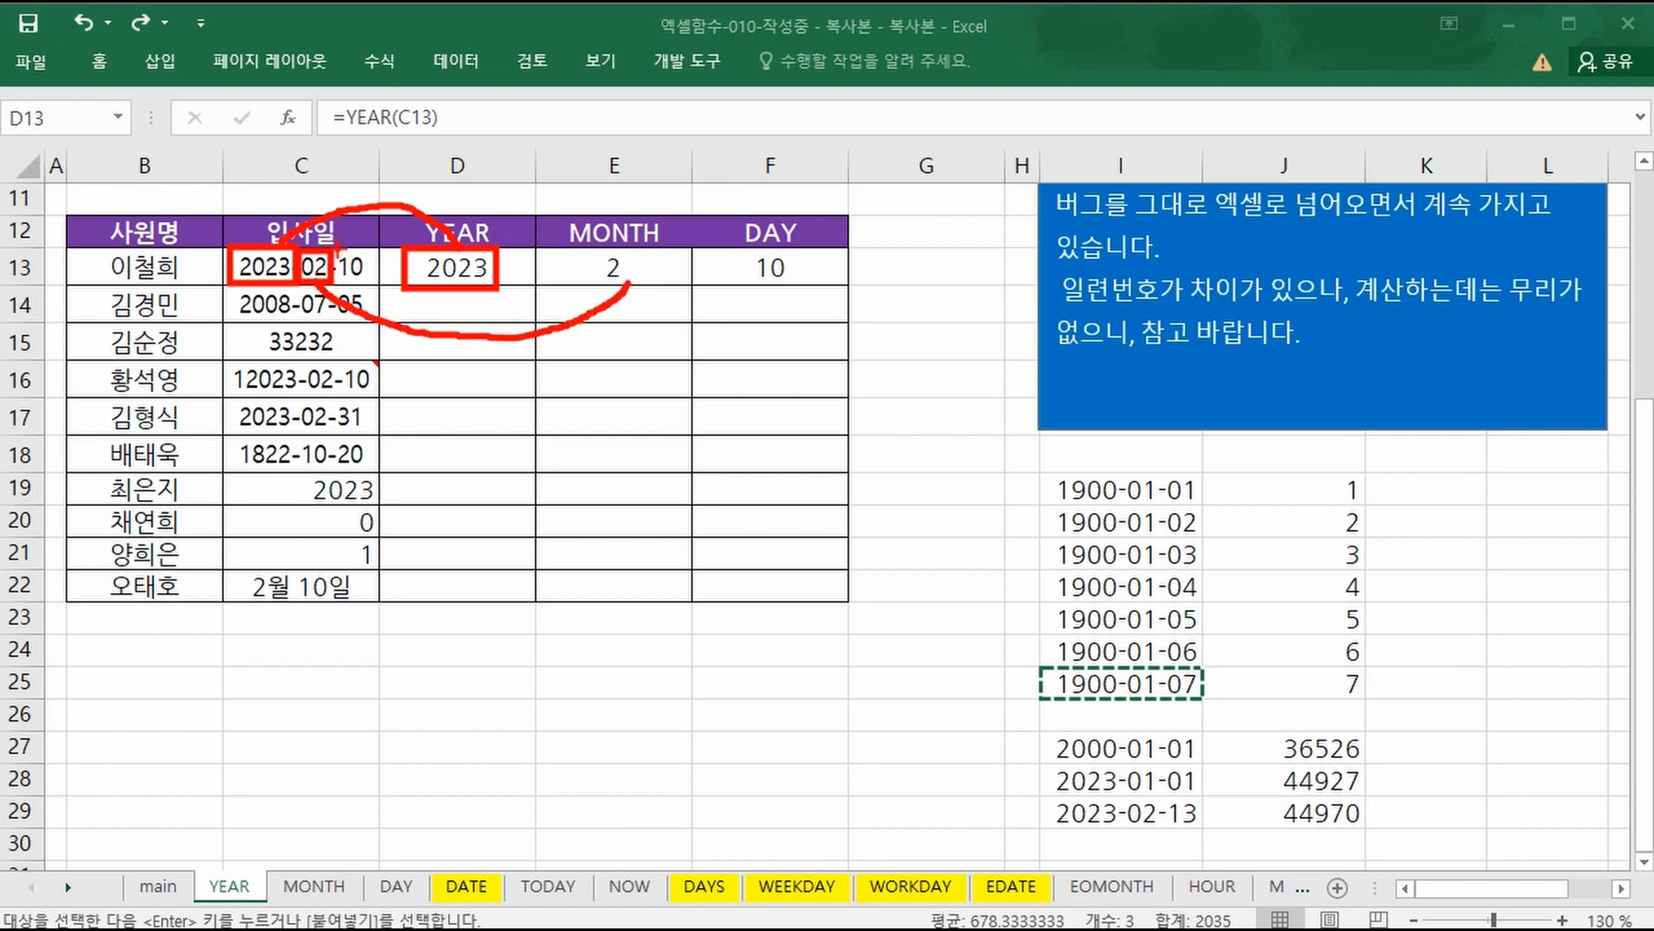
pyautogui.moveTo(335, 249)
pyautogui.mouseDown()
pyautogui.moveTo(362, 285)
pyautogui.moveTo(638, 360)
pyautogui.moveTo(768, 287)
pyautogui.mouseUp()
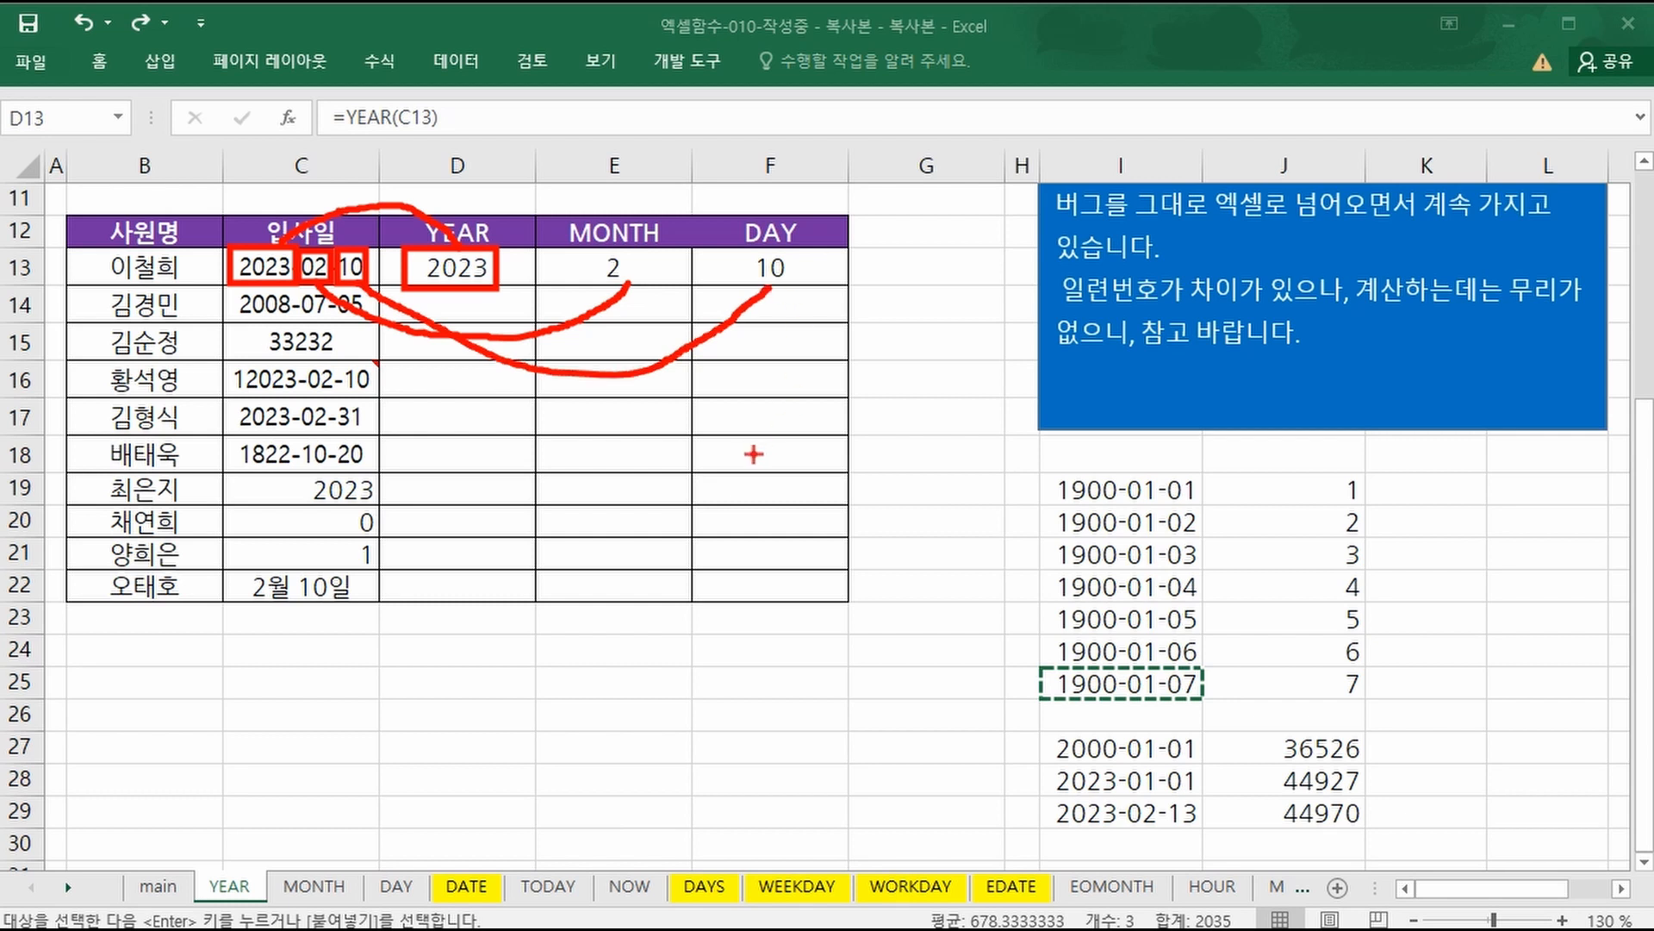
pyautogui.press('Escape')
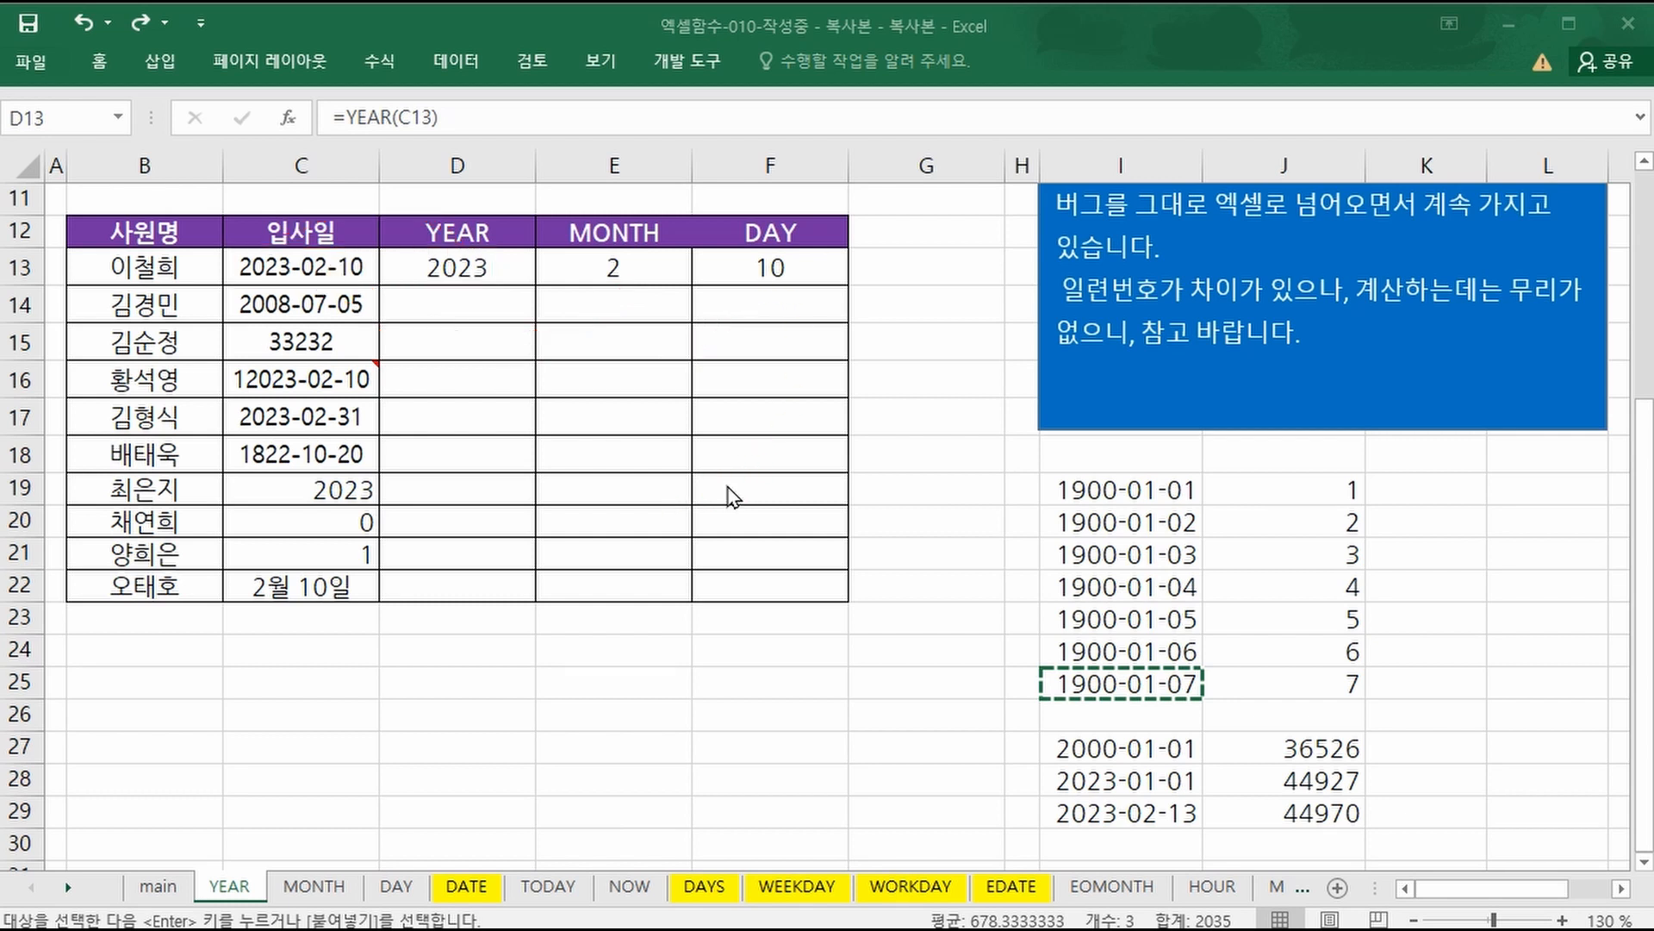
# Fill the YEAR, MONTH and DAY formulas from D13:F13 down through row 22 for all employees.
pyautogui.moveTo(446, 278); pyautogui.dragTo(848, 591)
pyautogui.click(953, 444)
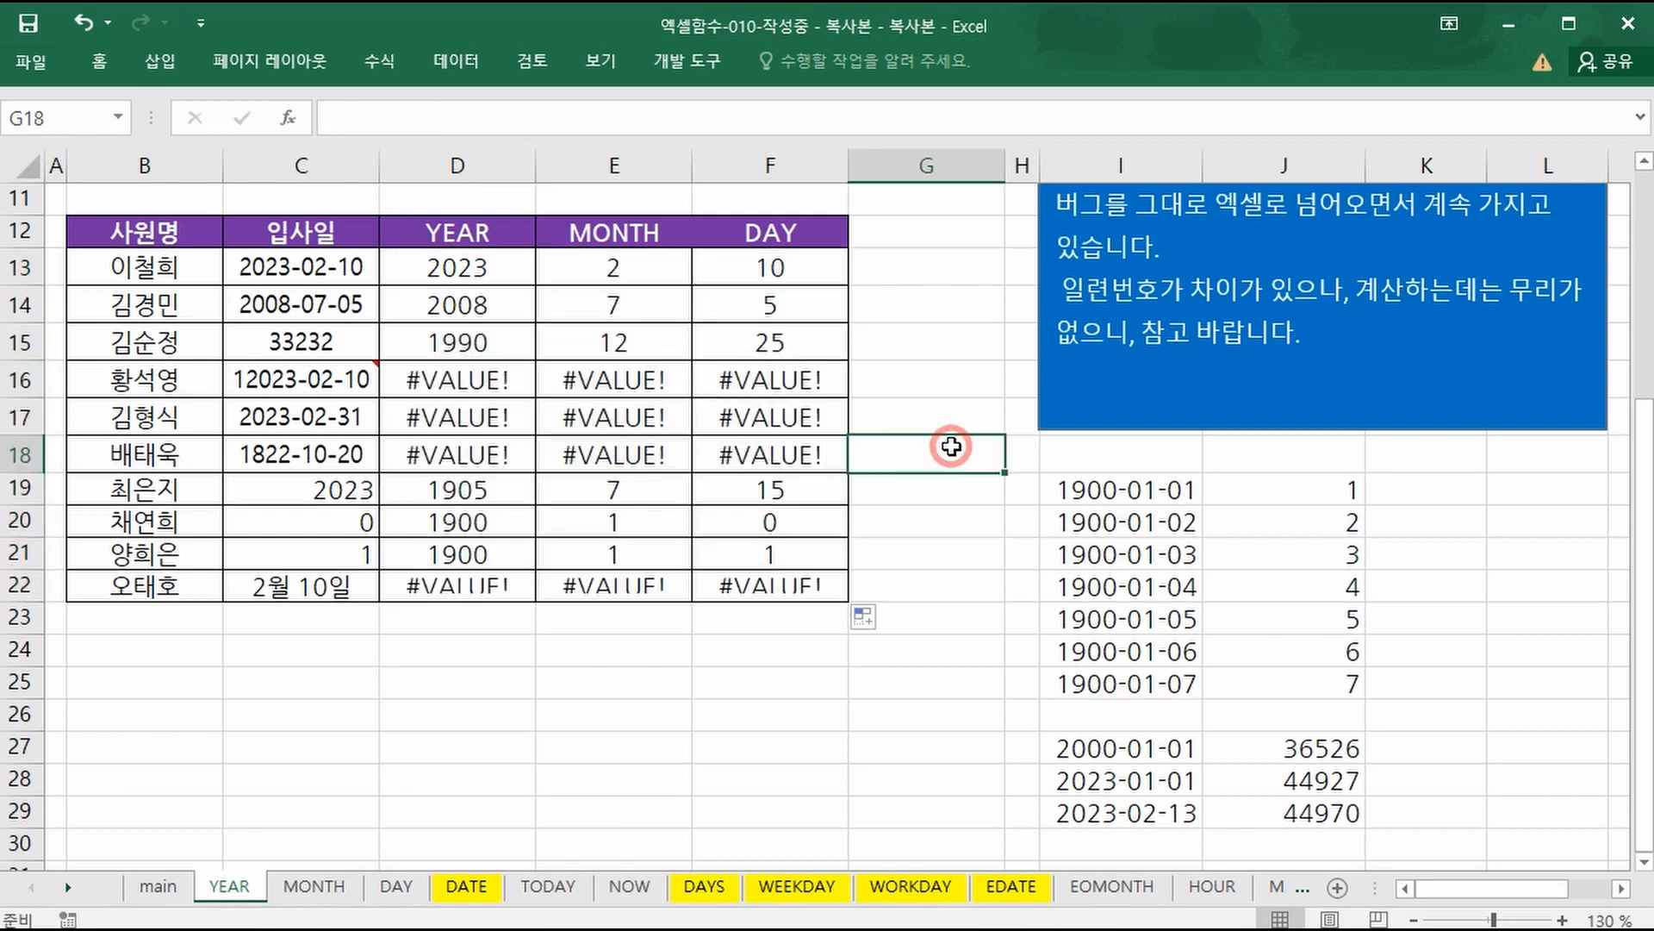
pyautogui.click(289, 344)
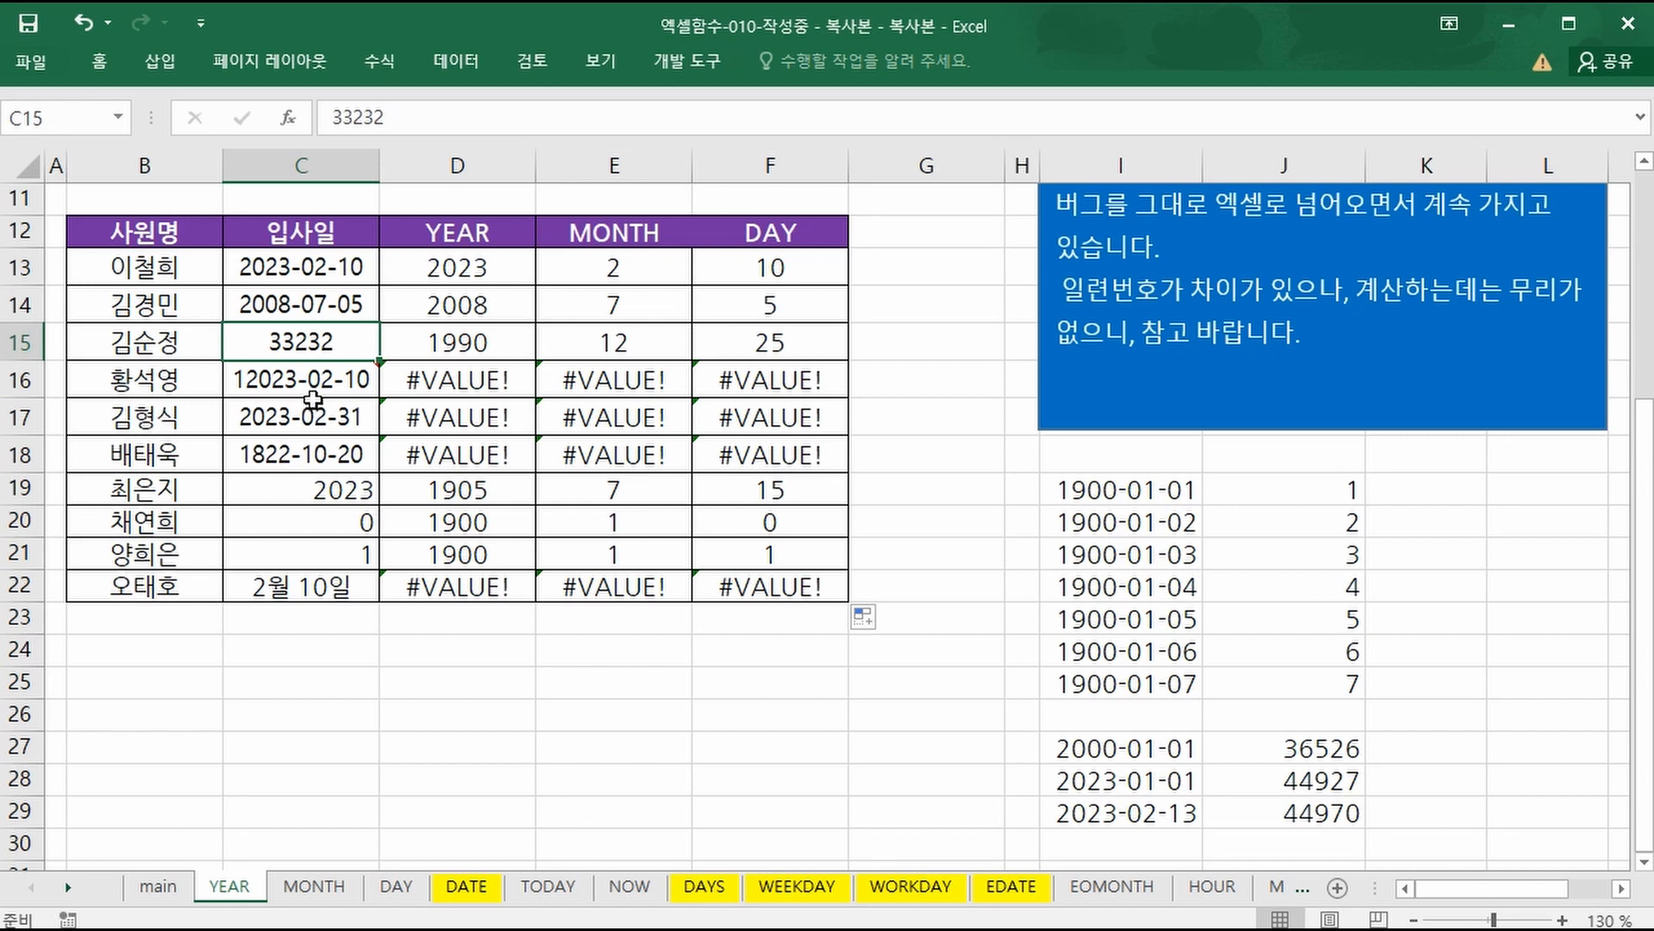
pyautogui.moveTo(309, 383)
pyautogui.moveTo(389, 361); pyautogui.dragTo(848, 363)
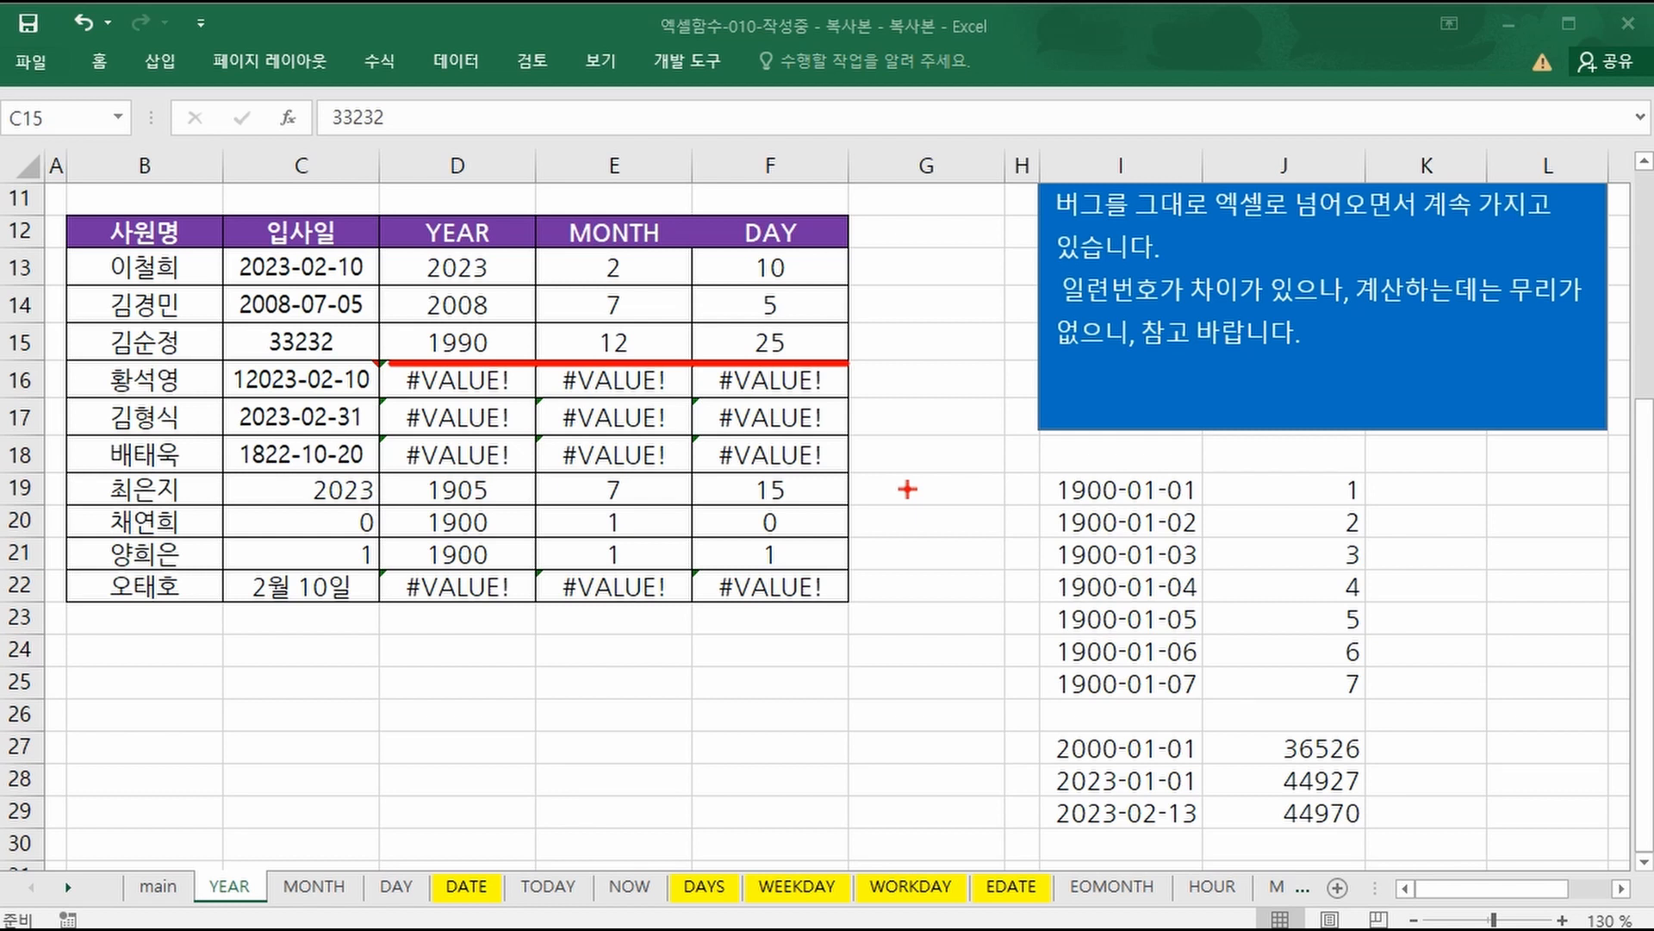
pyautogui.press('Escape')
# Replace the date in I25 with 1990/12/25.
pyautogui.click(1114, 685)
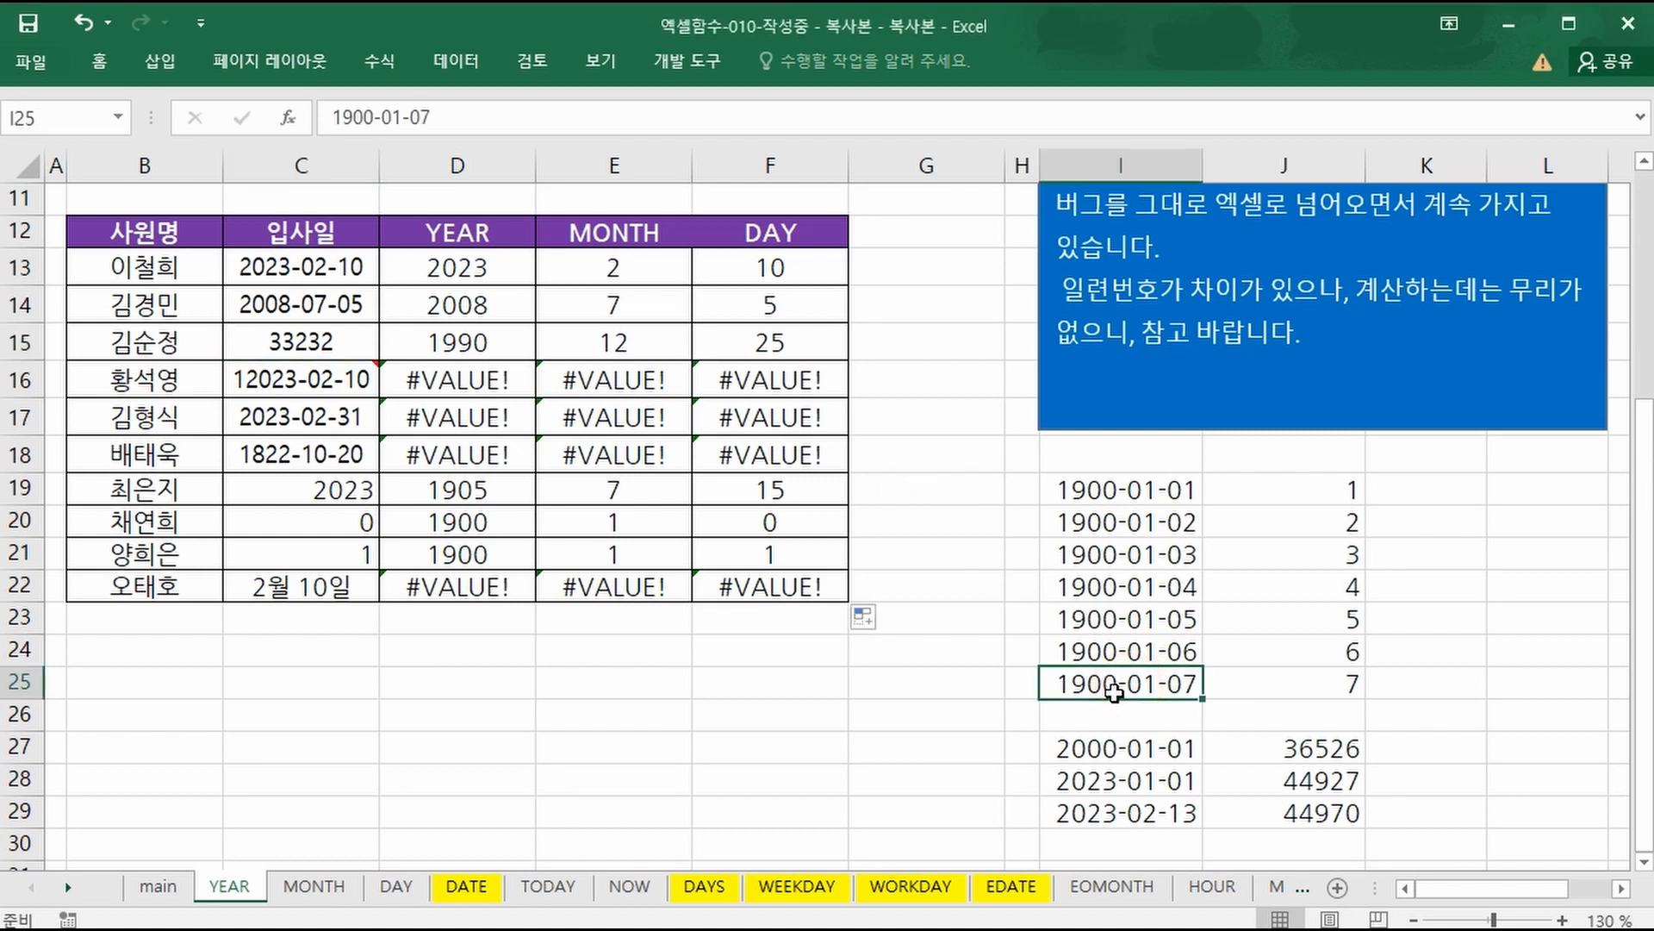
pyautogui.write('1990/12/25')
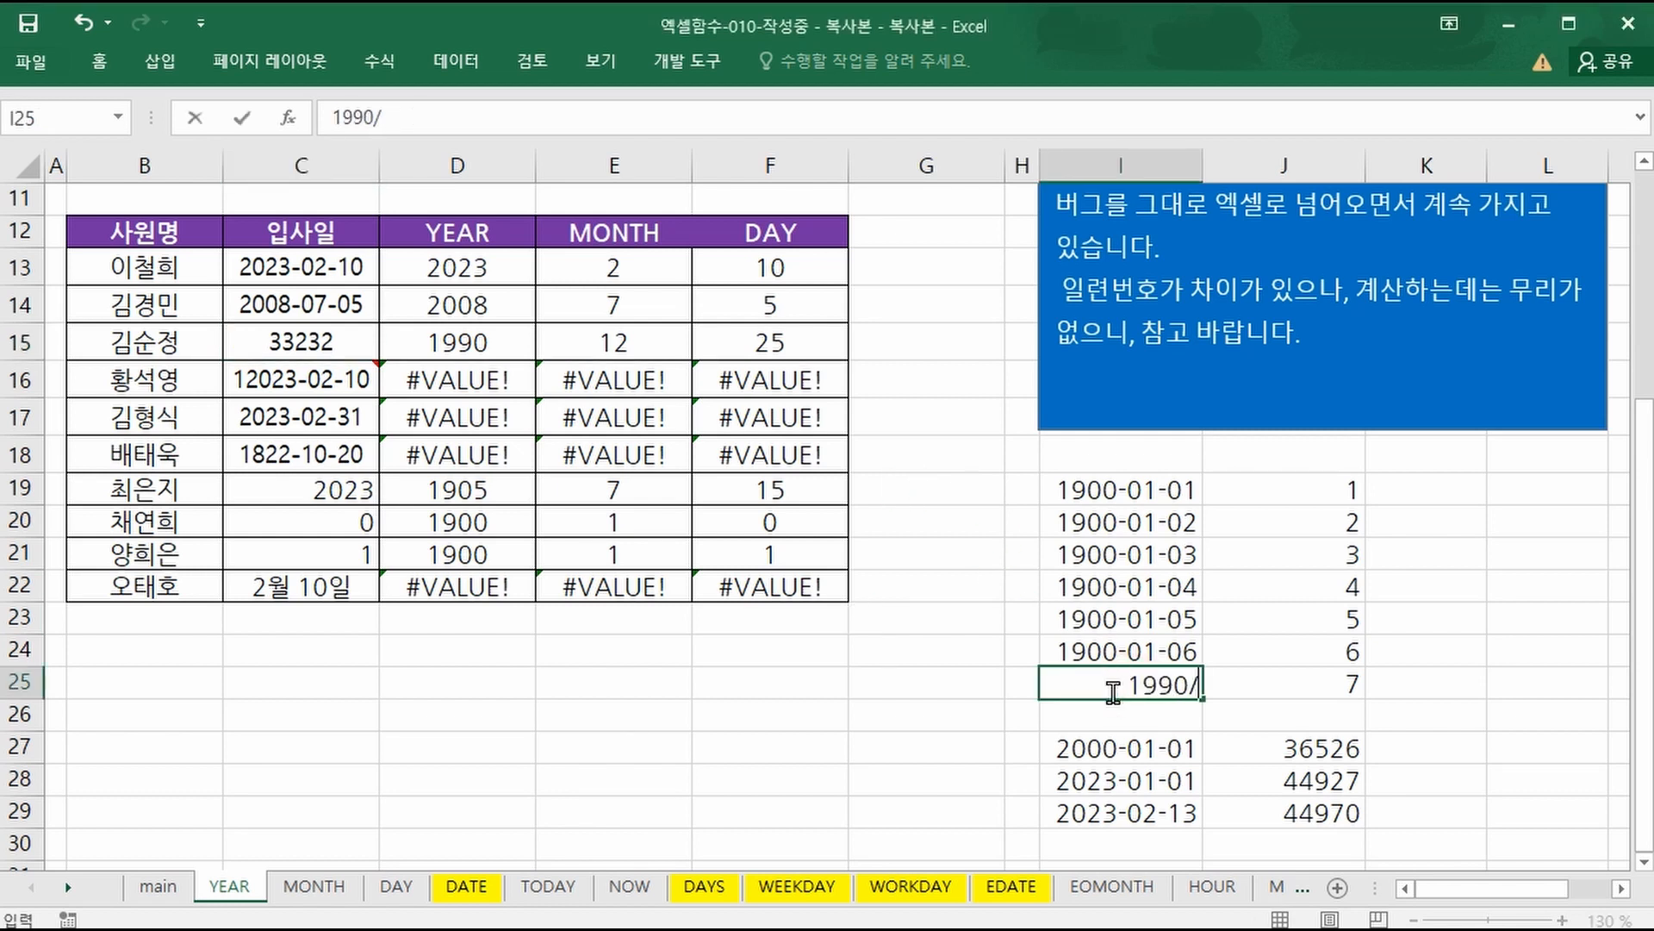
pyautogui.click(1115, 690)
pyautogui.press('Return')
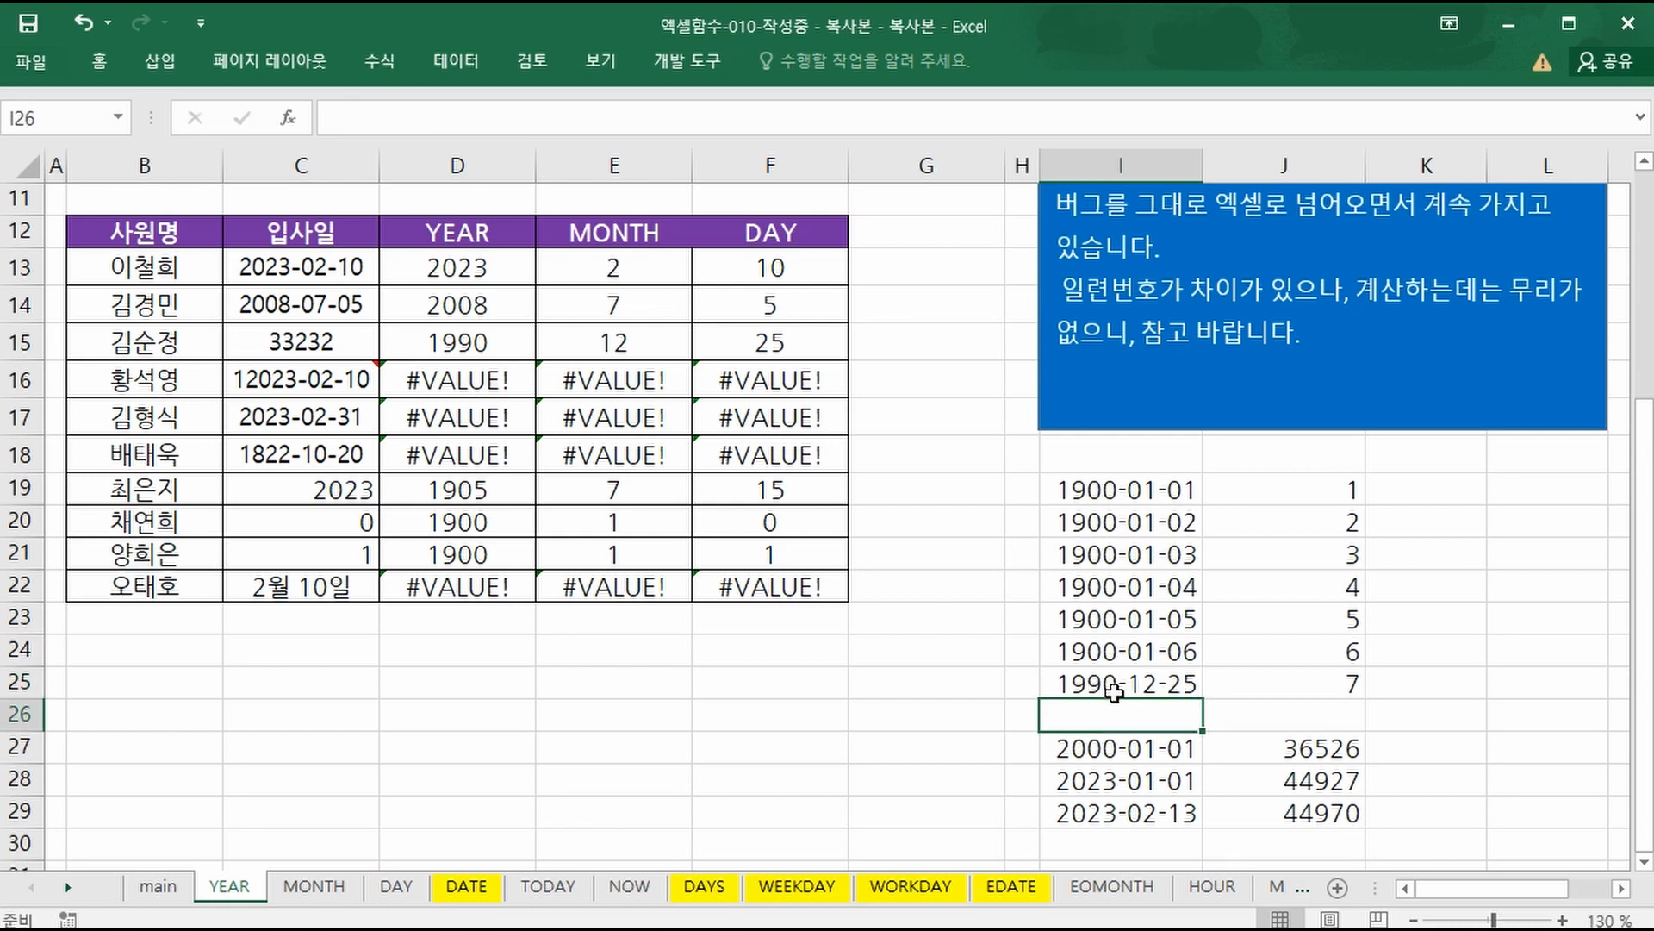
# Copy the date from I25 into J25 and format J25 as General to show its serial number.
pyautogui.click(1115, 685)
pyautogui.hotkey('ctrl', 'c')
pyautogui.click(1322, 683)
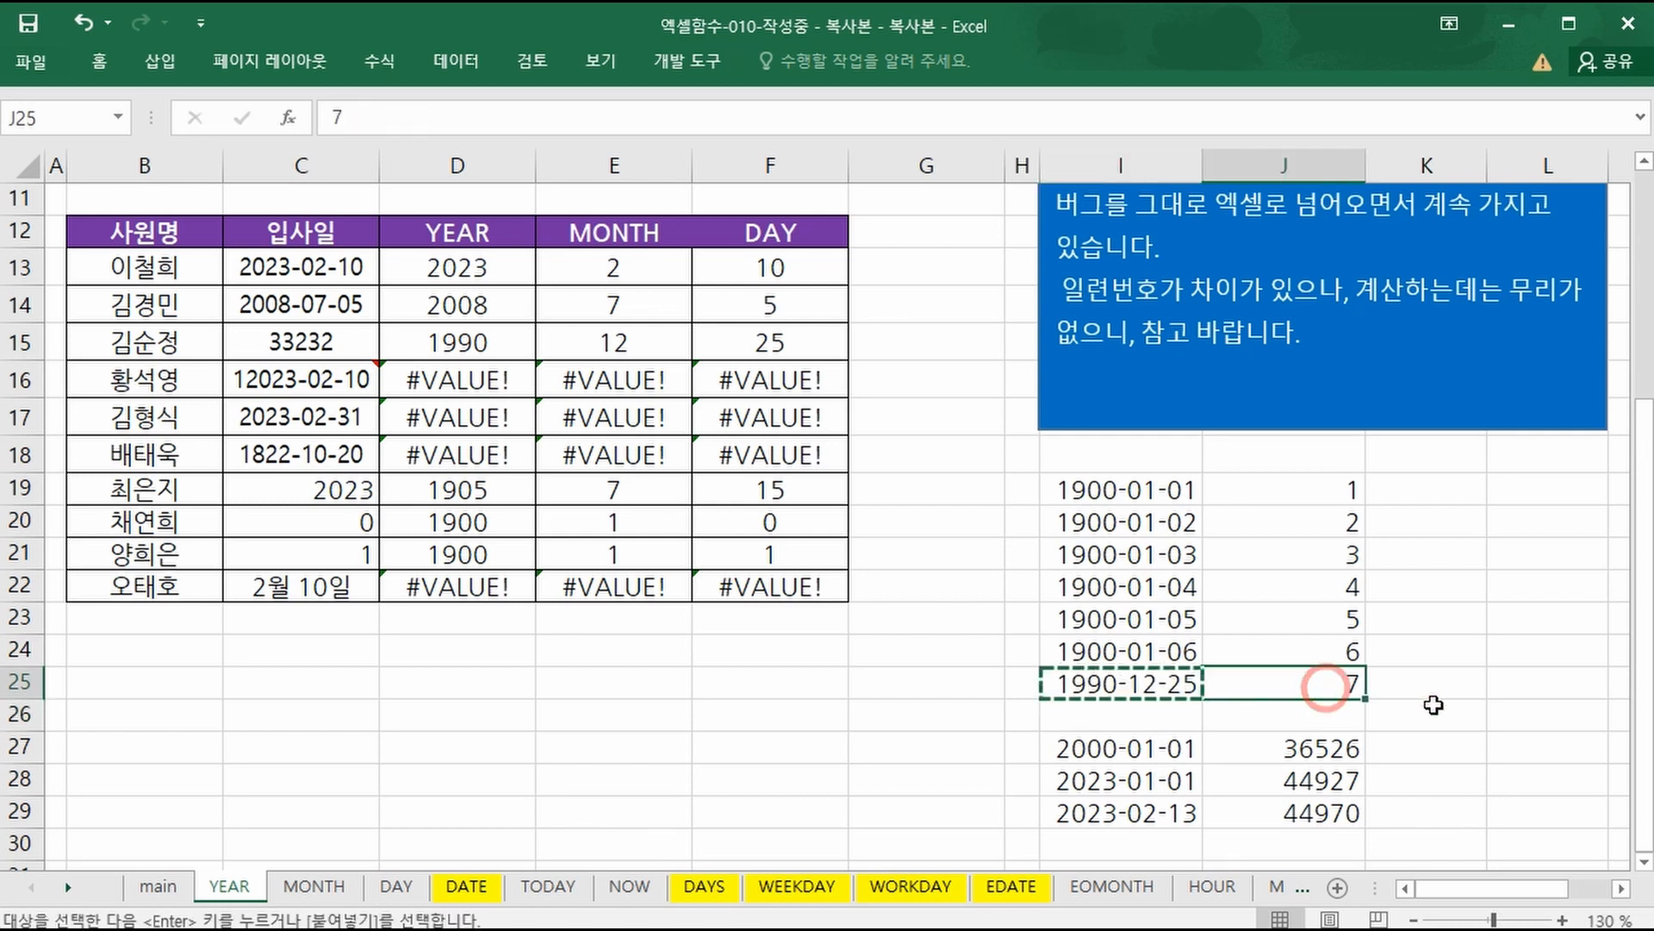
pyautogui.hotkey('ctrl', 'v')
pyautogui.hotkey('ctrl', '1')
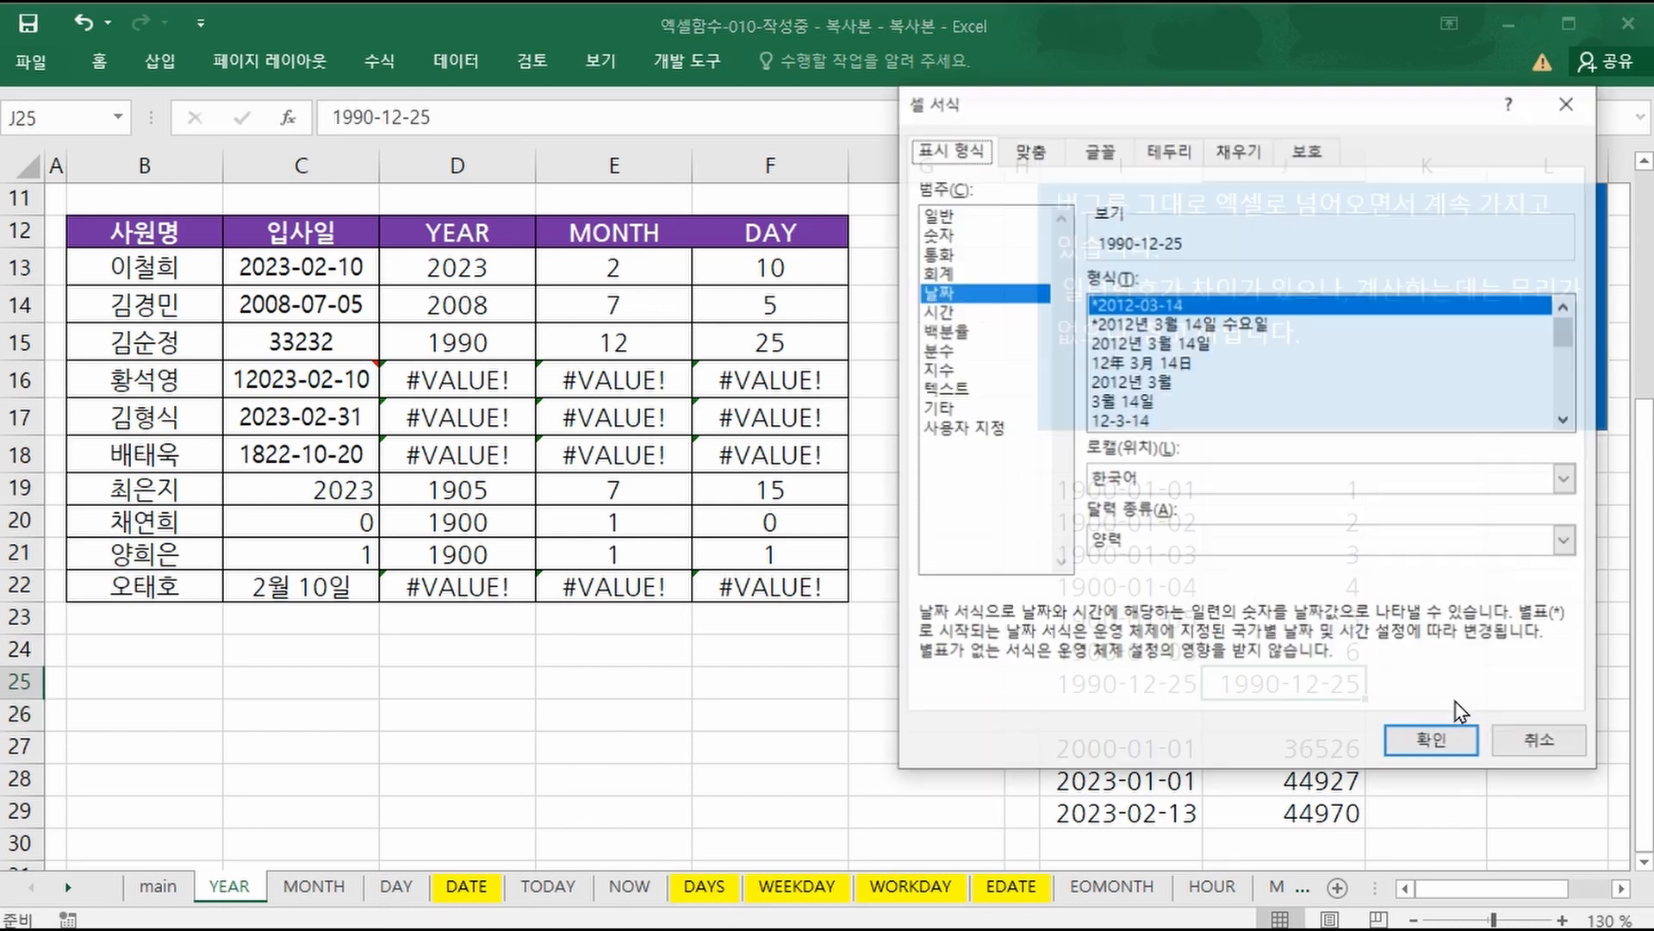
pyautogui.click(977, 217)
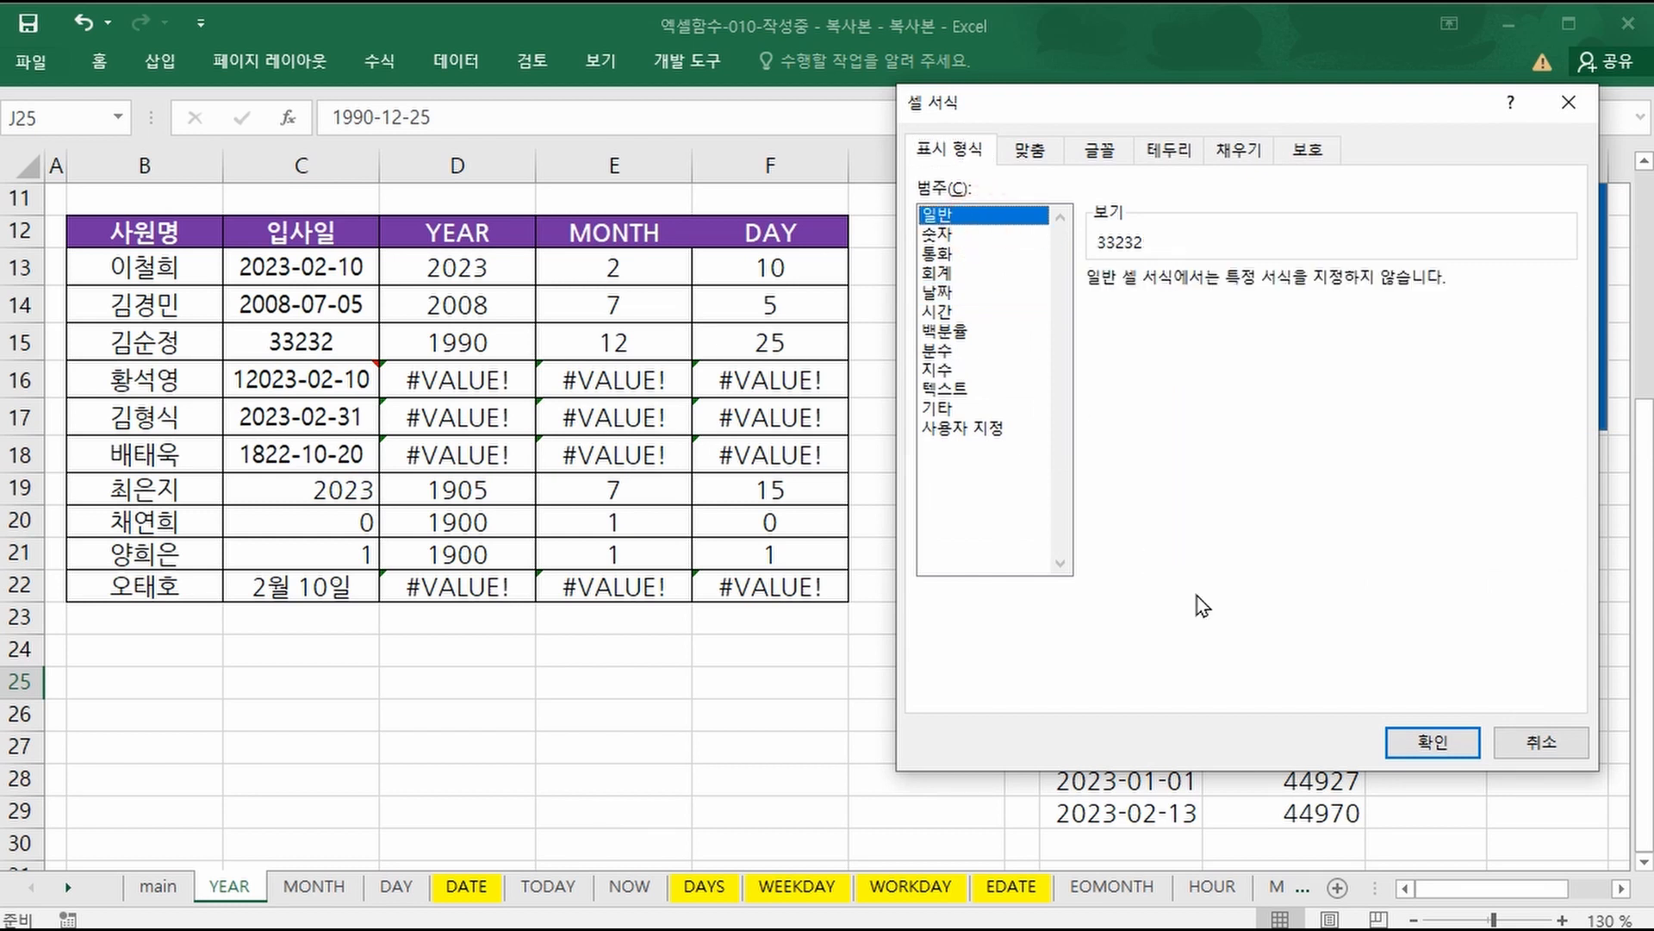
pyautogui.click(1414, 736)
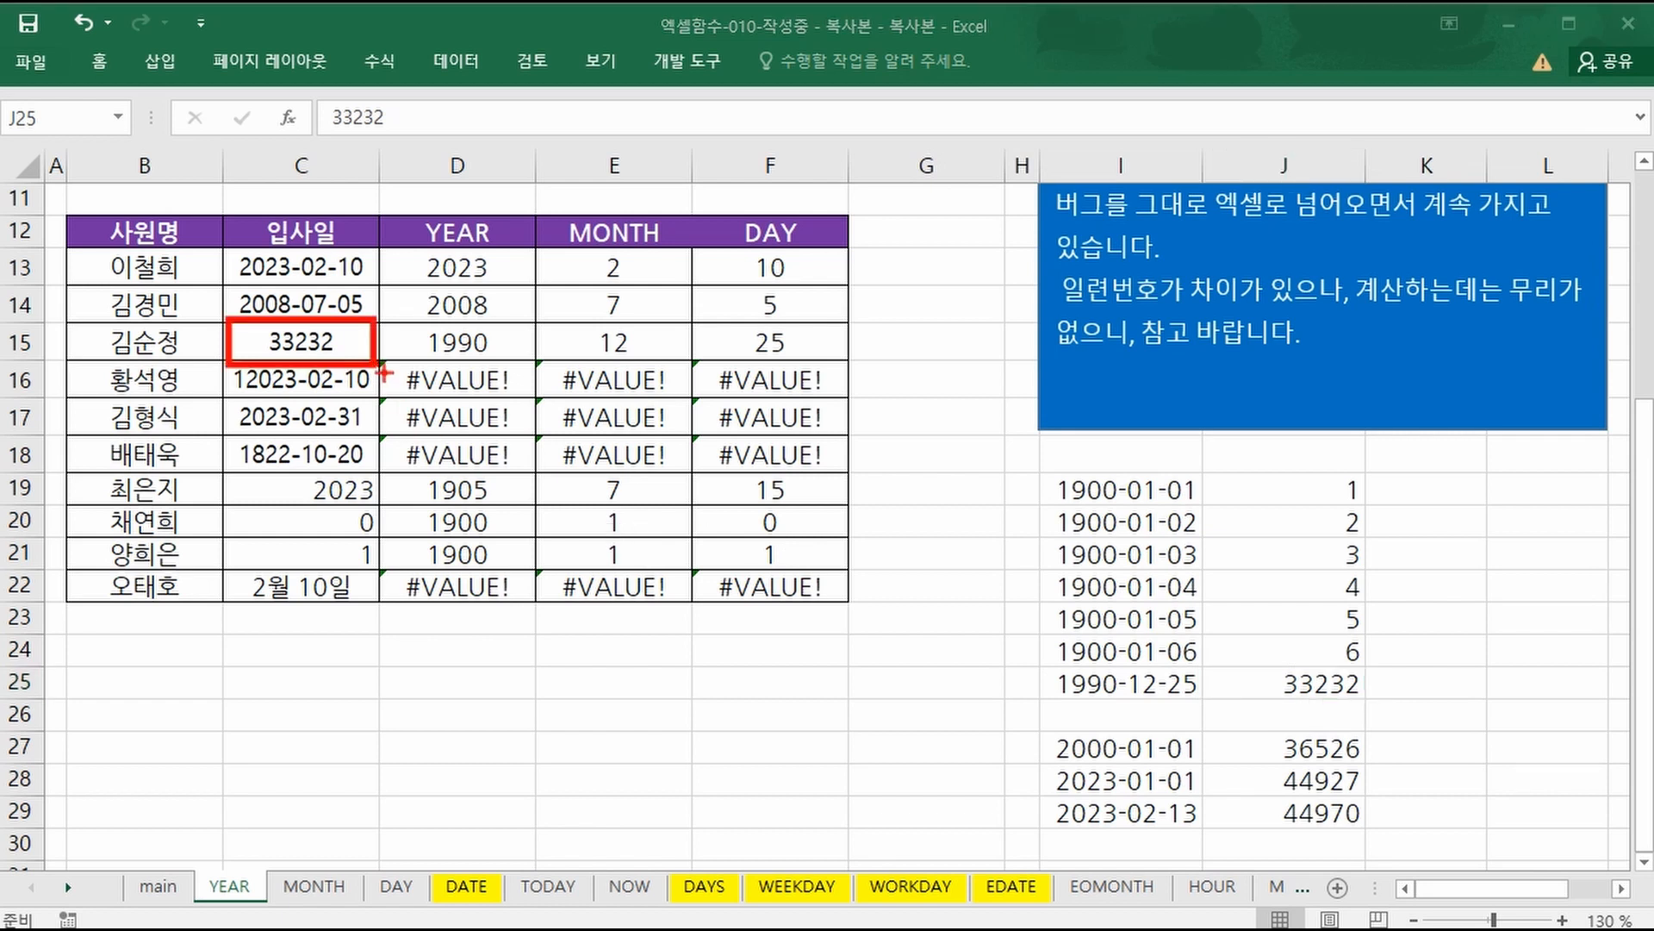
pyautogui.moveTo(386, 373); pyautogui.dragTo(1370, 699)
pyautogui.moveTo(1056, 700); pyautogui.dragTo(1185, 703)
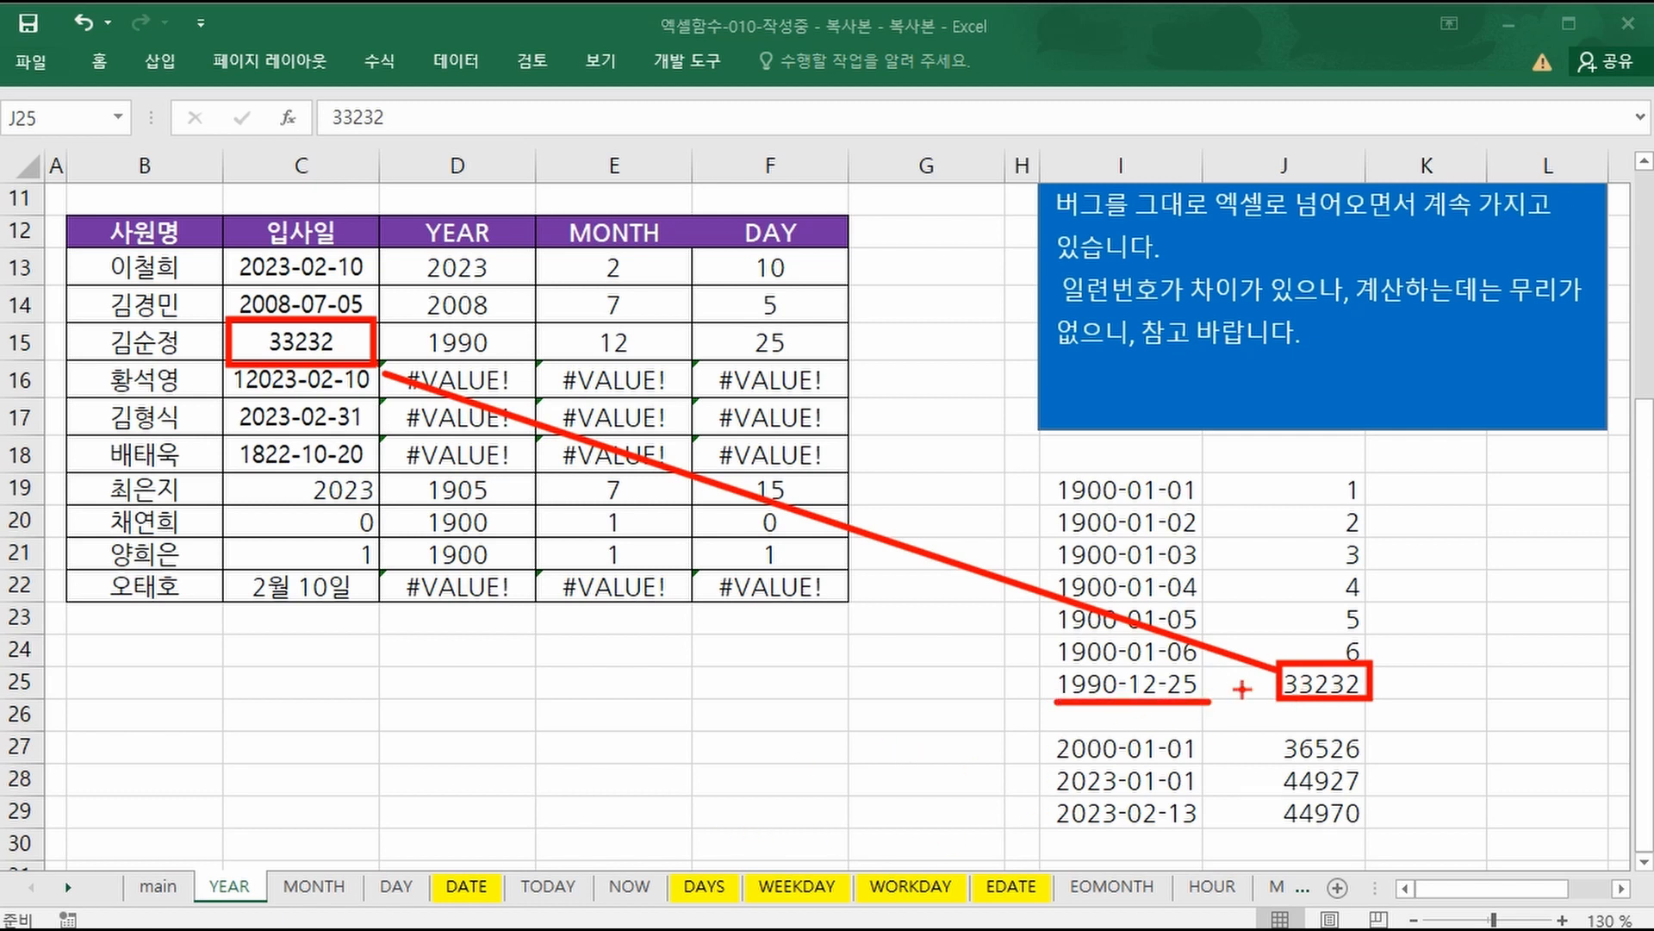
pyautogui.moveTo(419, 352); pyautogui.dragTo(509, 353)
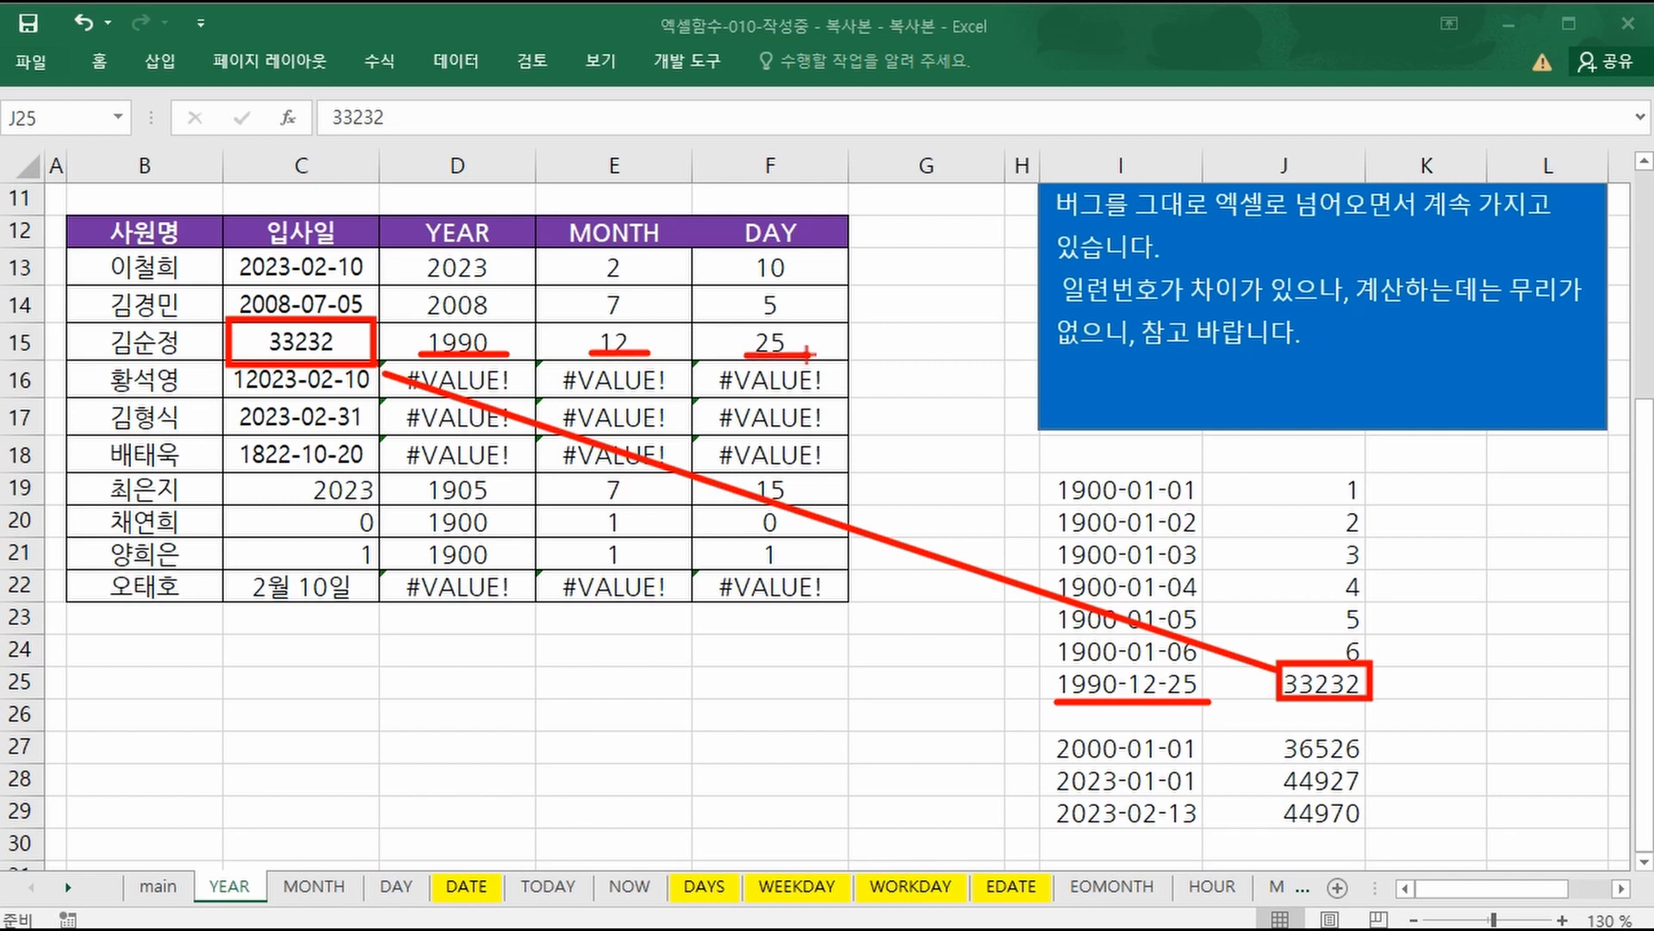
pyautogui.rightClick(947, 398)
pyautogui.click(377, 718)
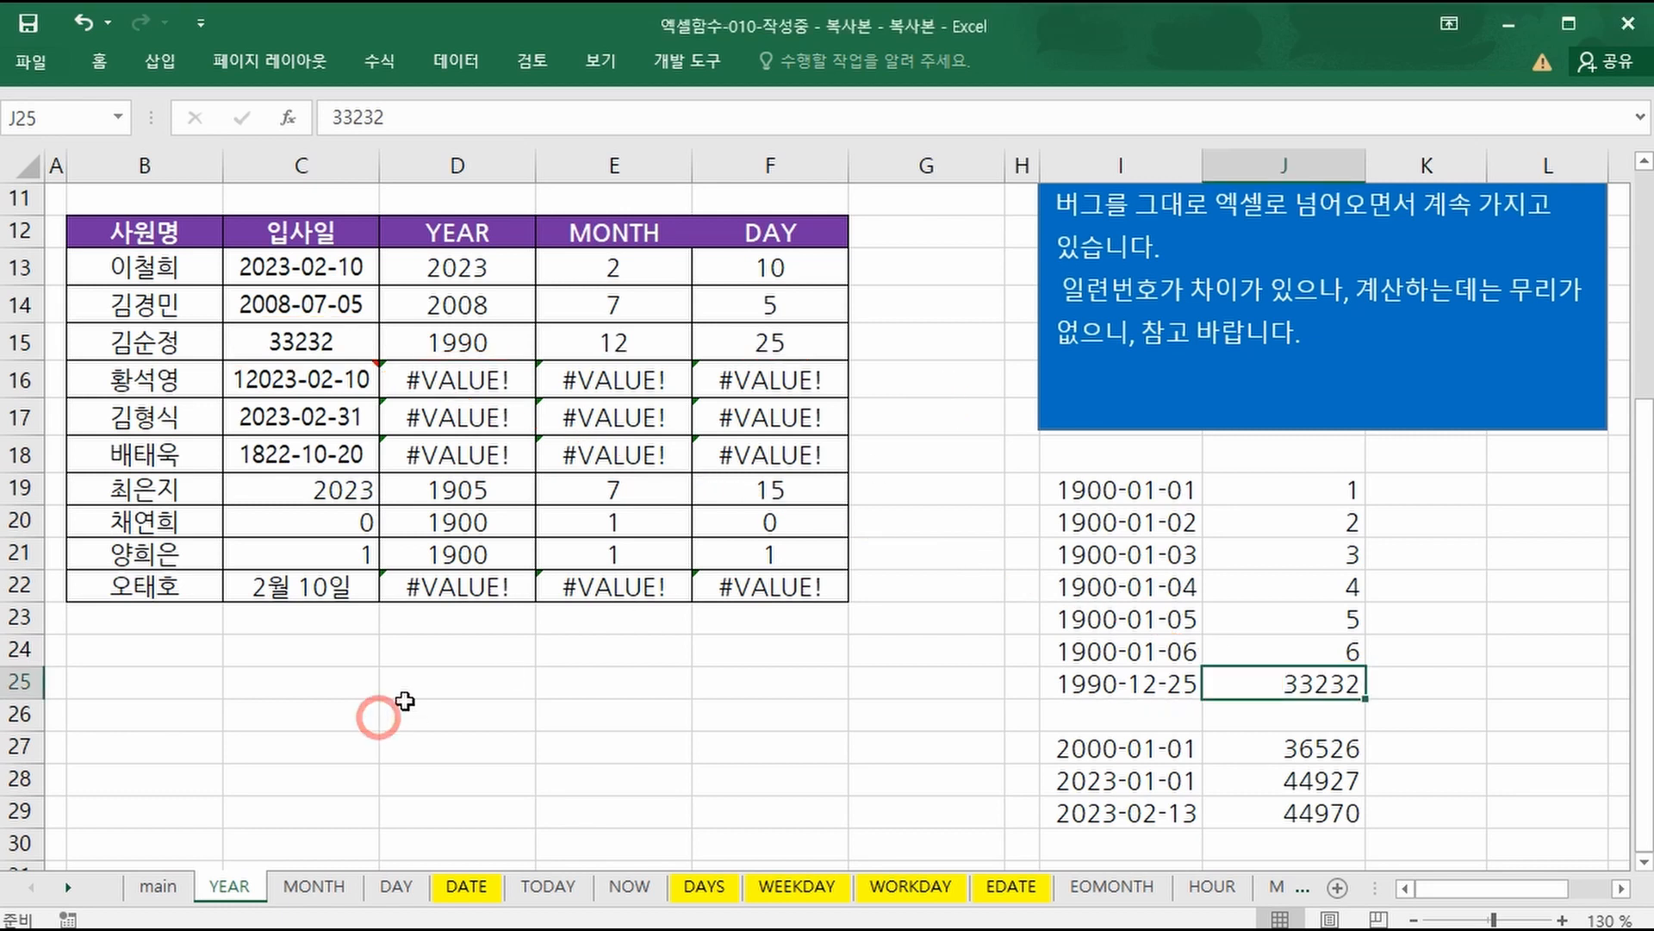
# Examine the hire dates in C16:C18, the note on C16 and the error details of the YEAR formulas in D16 and D17.
pyautogui.click(105, 384)
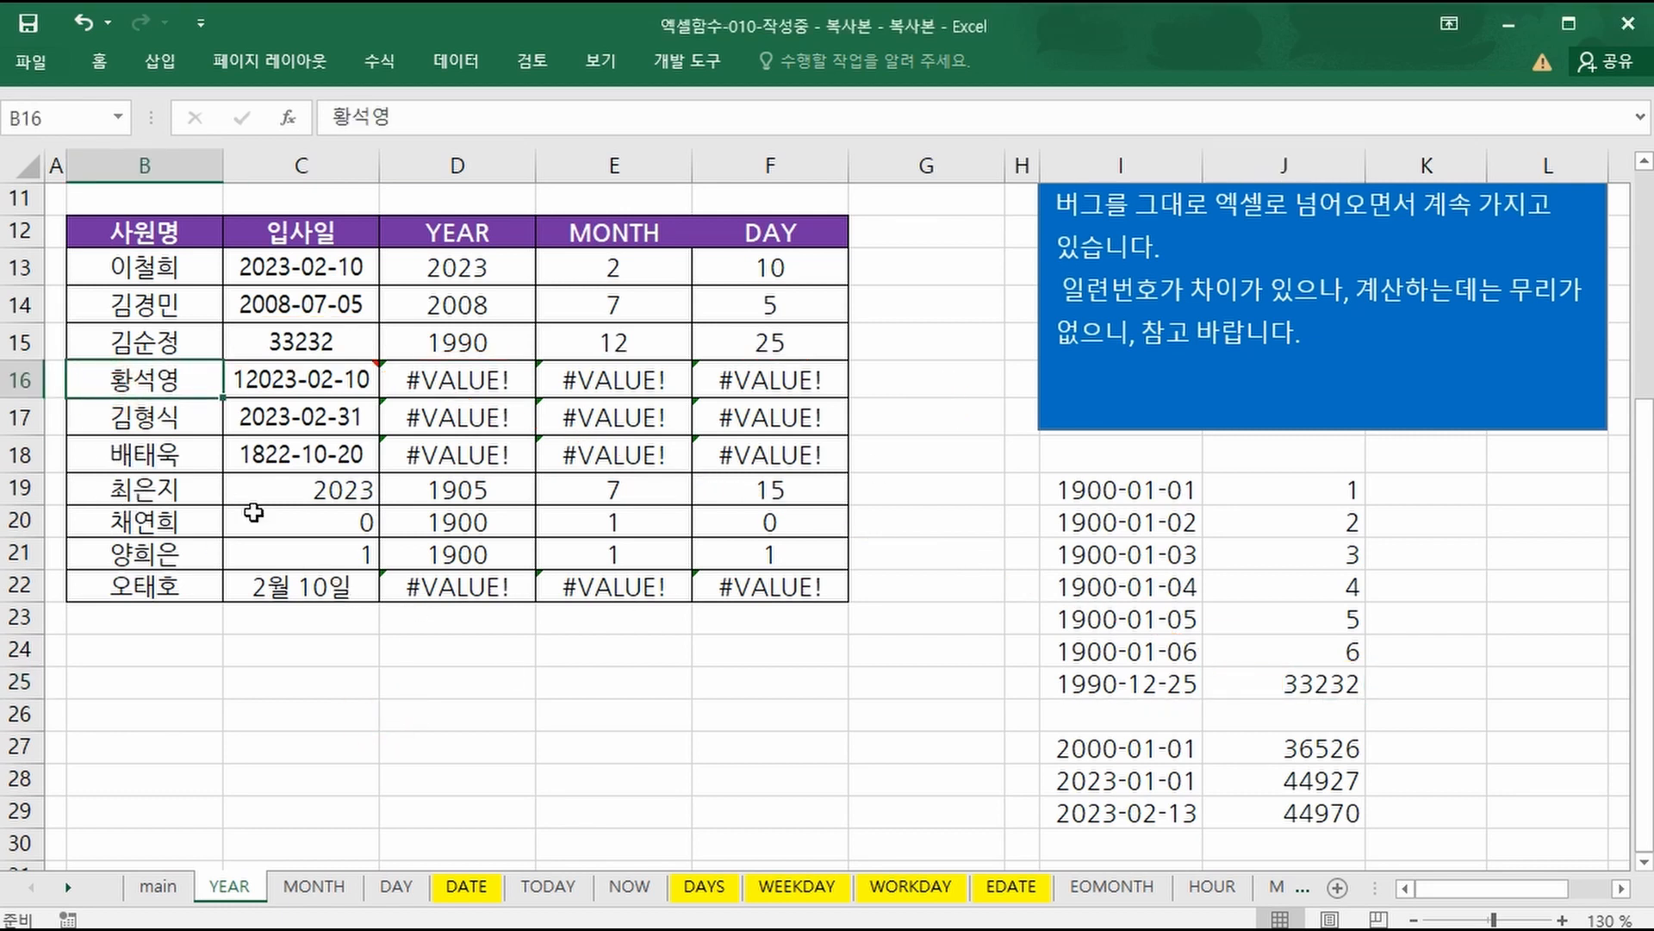
pyautogui.click(271, 379)
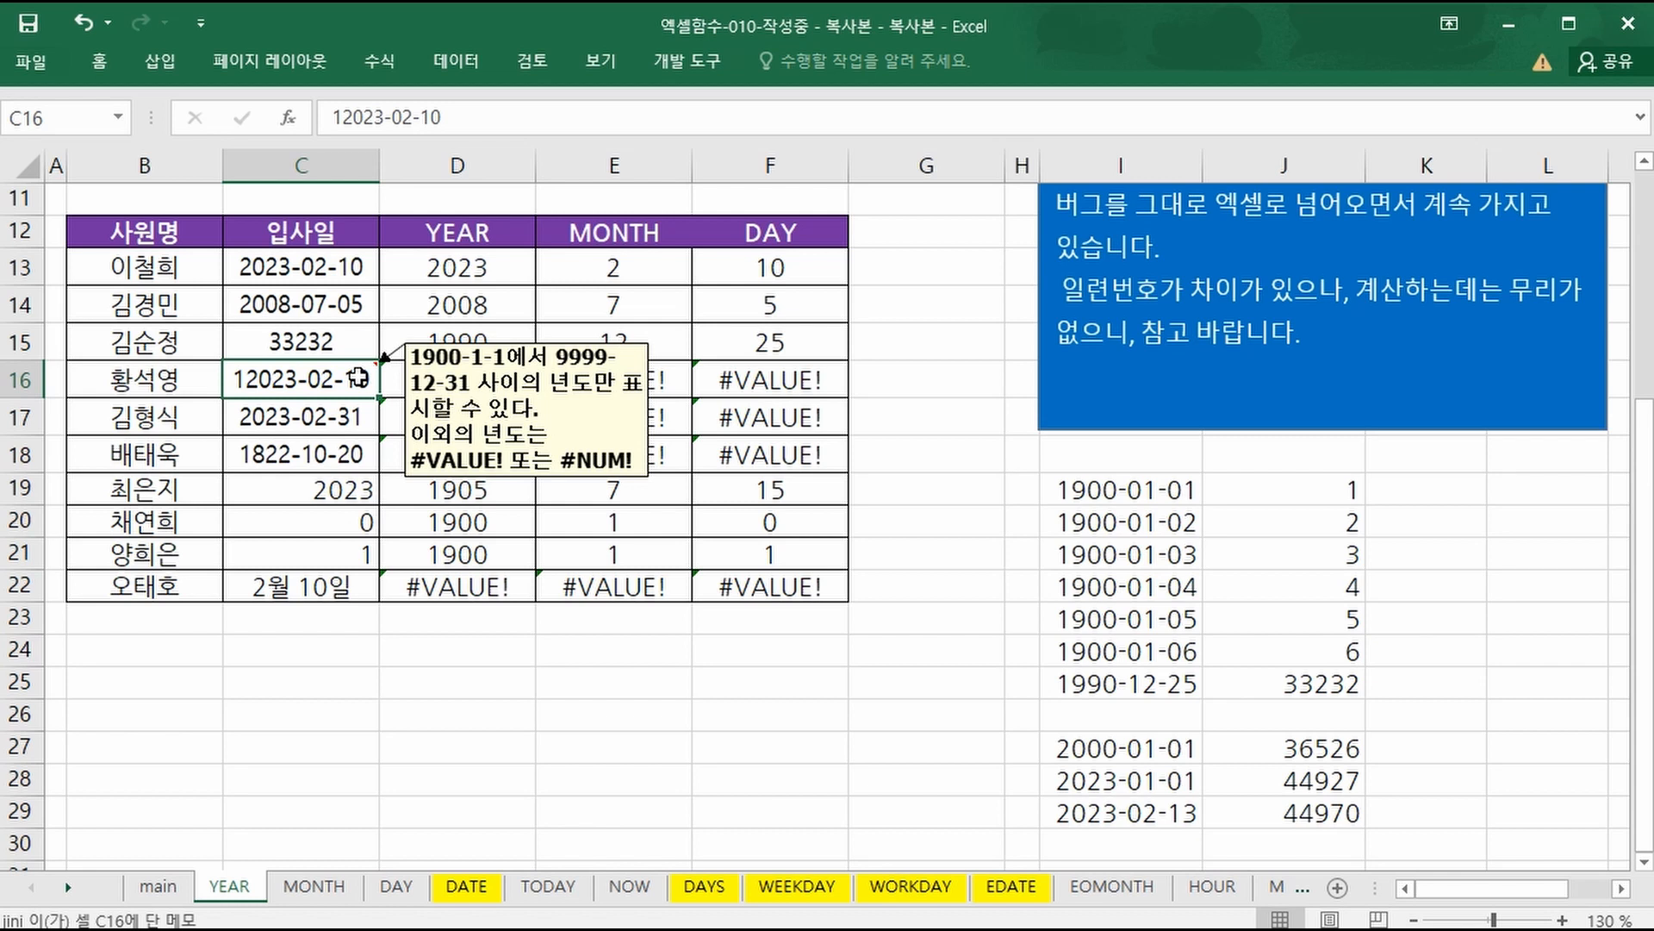
pyautogui.click(943, 712)
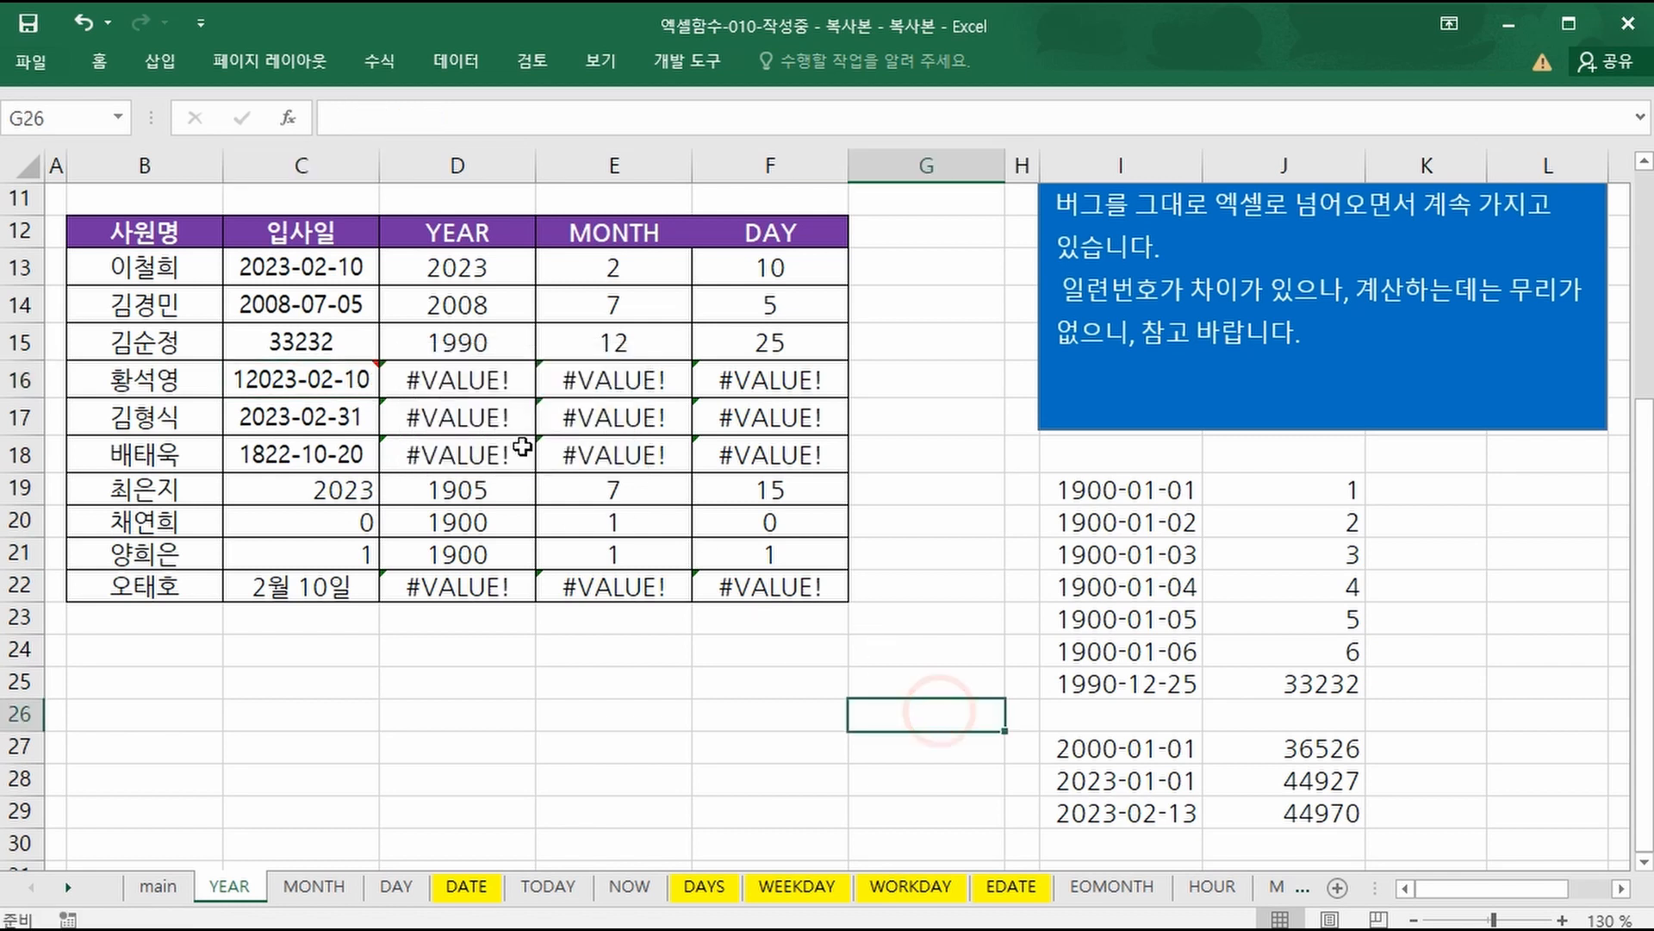
pyautogui.click(423, 371)
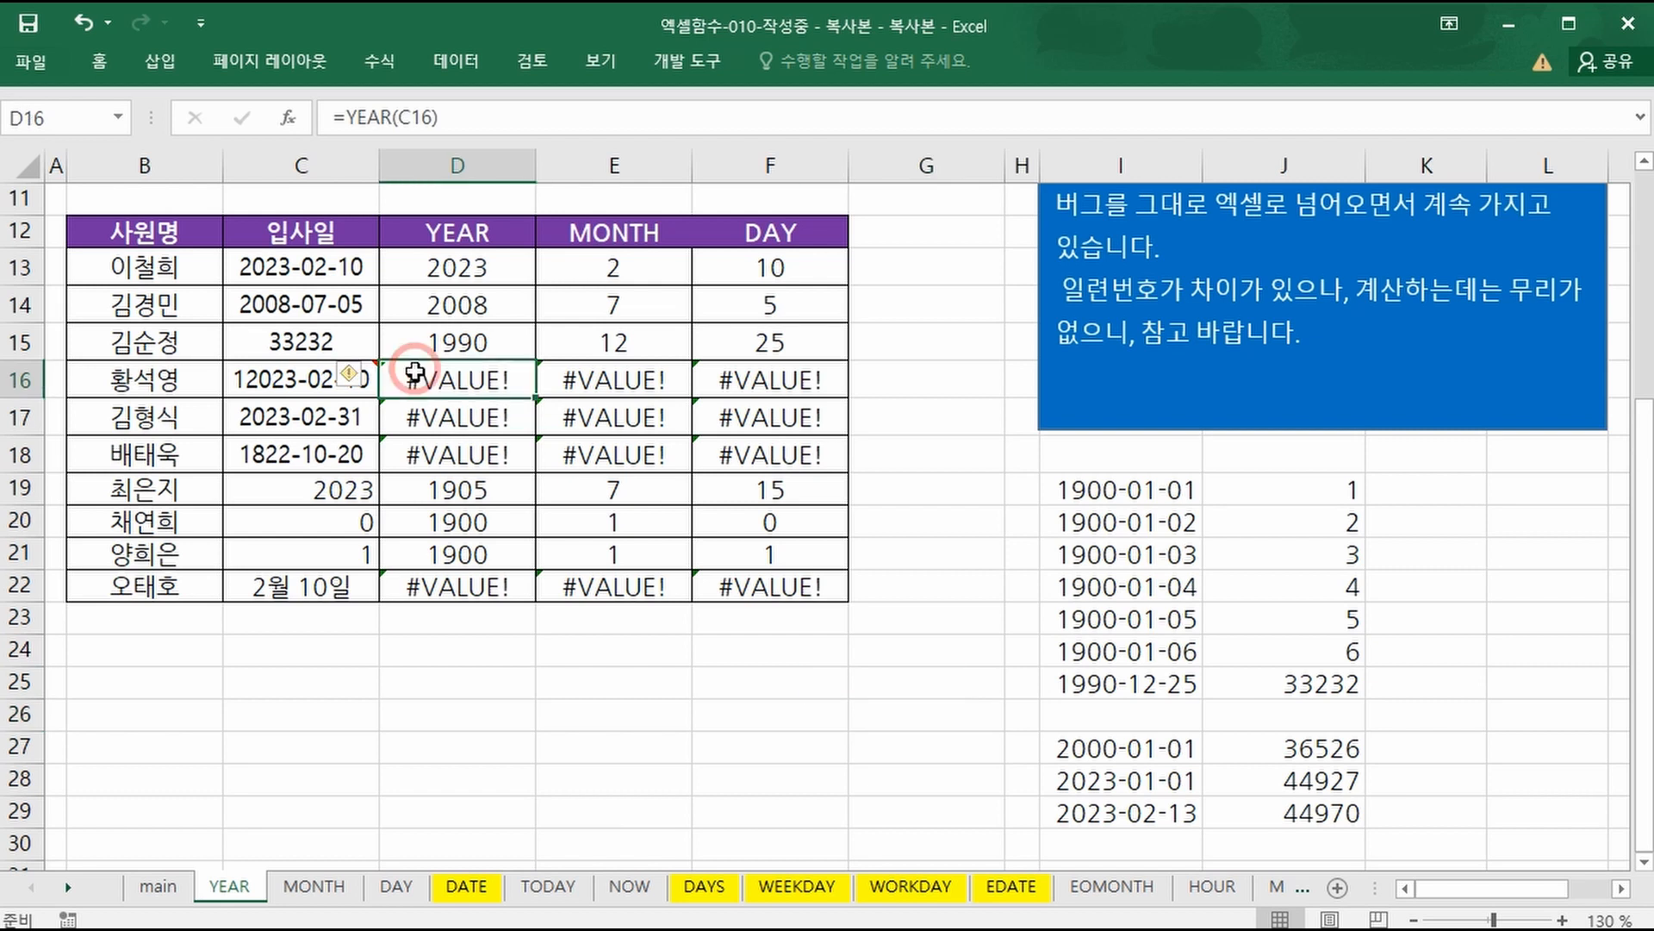
pyautogui.click(355, 376)
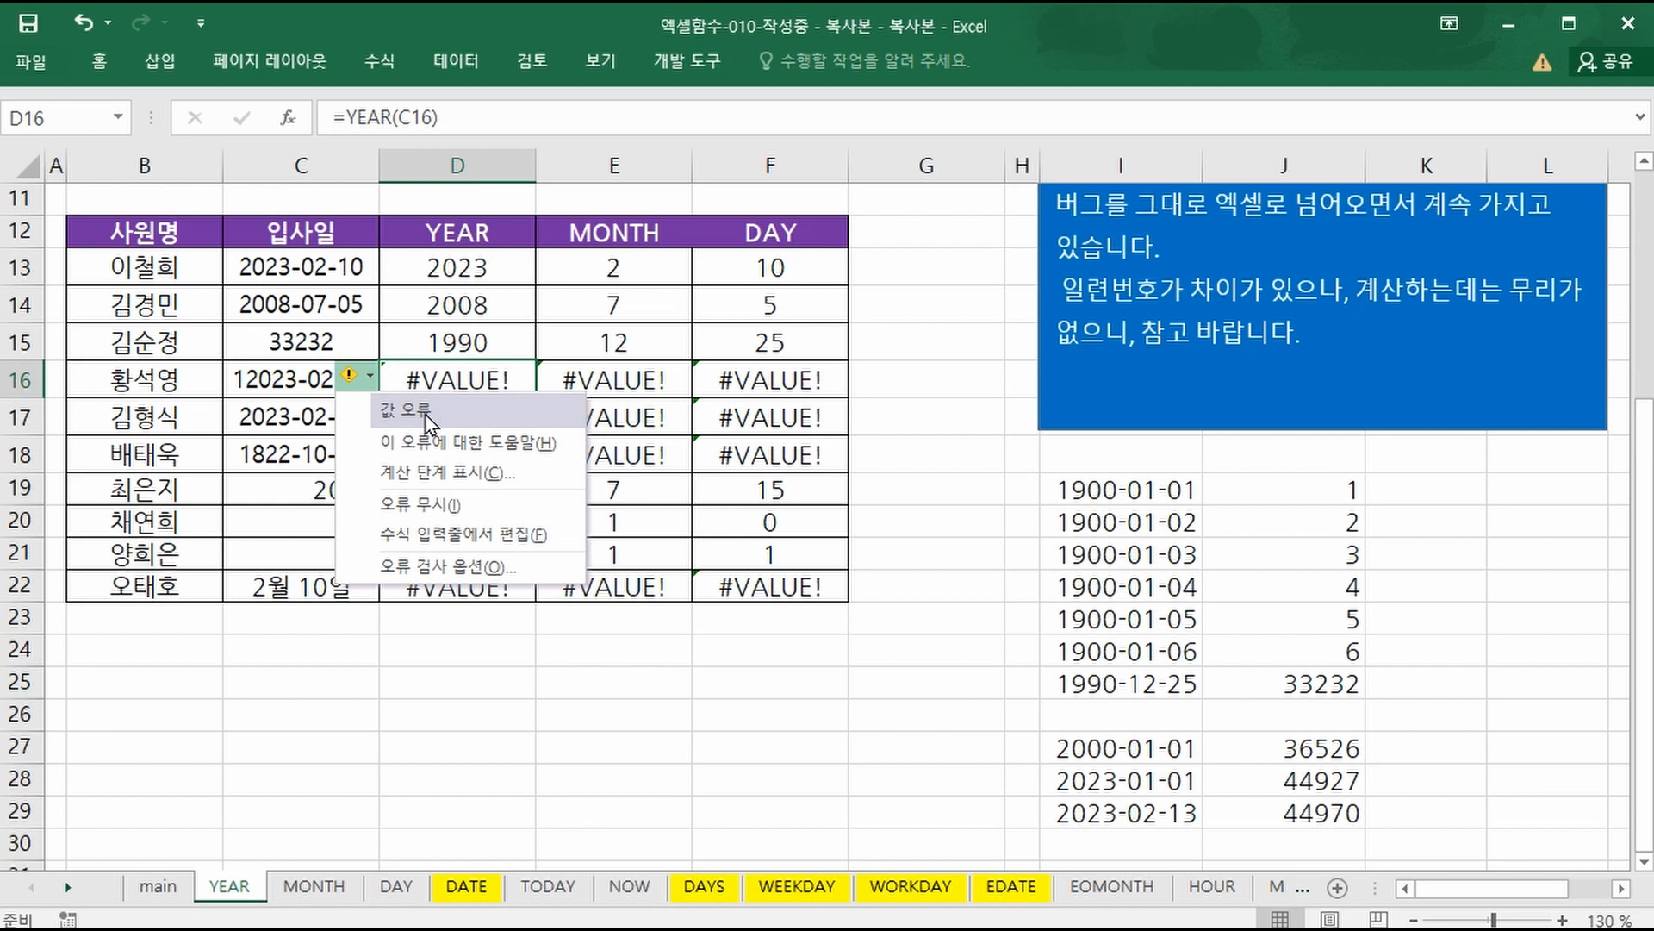
pyautogui.press('Escape')
pyautogui.press('Down')
pyautogui.press('Down')
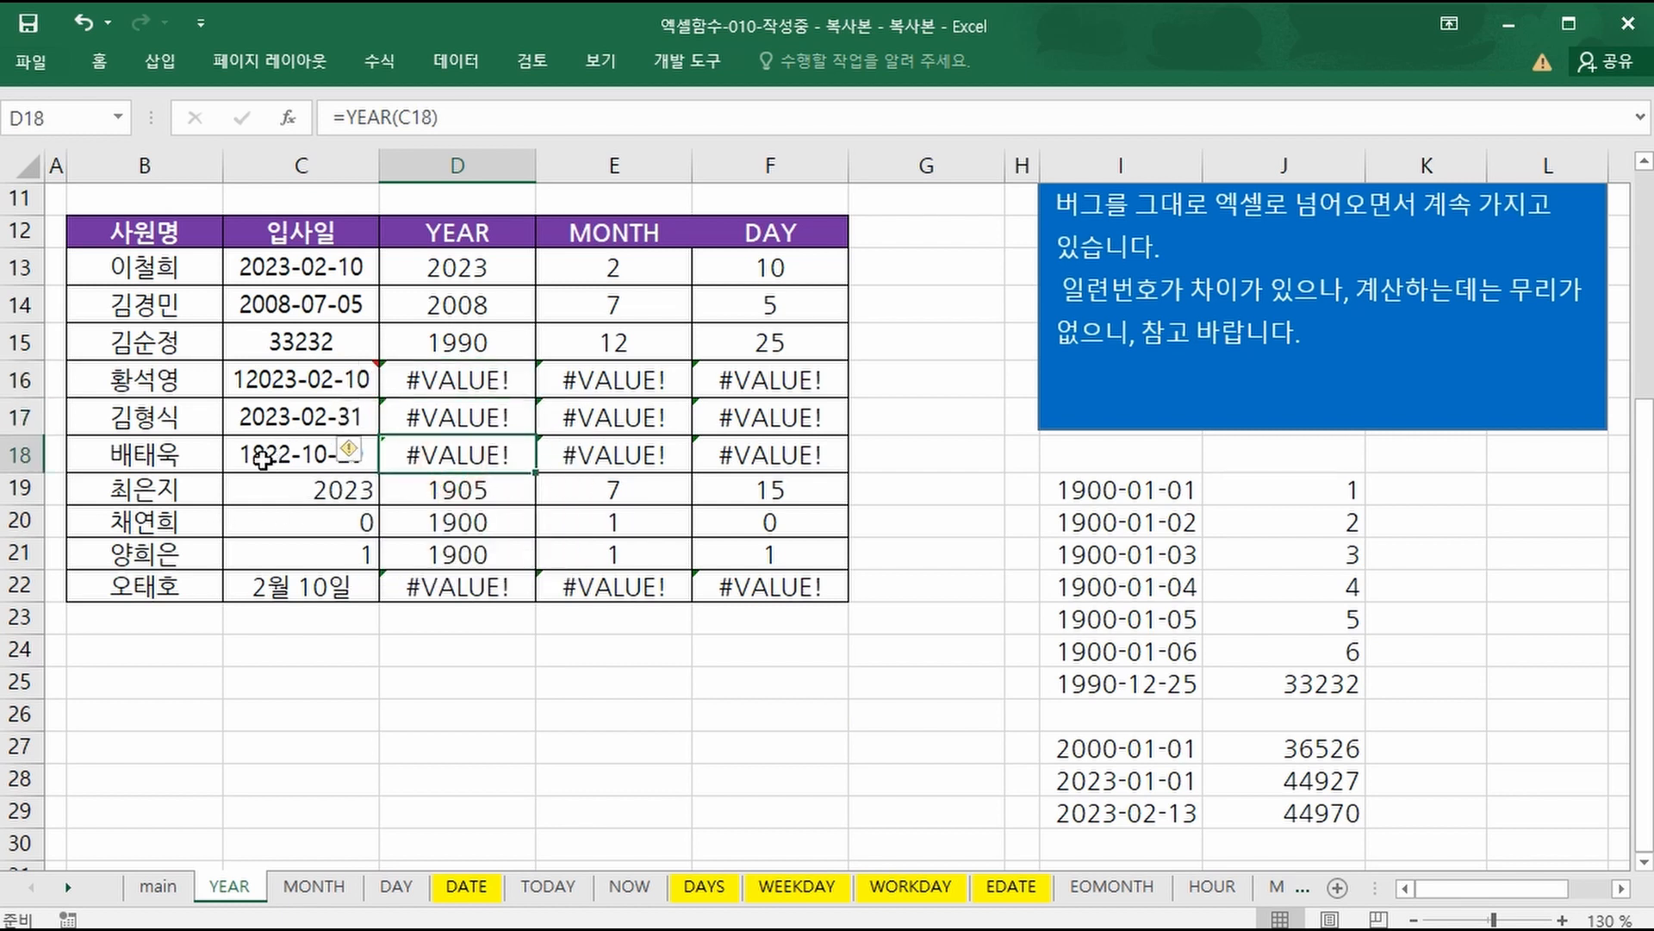
pyautogui.moveTo(155, 417); pyautogui.dragTo(280, 417)
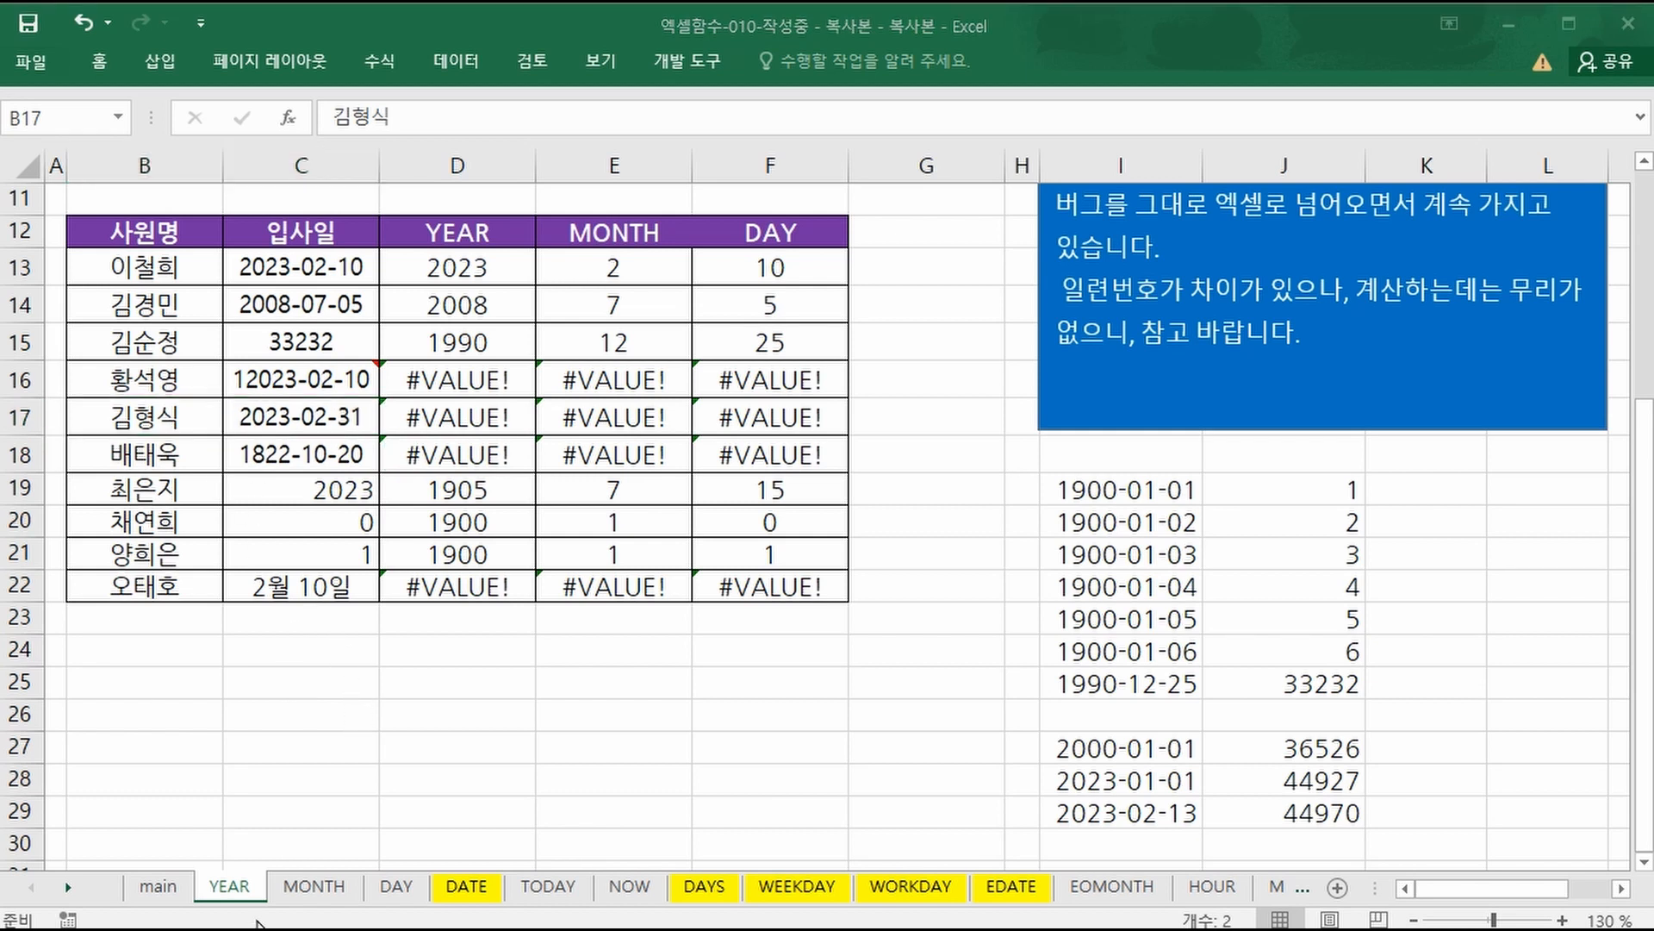
pyautogui.click(418, 686)
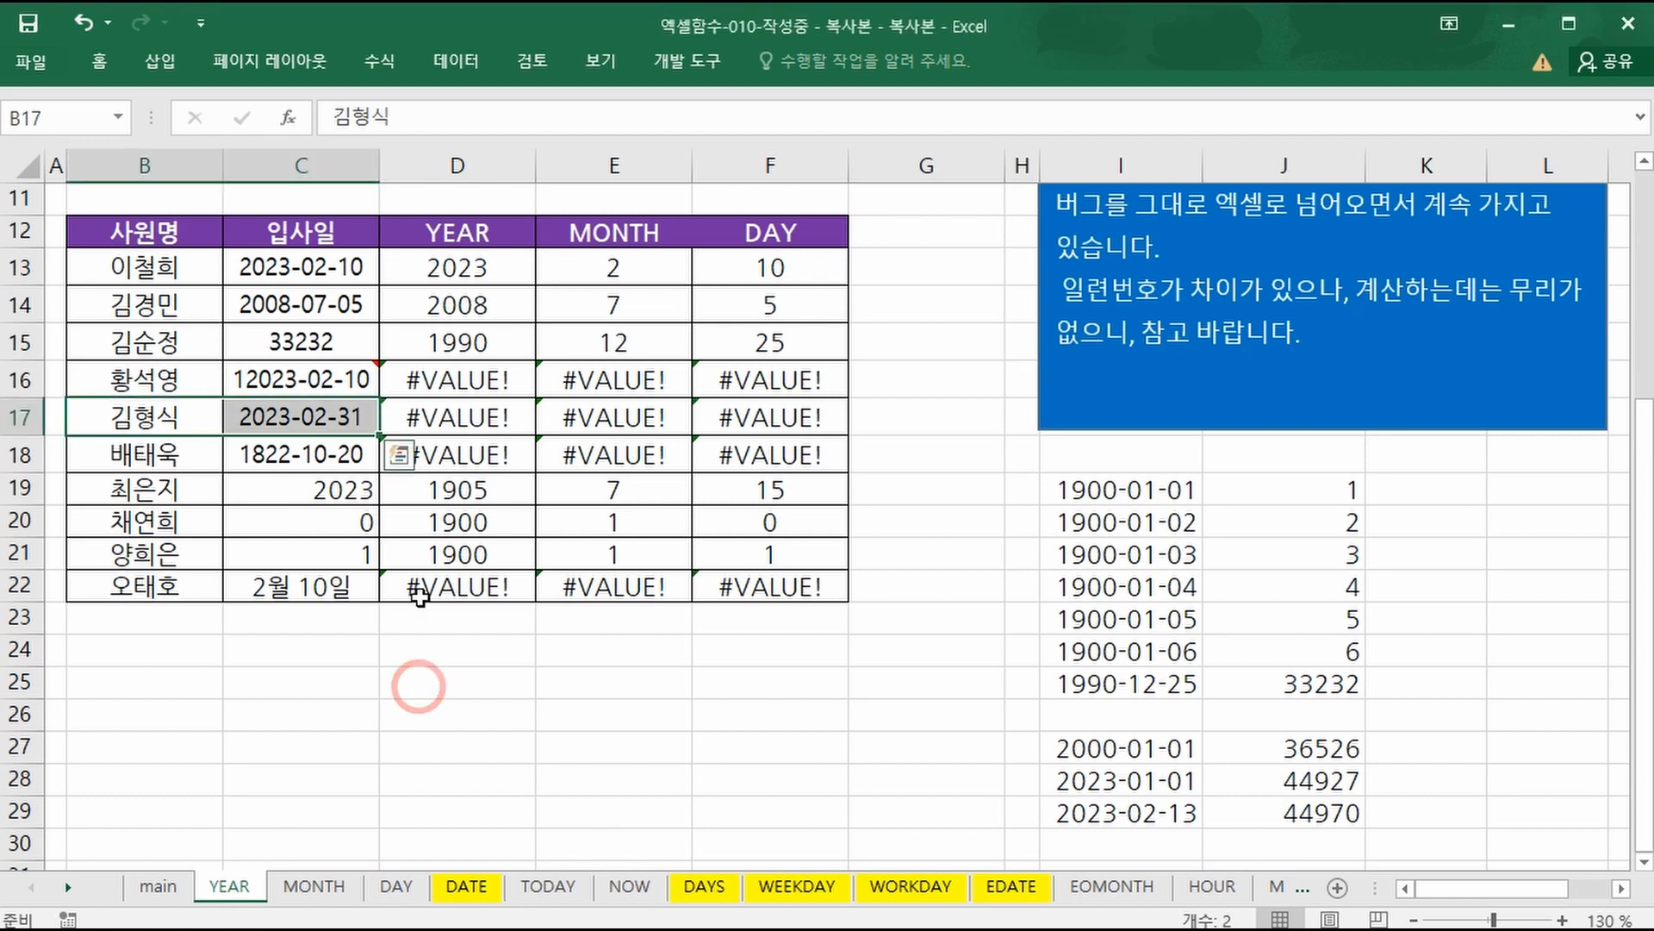
pyautogui.click(515, 417)
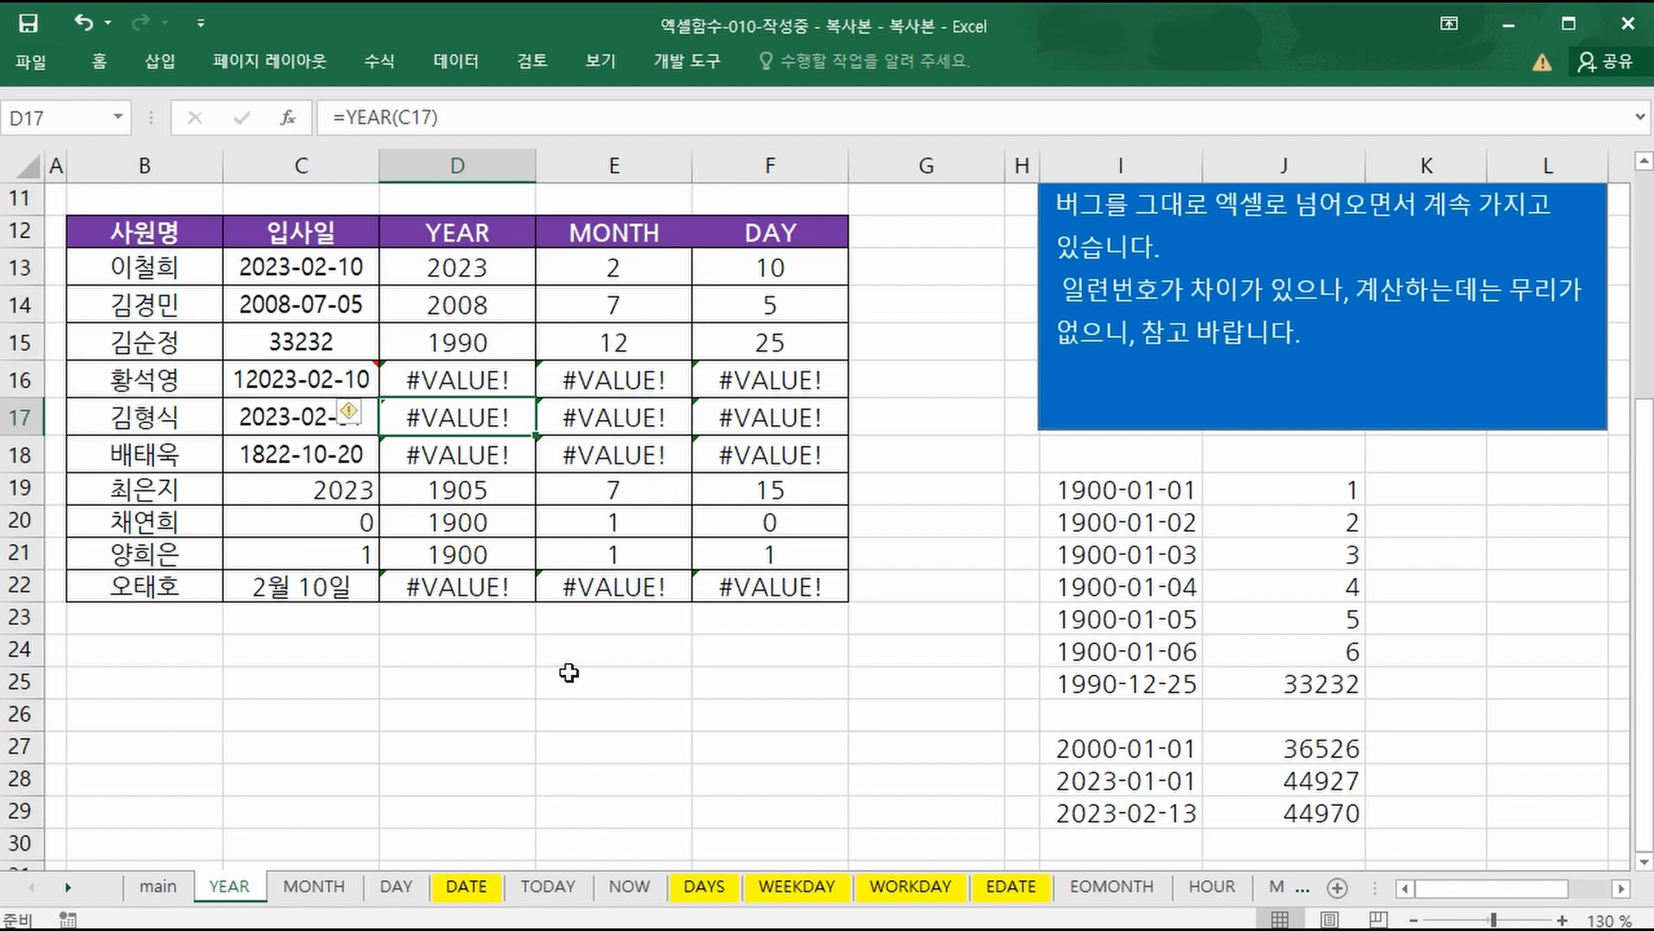
pyautogui.click(369, 414)
pyautogui.click(355, 722)
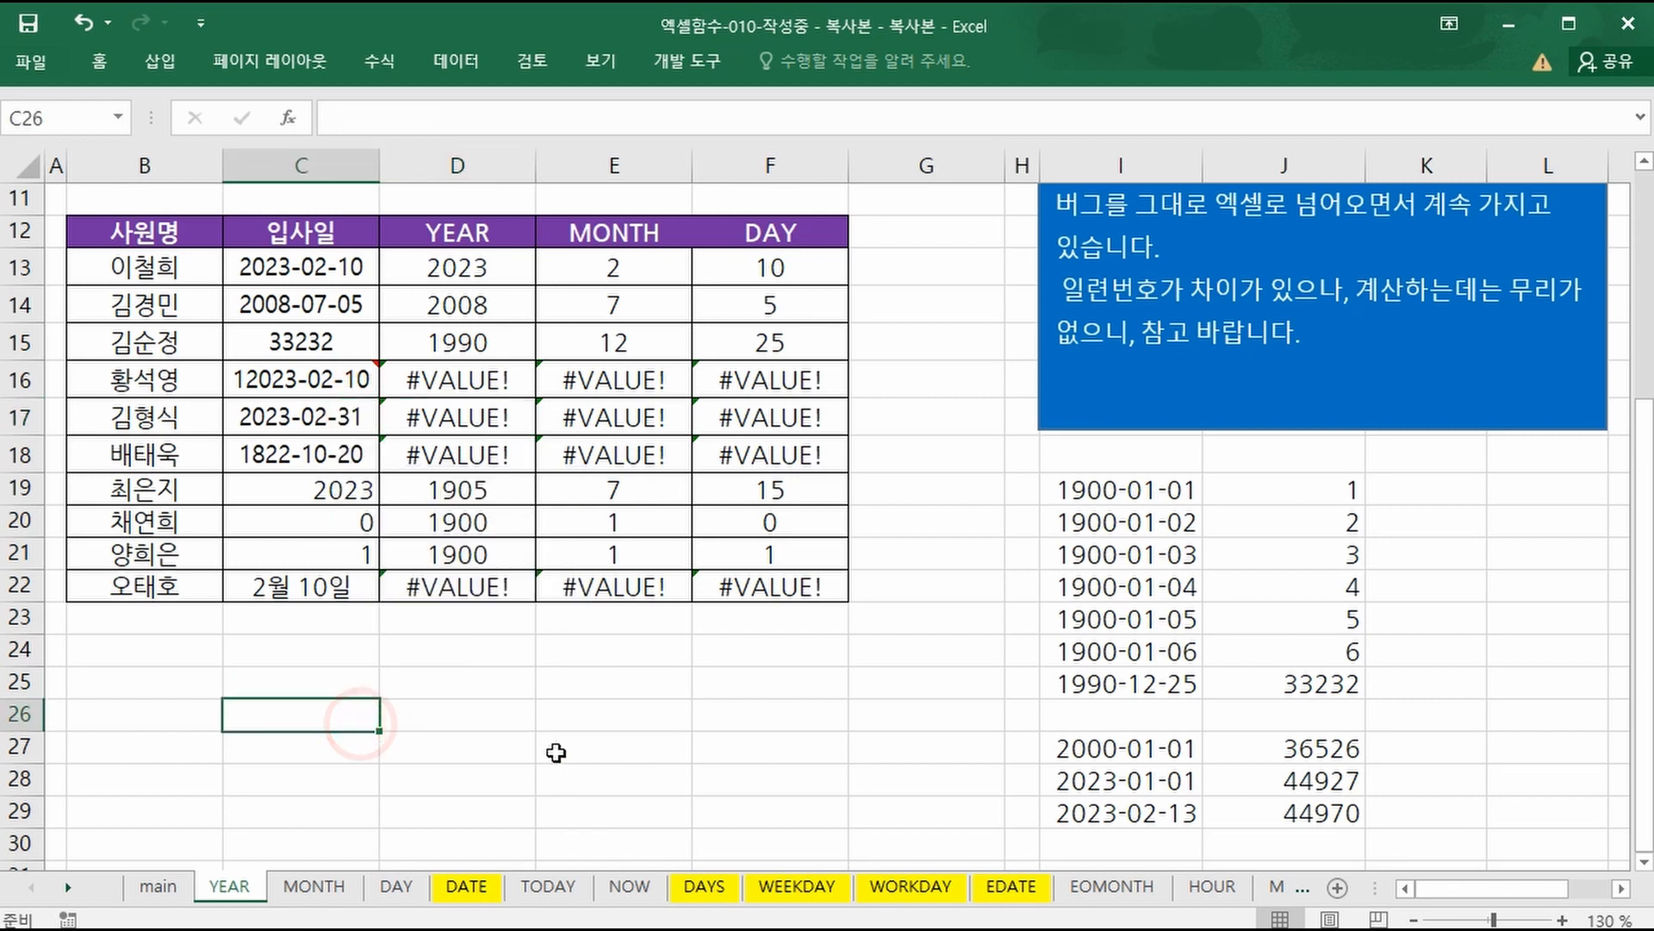
pyautogui.click(292, 446)
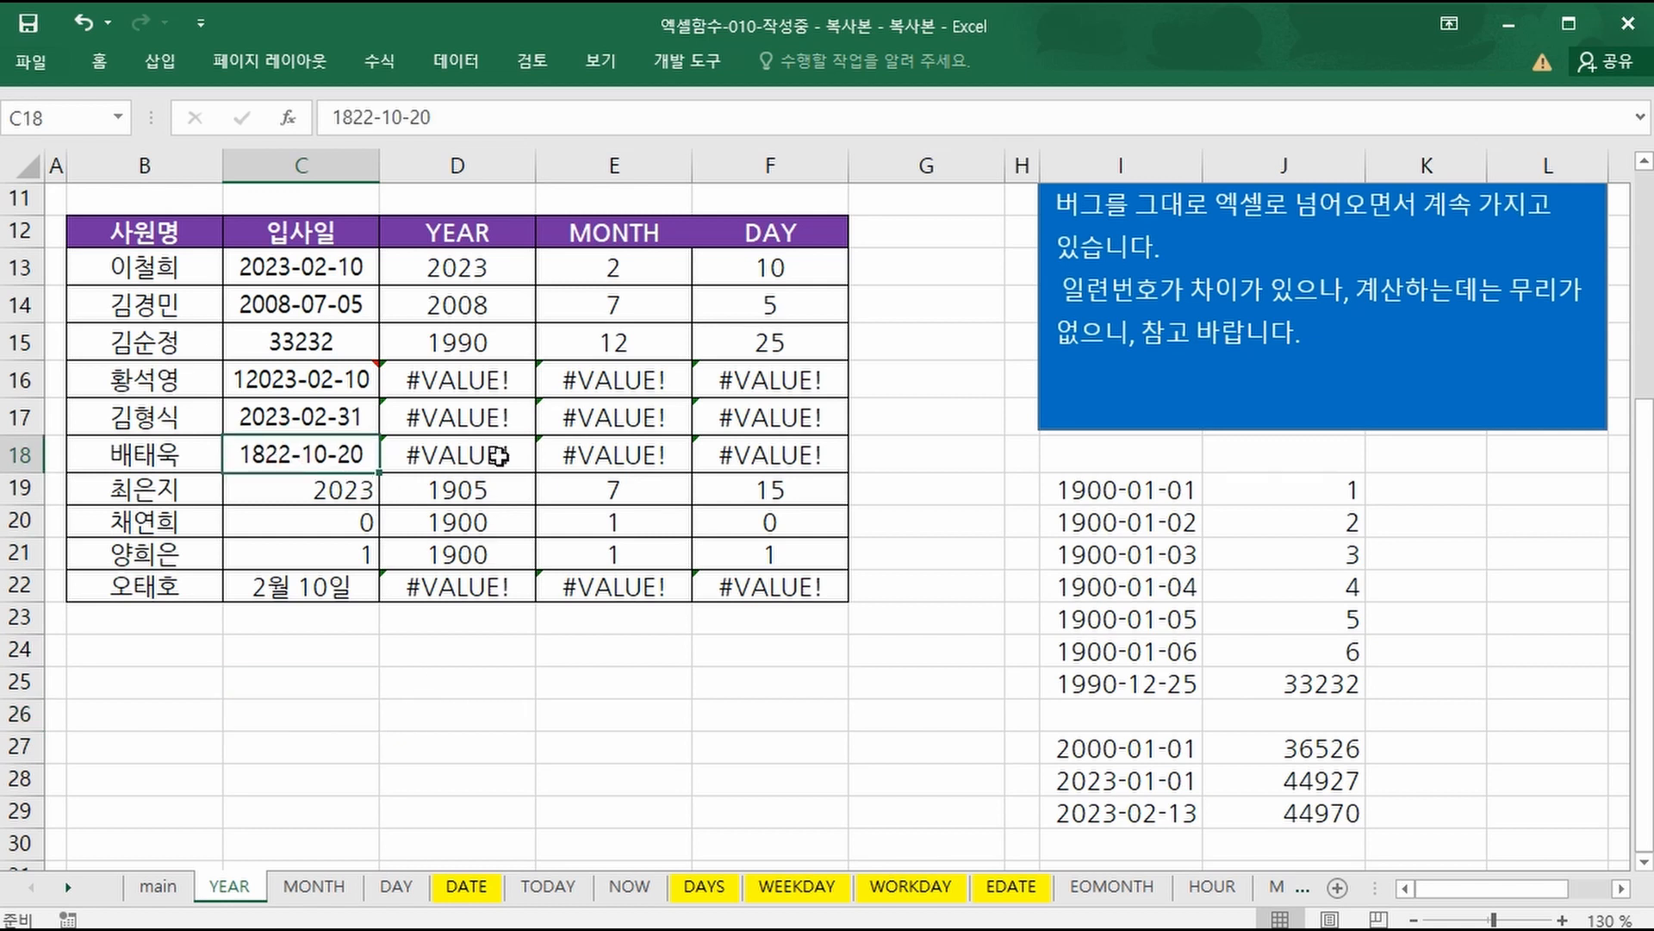
pyautogui.hotkey('ctrl', '2')
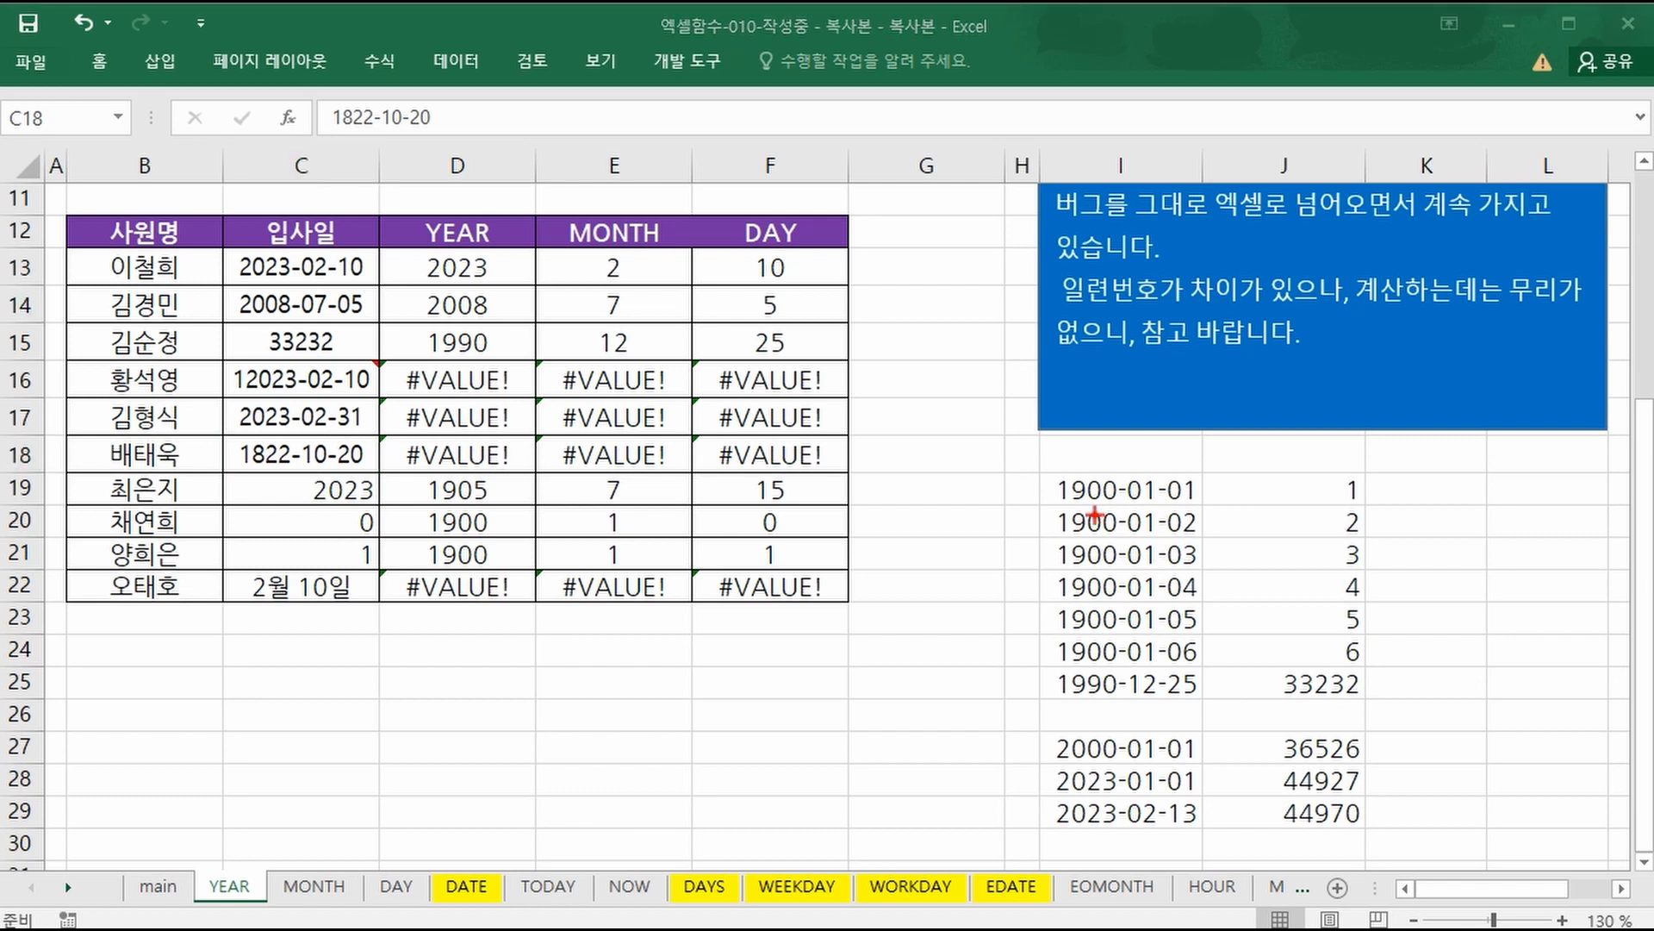
pyautogui.moveTo(1058, 508); pyautogui.dragTo(1396, 508)
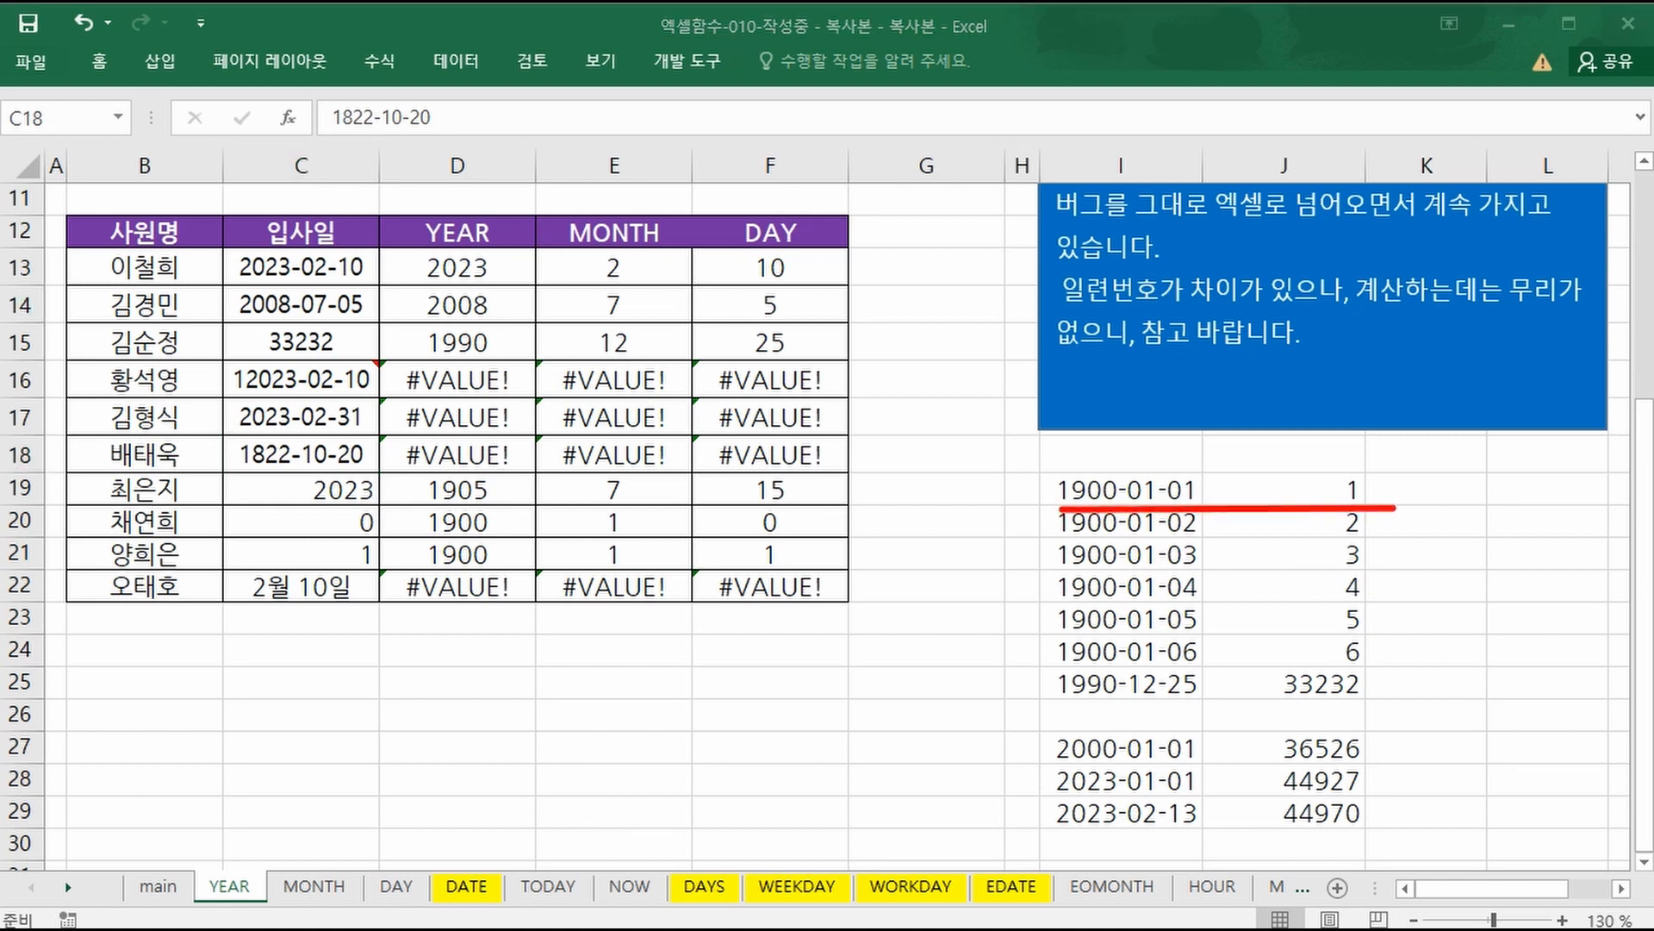
pyautogui.moveTo(1295, 473); pyautogui.dragTo(1392, 509)
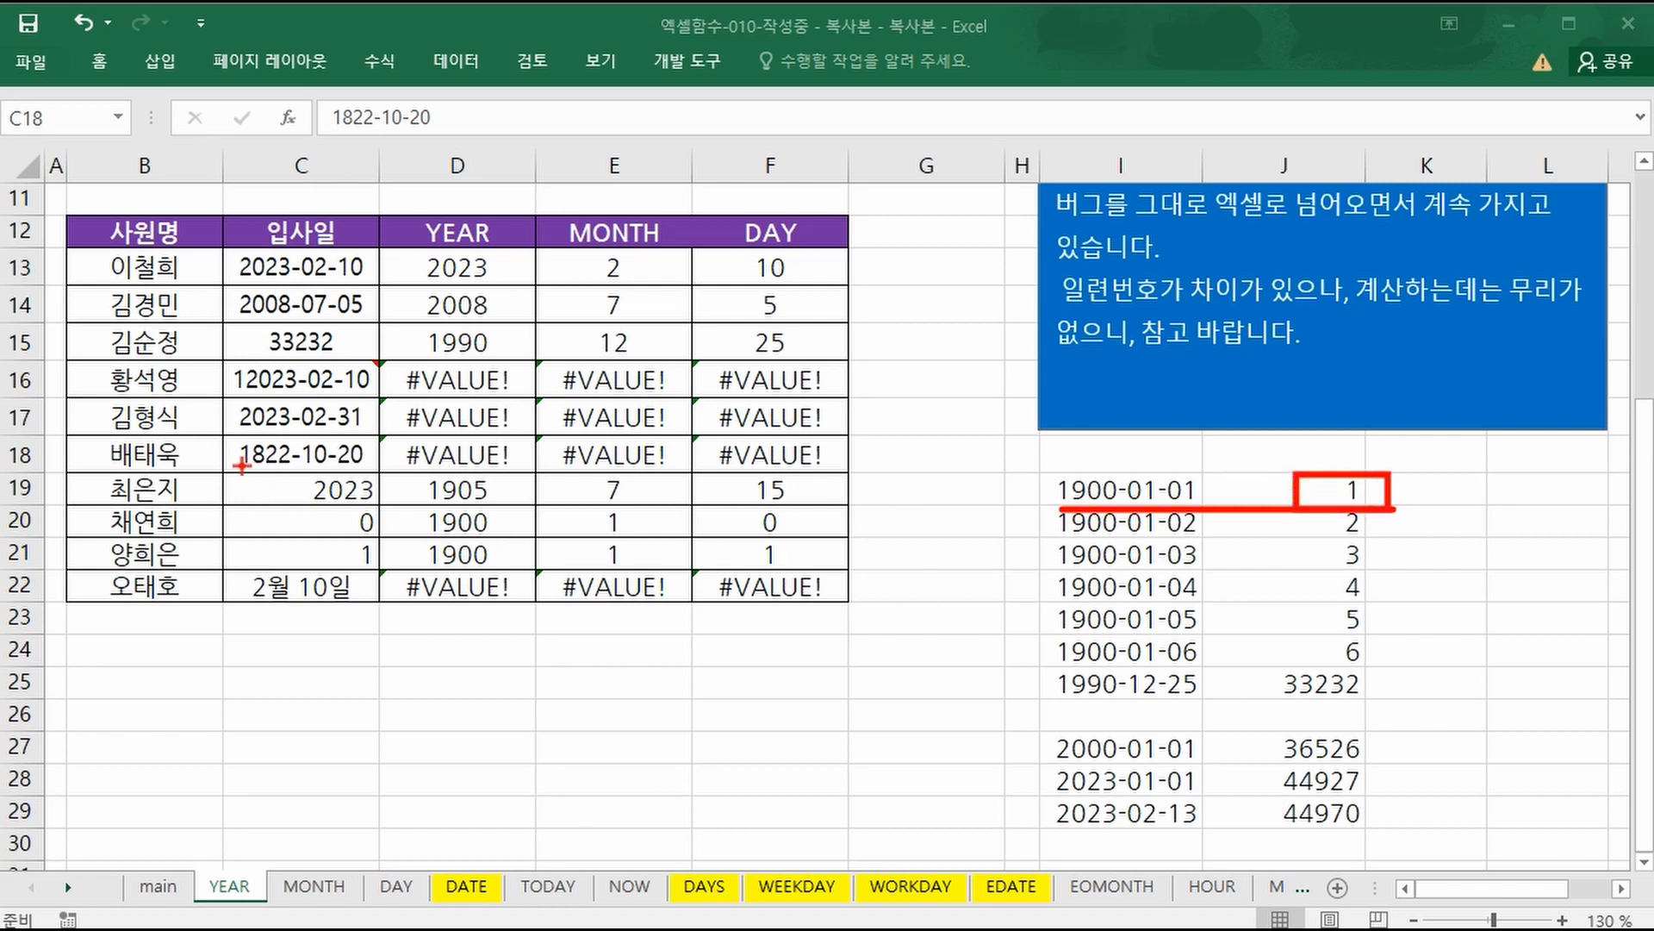
pyautogui.moveTo(239, 471); pyautogui.dragTo(379, 467)
pyautogui.press('Escape')
pyautogui.click(769, 746)
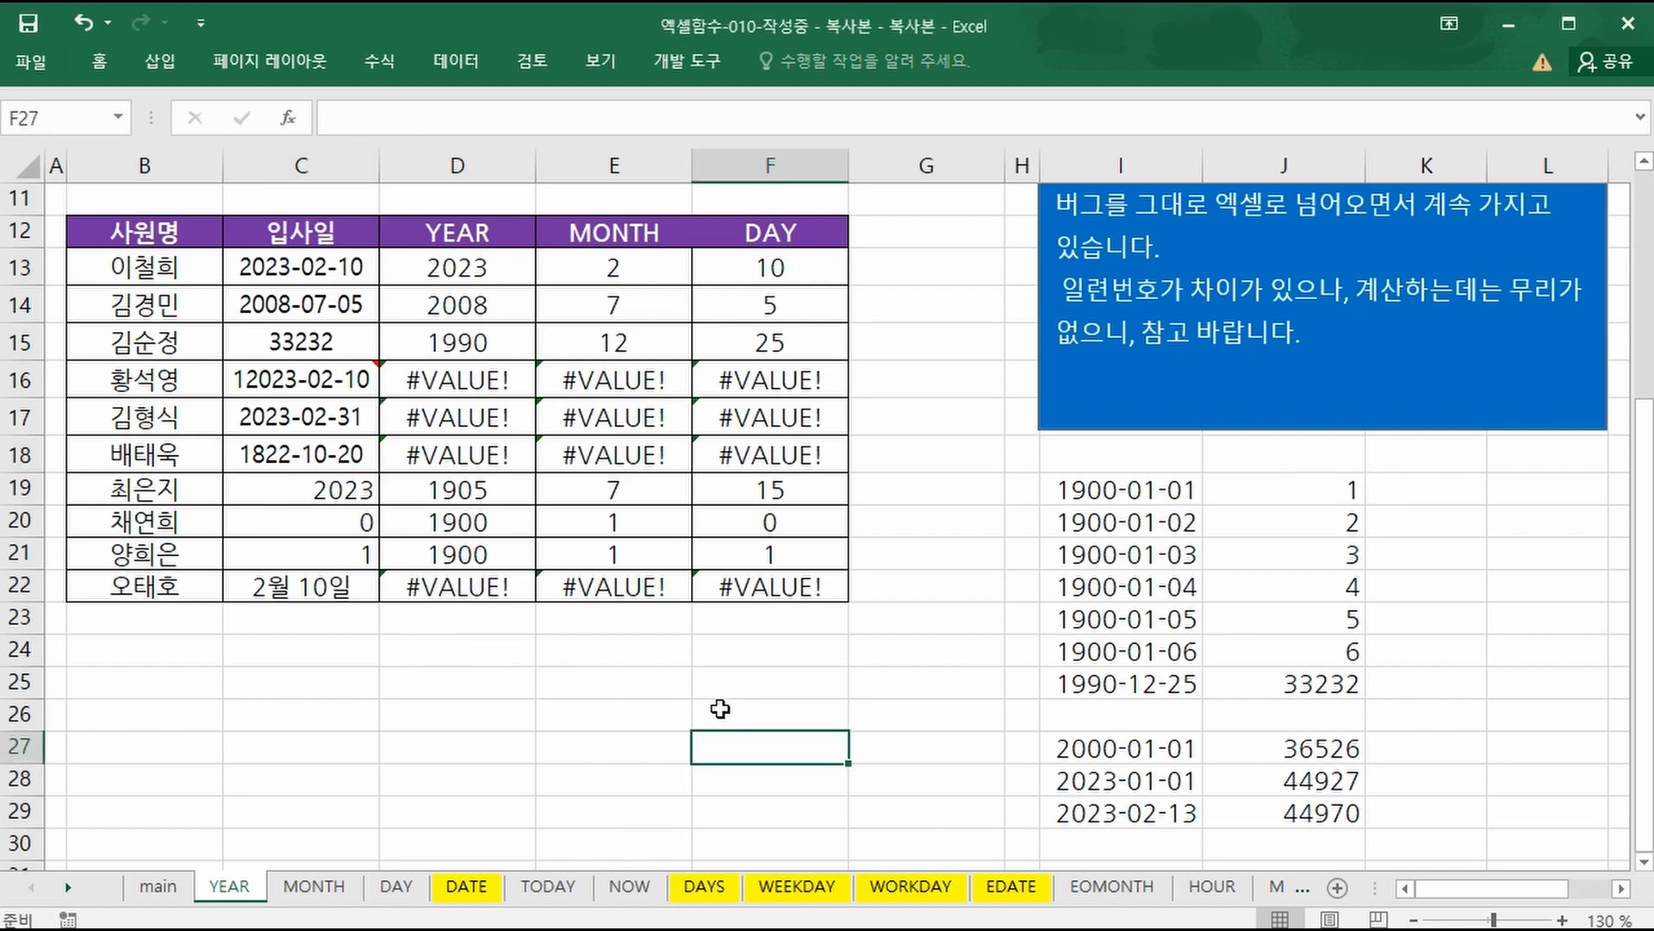
pyautogui.hotkey('ctrl', '2')
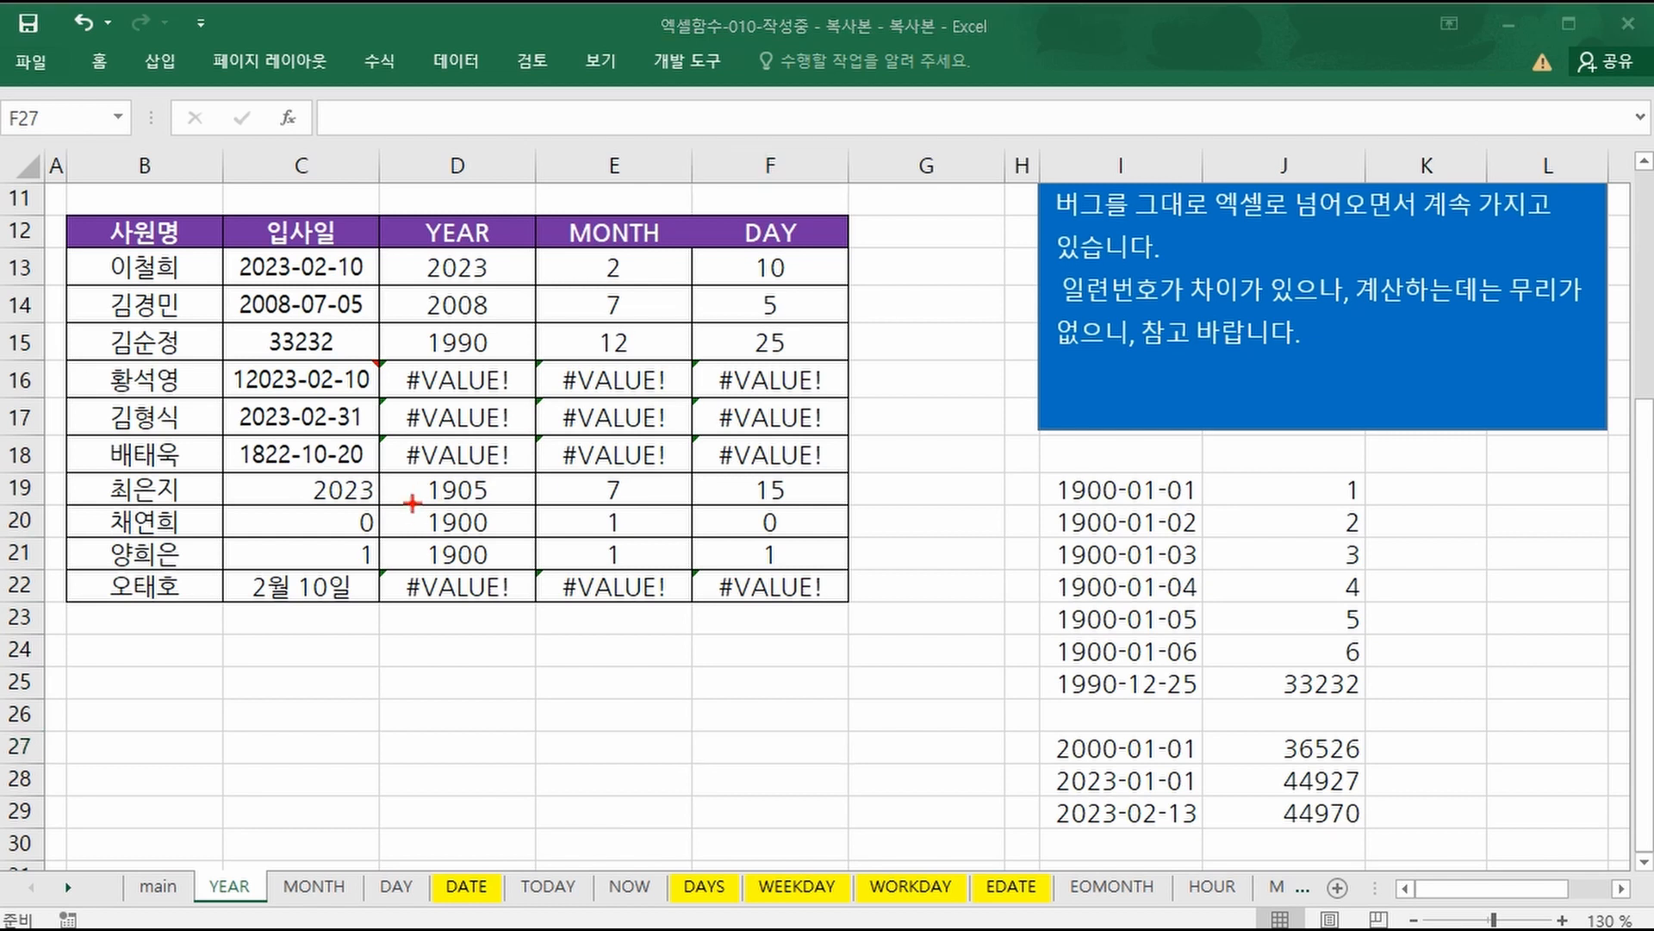
pyautogui.moveTo(422, 503); pyautogui.dragTo(827, 503)
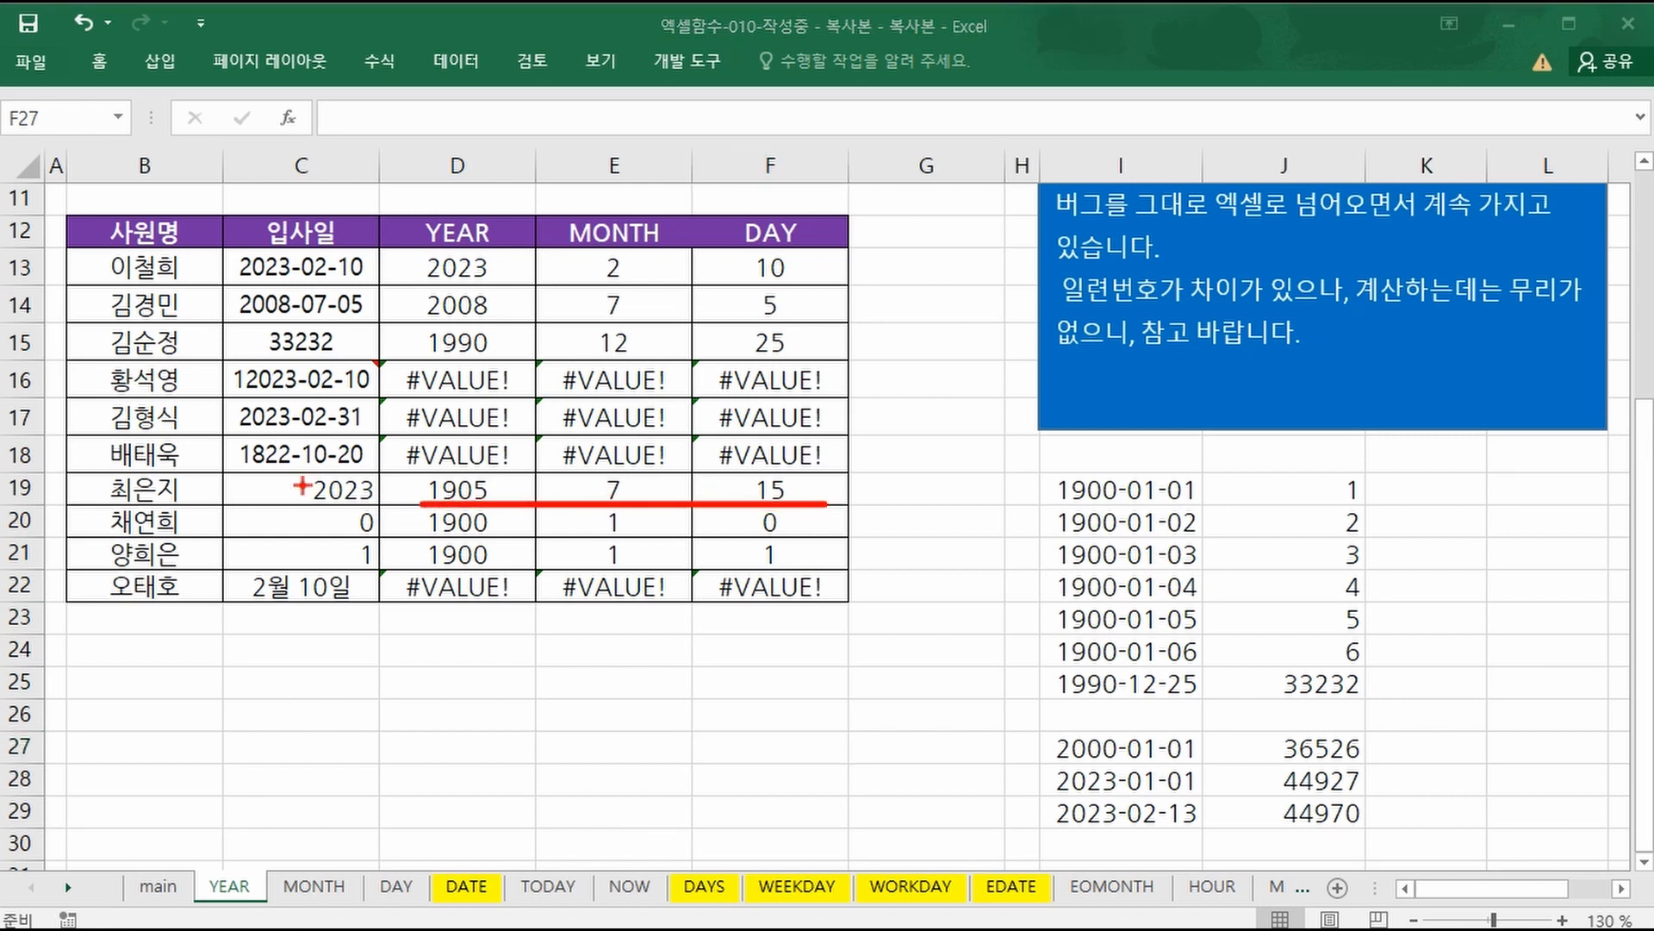
# Box the hire-date values in C19, C20 and C21, underline their YEAR, MONTH and DAY results, and clear the markings.
pyautogui.moveTo(297, 472); pyautogui.dragTo(380, 506)
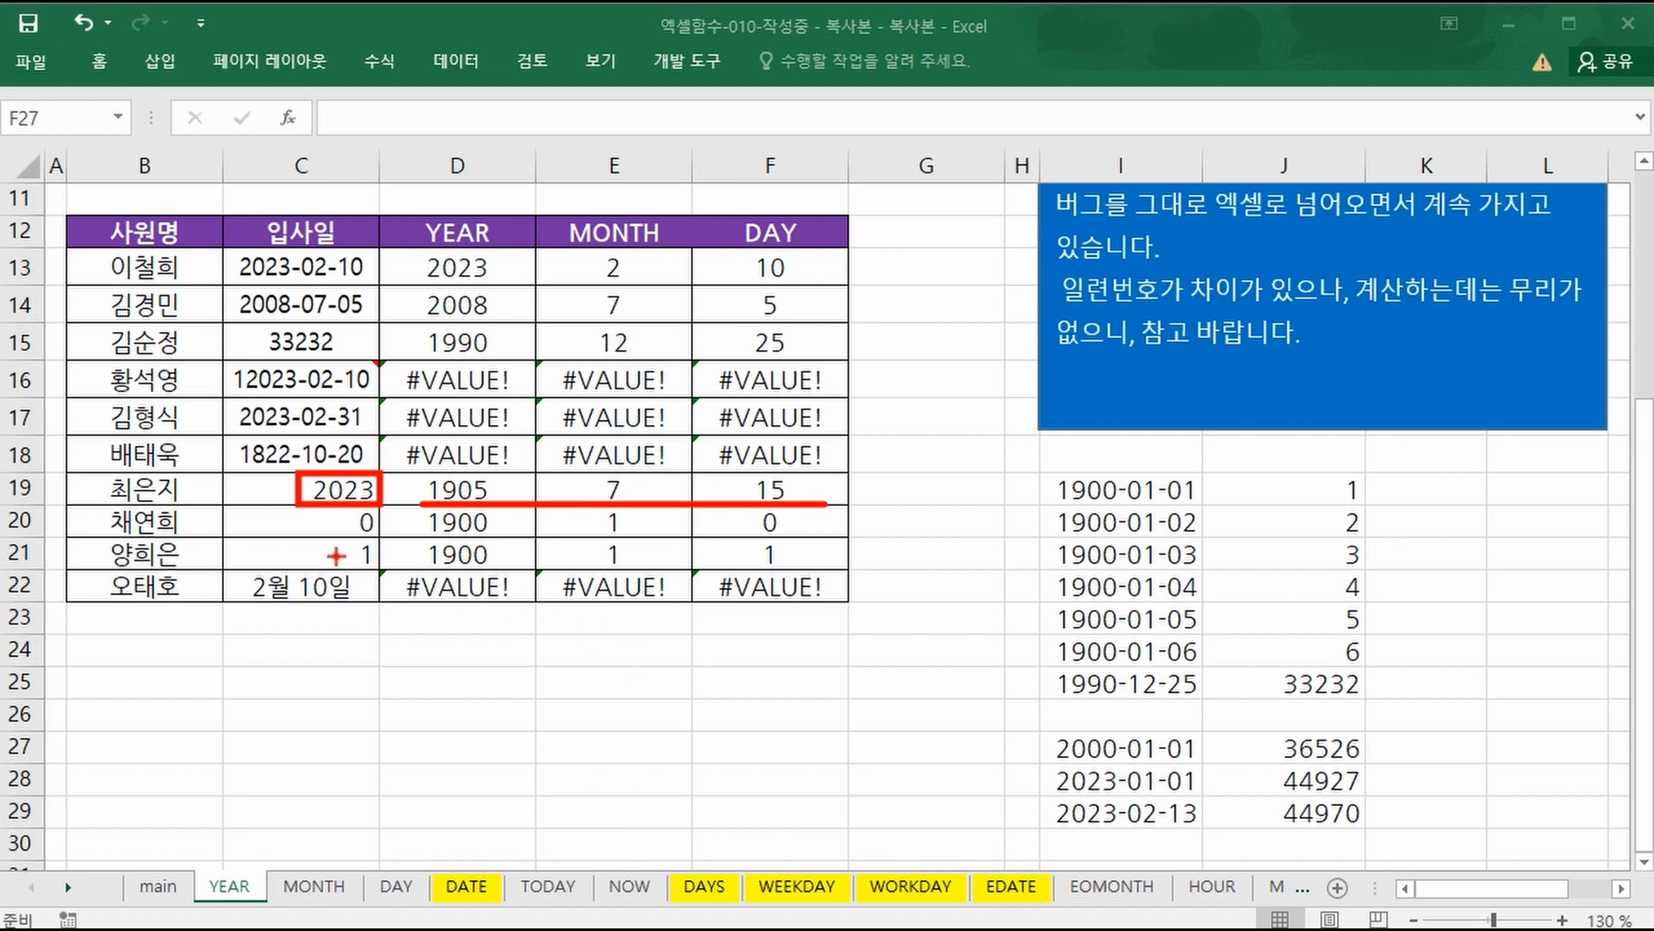
pyautogui.moveTo(343, 505); pyautogui.dragTo(389, 540)
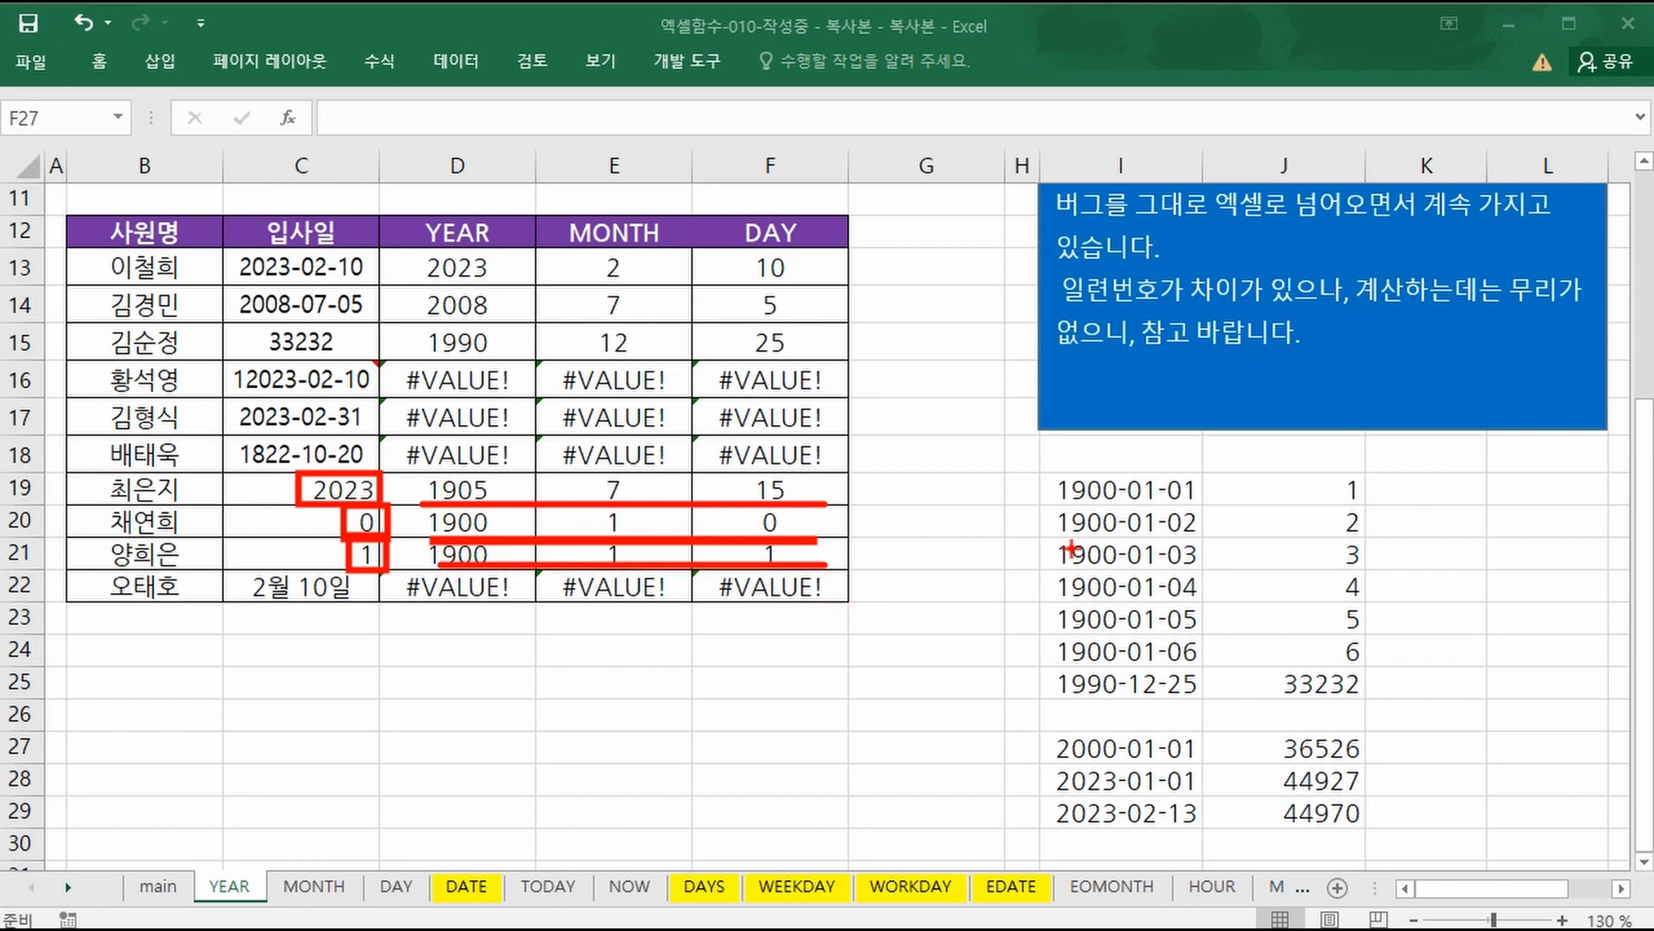
pyautogui.rightClick(465, 687)
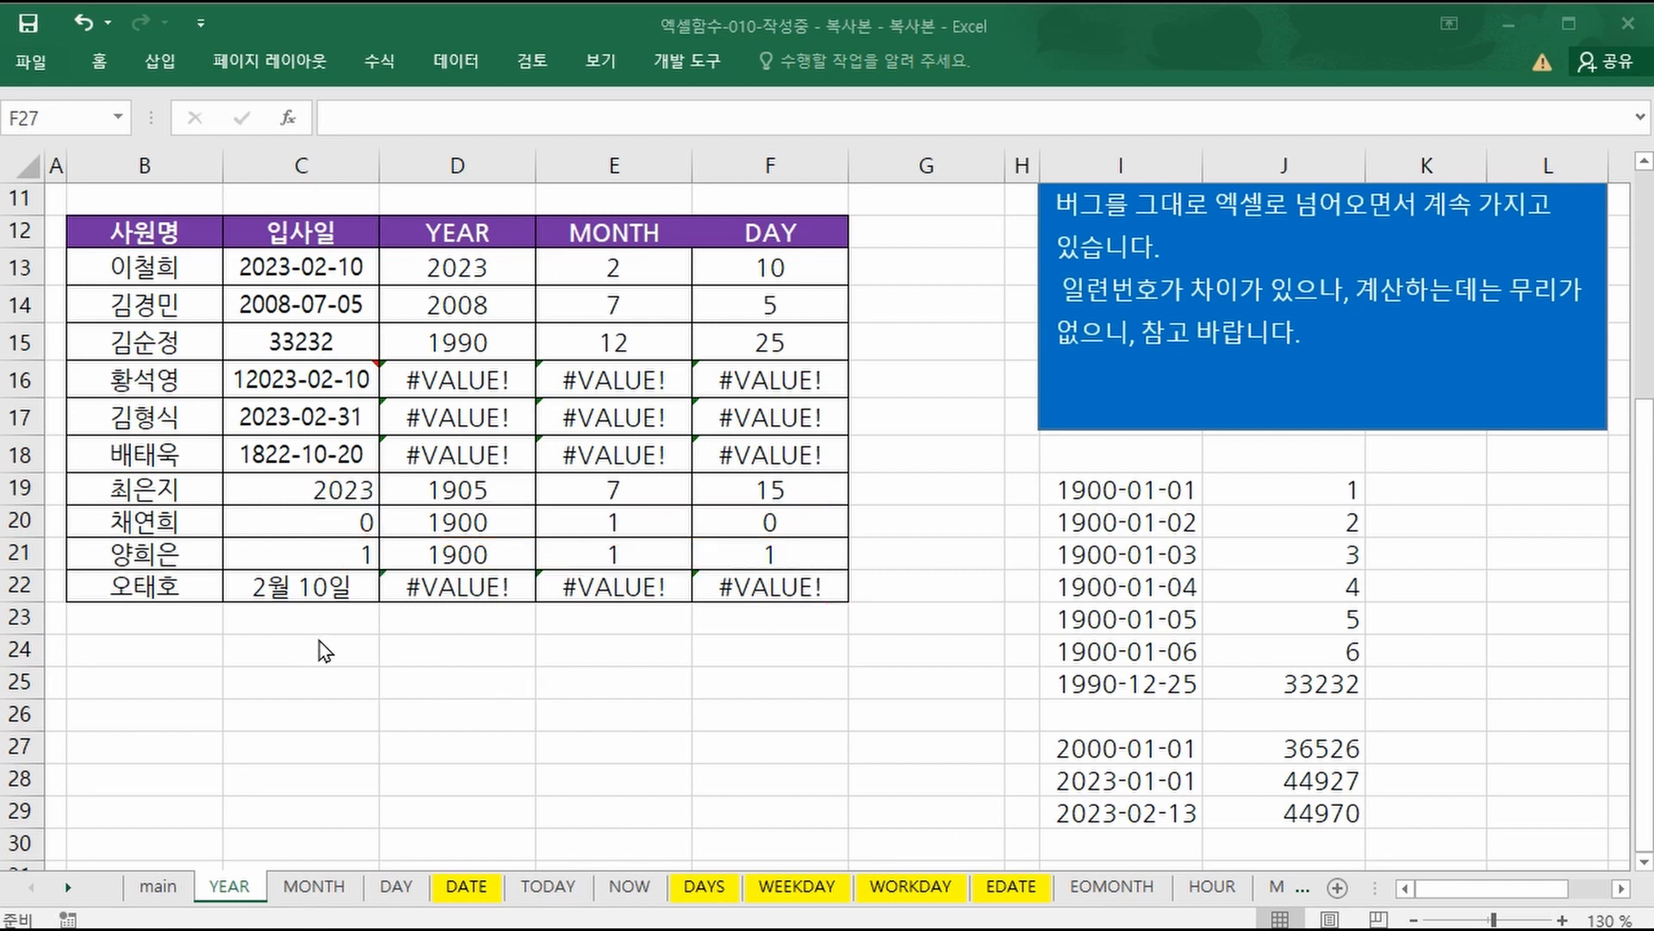
# Replace the hire date in C21 with -1 and check the error details of the YEAR formula in D21.
pyautogui.click(357, 553)
pyautogui.write('-1')
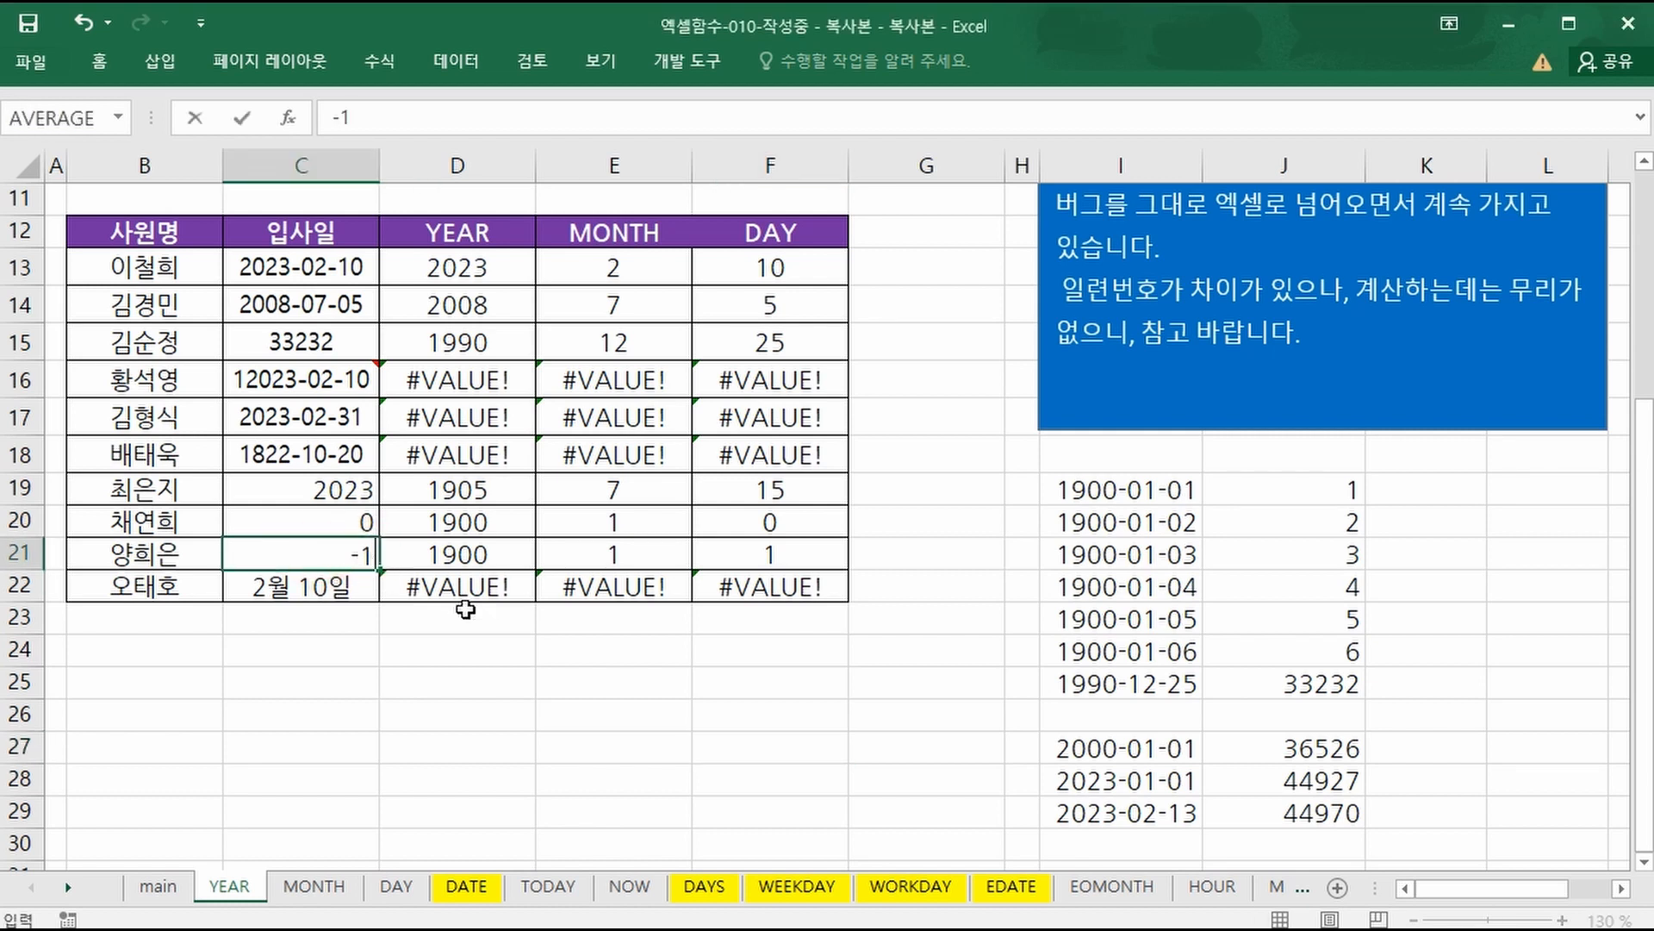
pyautogui.press('Return')
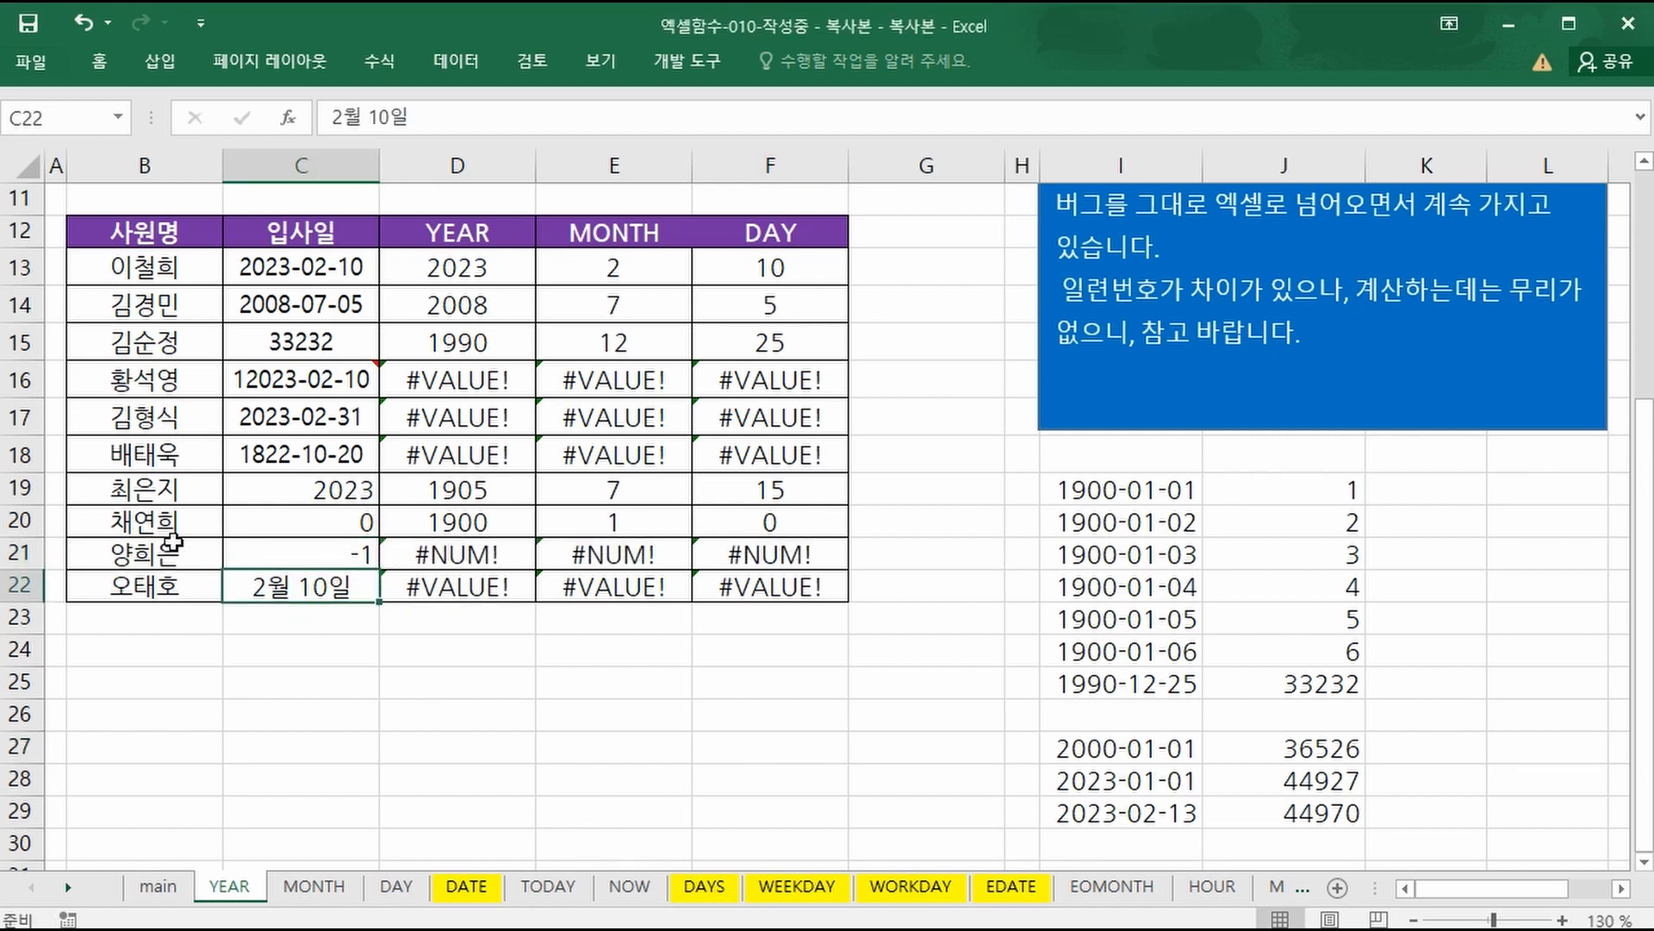
pyautogui.click(436, 551)
pyautogui.click(353, 550)
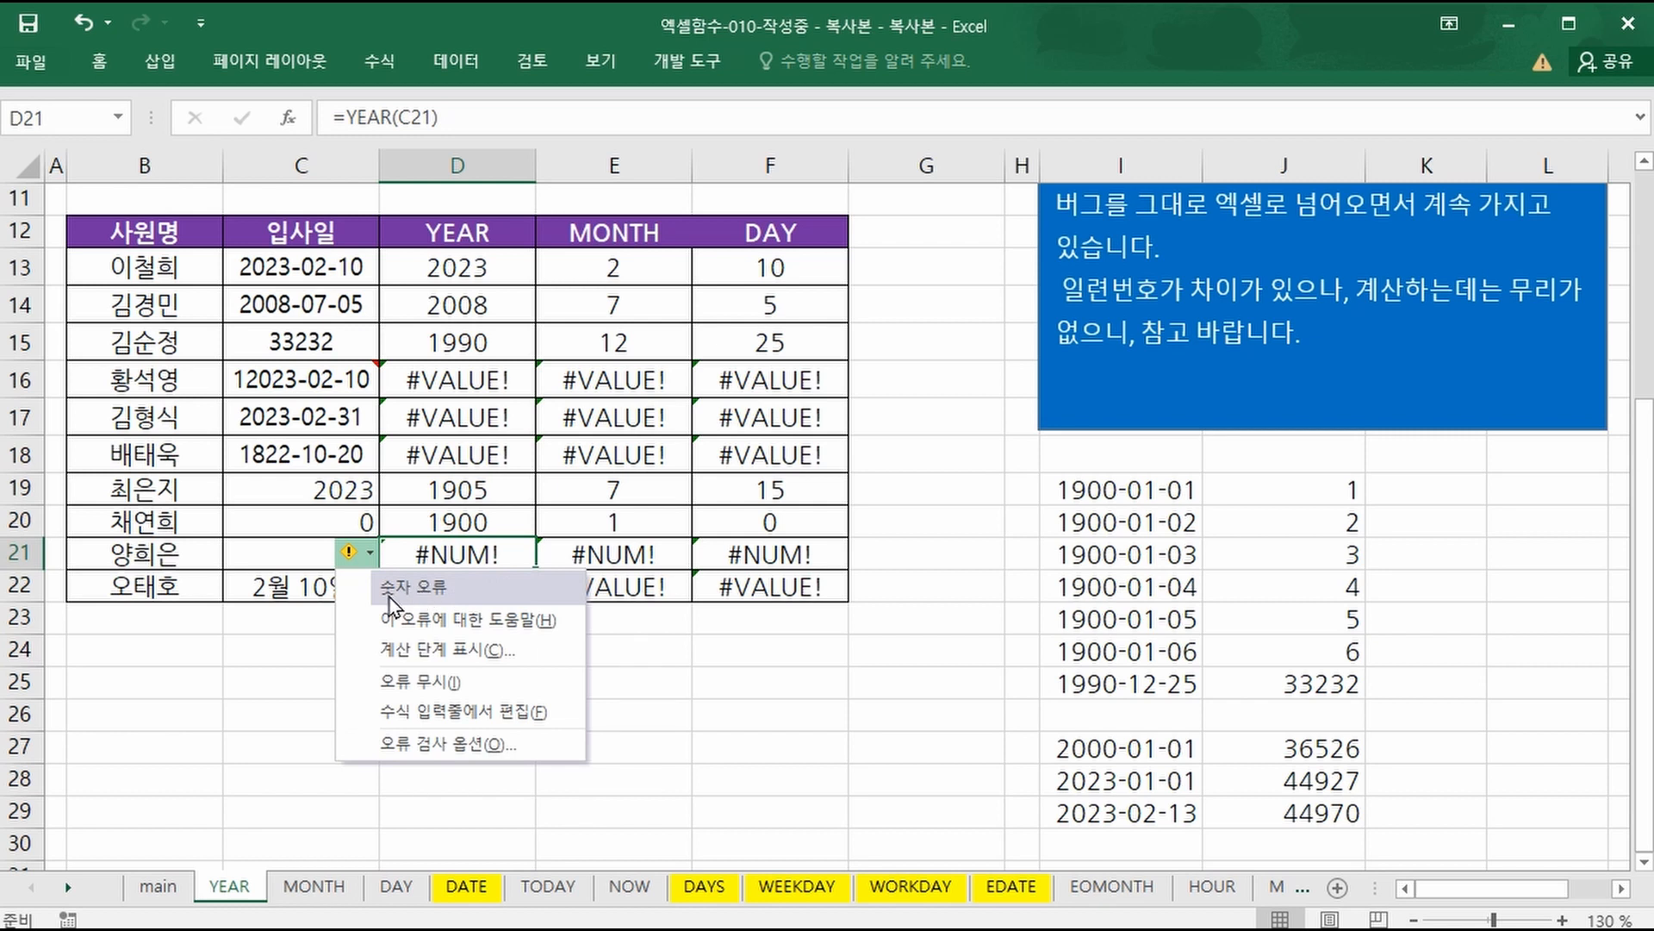
pyautogui.click(280, 714)
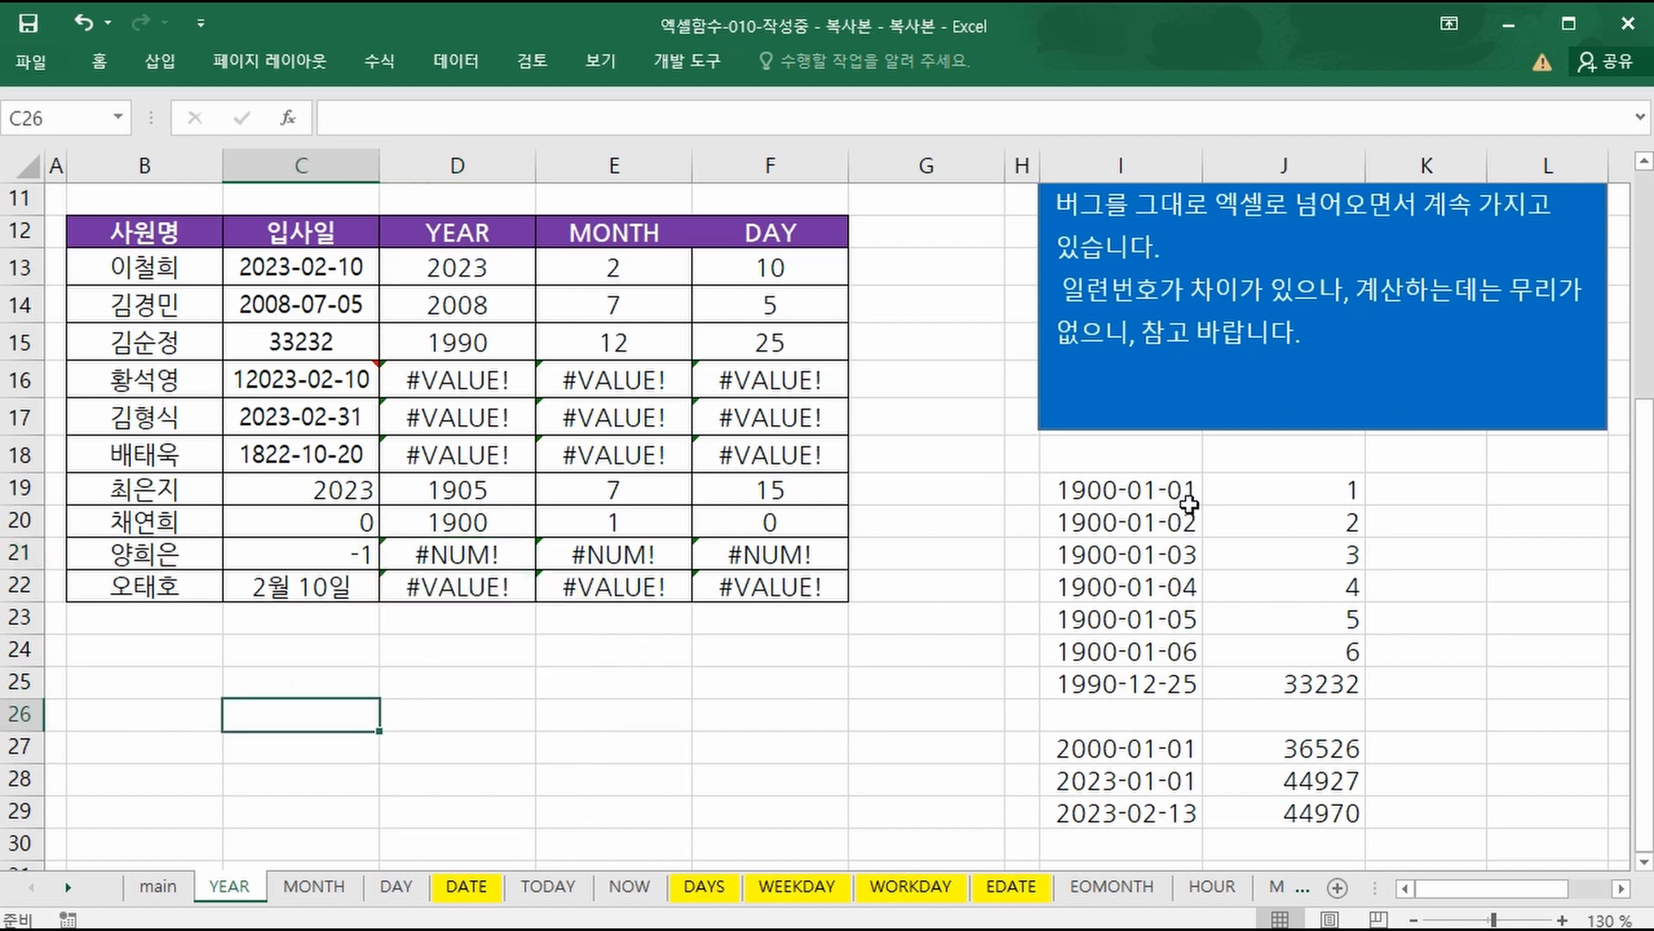
# Undo the last change to the hire date in C21.
pyautogui.click(332, 558)
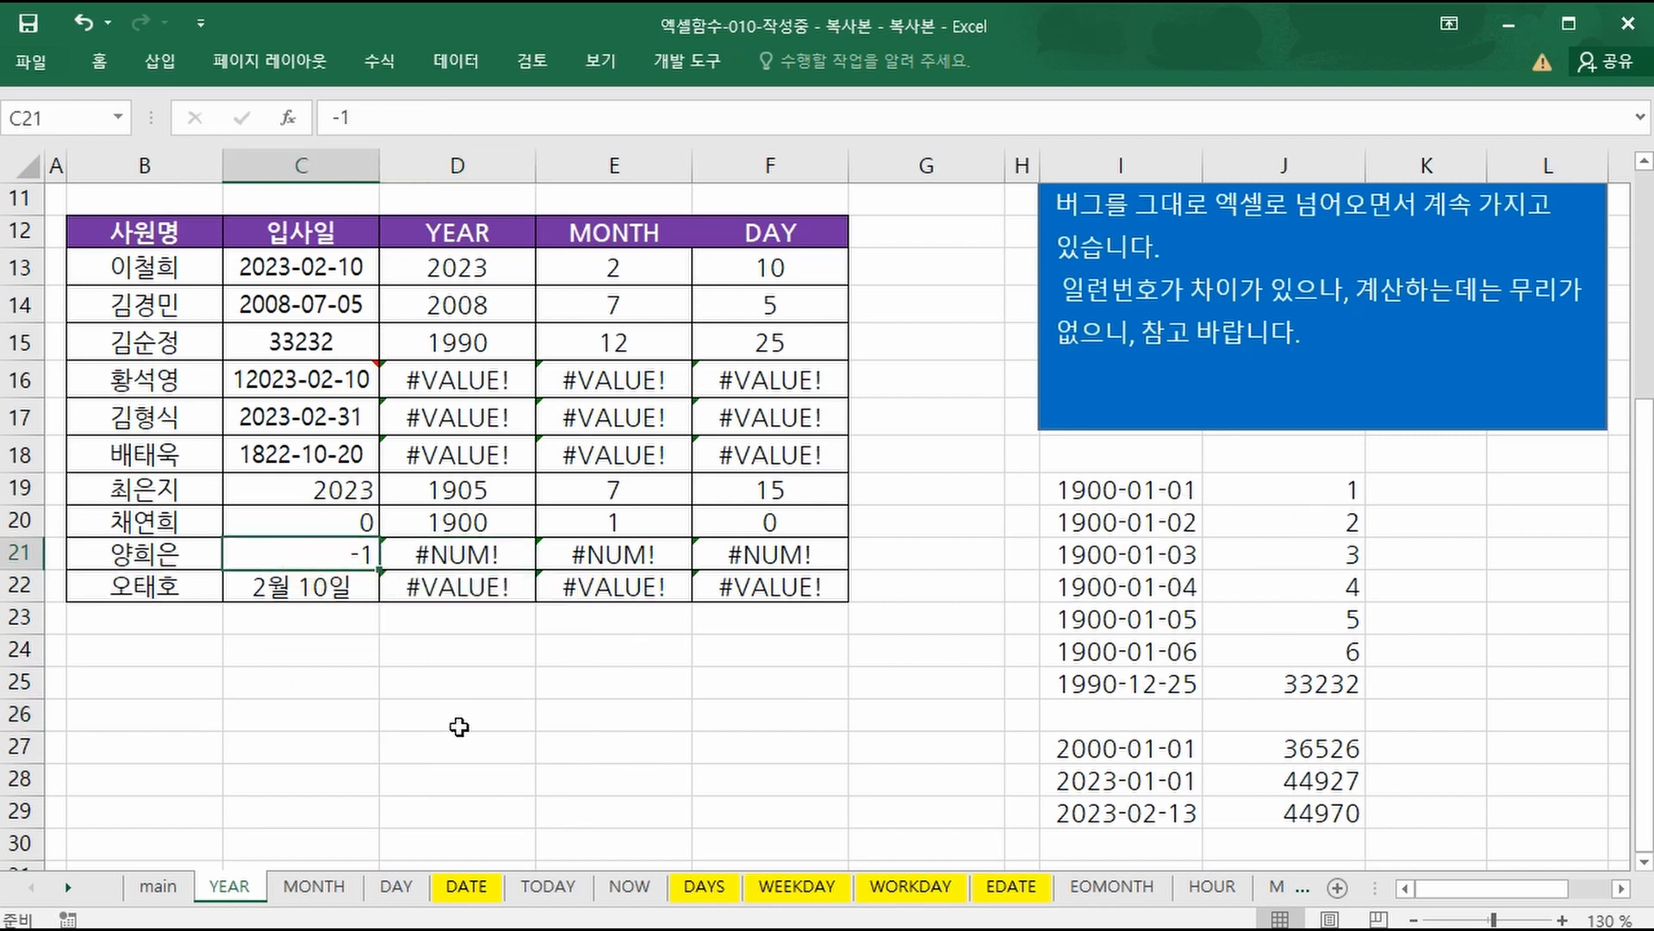
pyautogui.hotkey('ctrl', 'z')
pyautogui.click(459, 711)
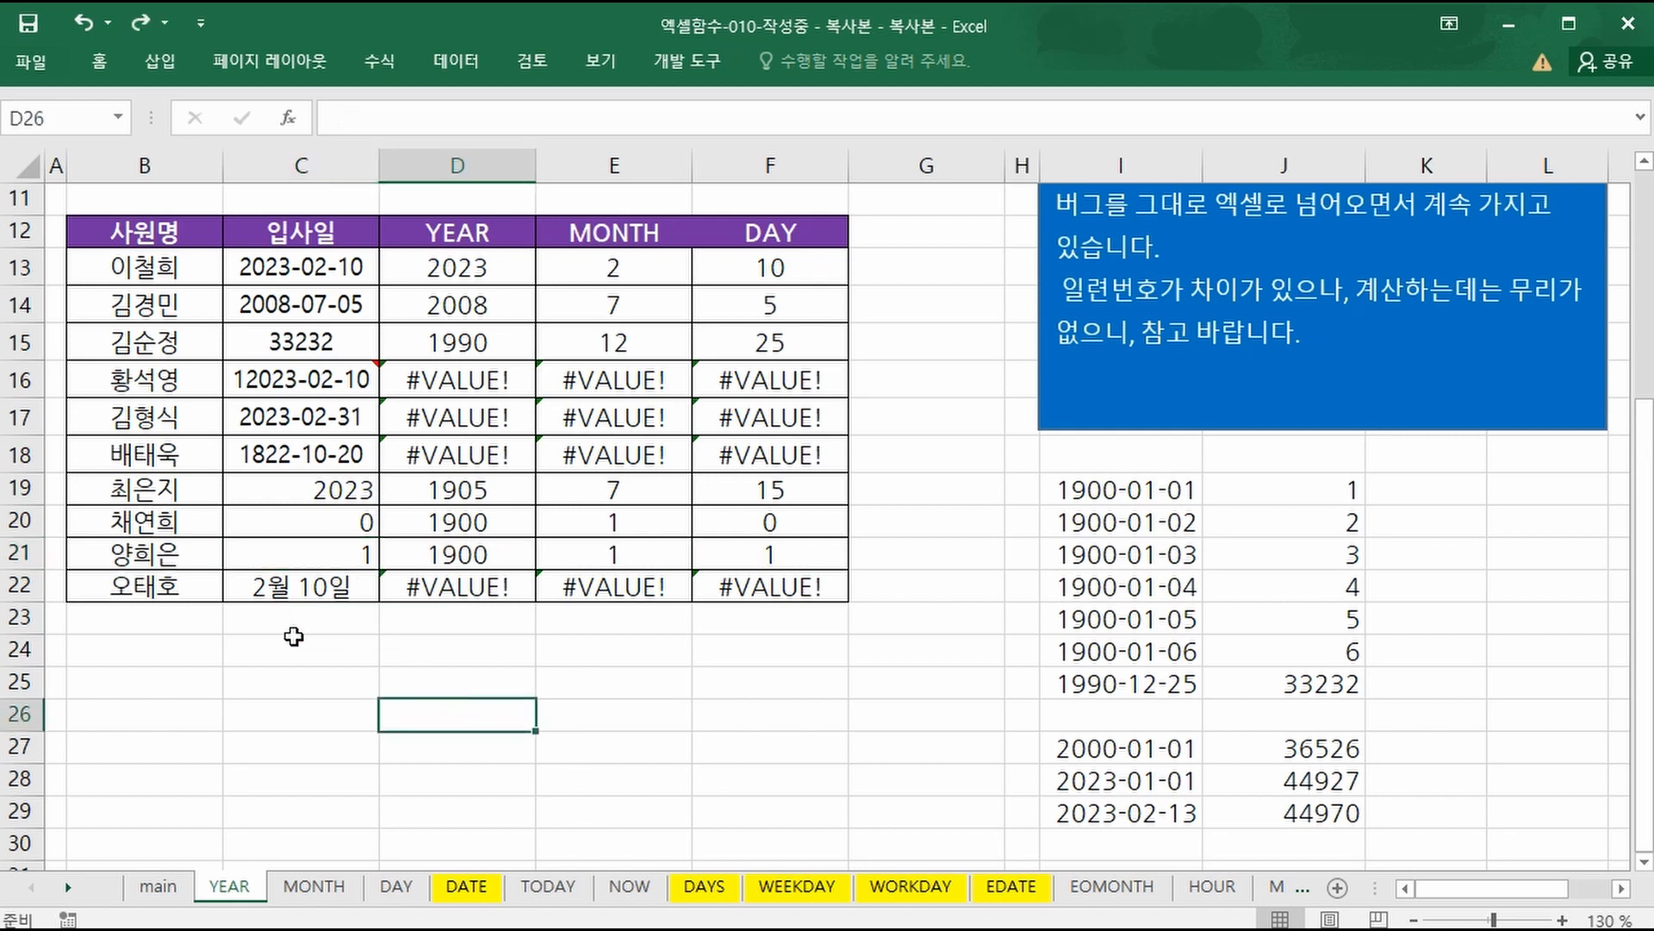
# Check the error details of the YEAR formula in D22 and the number format applied to C22.
pyautogui.click(340, 582)
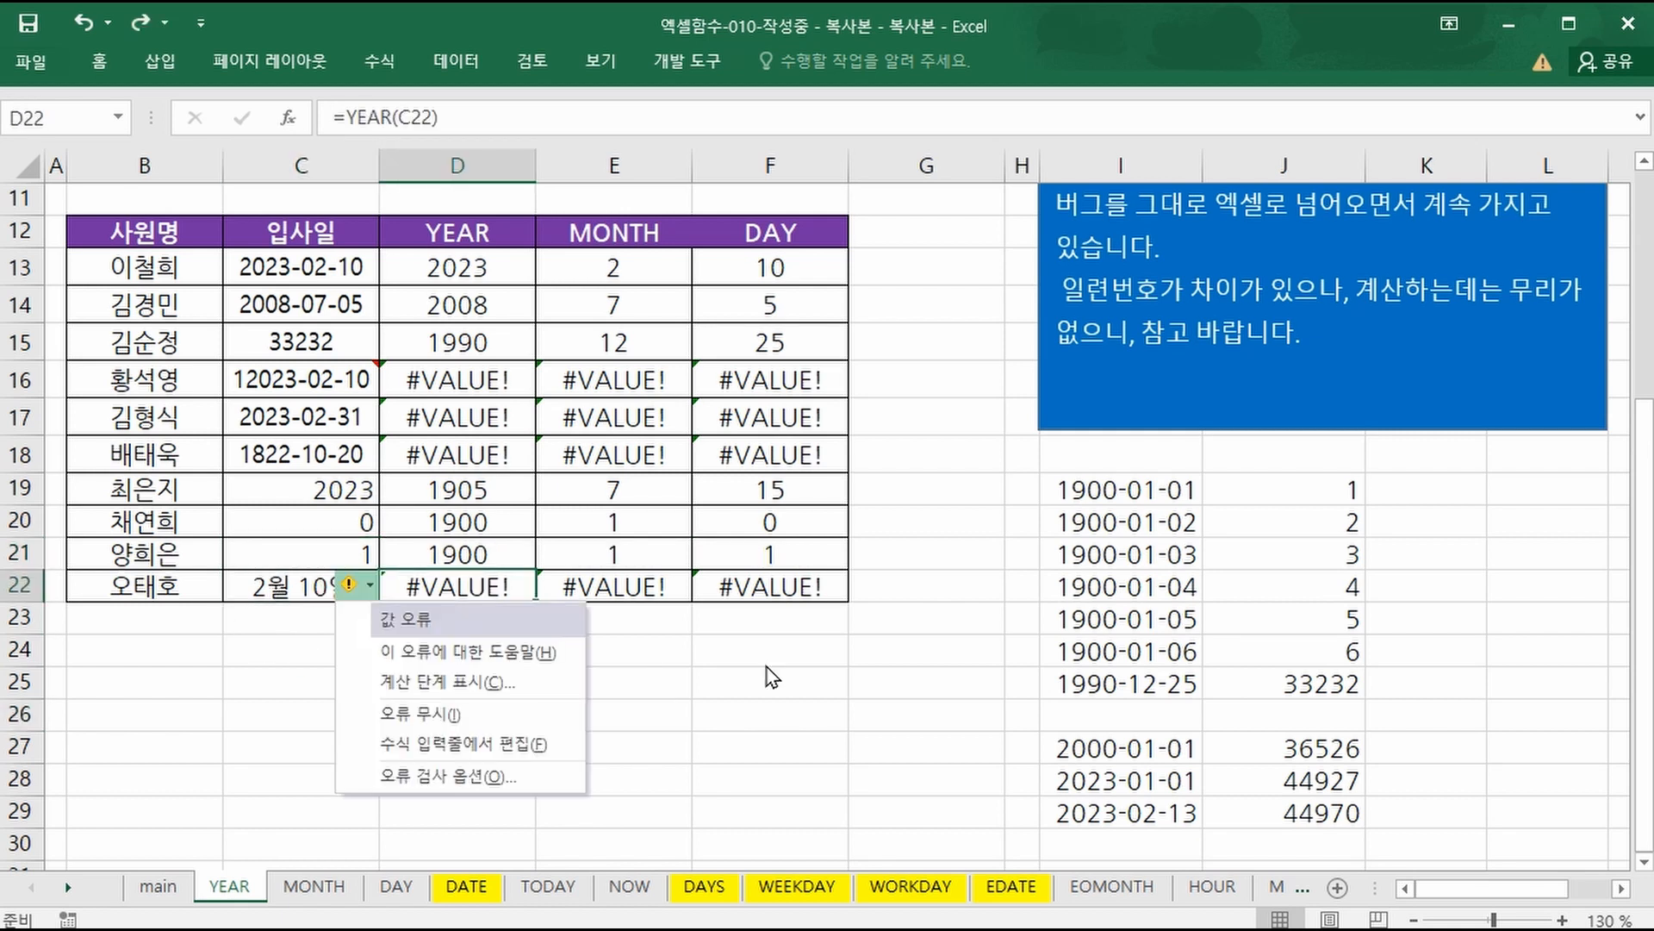
pyautogui.click(745, 706)
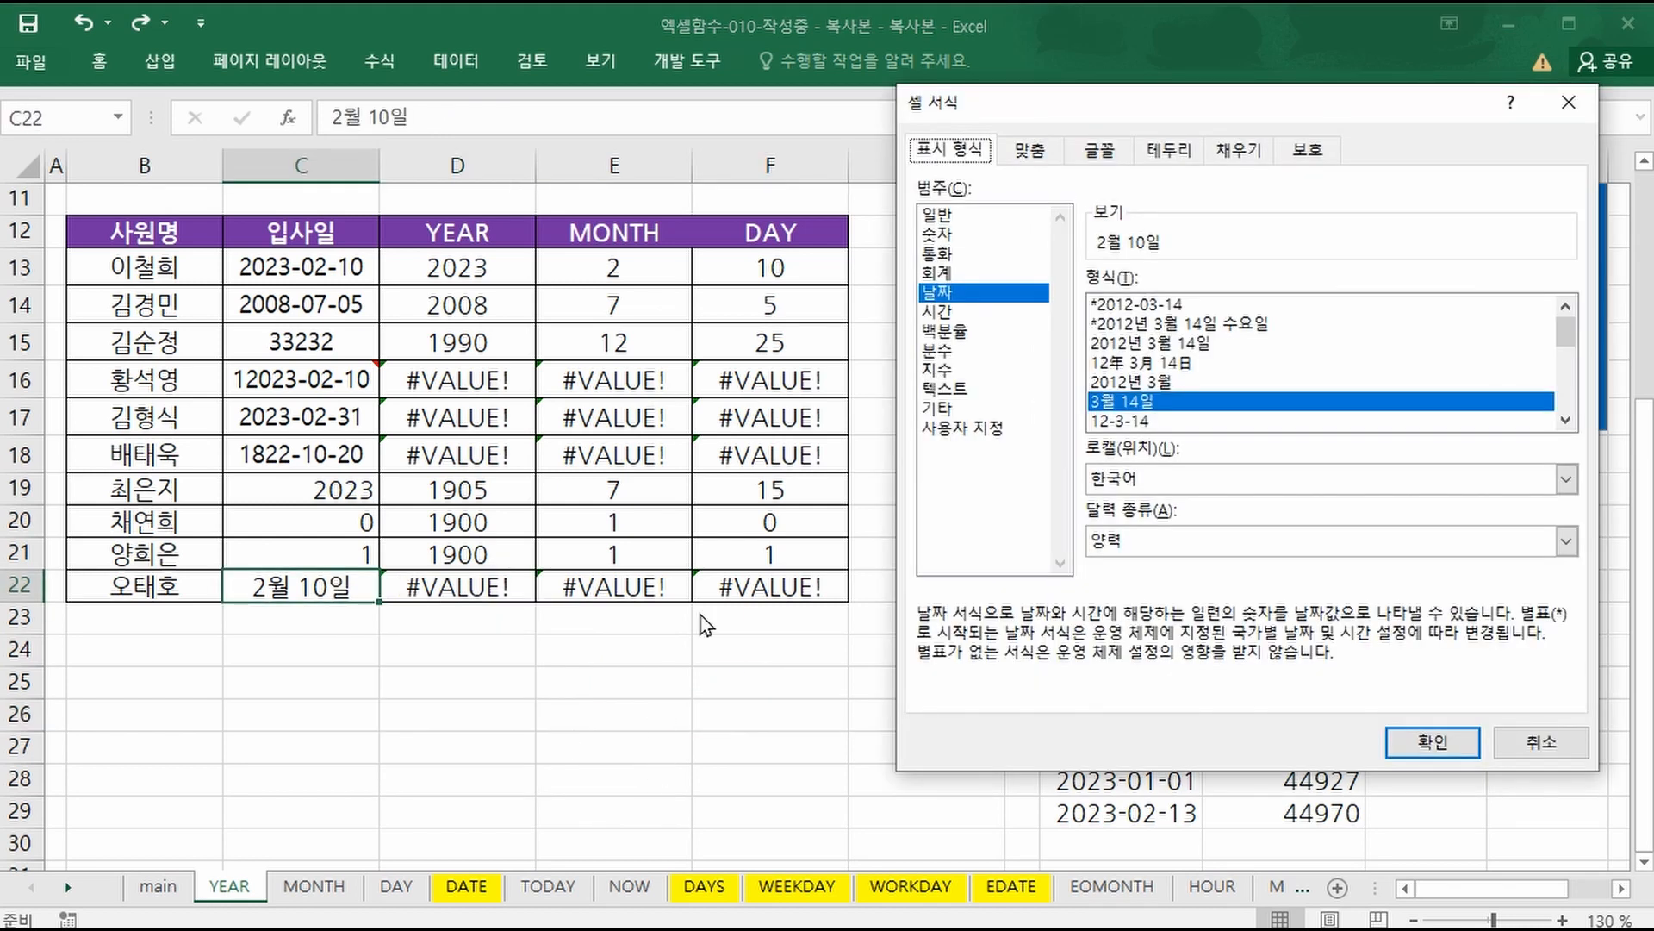
pyautogui.click(1520, 746)
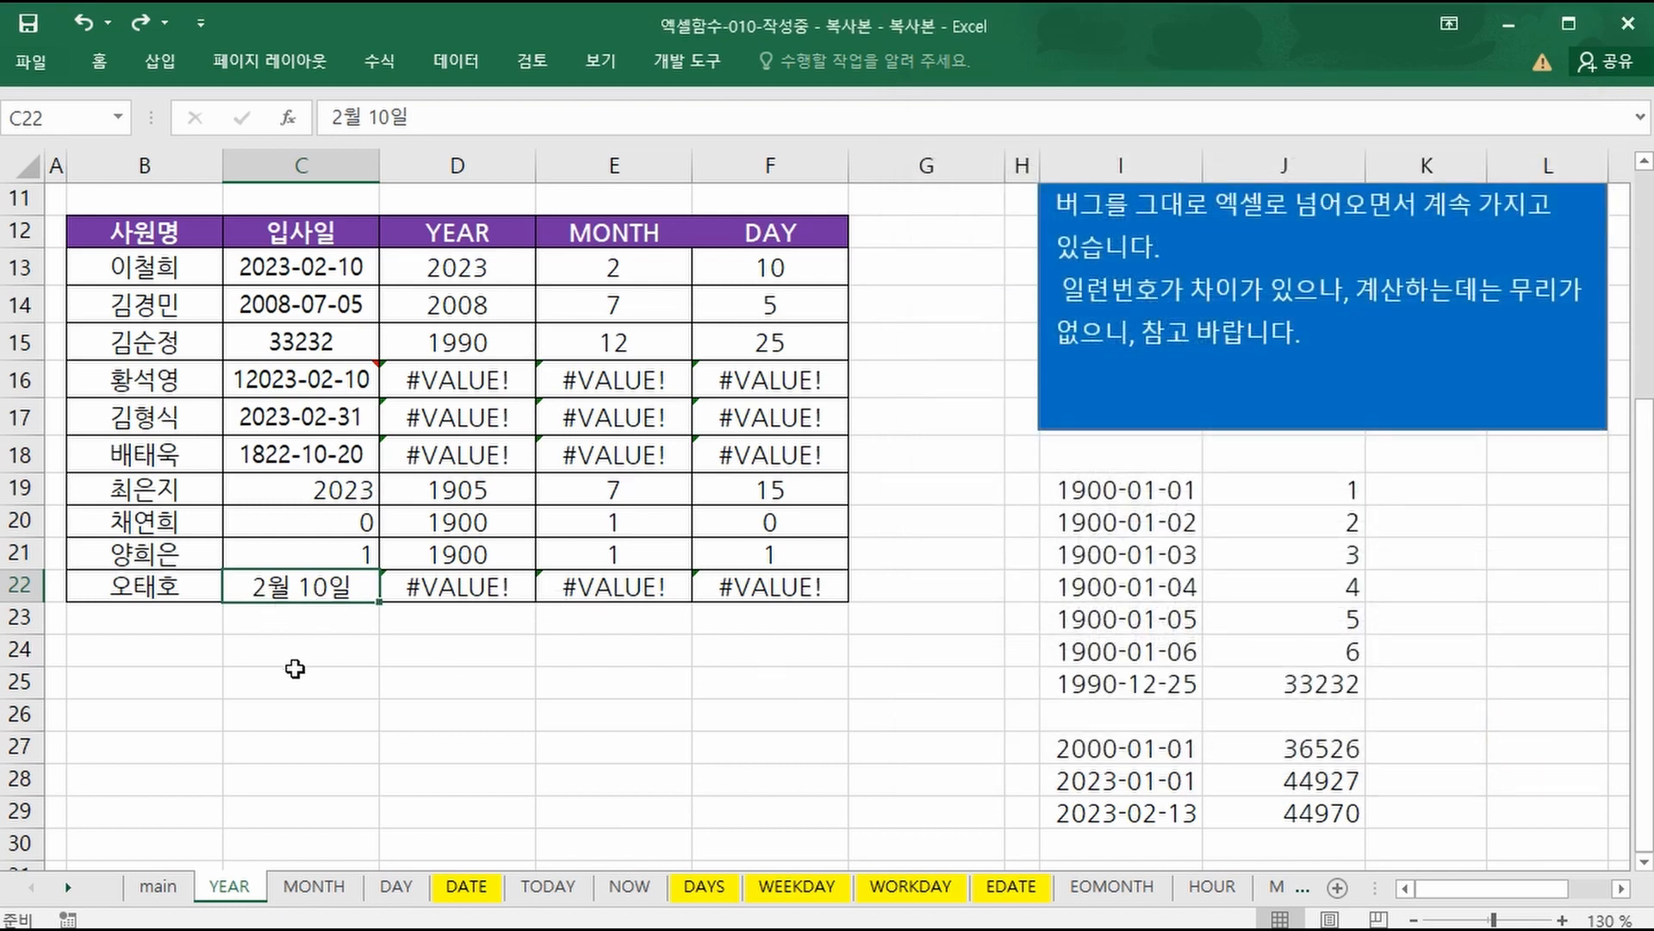
pyautogui.hotkey('ctrl', '1')
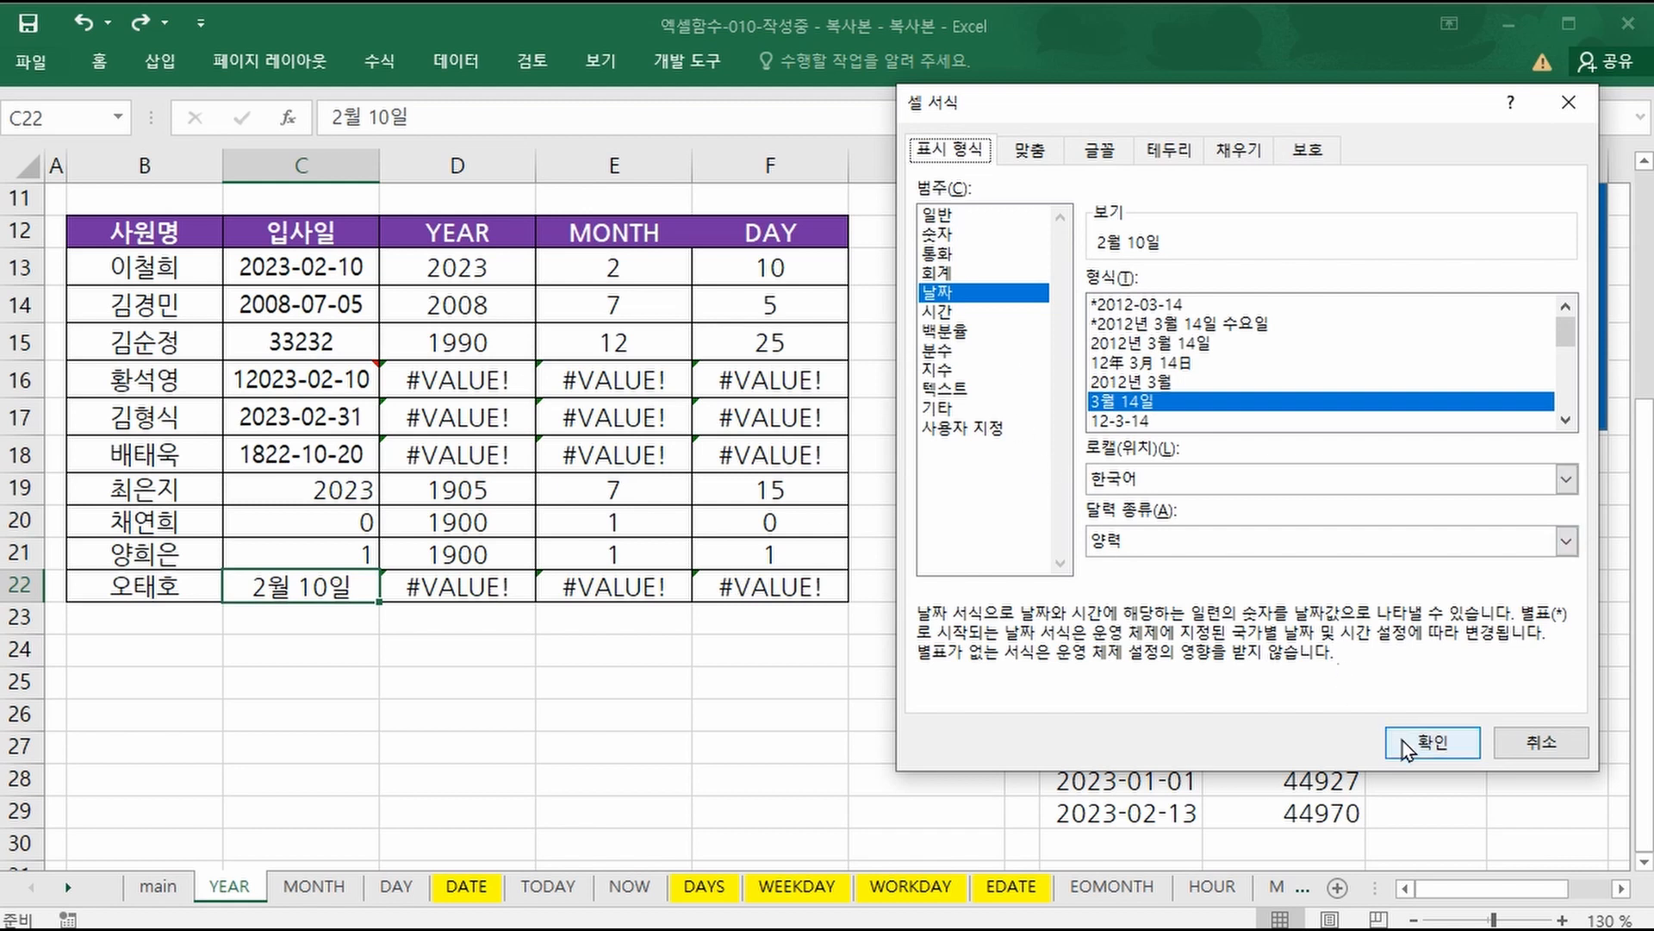
pyautogui.click(1503, 745)
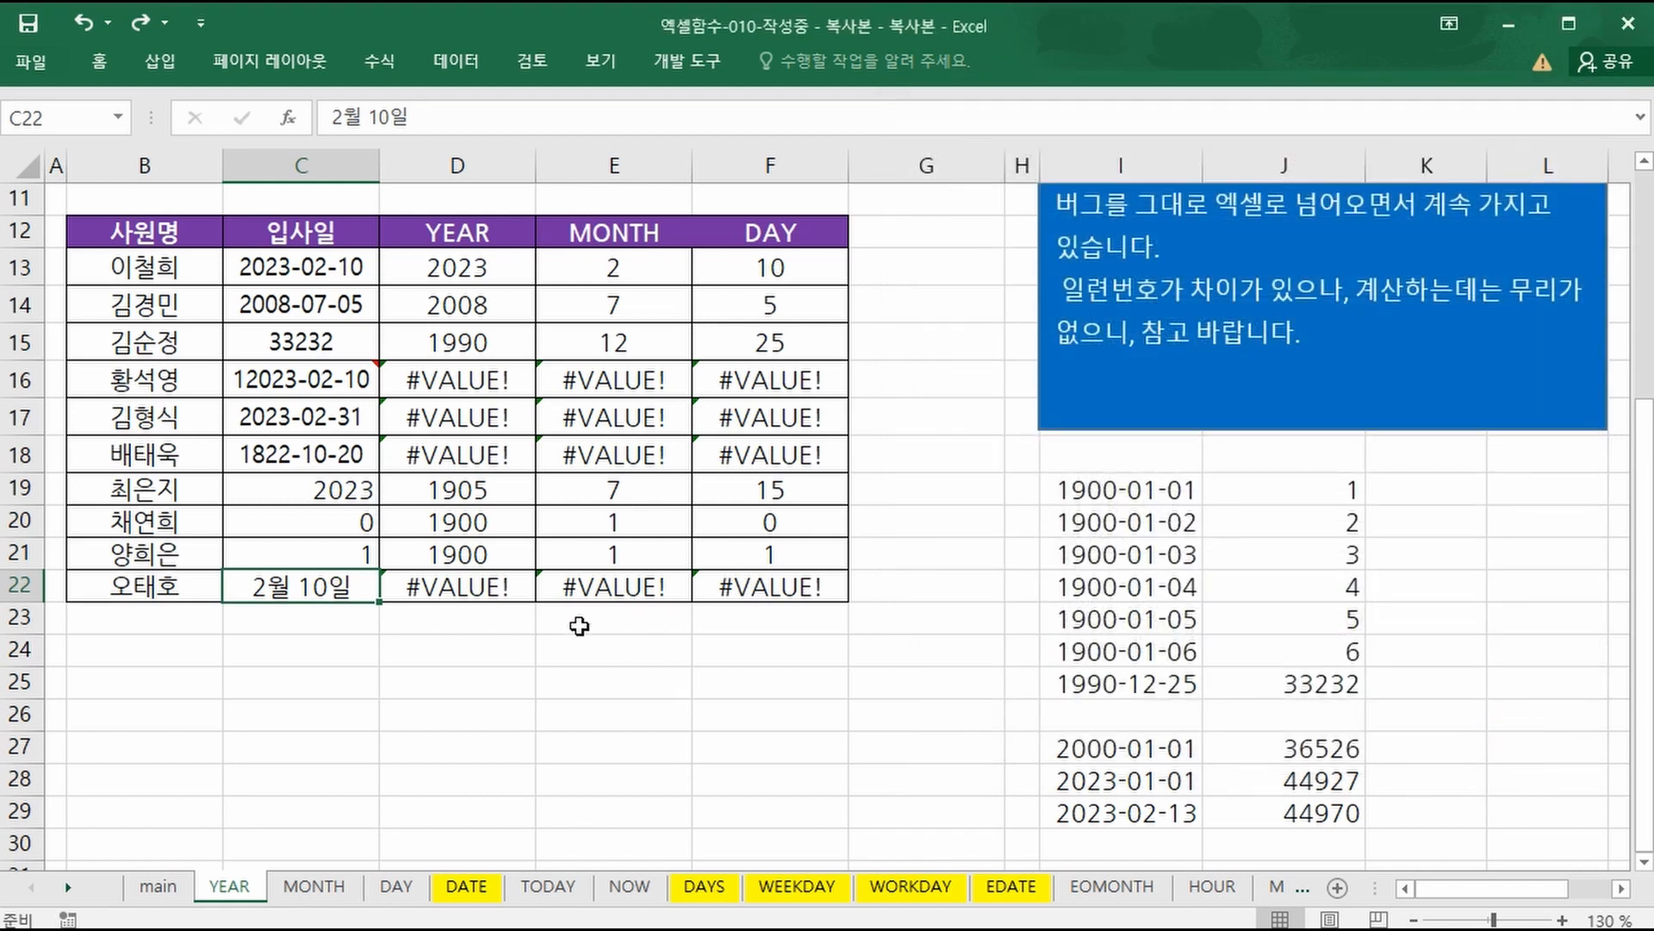
# Examine the YEAR, MONTH and DAY formulas in D22:F22, underline C22 and these results, and clear the markings.
pyautogui.click(455, 599)
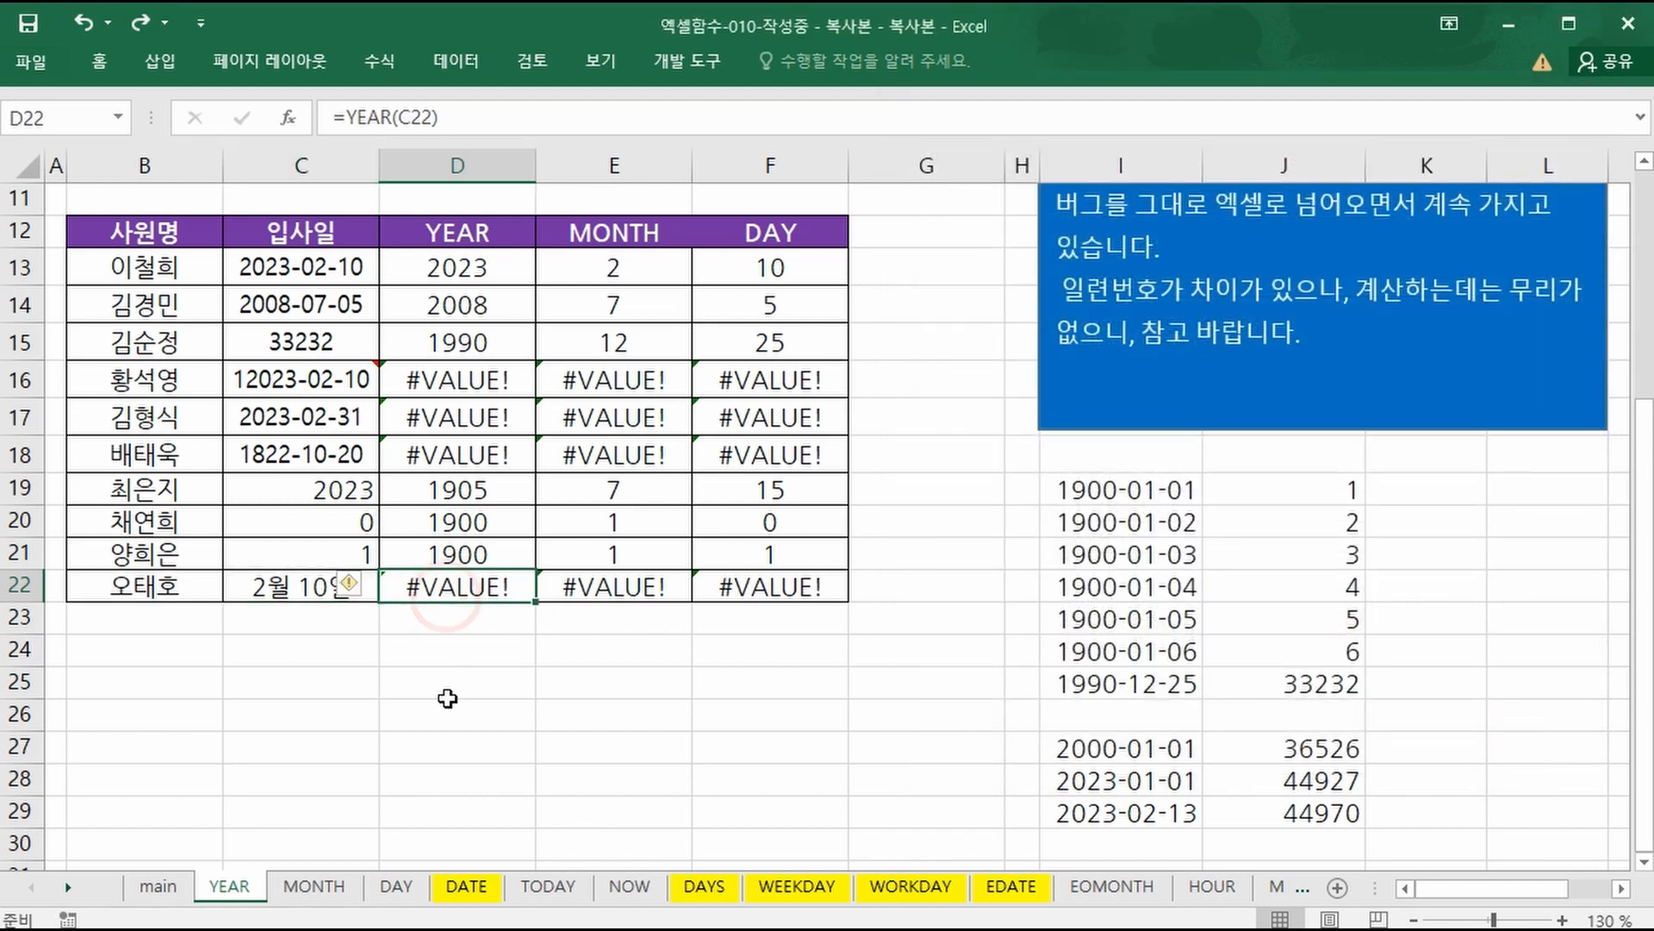
pyautogui.click(619, 587)
pyautogui.click(762, 591)
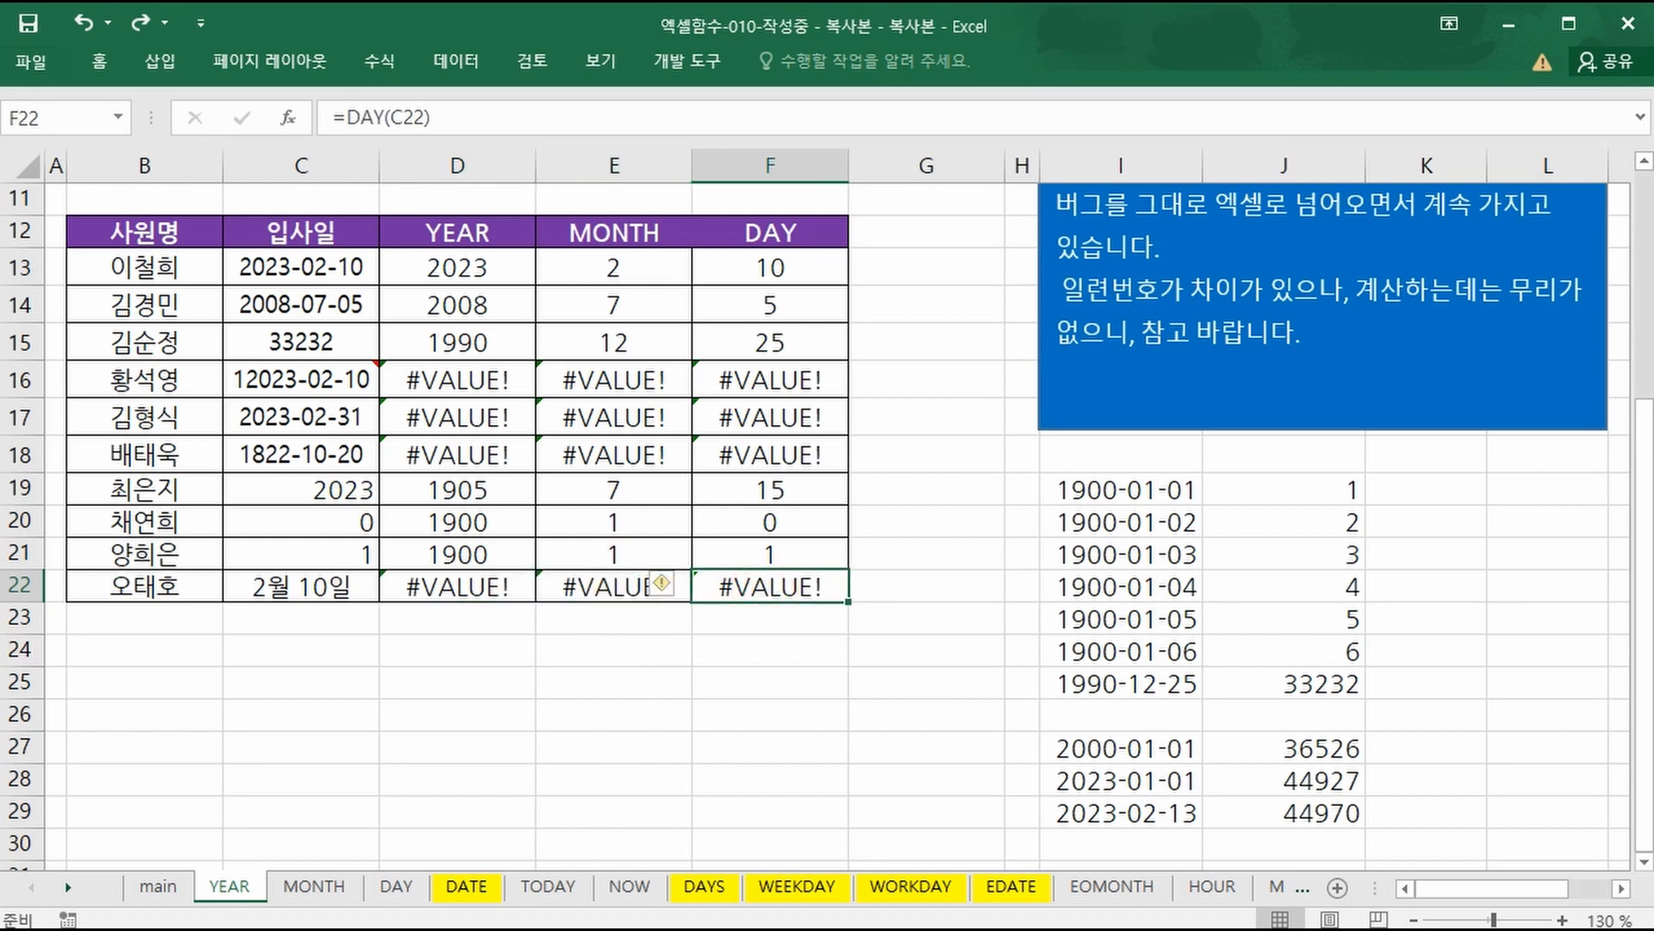
pyautogui.press('Left')
pyautogui.press('Left')
pyautogui.press('Left')
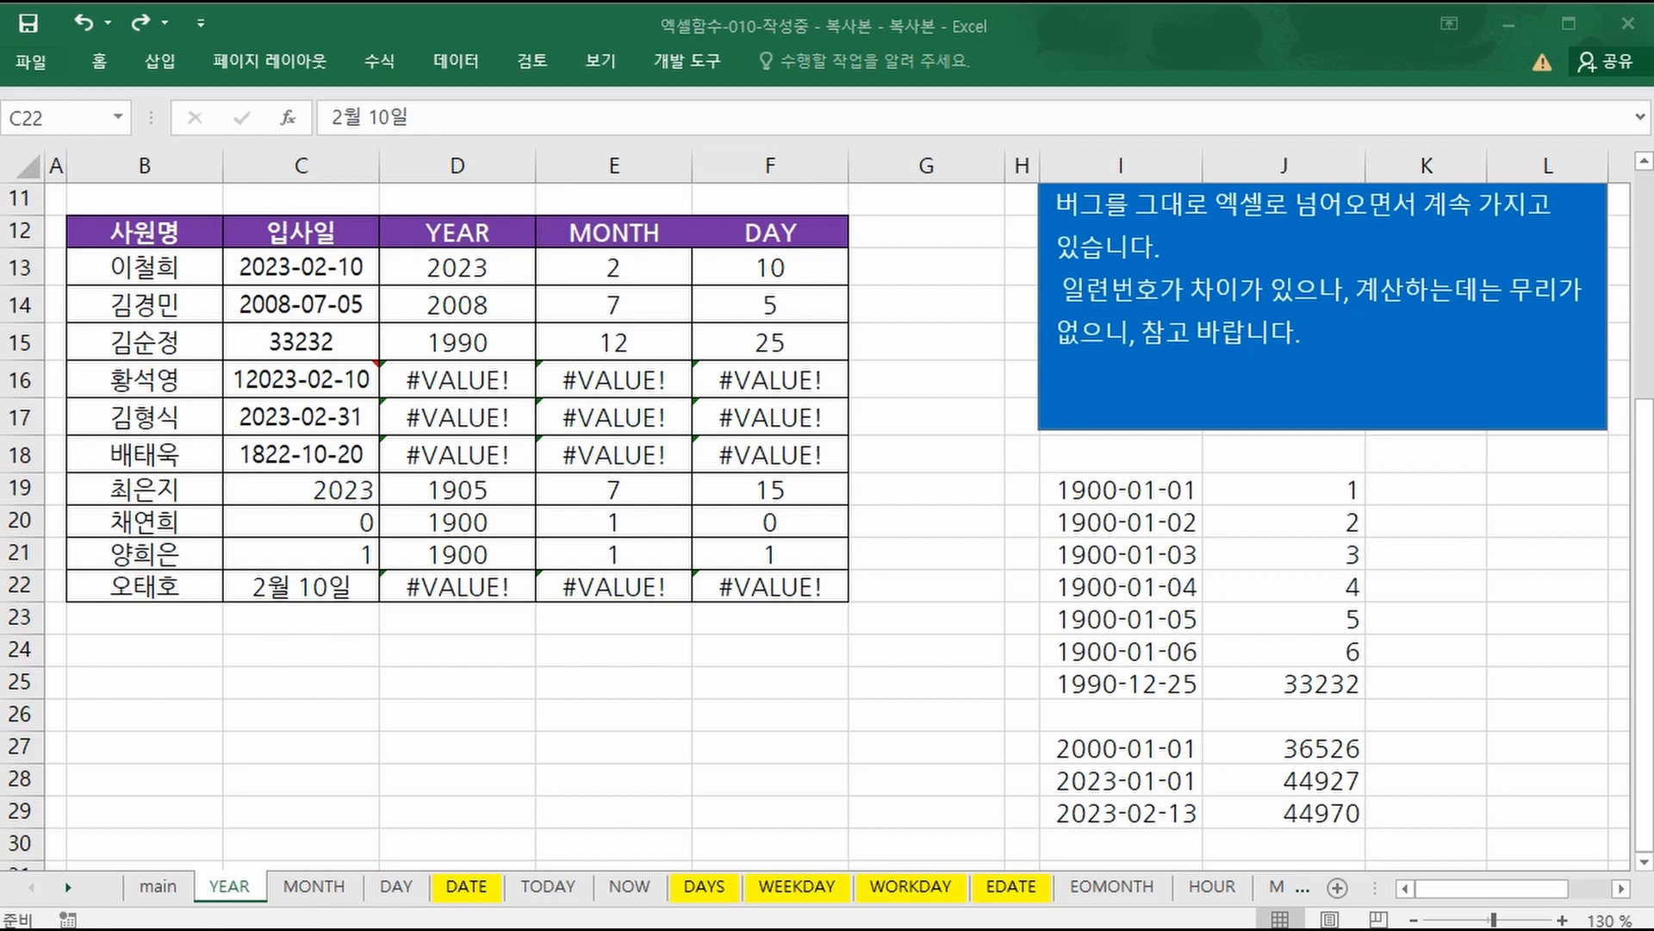
pyautogui.moveTo(234, 606); pyautogui.dragTo(336, 606)
pyautogui.moveTo(396, 609); pyautogui.dragTo(850, 604)
pyautogui.press('Escape')
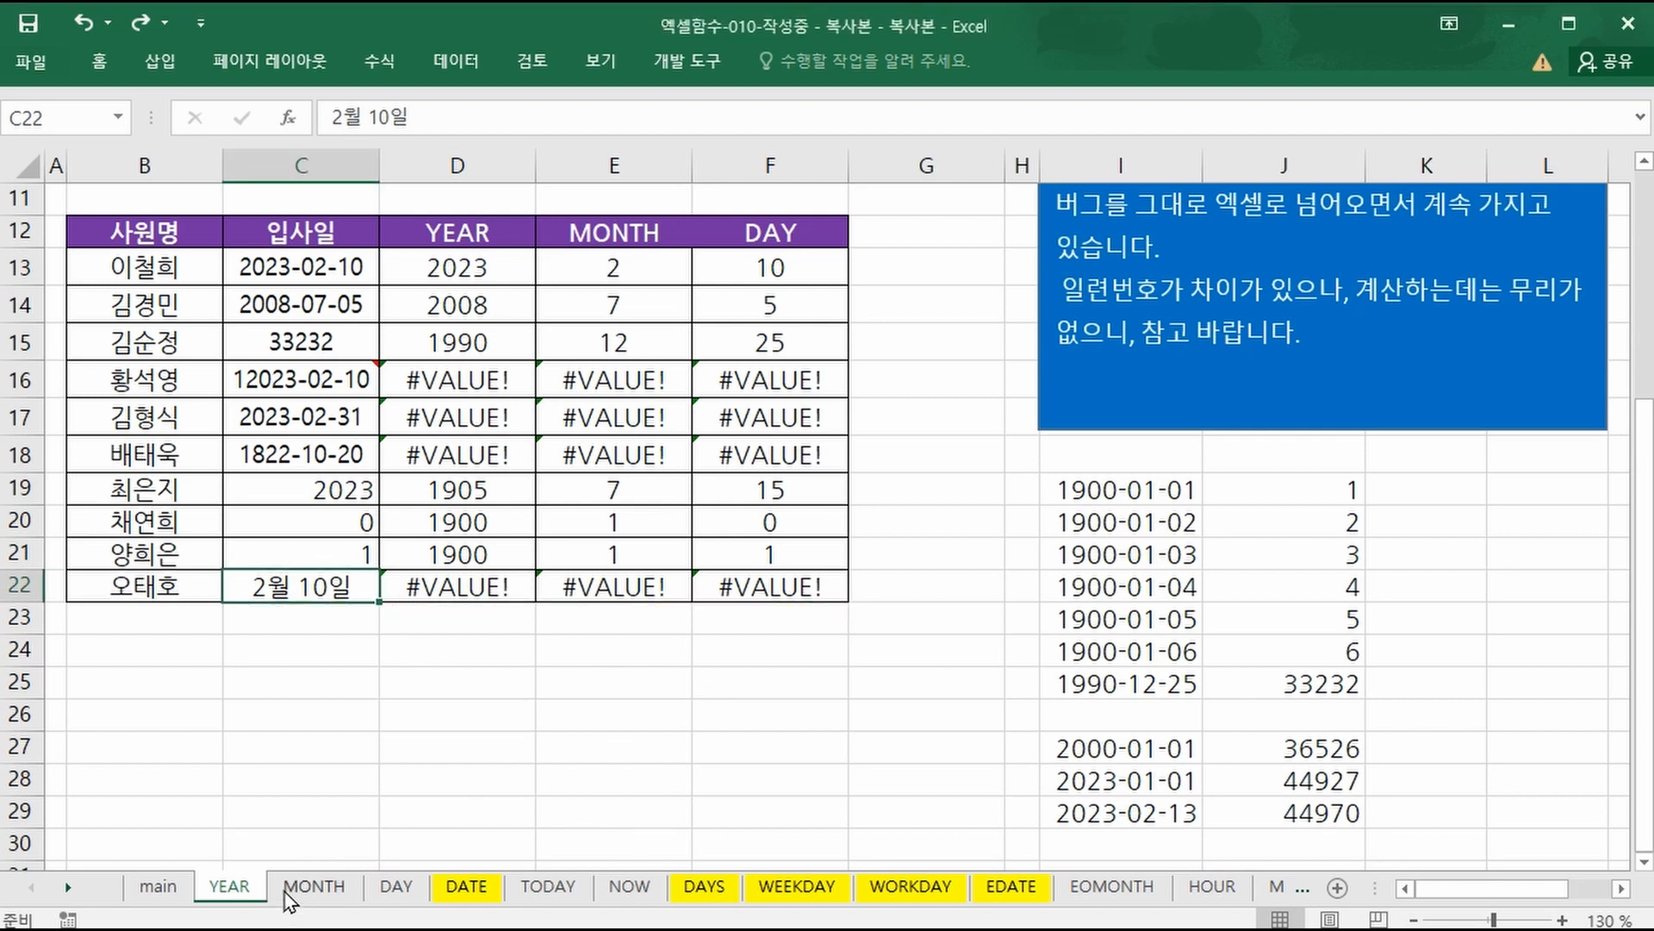
# Move through the MONTH and DAY sheets to the DATE sheet.
pyautogui.click(311, 887)
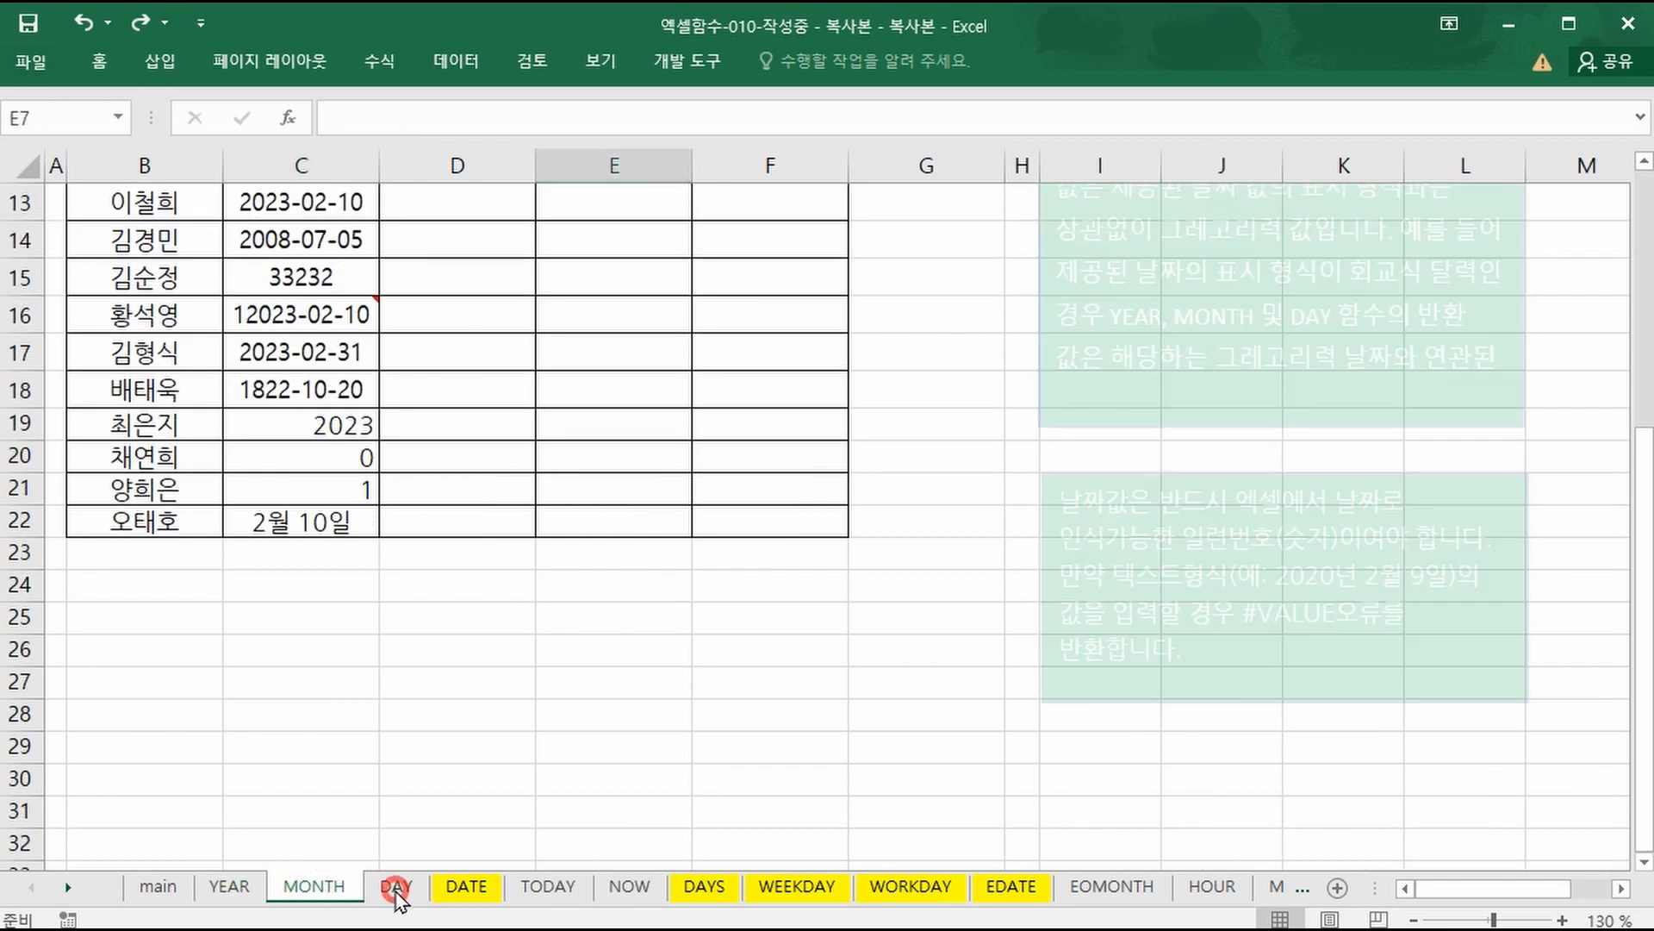
pyautogui.click(398, 887)
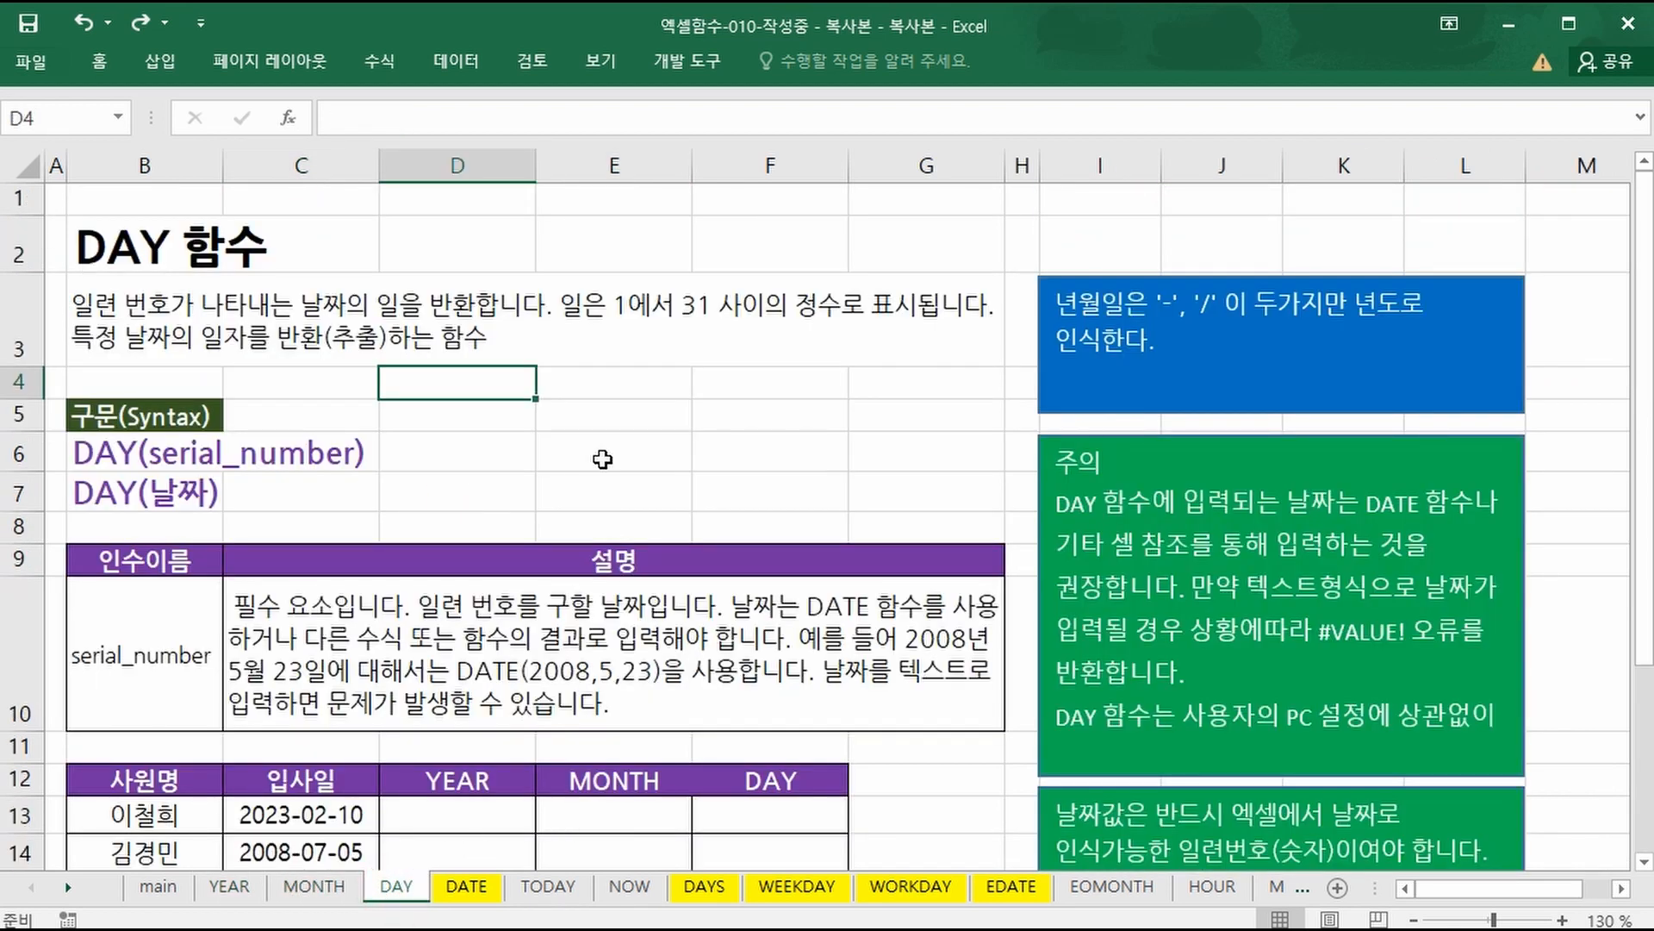
pyautogui.hotkey('ctrl', 'pagedown')
# Underline the year, month and day arguments in the DATE syntax and the year description, and clear the markings.
pyautogui.hotkey('ctrl', '2')
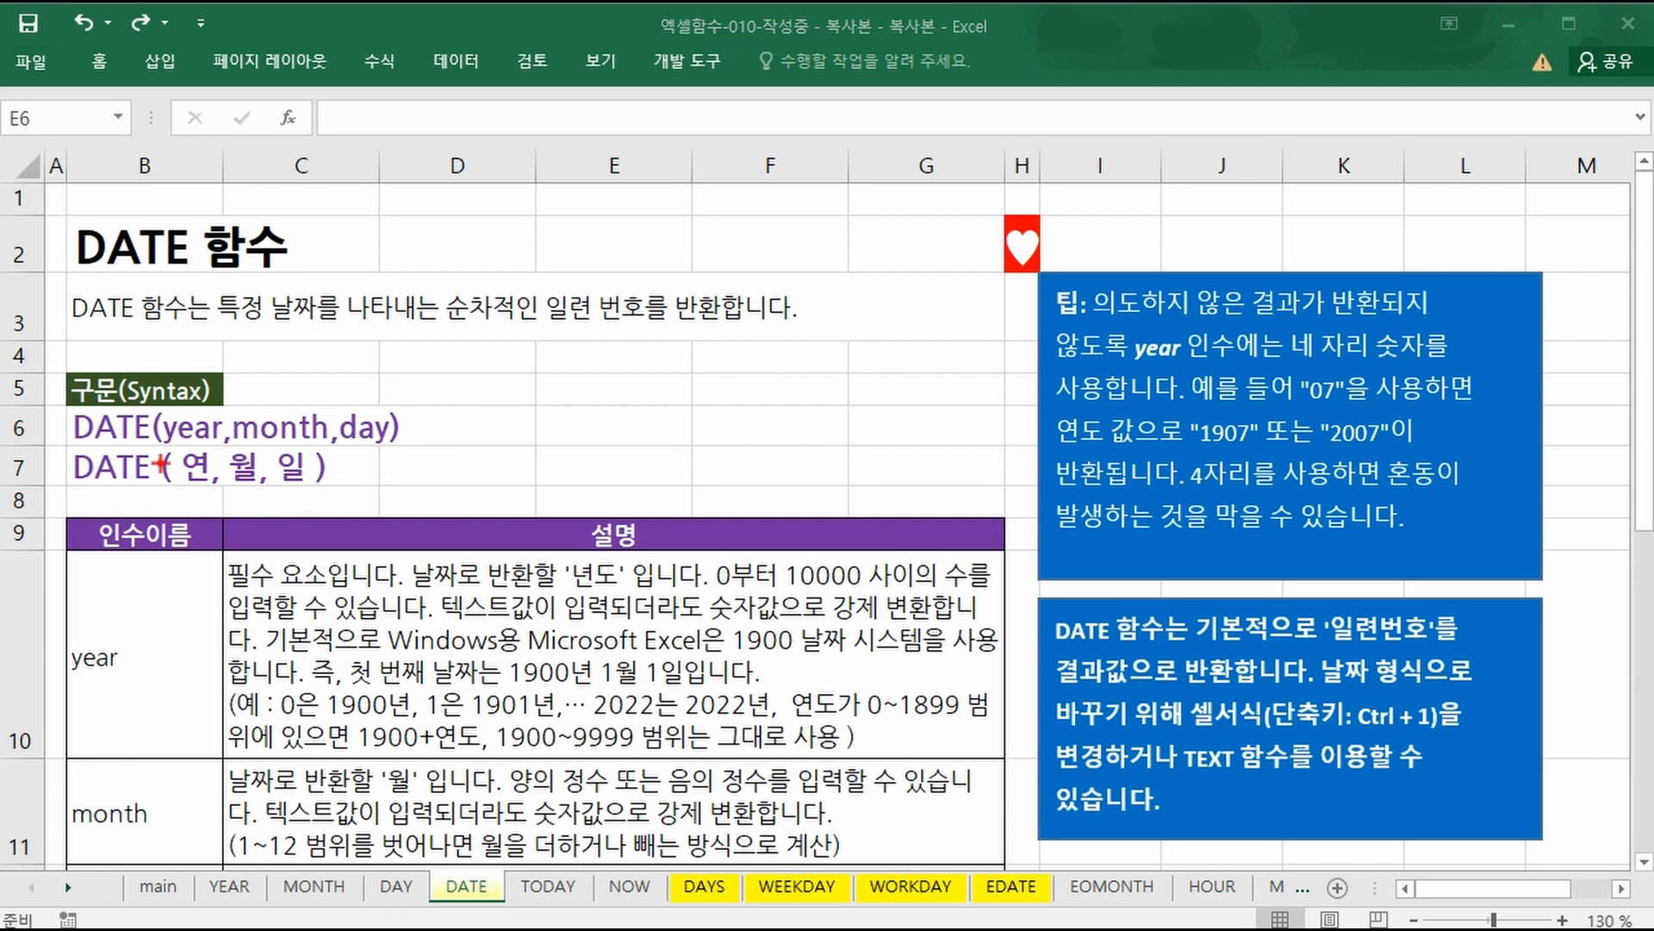
pyautogui.moveTo(207, 448); pyautogui.dragTo(399, 449)
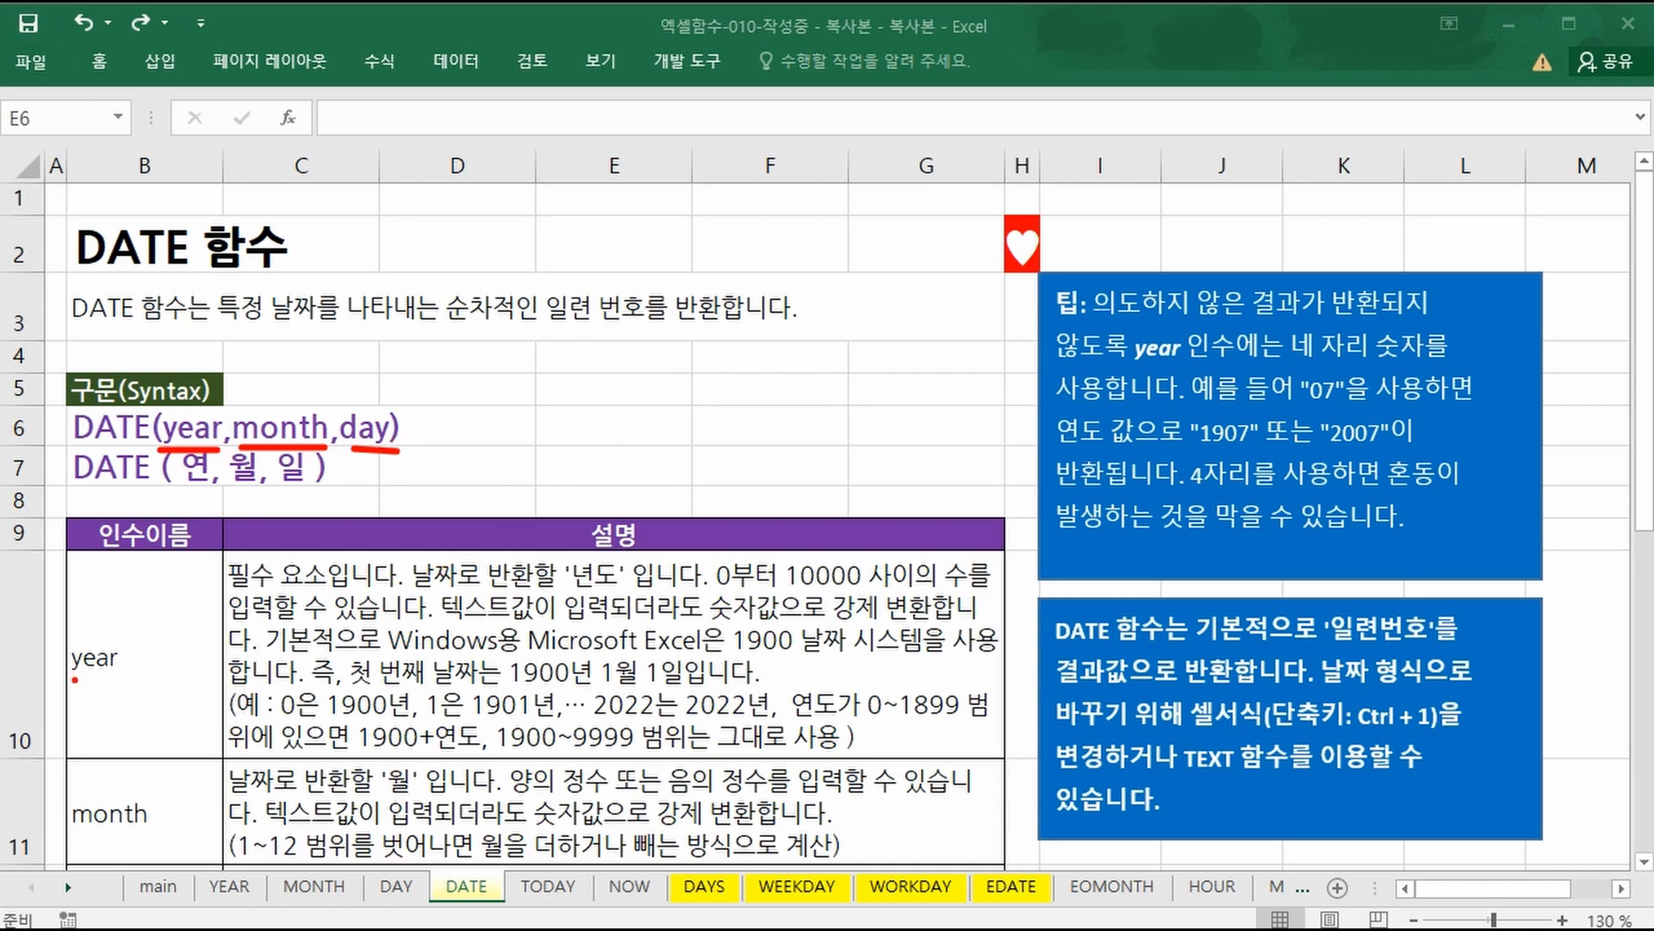
pyautogui.moveTo(75, 680); pyautogui.dragTo(153, 680)
pyautogui.moveTo(568, 586); pyautogui.dragTo(556, 565)
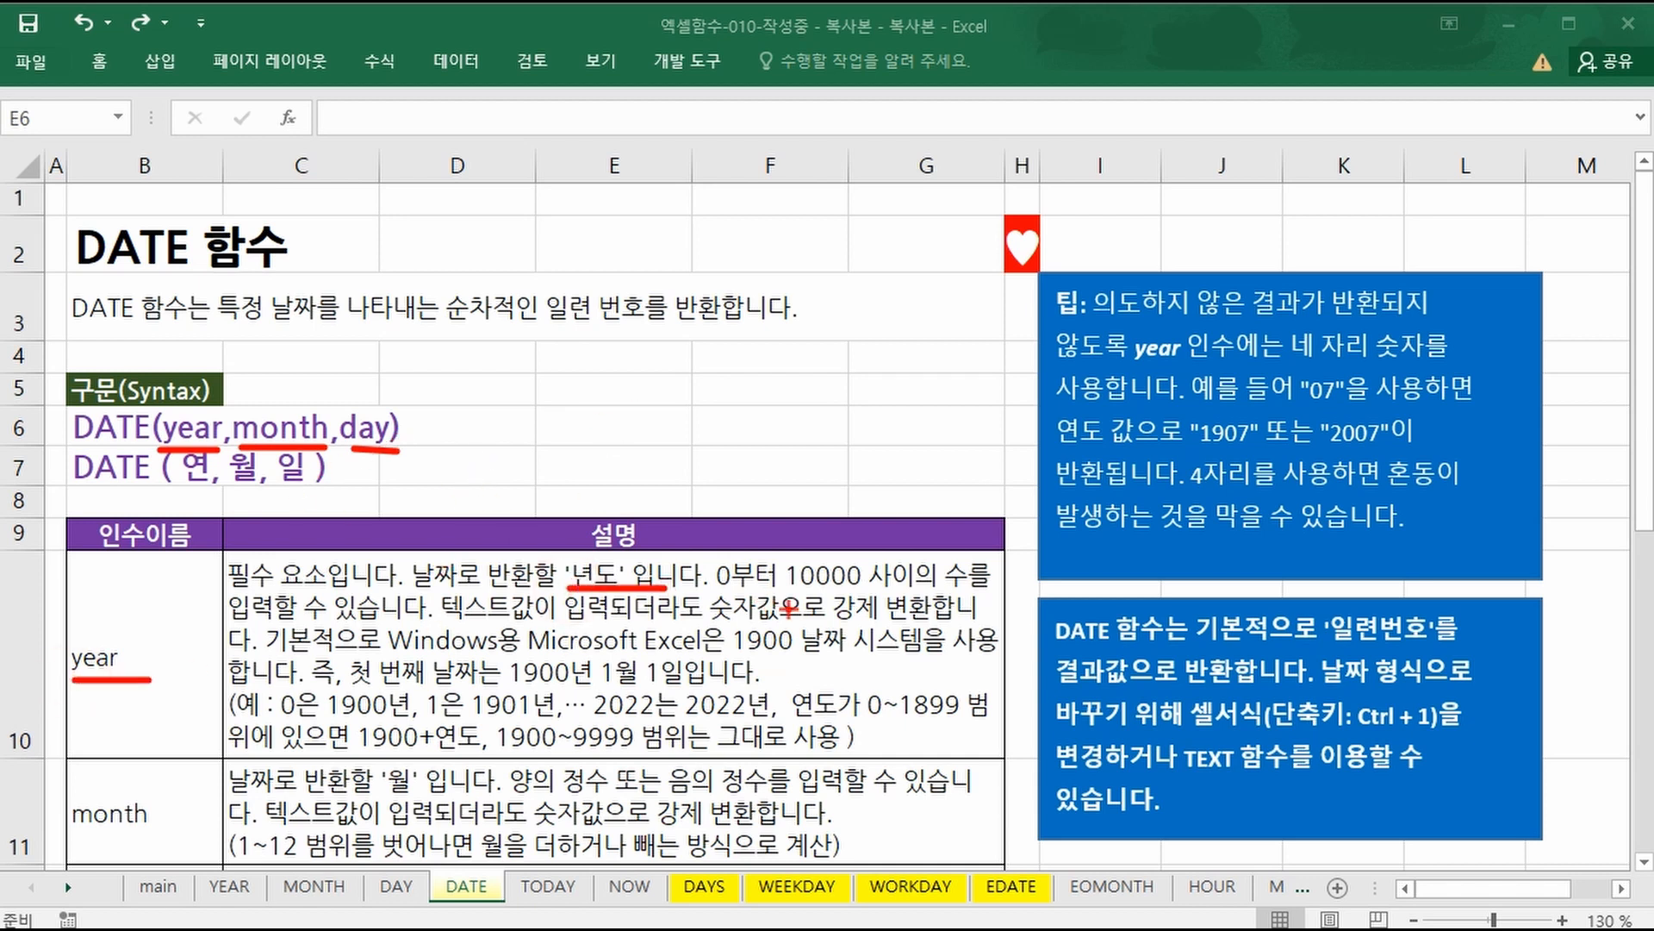
pyautogui.press('Escape')
# Underline the month and day arguments and their descriptions in the argument table, and clear the markings.
pyautogui.scroll(-3, 791, 638)
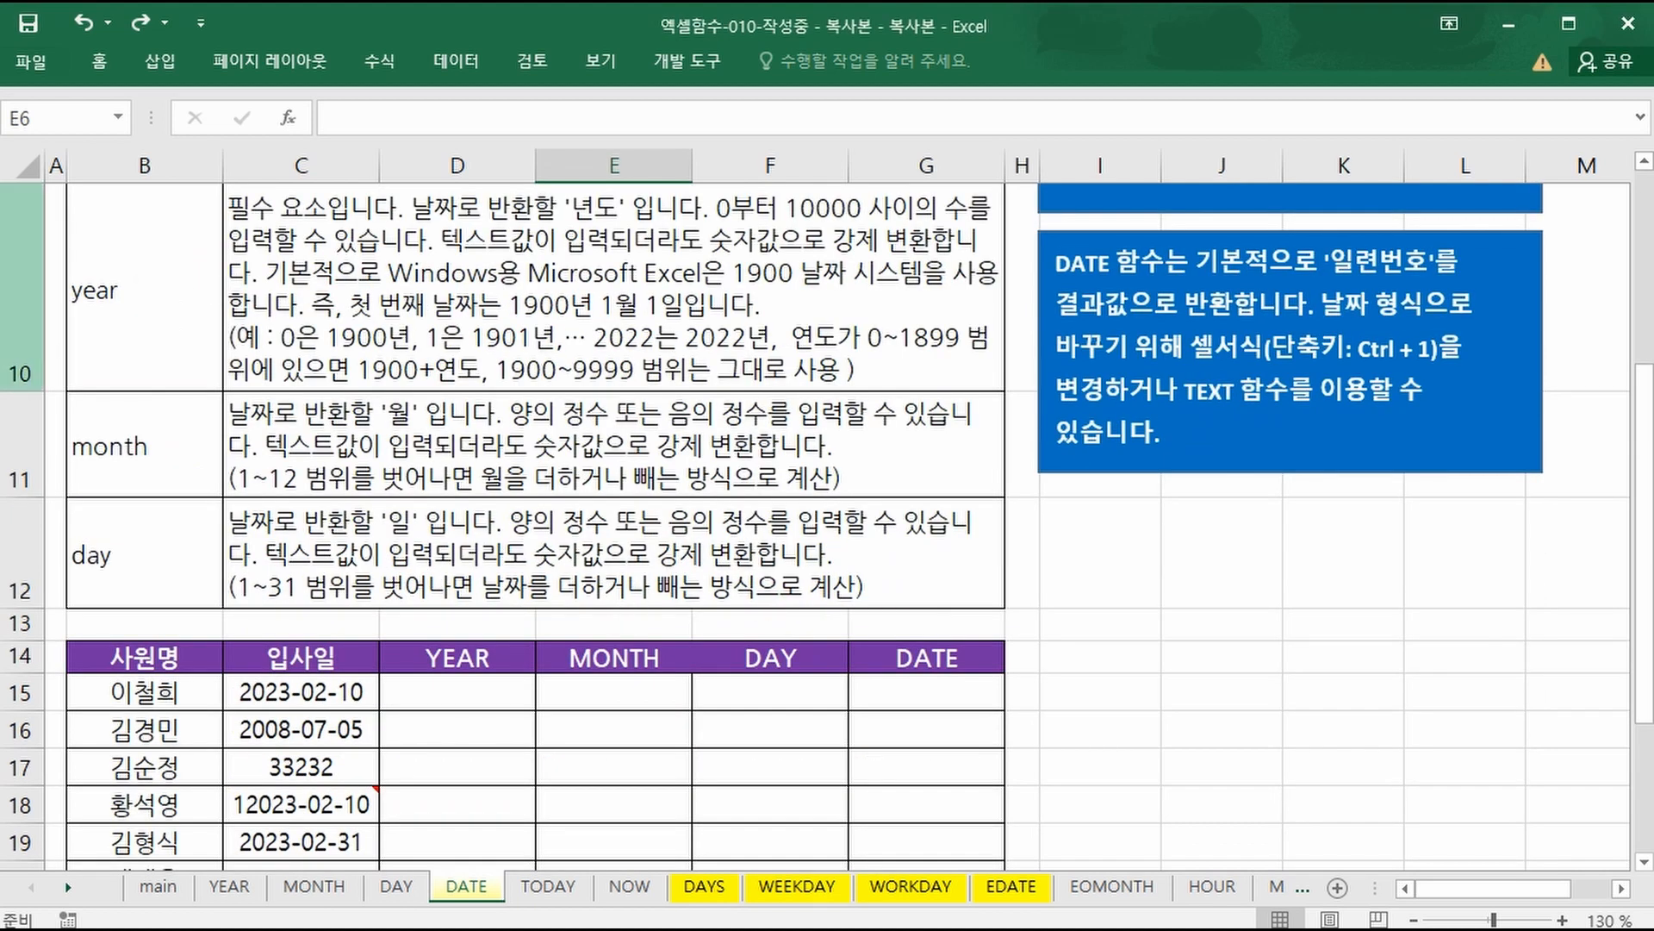
pyautogui.moveTo(85, 460); pyautogui.dragTo(157, 463)
pyautogui.moveTo(381, 425); pyautogui.dragTo(429, 421)
pyautogui.moveTo(84, 570); pyautogui.dragTo(127, 573)
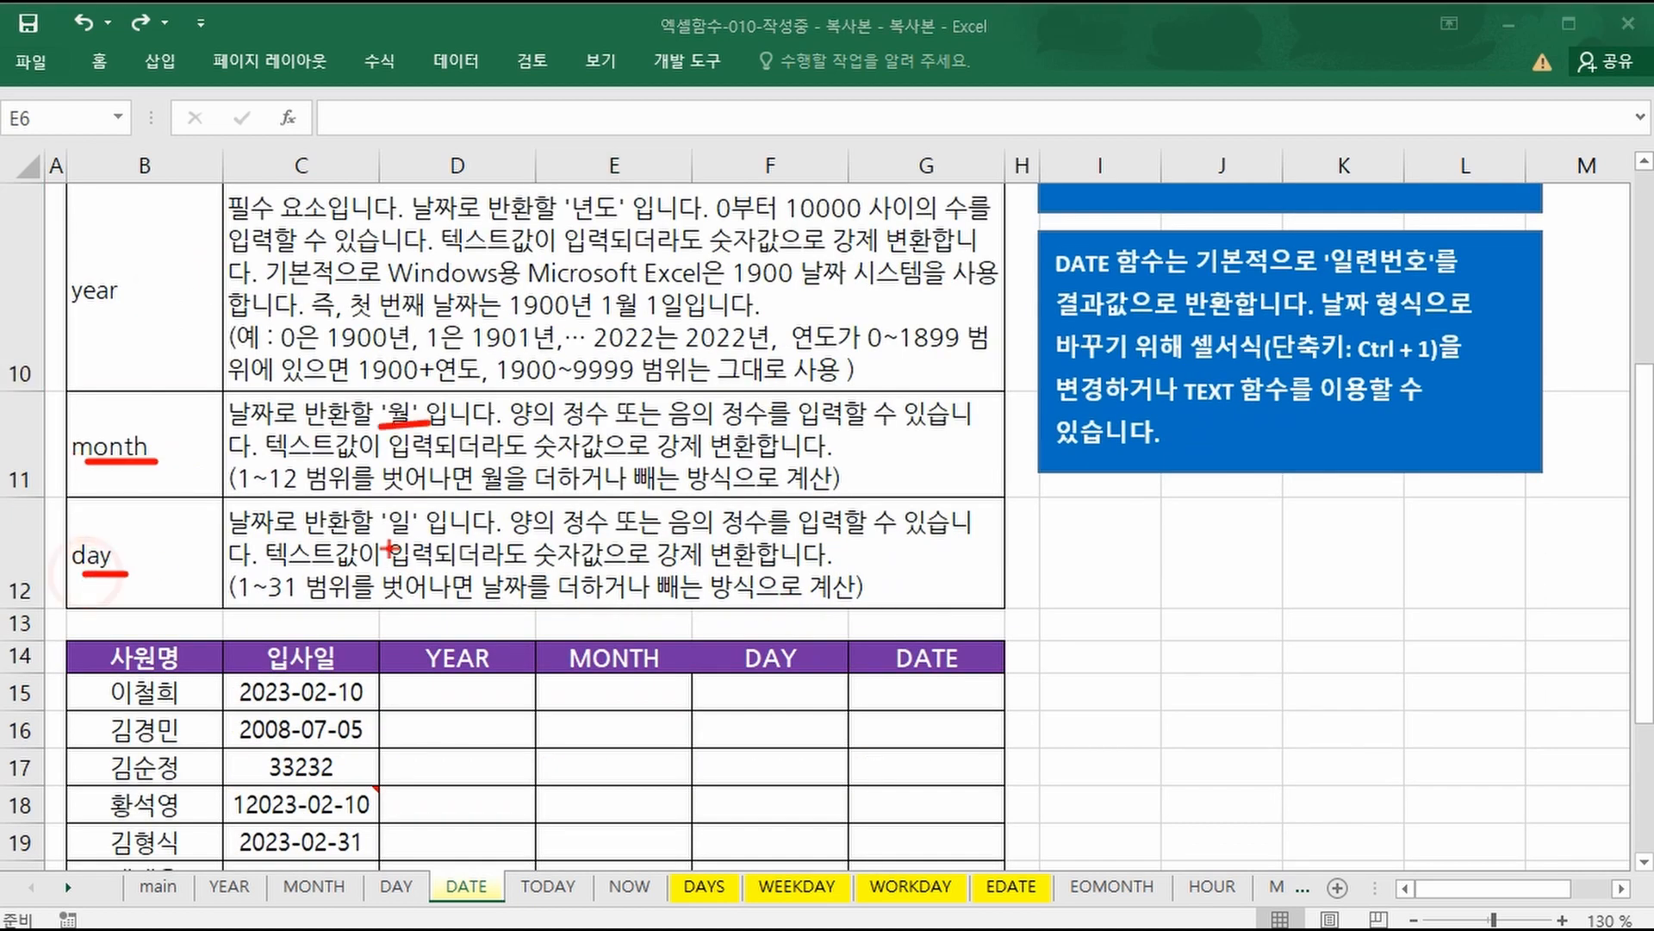
pyautogui.moveTo(380, 534); pyautogui.dragTo(430, 531)
pyautogui.rightClick(849, 608)
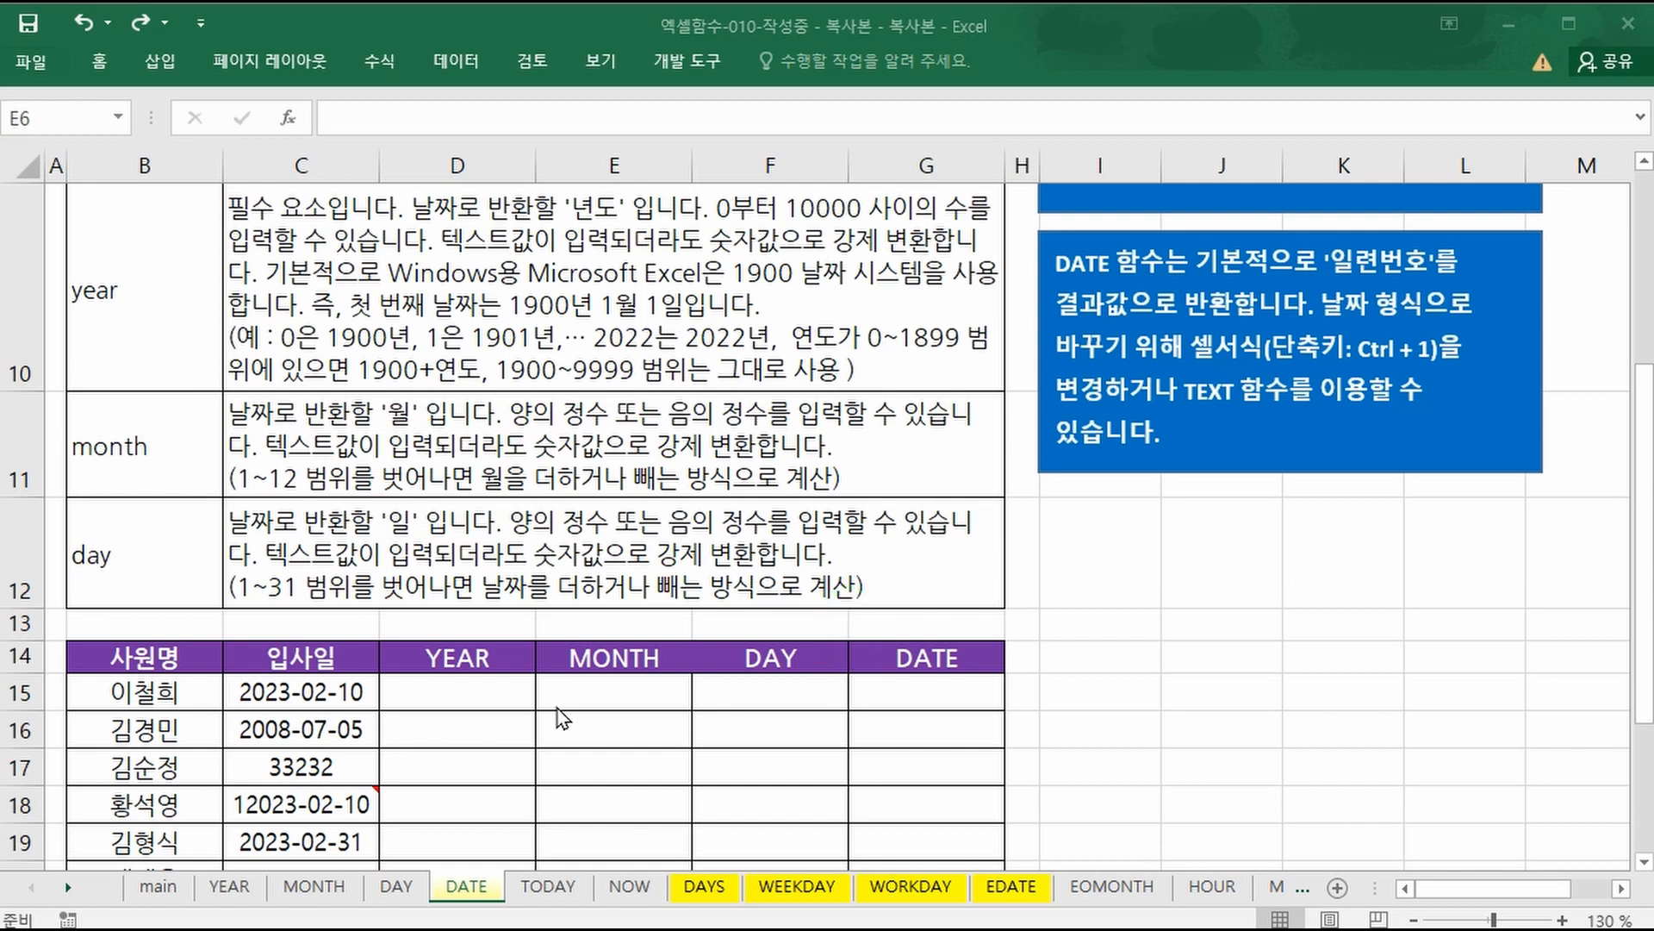
# Copy the YEAR, MONTH and DAY formulas from the YEAR sheet into D15:F24 of the DATE sheet.
pyautogui.click(426, 699)
pyautogui.scroll(-2, 473, 699)
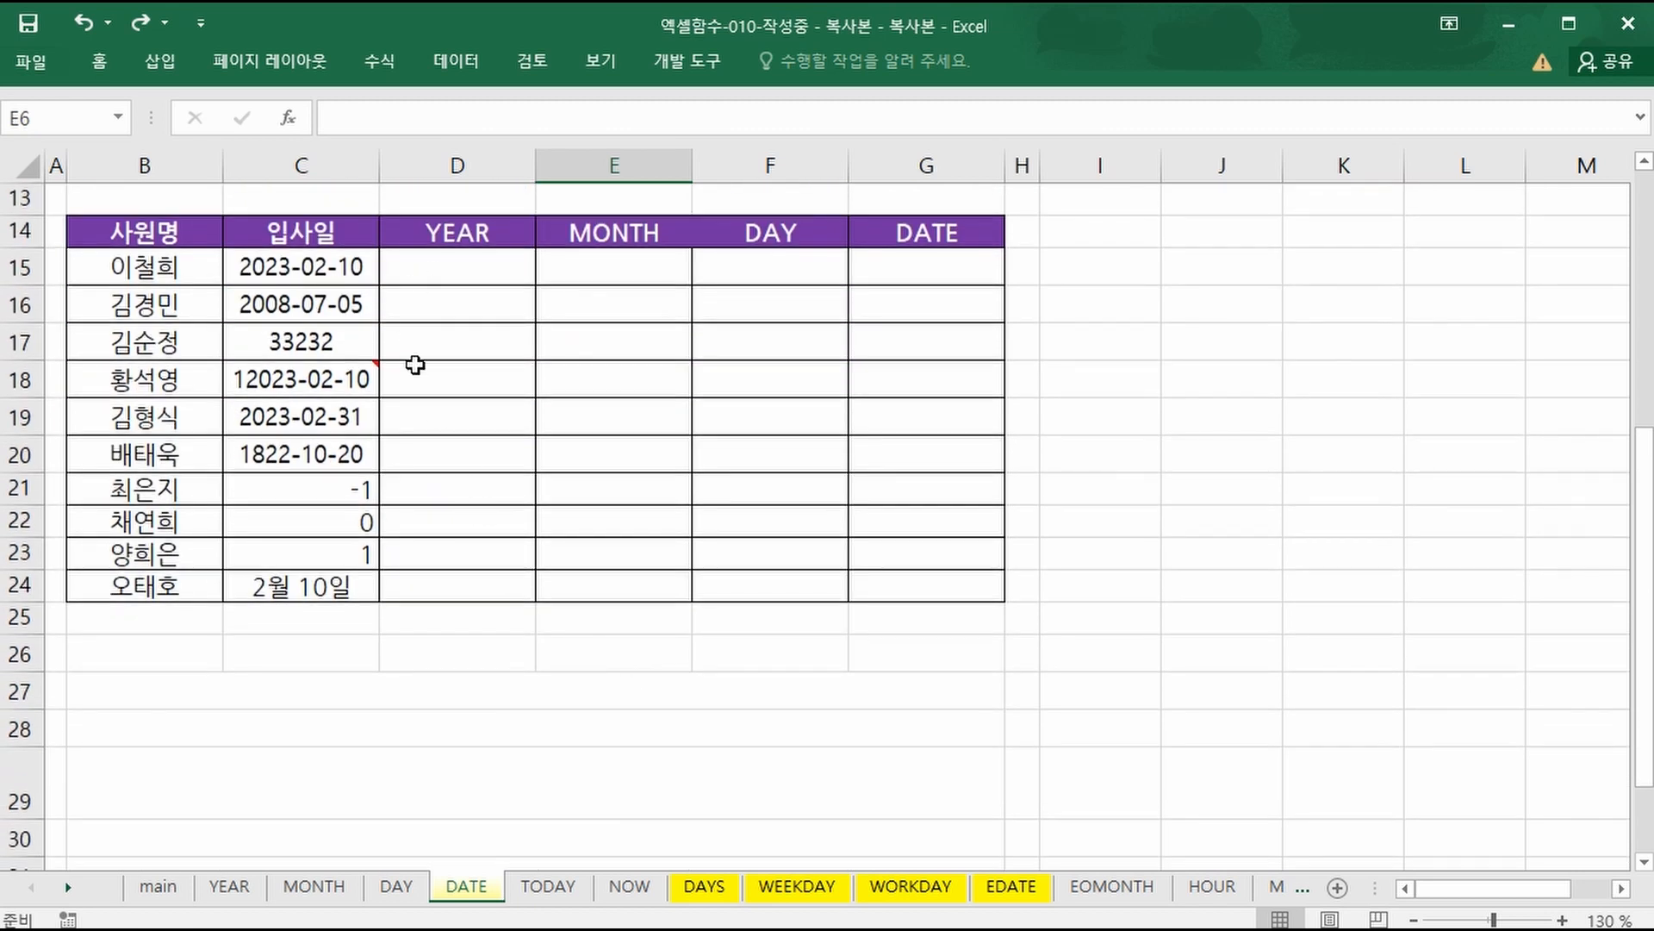
pyautogui.hotkey('ctrl', 'c')
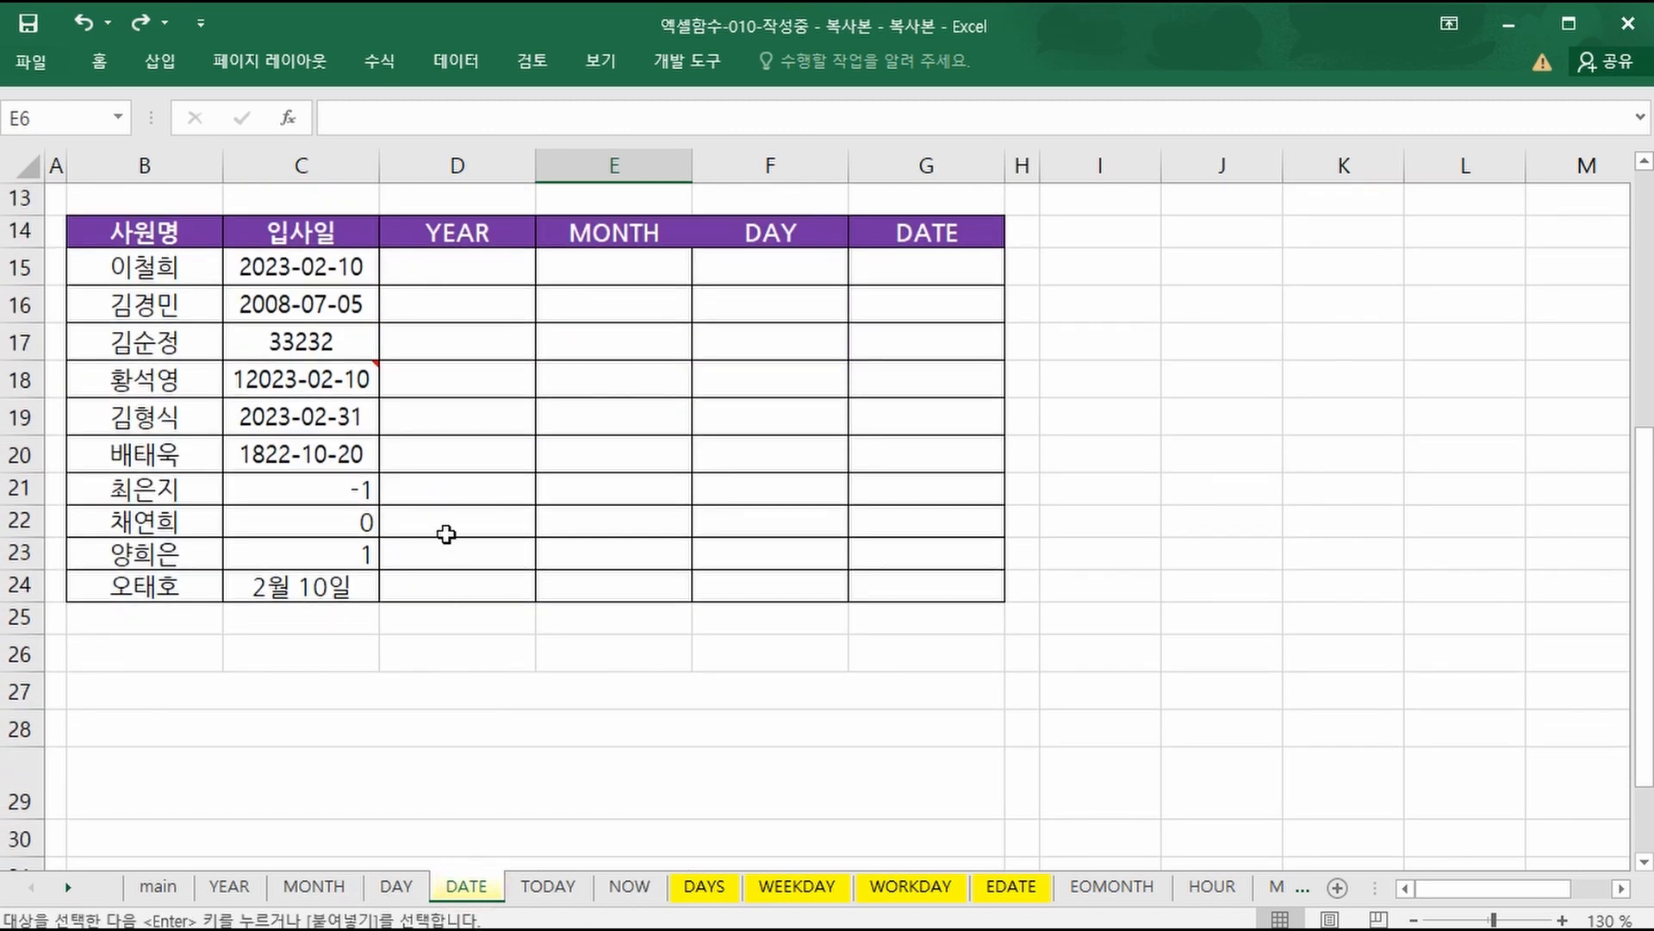
pyautogui.moveTo(453, 272); pyautogui.dragTo(770, 586)
pyautogui.hotkey('ctrl', 'v')
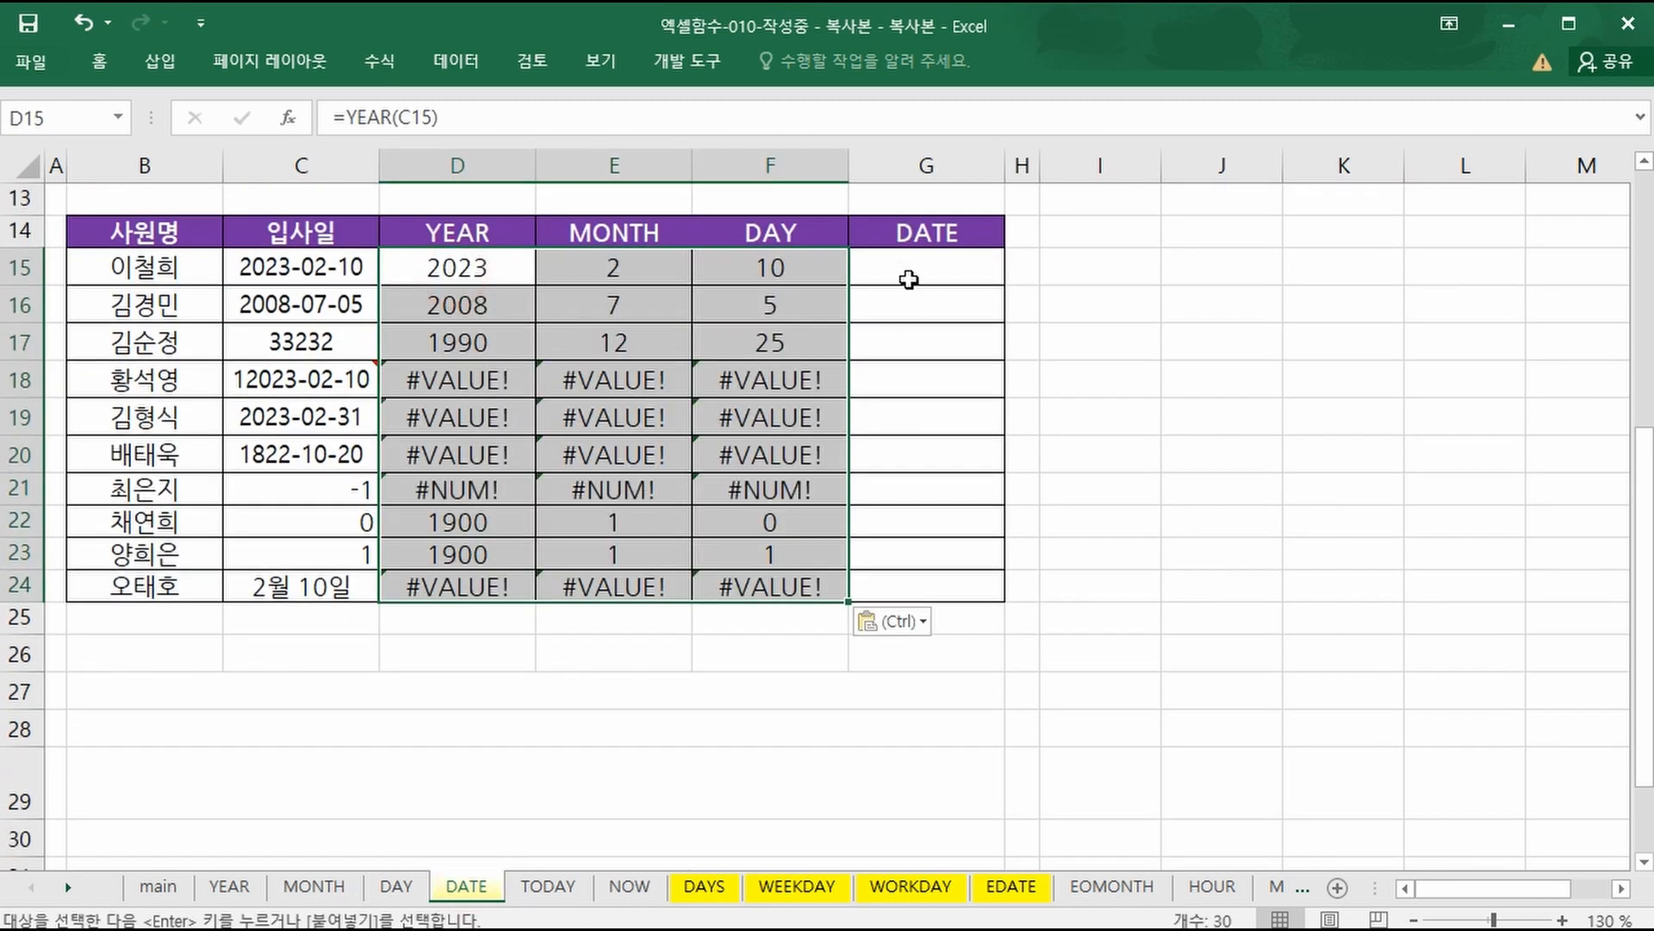
# Select G15 and review the DATE function's syntax and argument descriptions above the employee table.
pyautogui.click(905, 267)
pyautogui.scroll(3, 979, 447)
pyautogui.scroll(-3, 1077, 483)
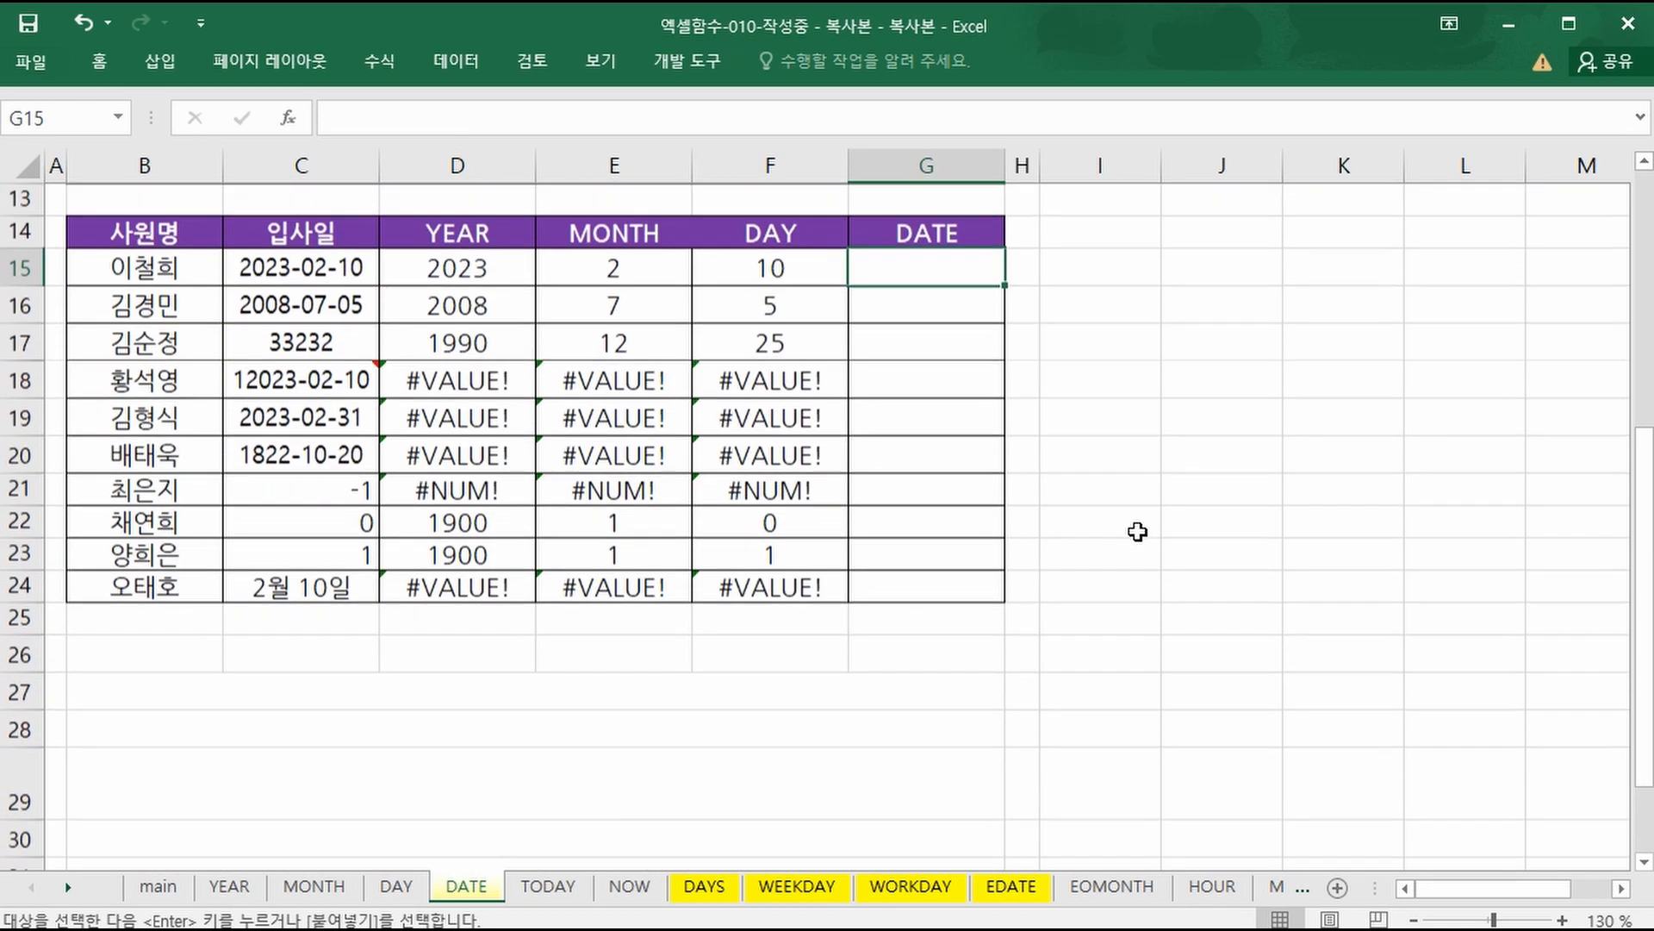
pyautogui.write('=')
pyautogui.press('Escape')
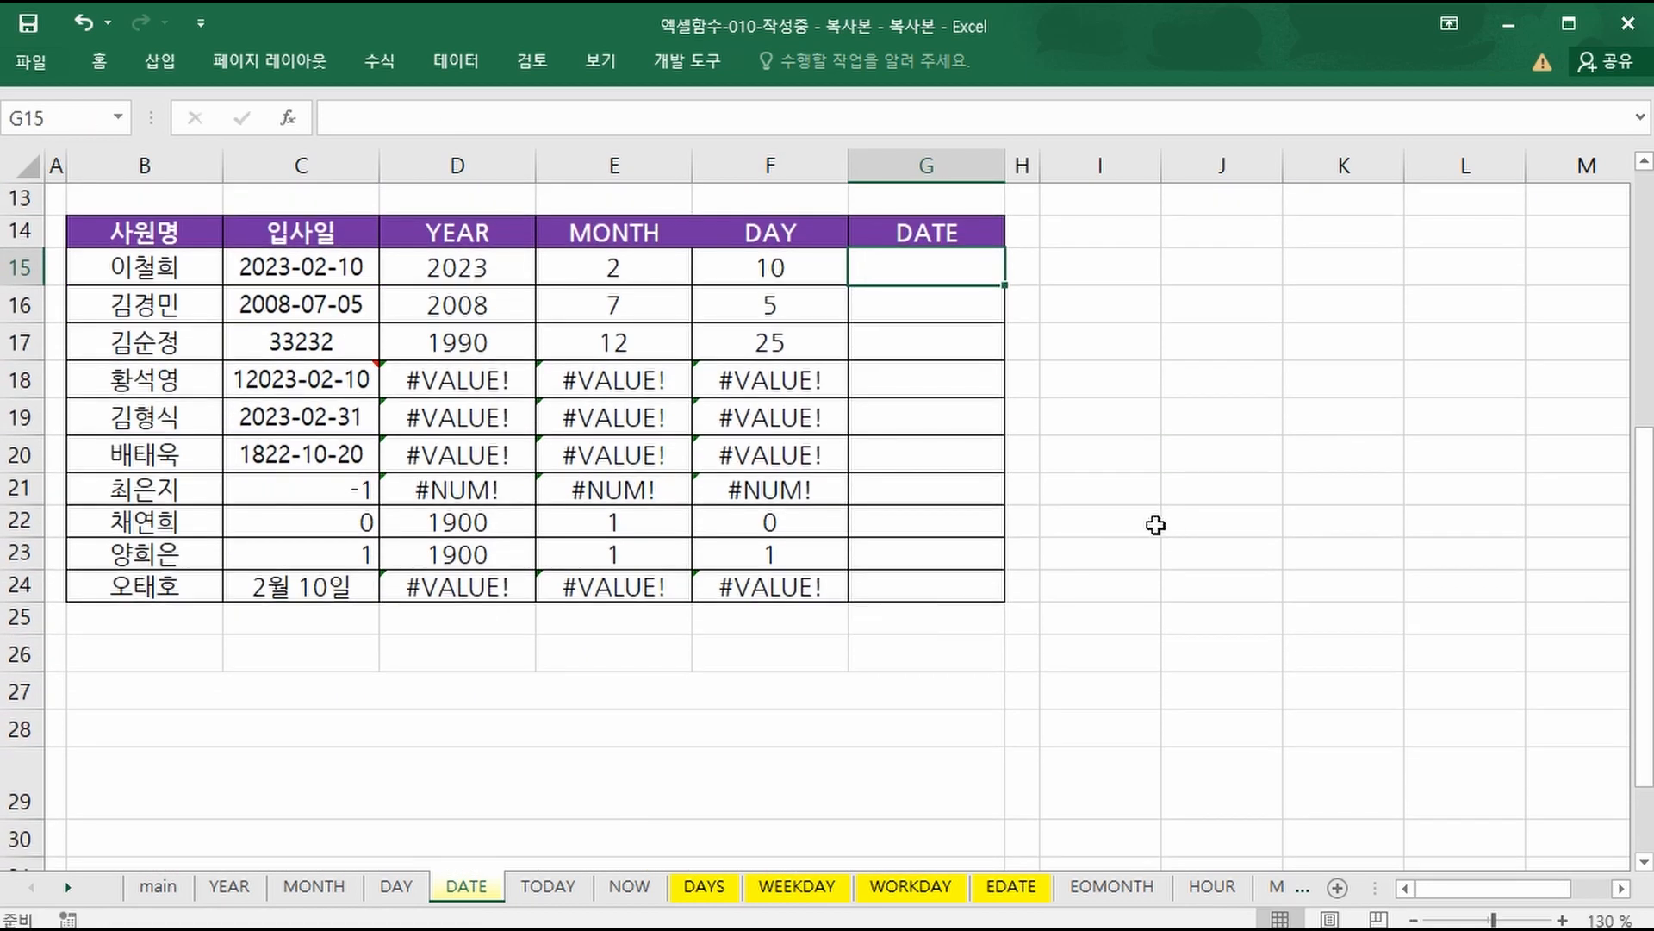
pyautogui.scroll(4, 1109, 522)
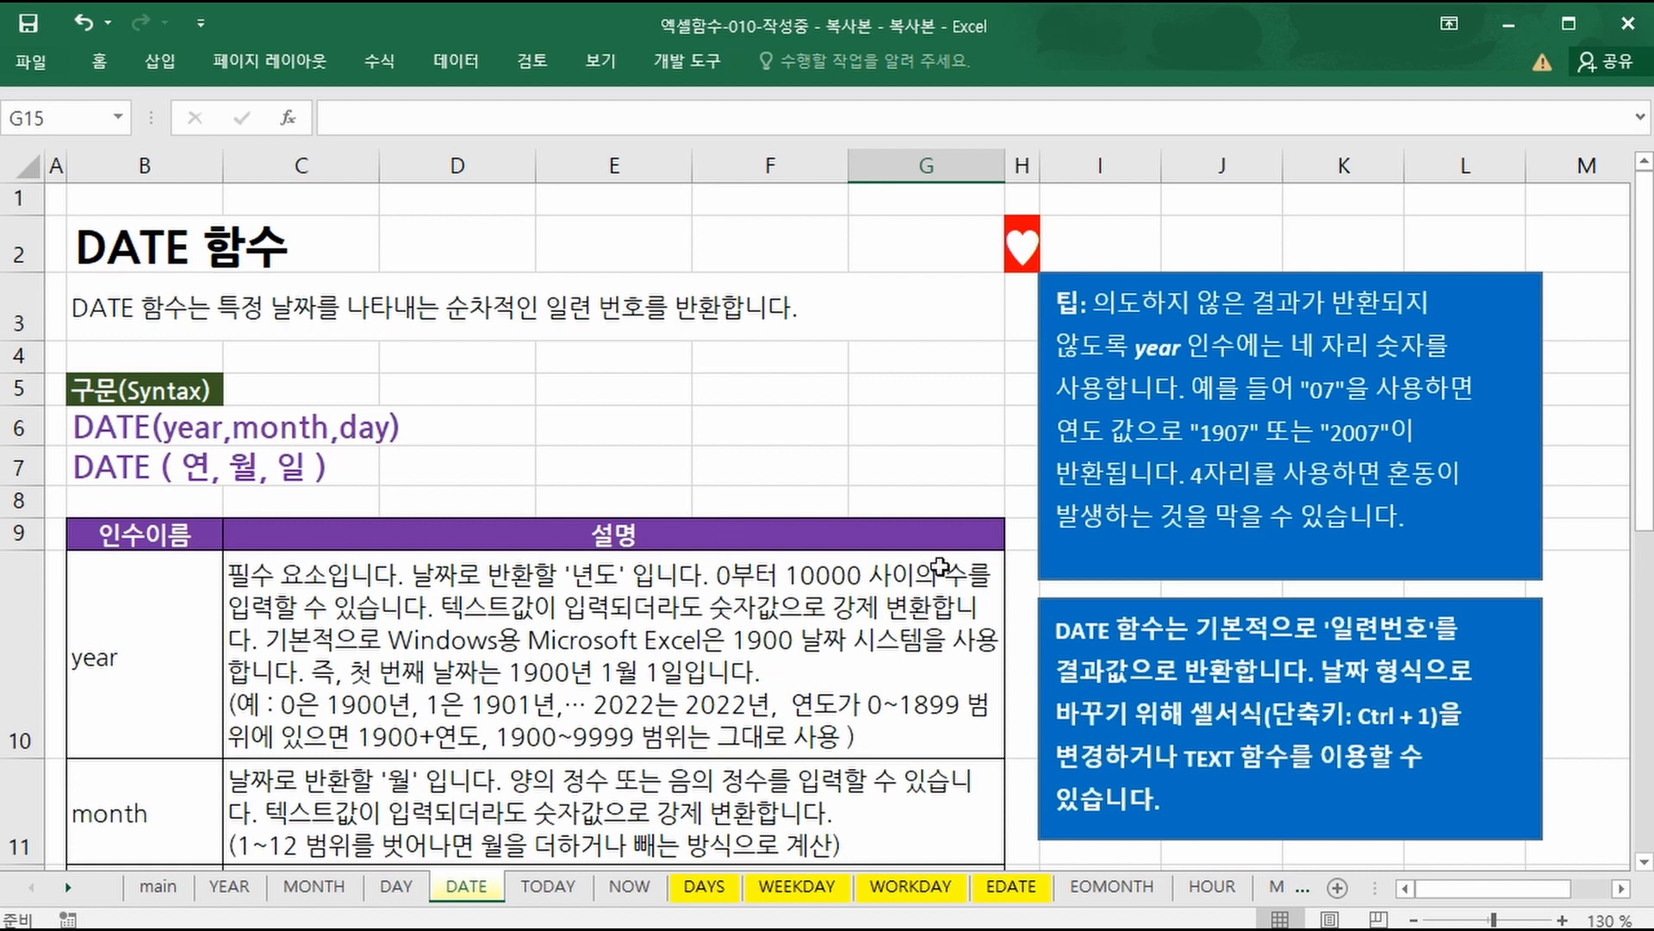
pyautogui.scroll(-1, 939, 567)
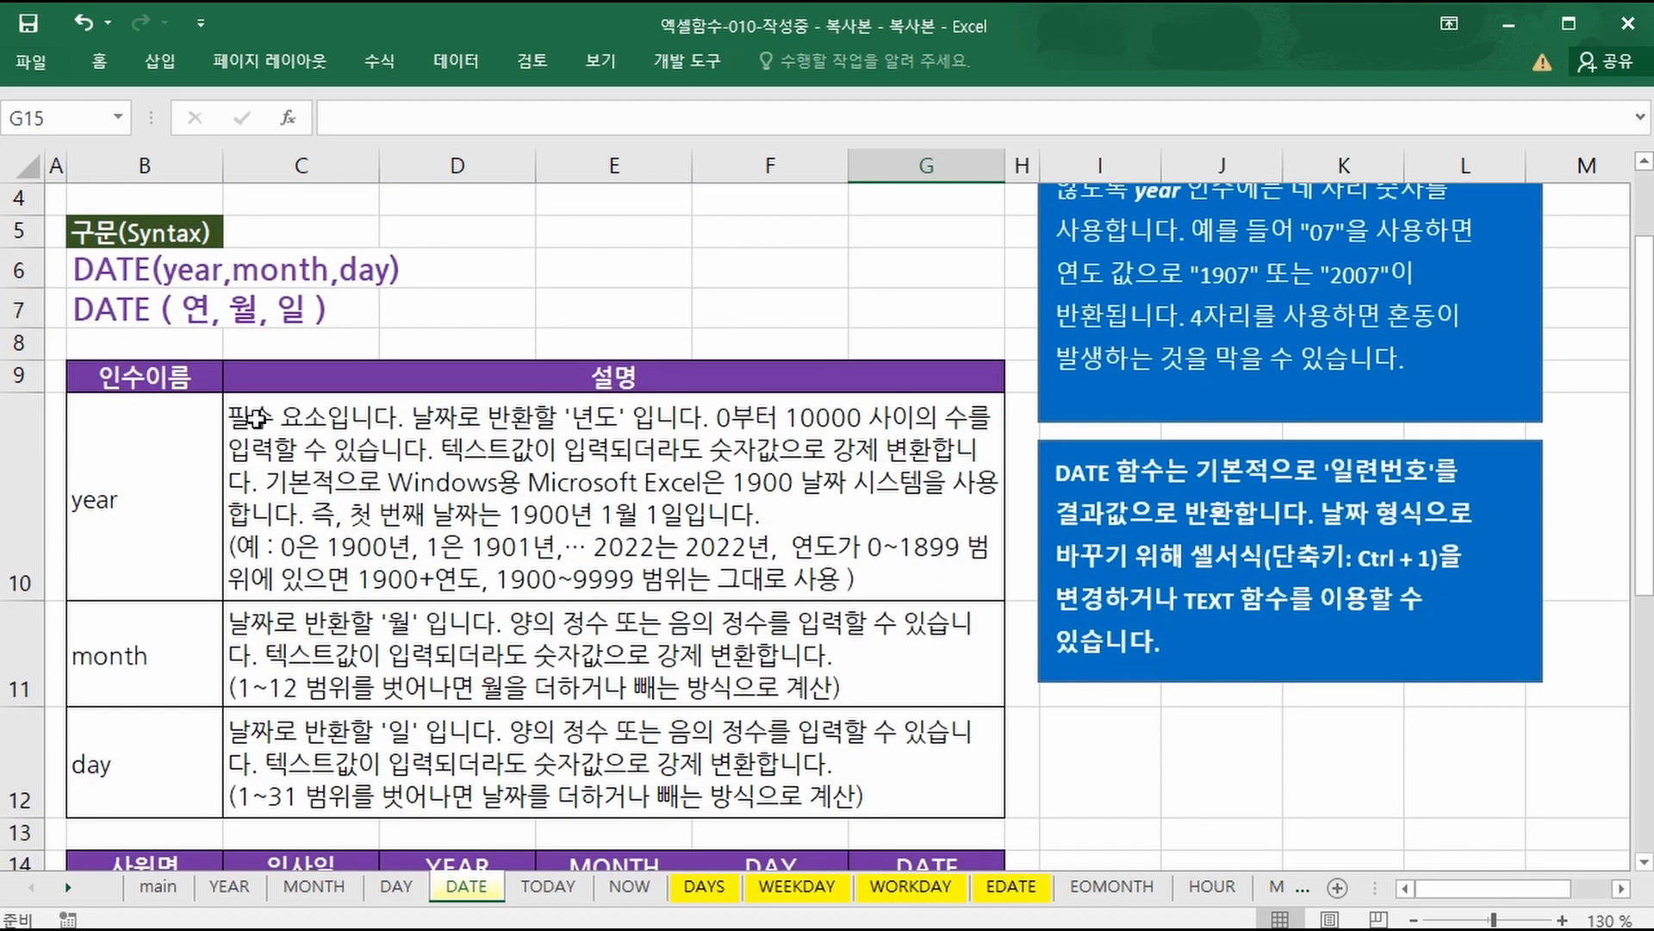
pyautogui.scroll(-3, 937, 638)
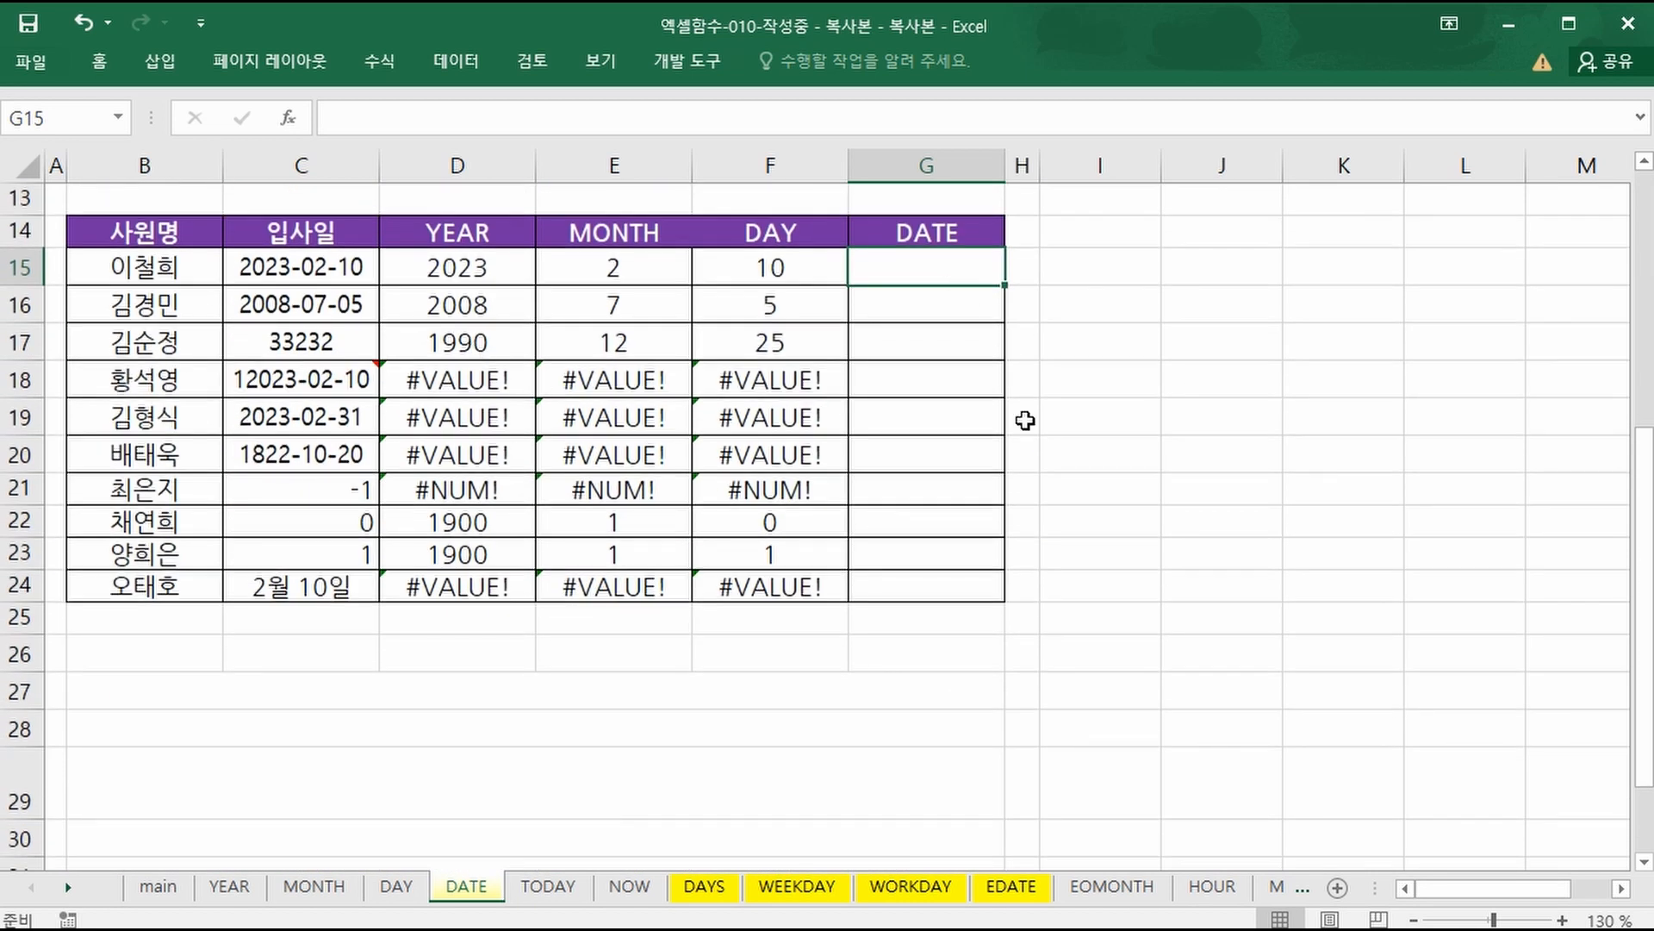
# Enter =DATE(D15,E15,F15) in G15 and fill the formula down through G24.
pyautogui.write('=DA')
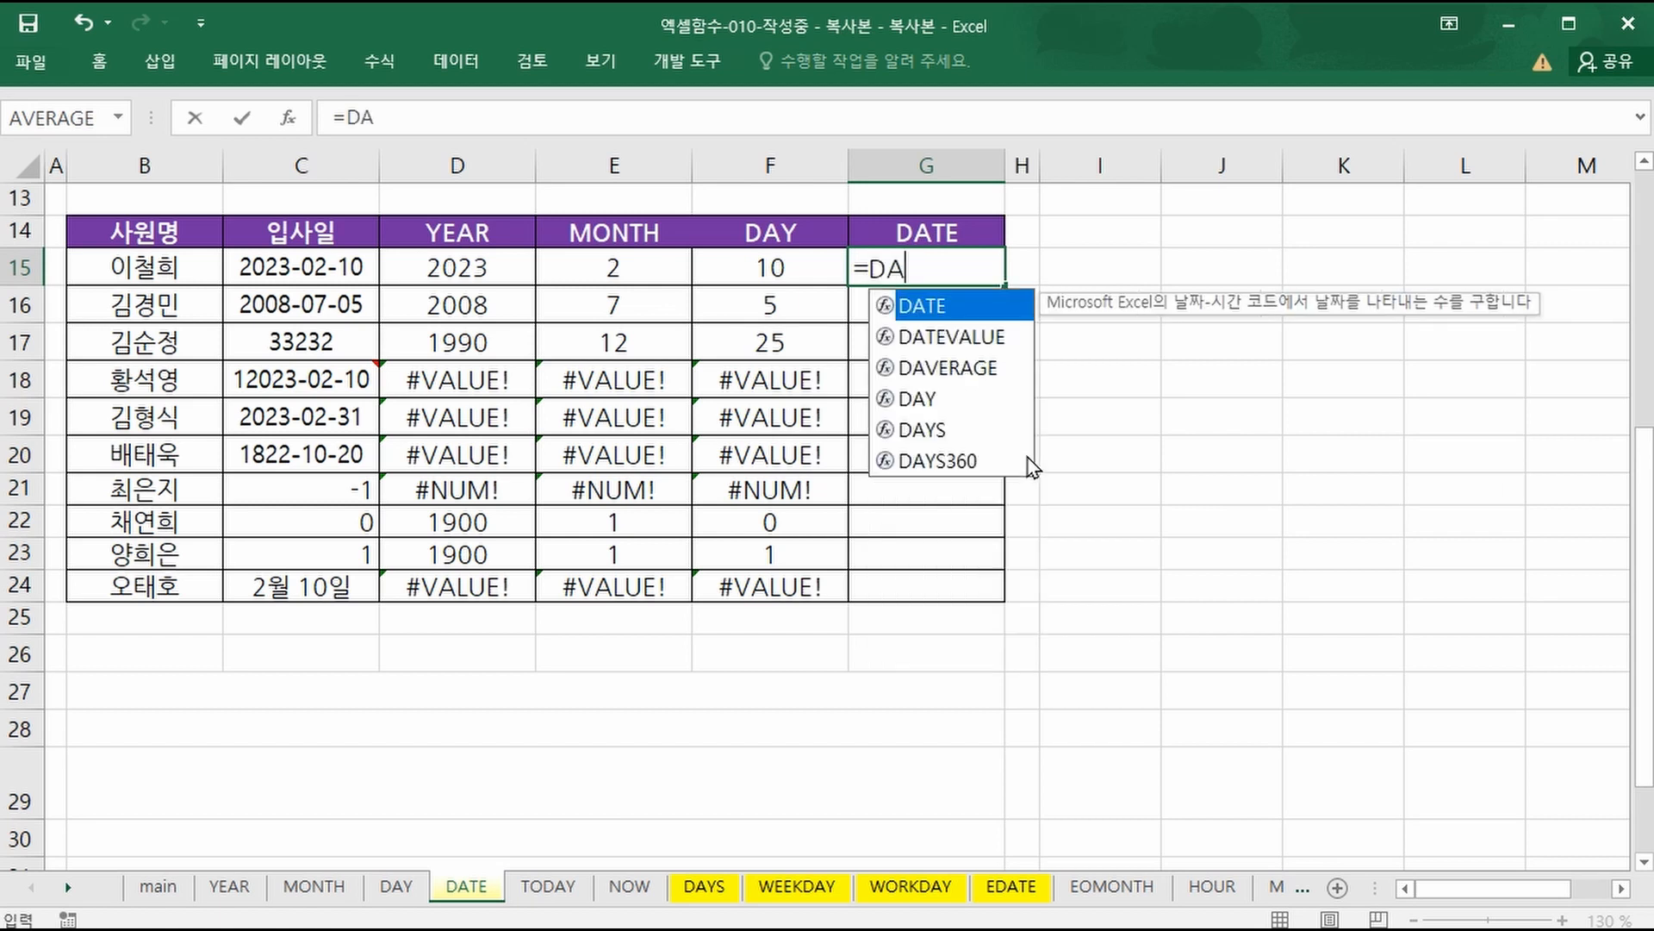
pyautogui.press('Tab')
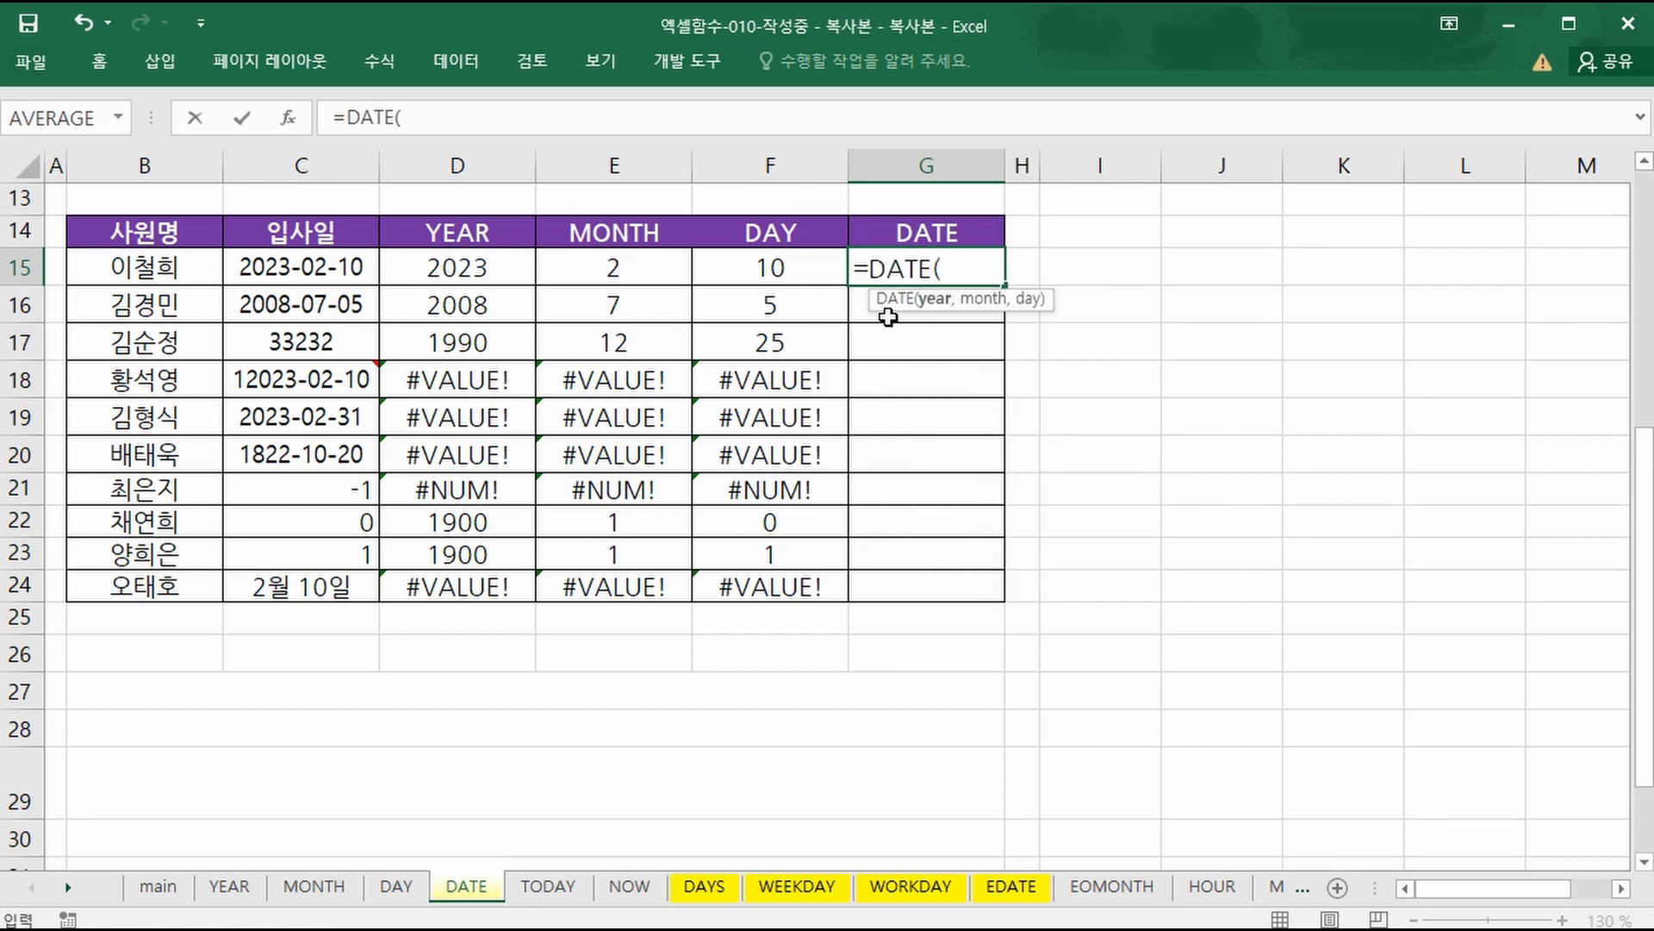
pyautogui.click(434, 268)
pyautogui.write(',')
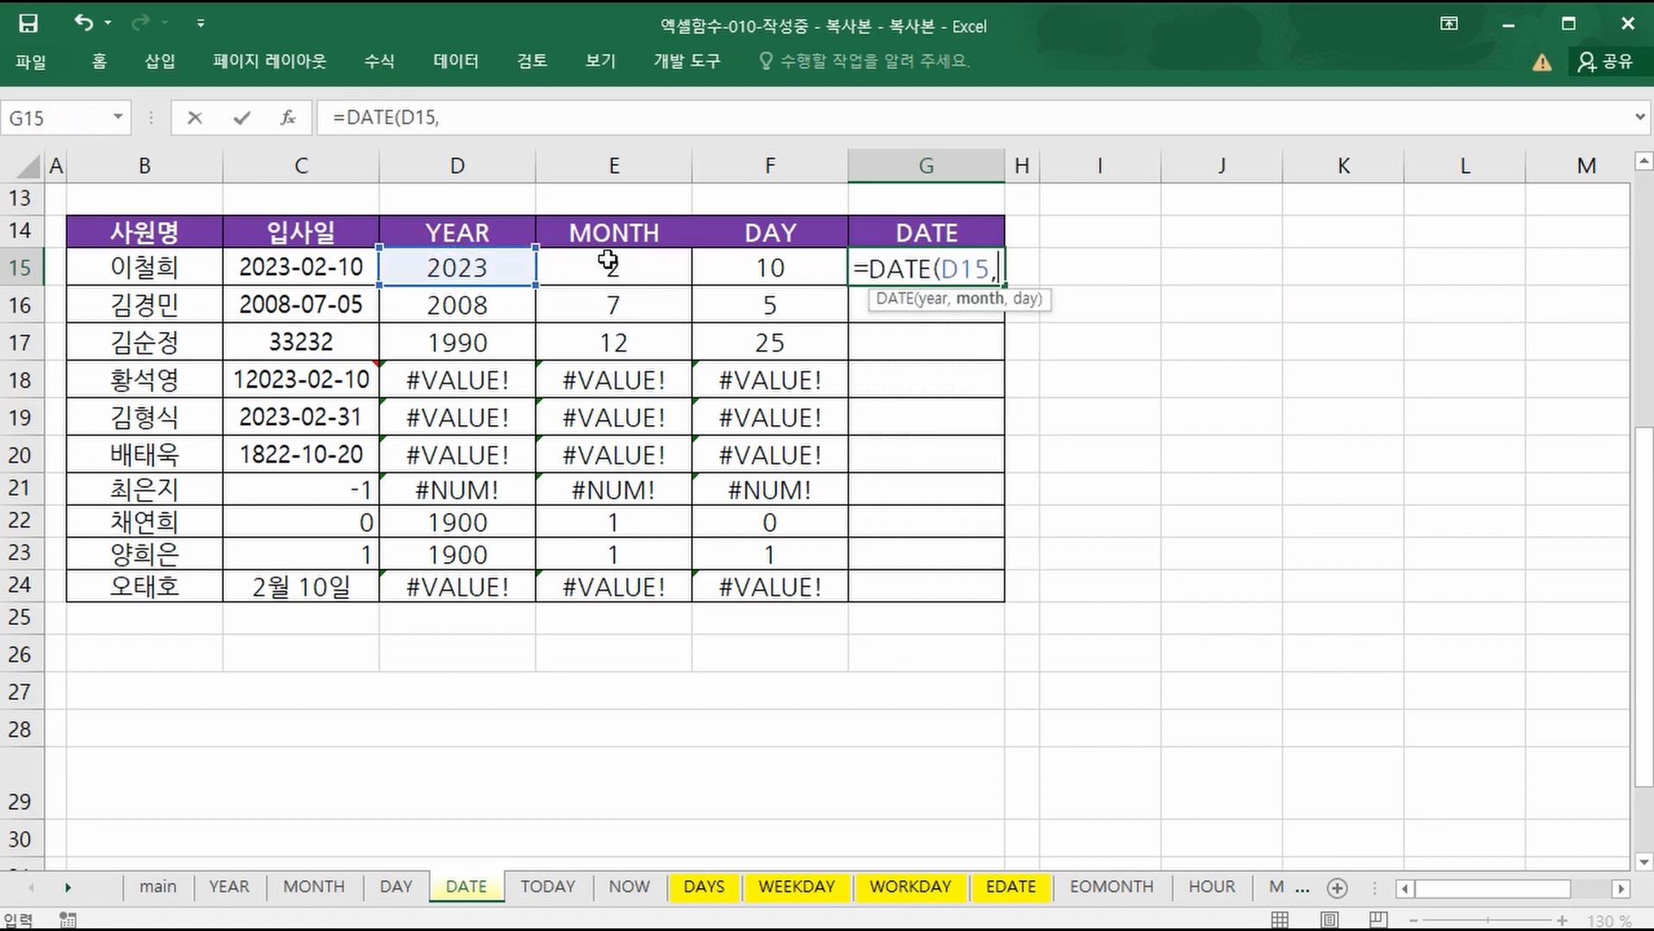
pyautogui.click(608, 263)
pyautogui.write(',')
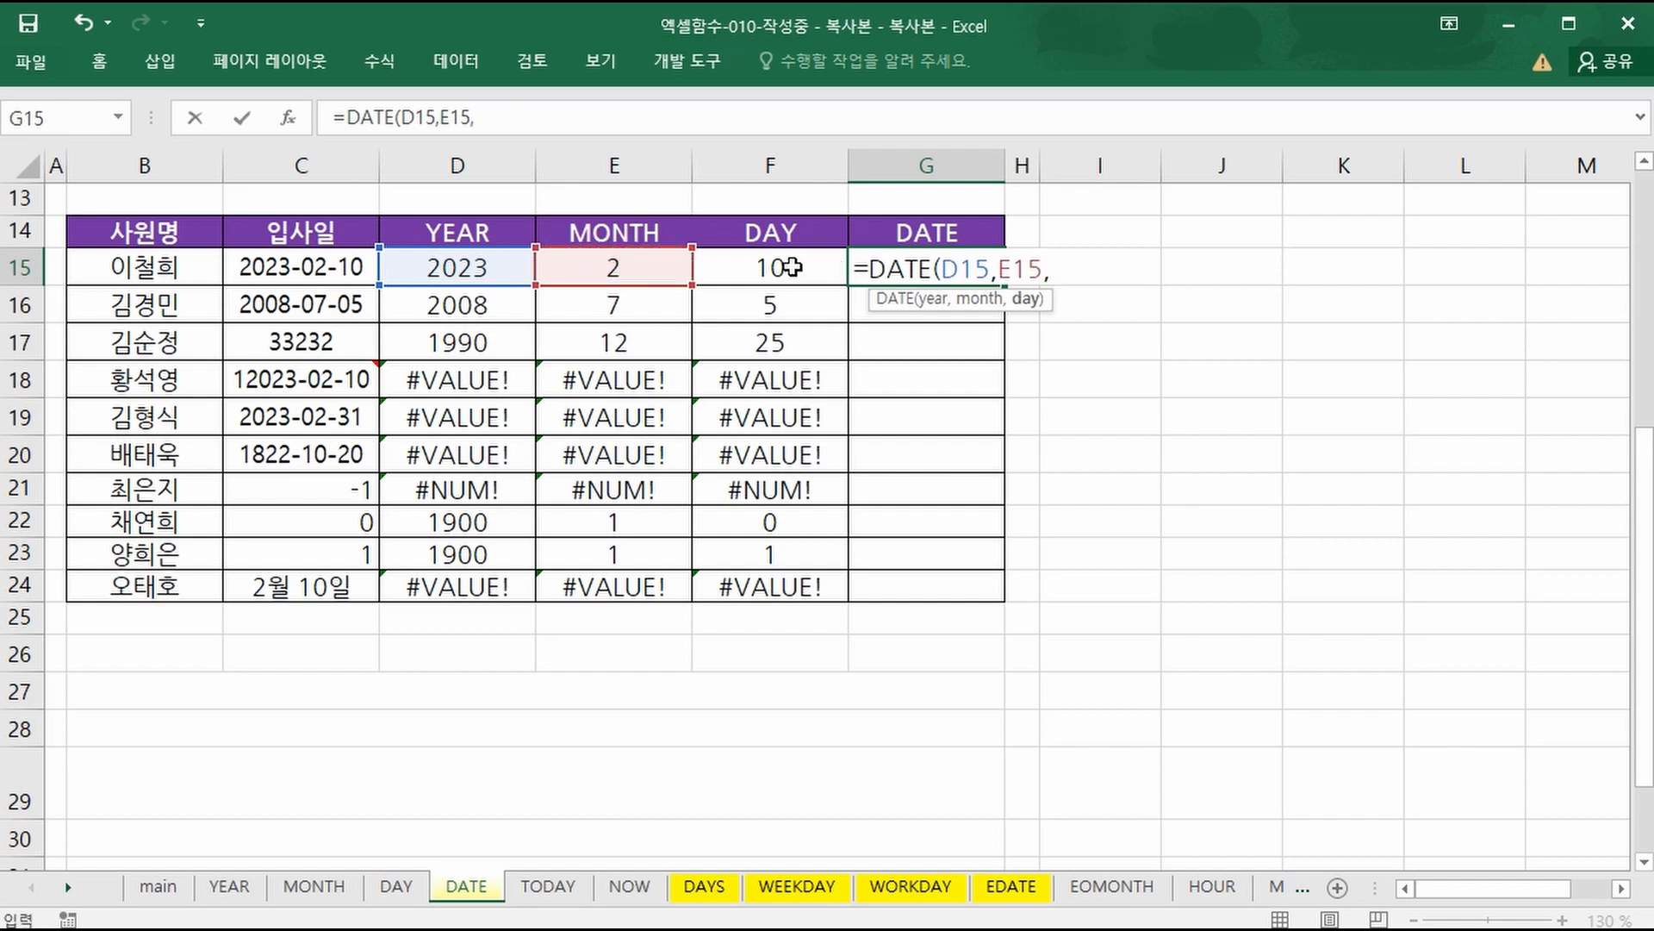
pyautogui.click(786, 267)
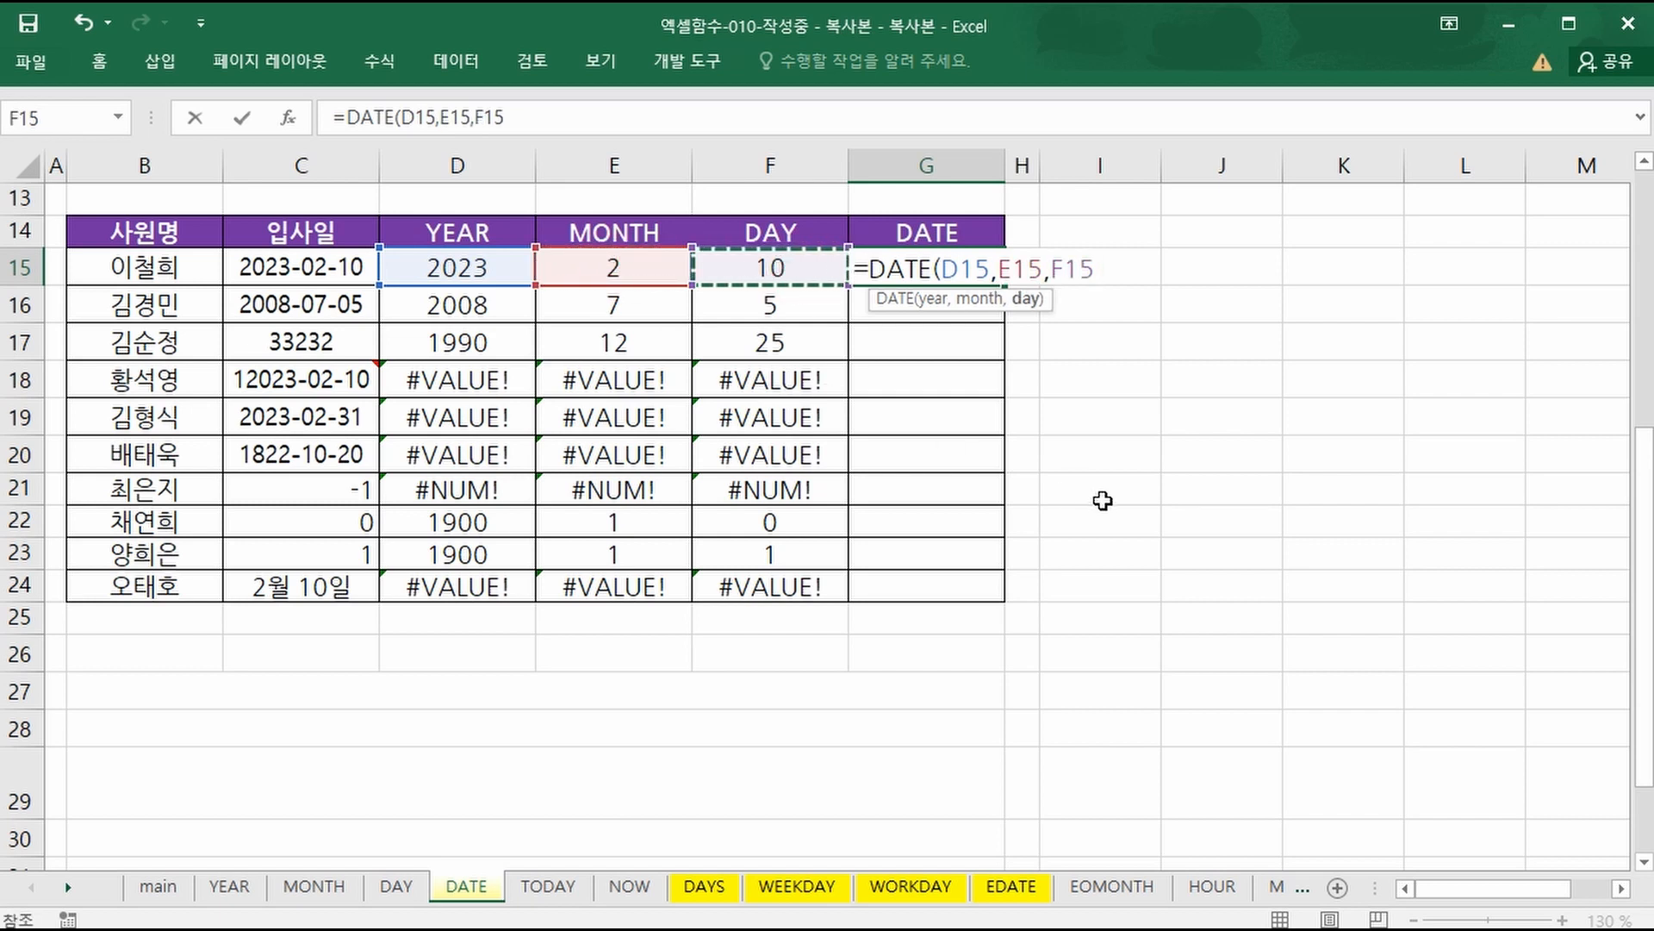
pyautogui.write(')')
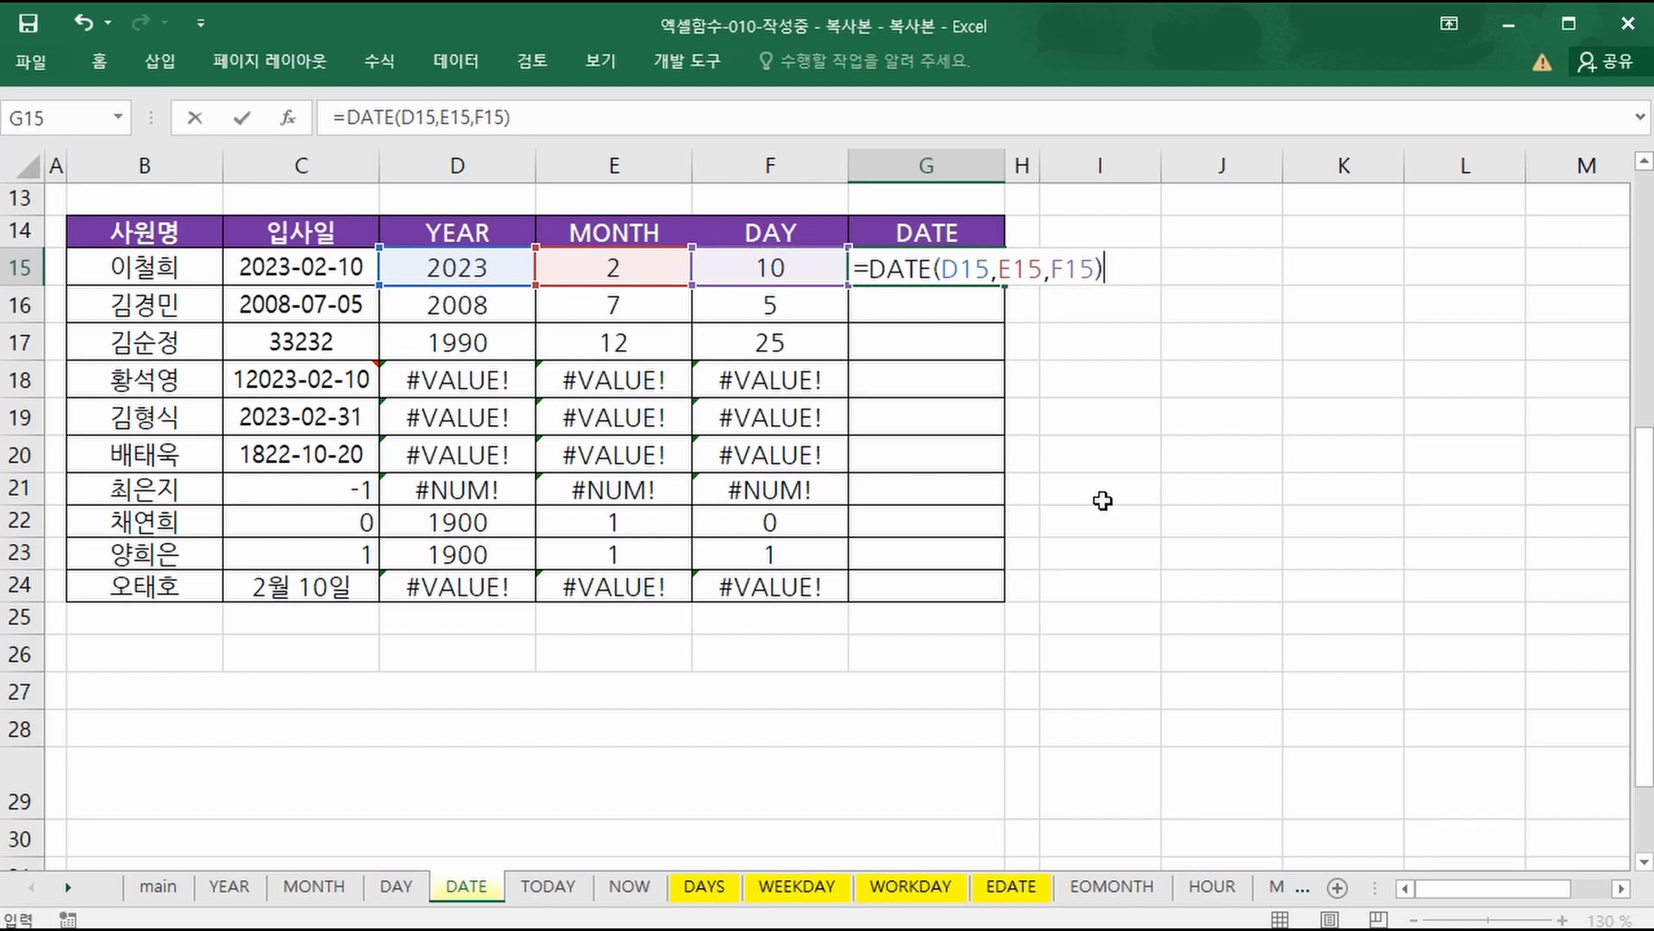
pyautogui.press('Return')
pyautogui.press('Up')
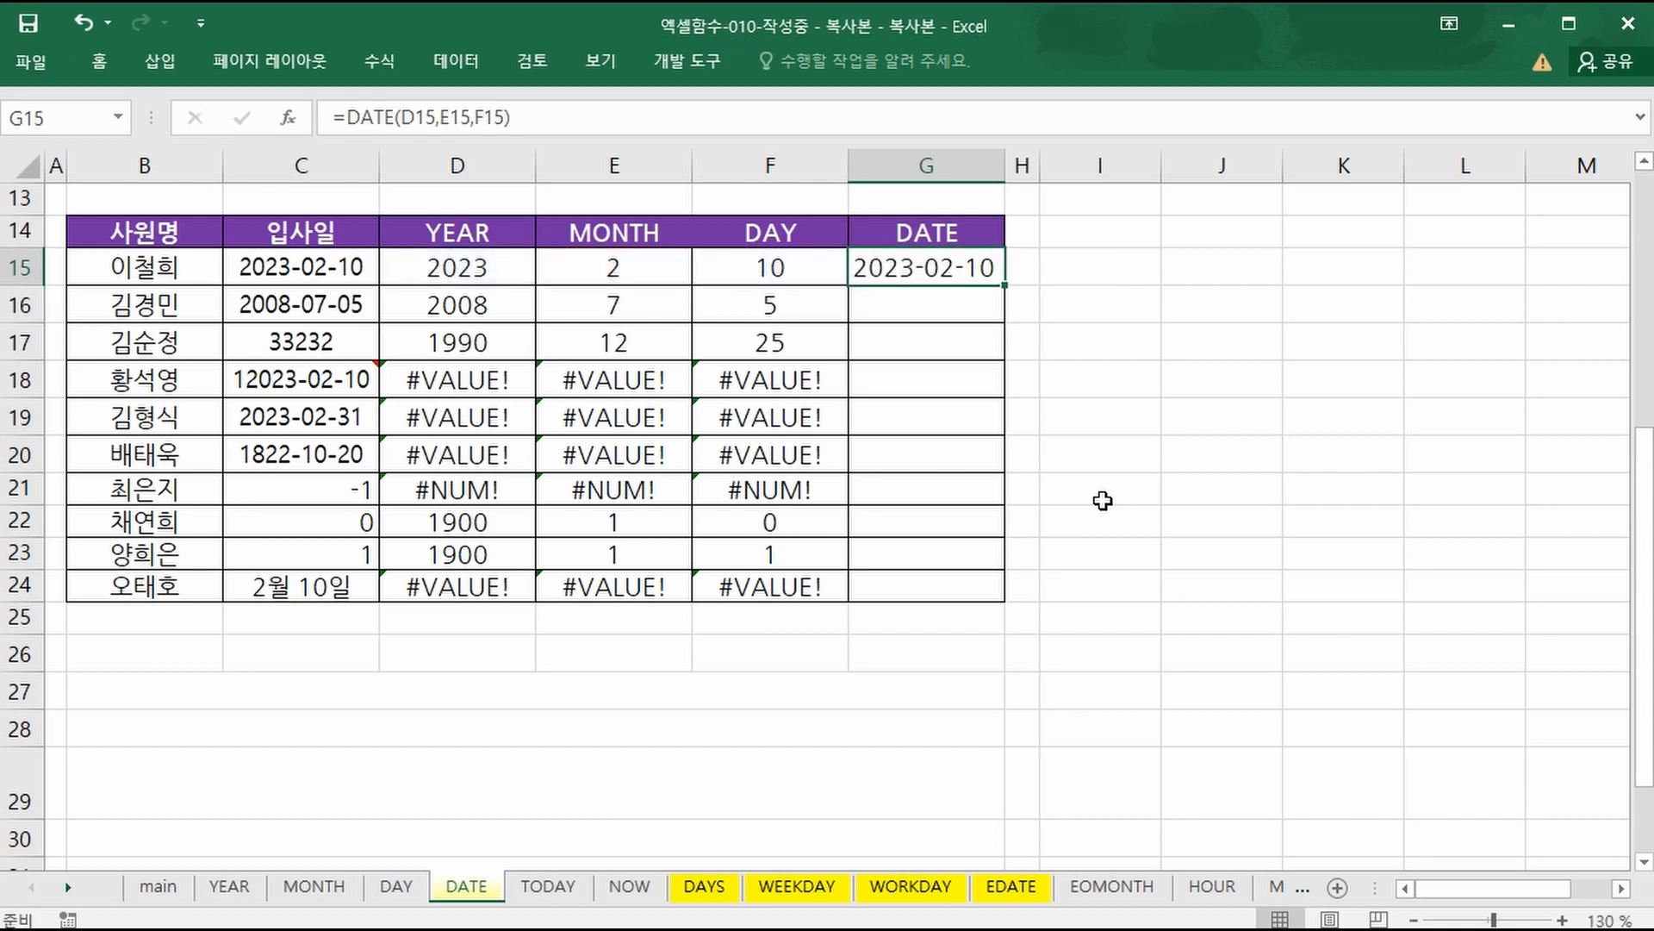
pyautogui.doubleClick(1005, 285)
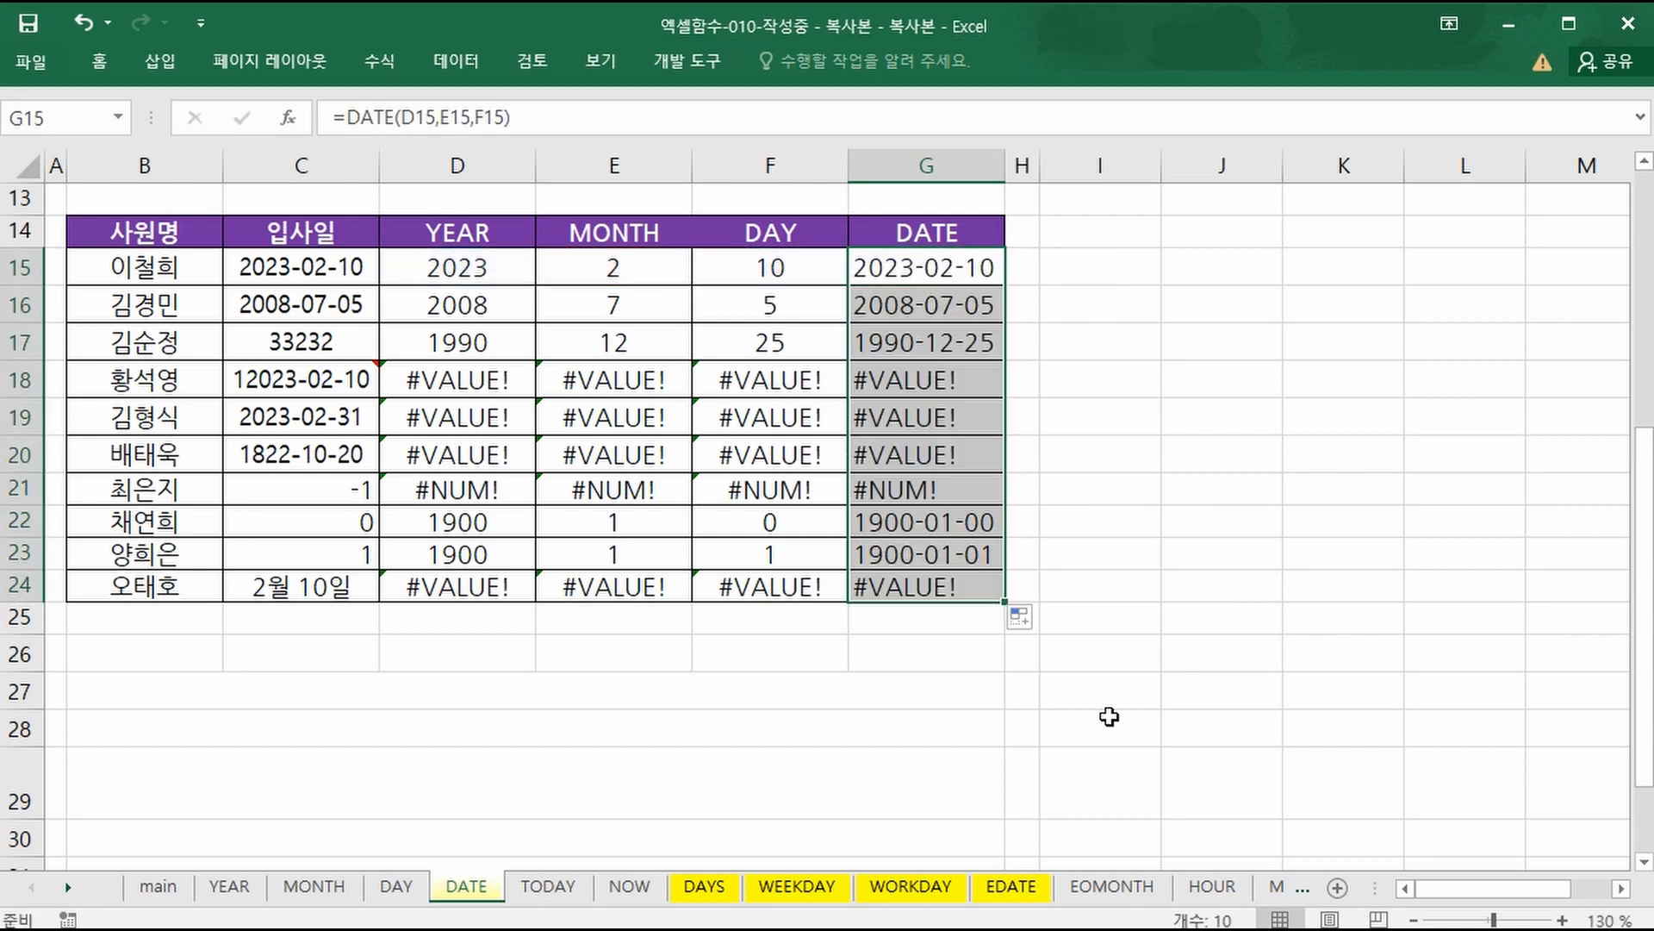
# Examine the DATE formula in G19 and compare the error rows in C18:G21 with their hire dates.
pyautogui.click(933, 408)
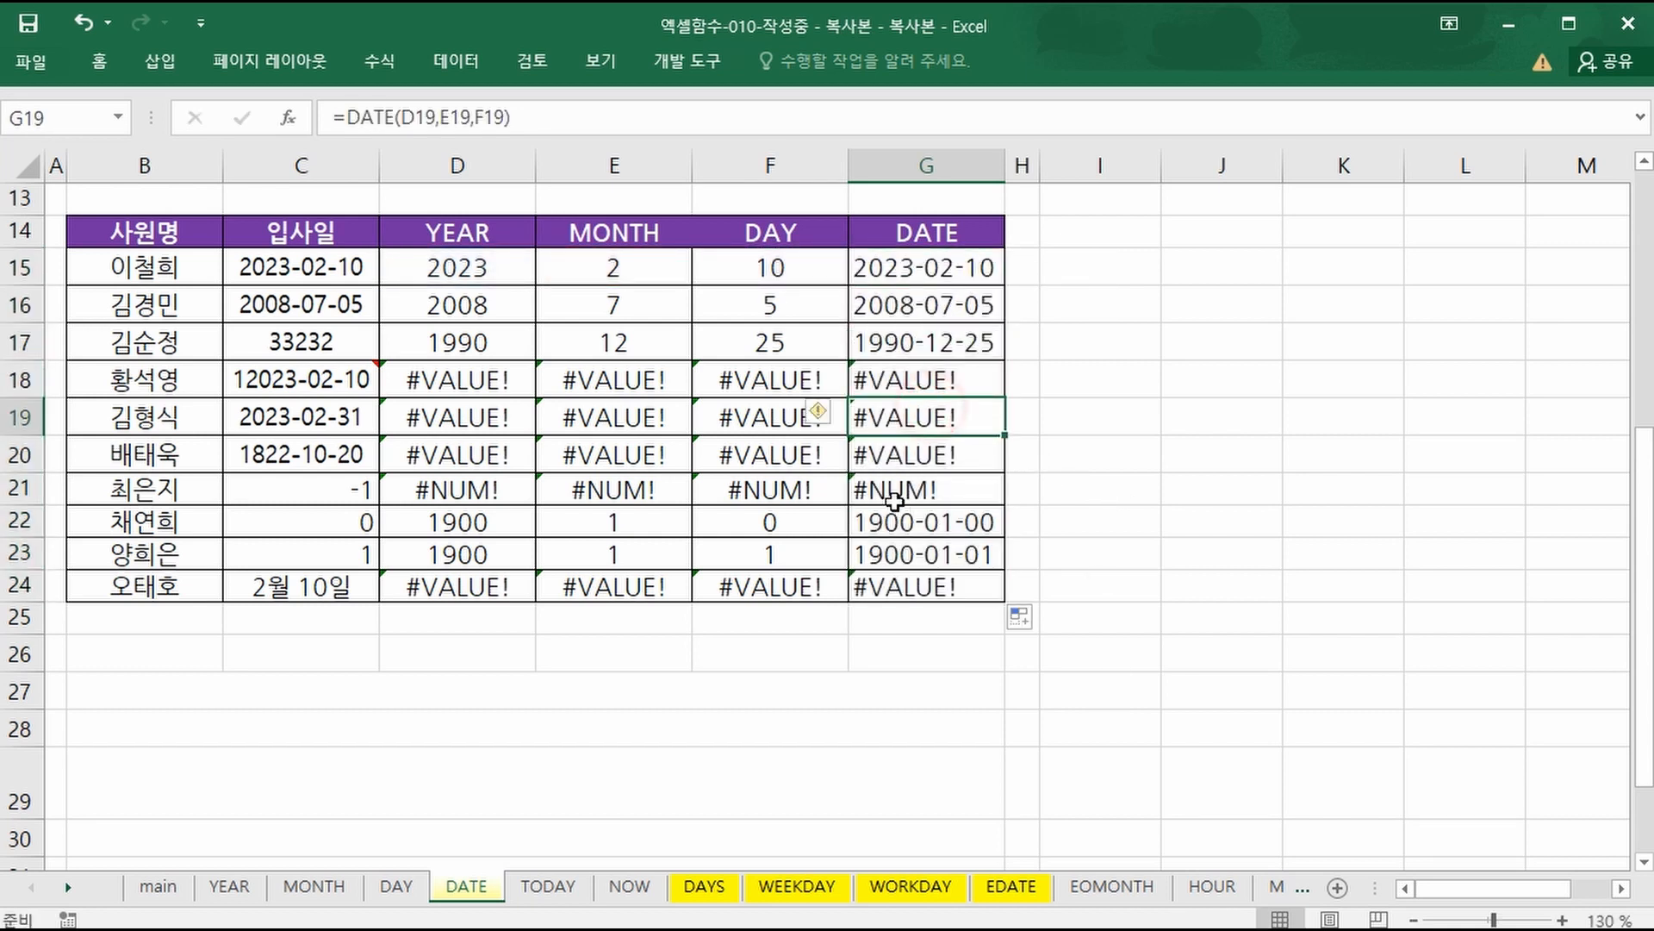
pyautogui.moveTo(958, 480); pyautogui.dragTo(367, 380)
pyautogui.click(469, 689)
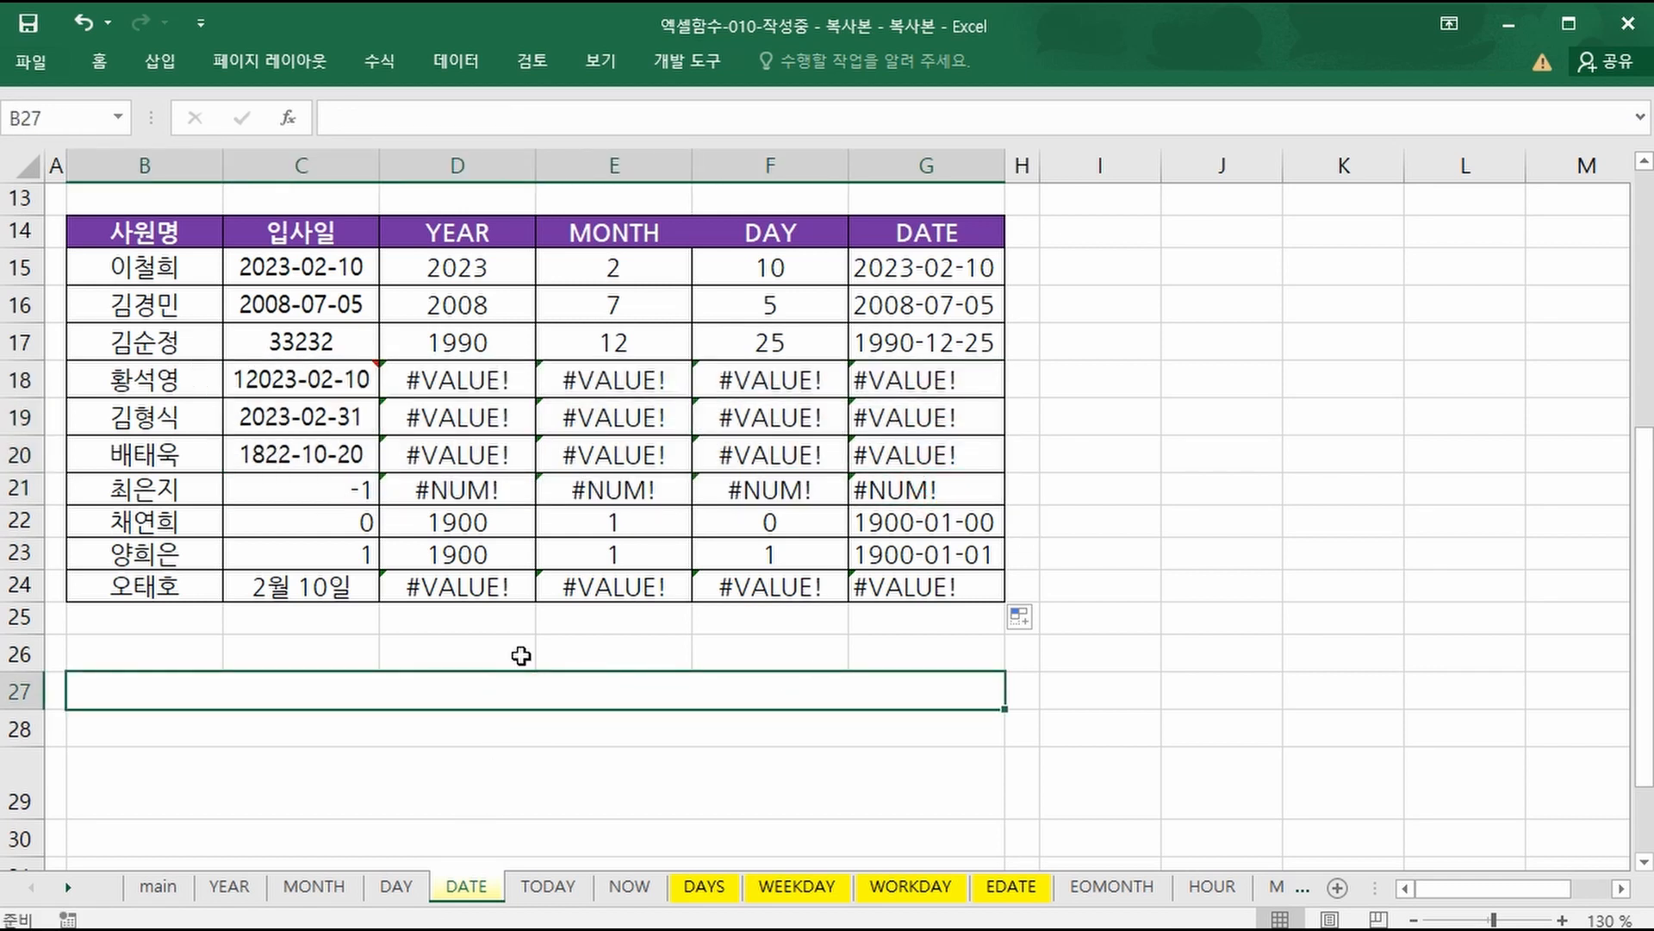
pyautogui.click(516, 655)
pyautogui.write('=')
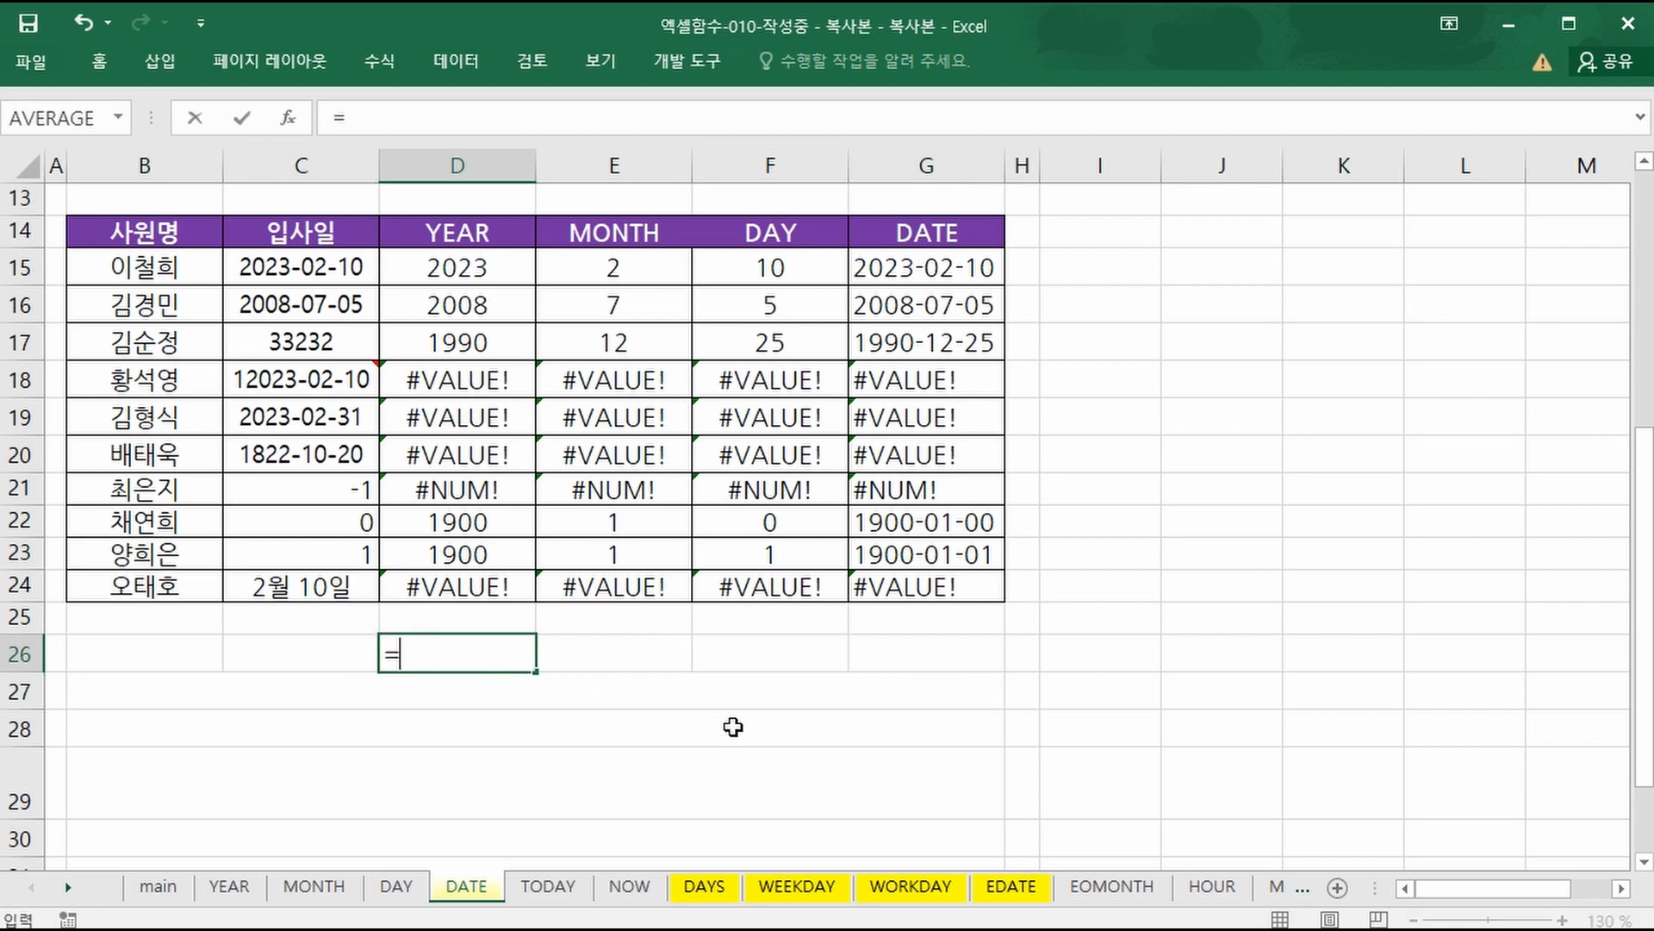
pyautogui.press('Escape')
# Enter =DATE(2023,2,13) in G26, giving the year, month and day as plain numbers.
pyautogui.click(922, 652)
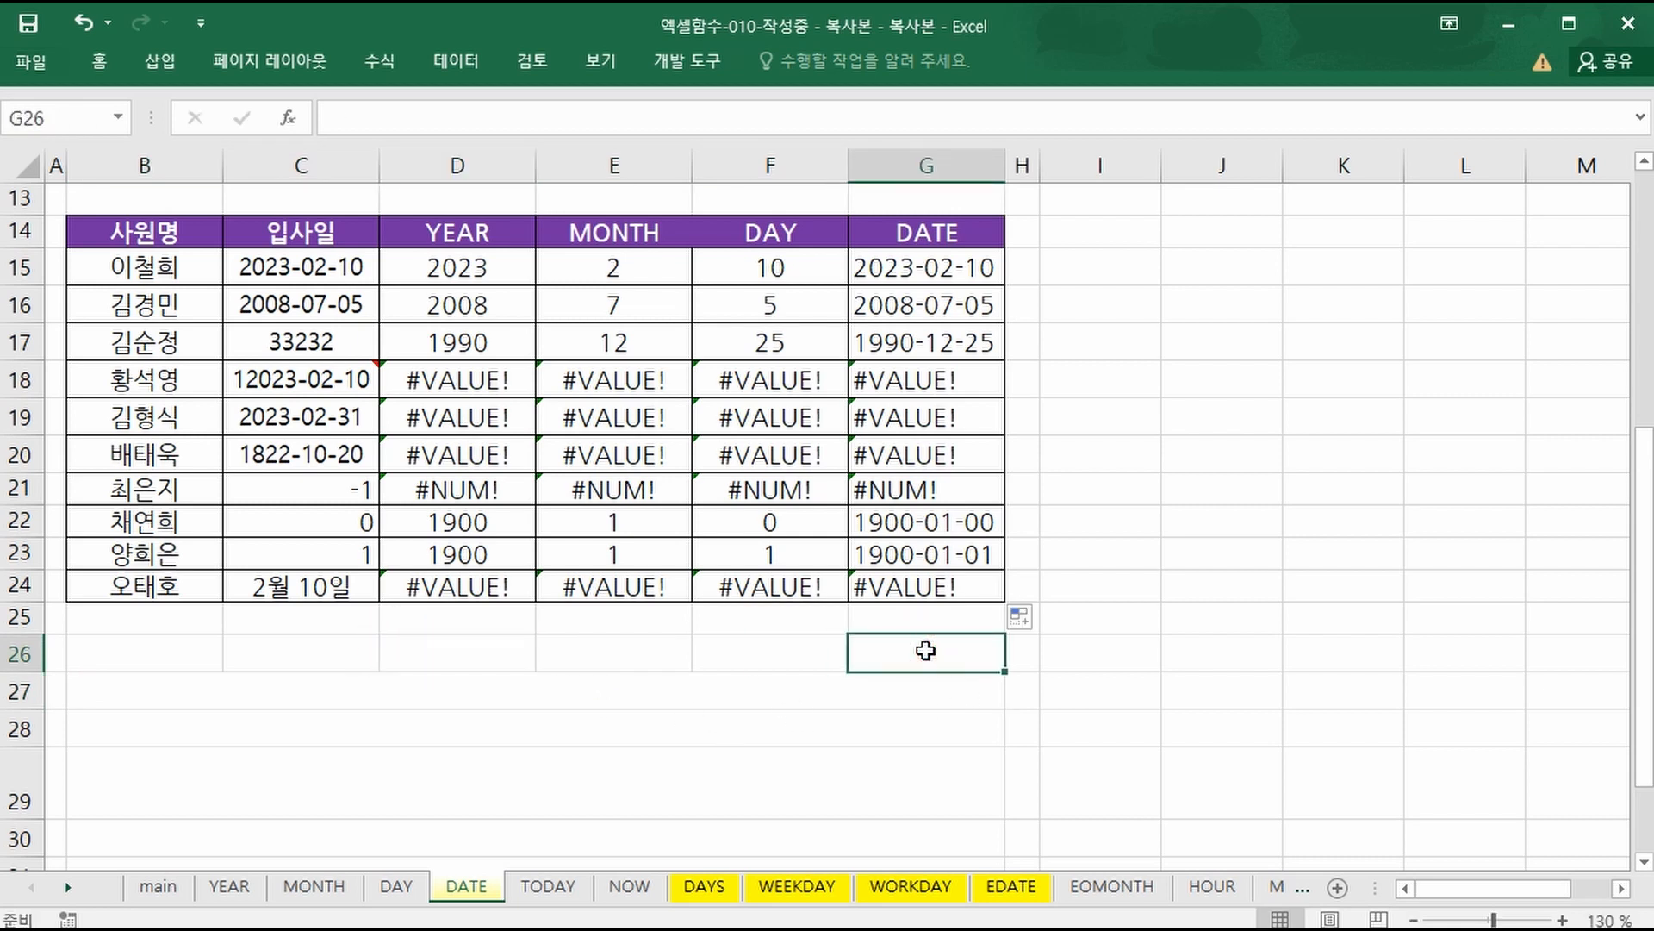
pyautogui.write('=DATE')
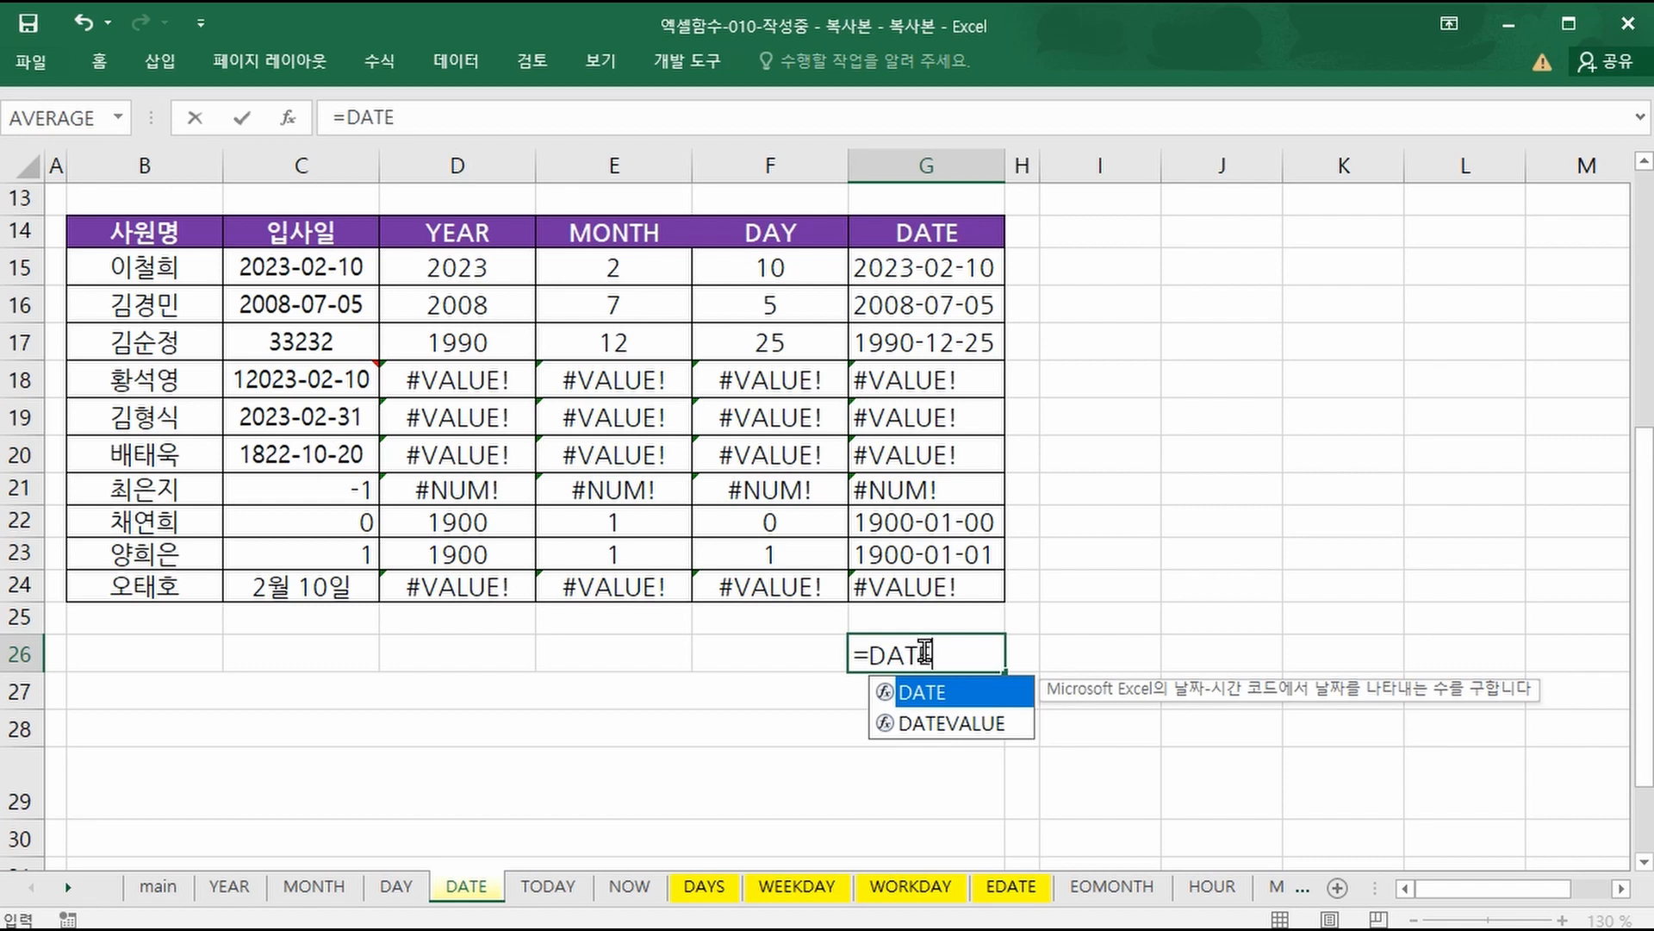
pyautogui.write('(')
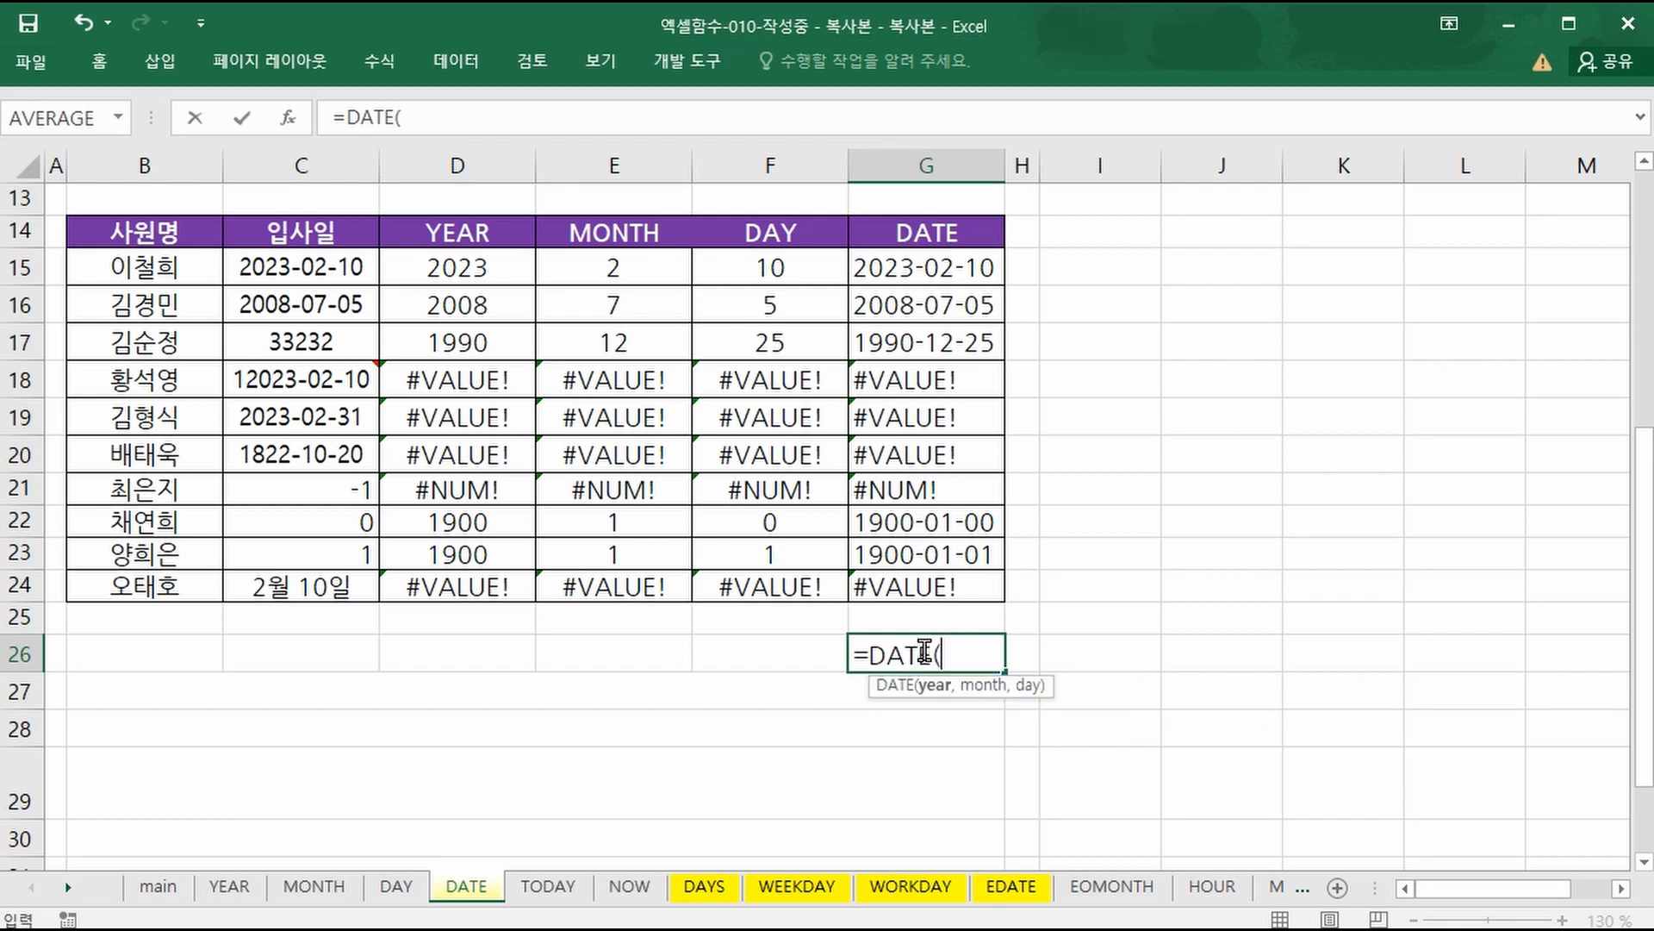
pyautogui.write('2023')
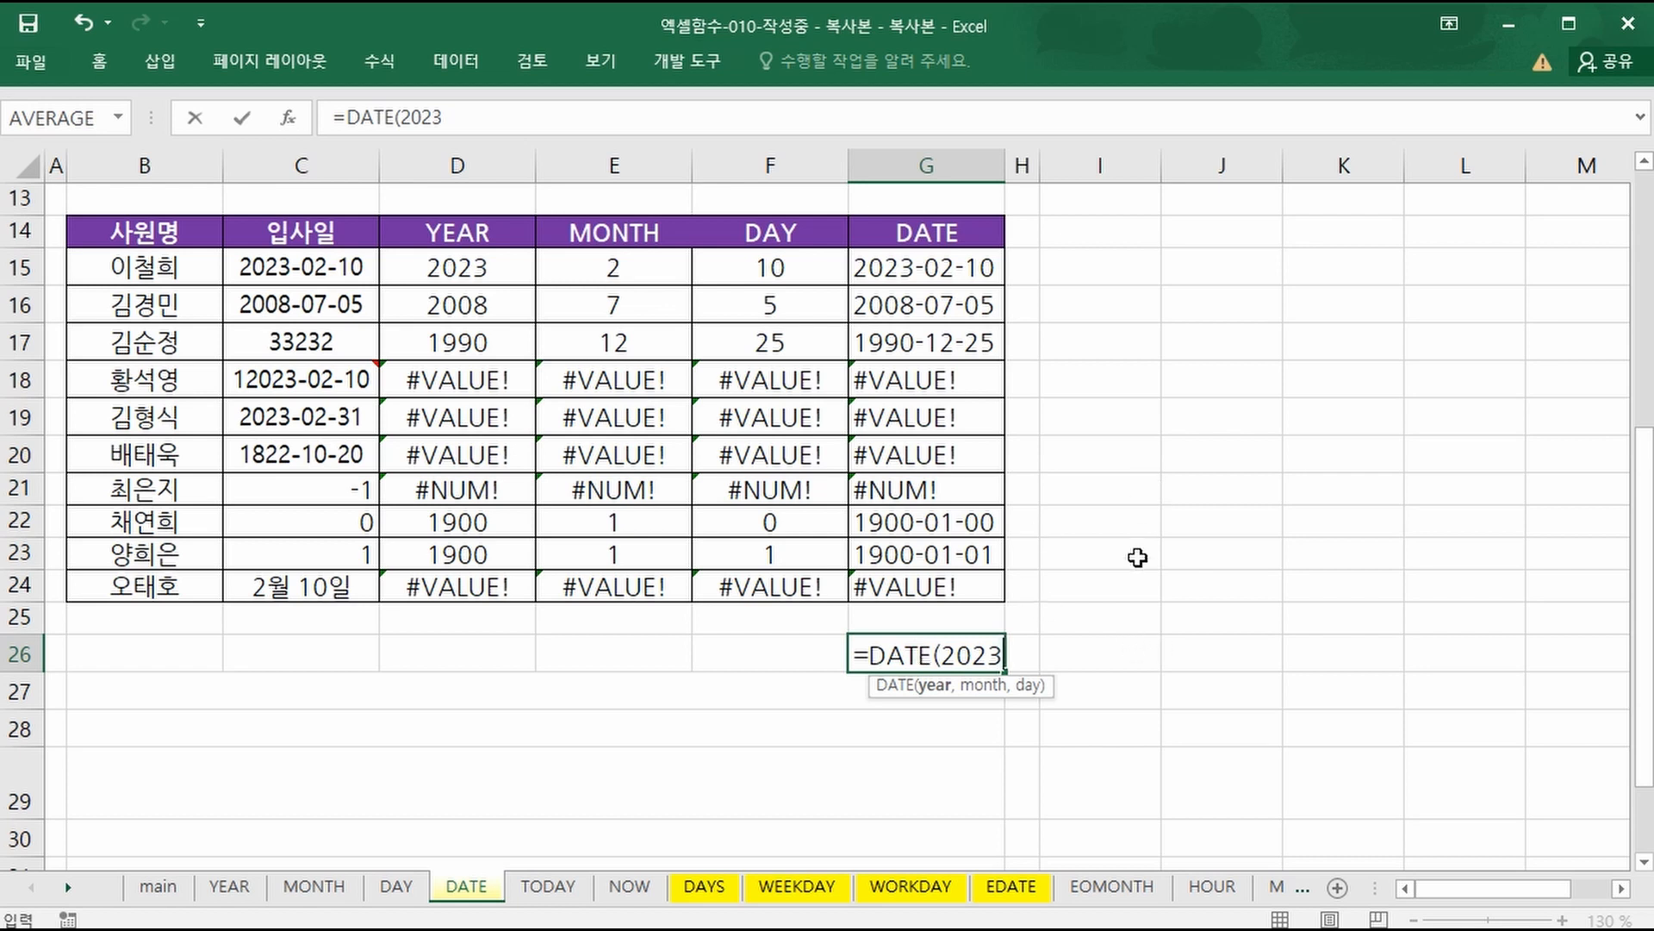
pyautogui.write(',')
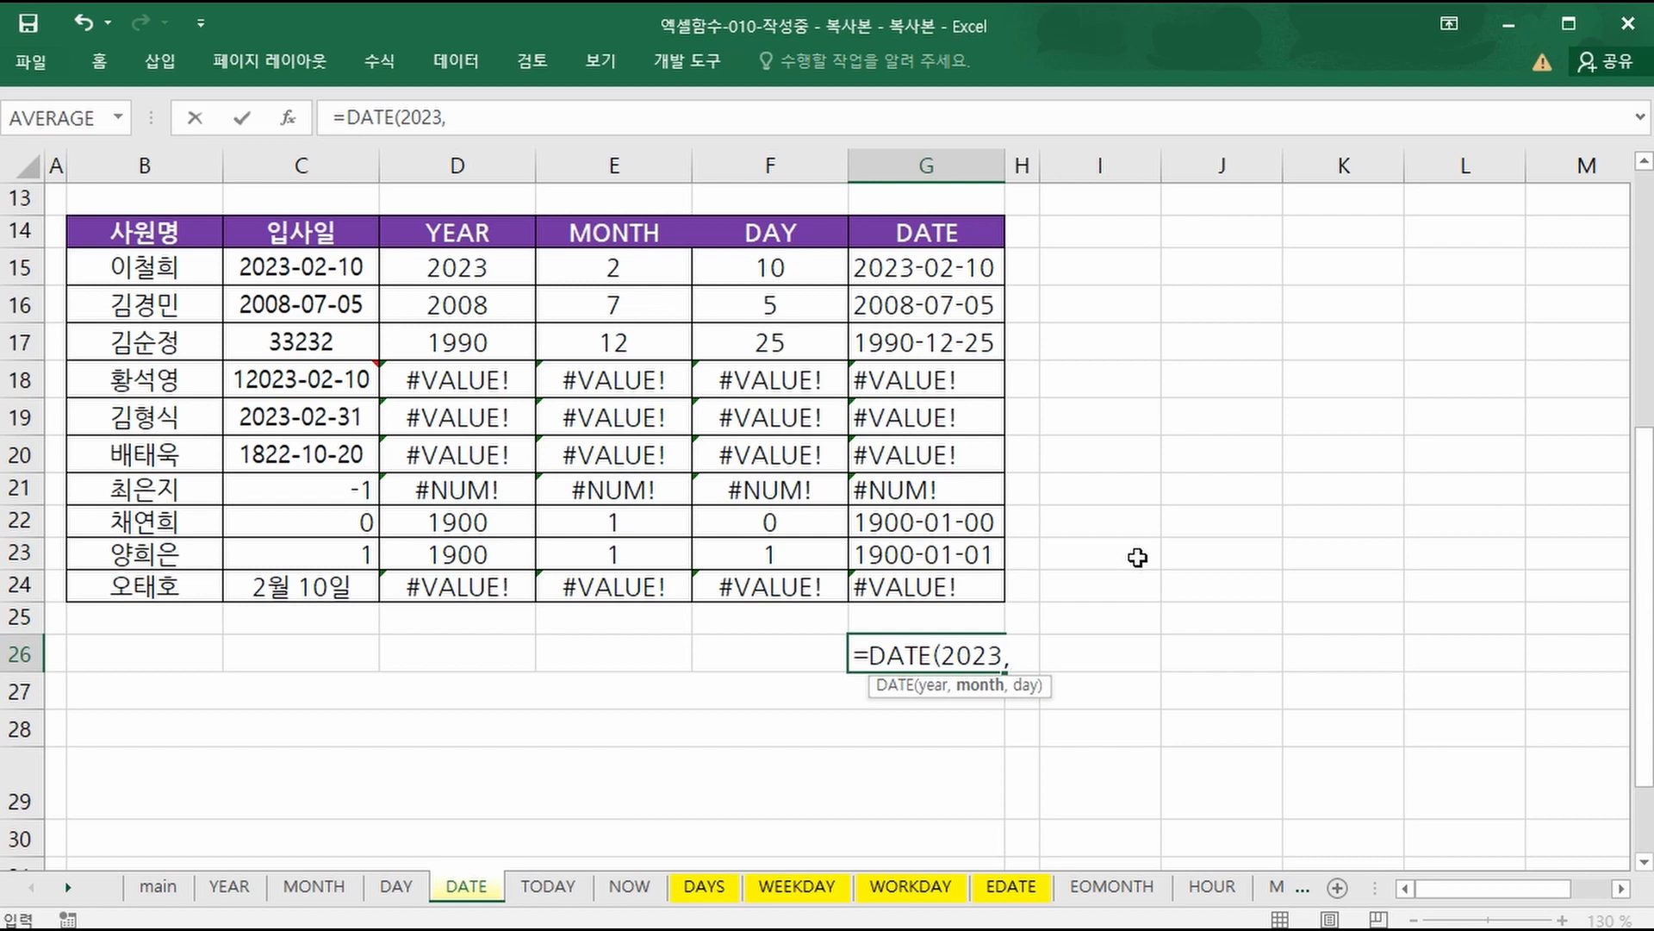
pyautogui.write('2,13')
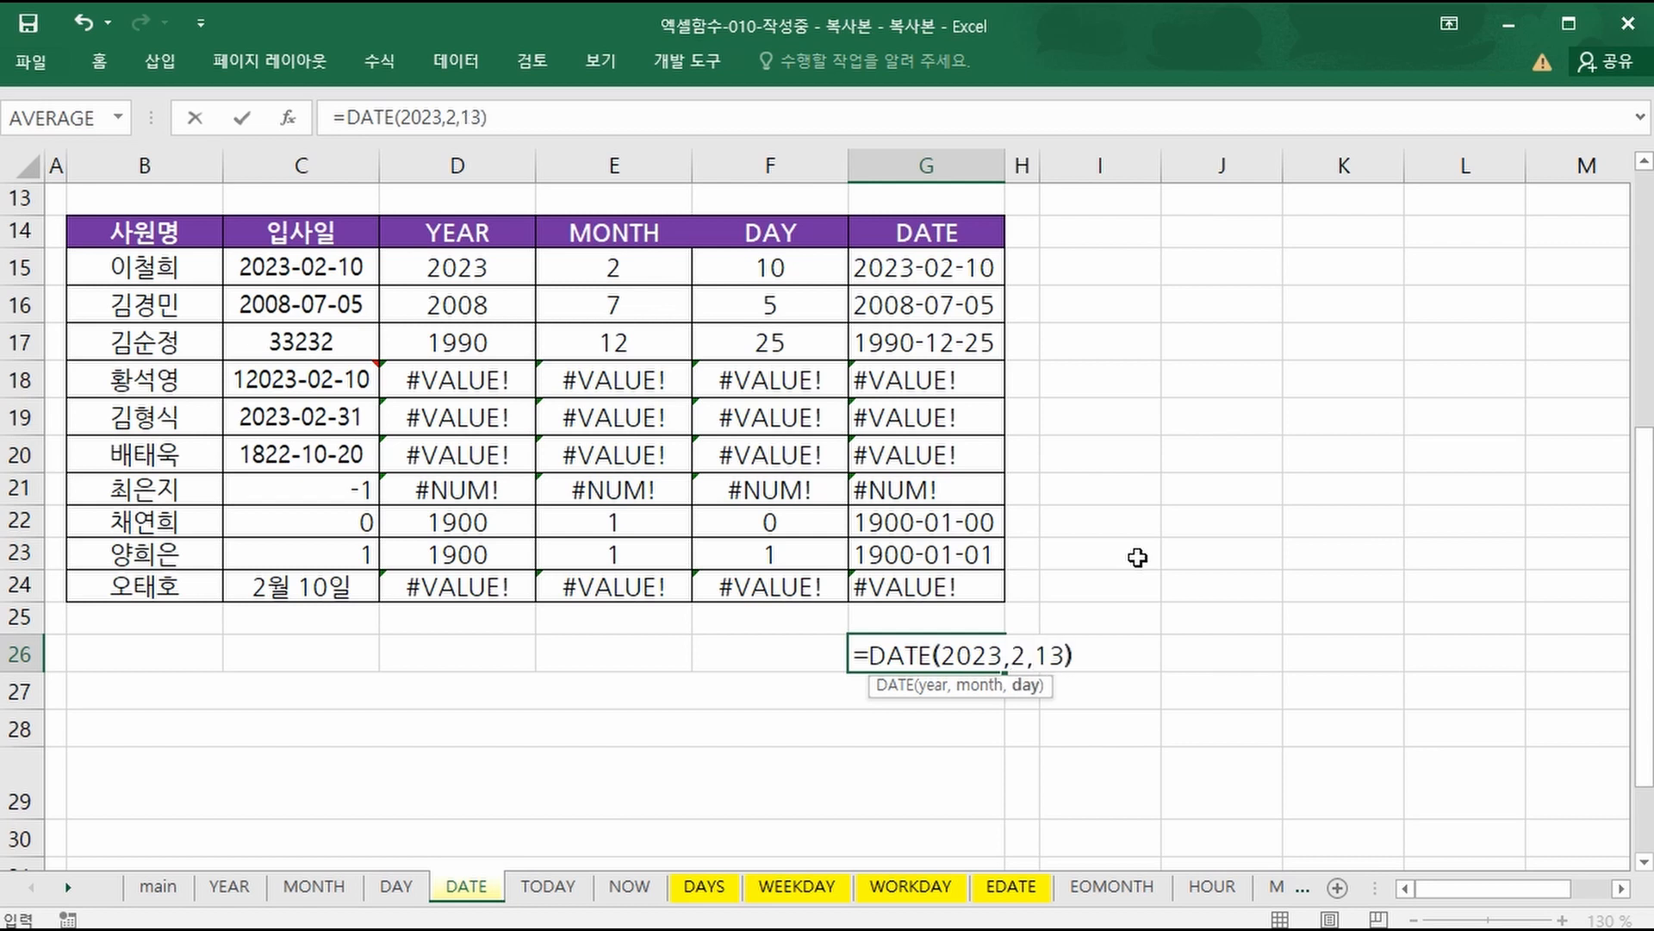
pyautogui.press('Return')
pyautogui.press('Up')
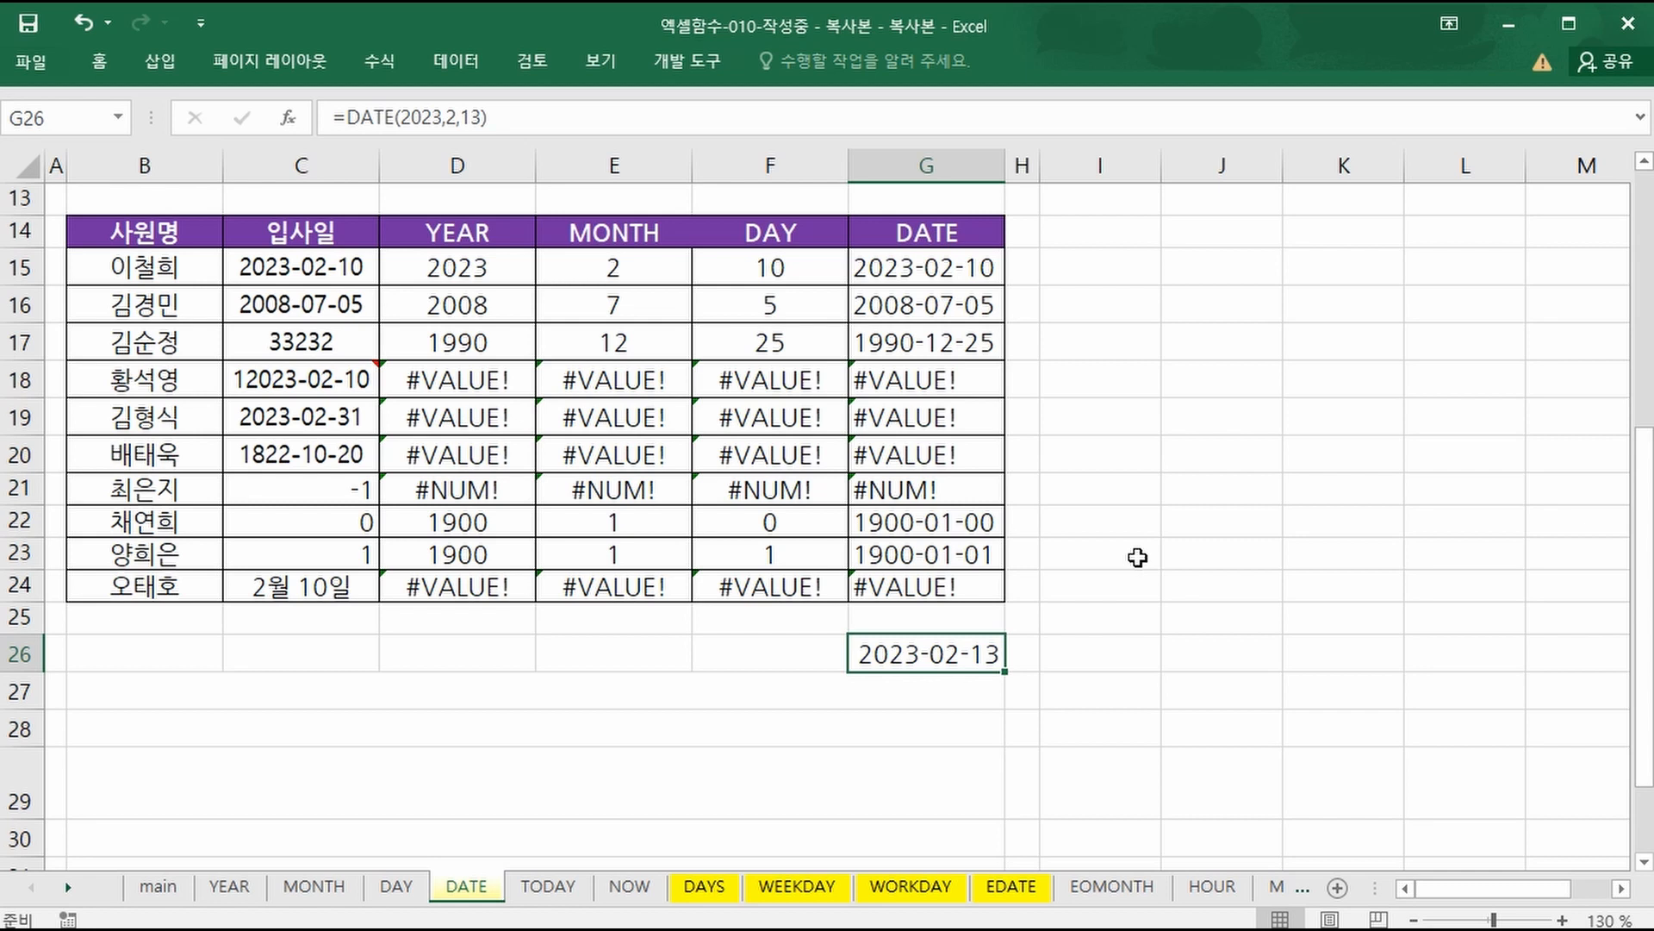
# Enter the date 2023/02/13 directly in G25, using slashes and a four-digit year.
pyautogui.click(929, 617)
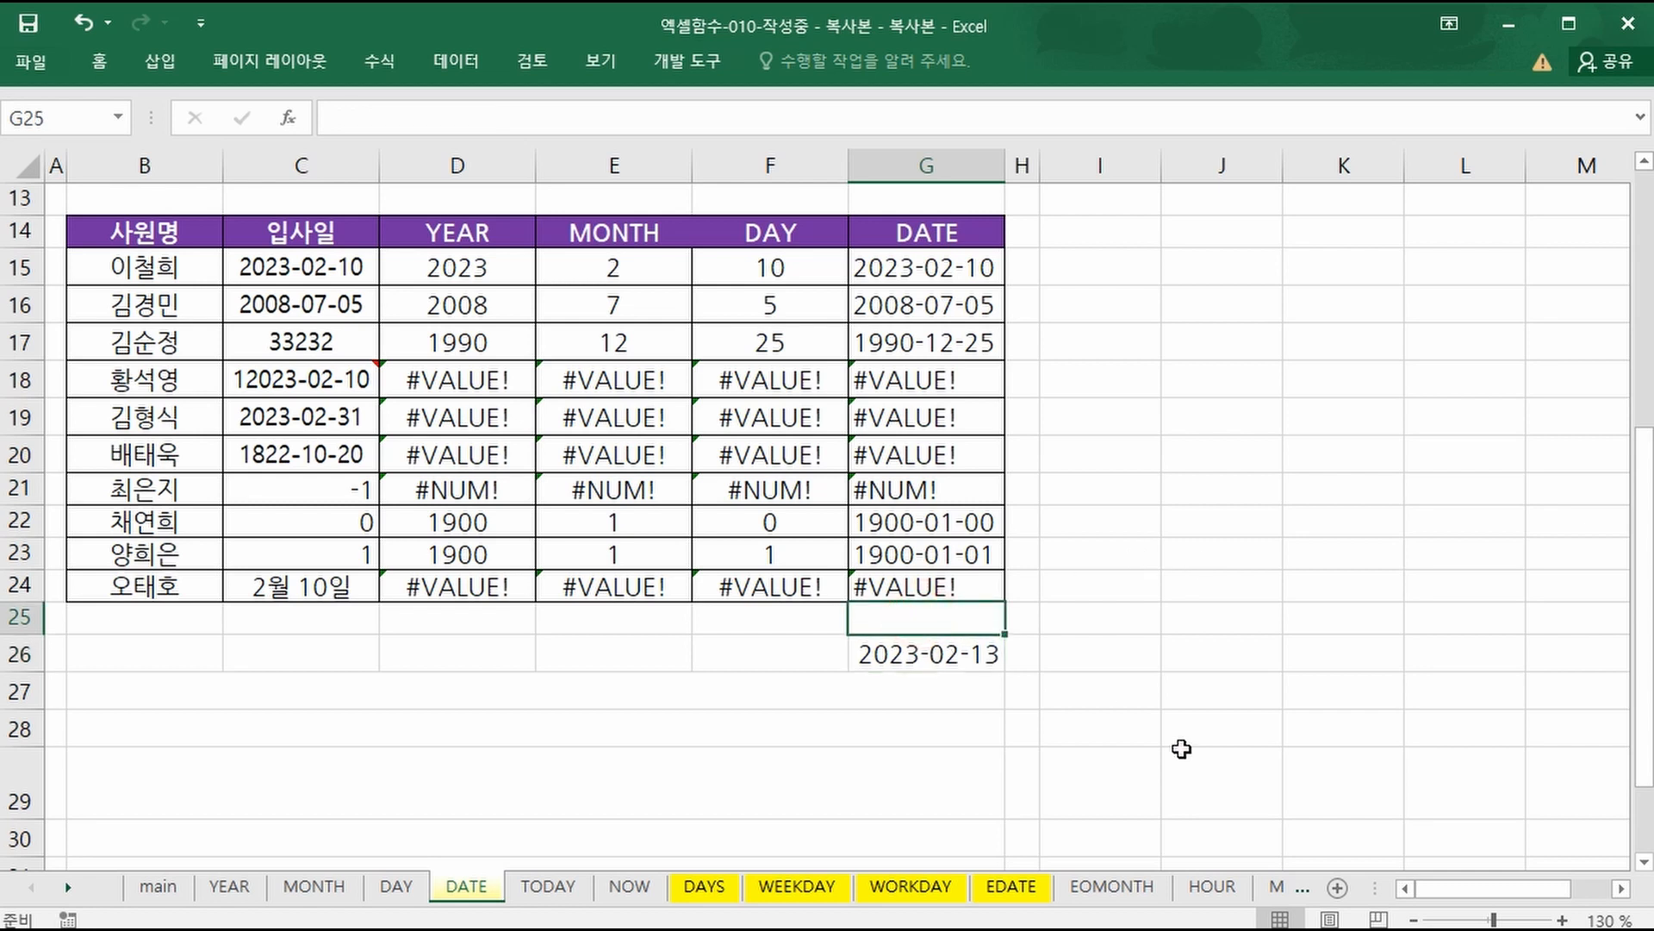
pyautogui.write('2023')
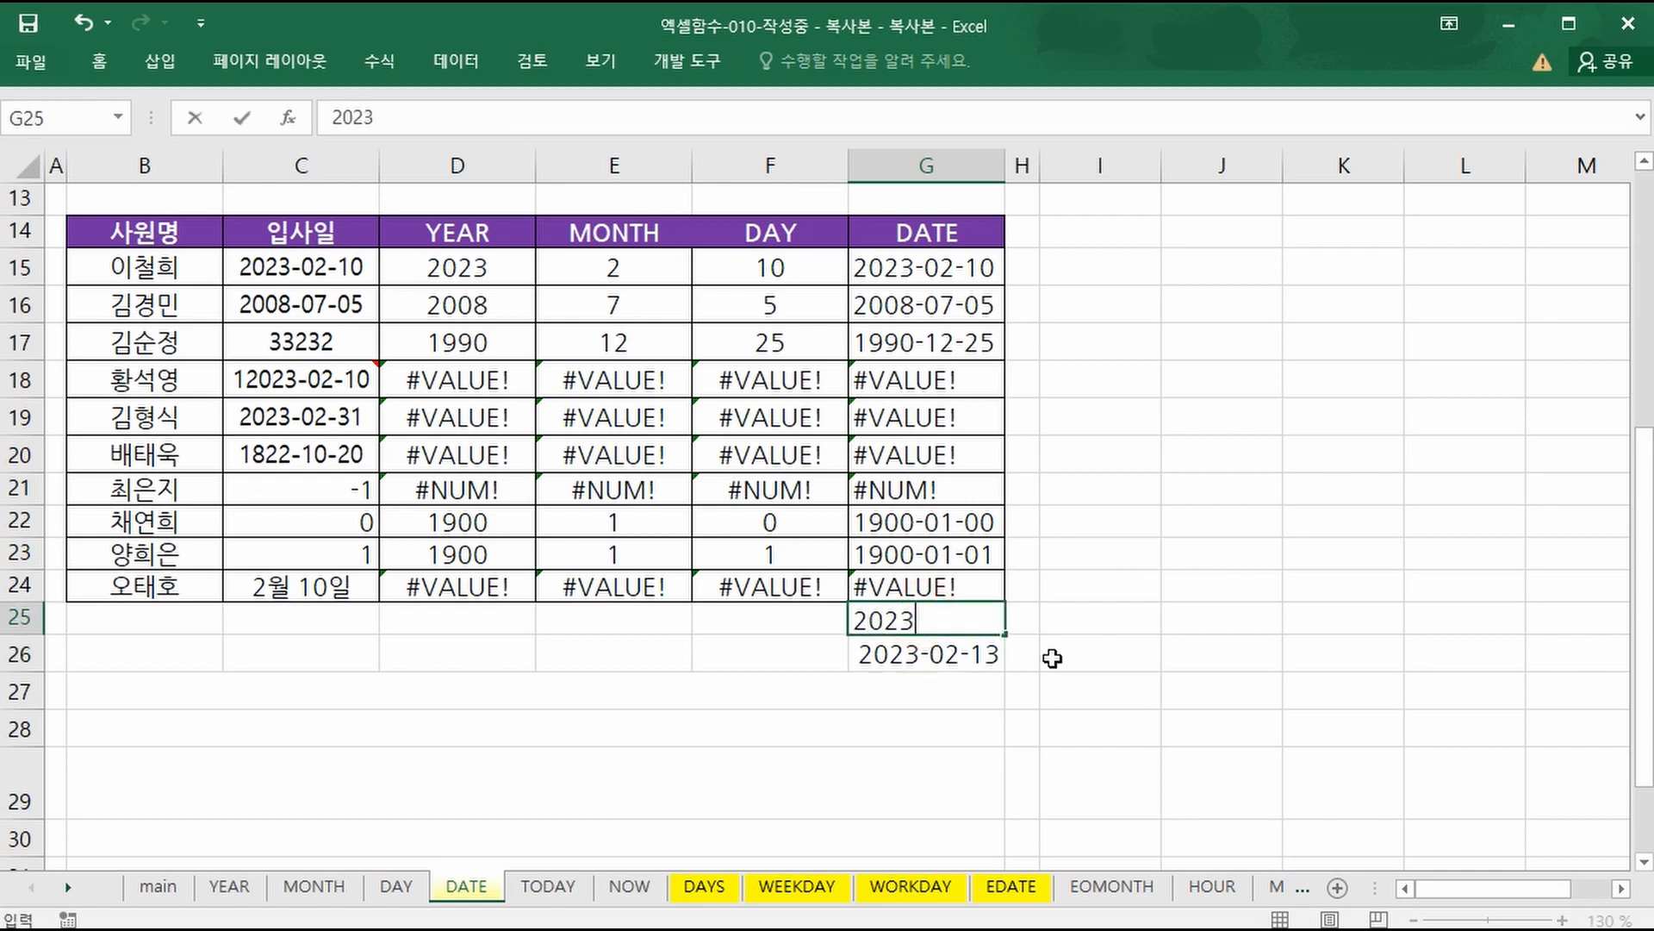
pyautogui.write('/02/13')
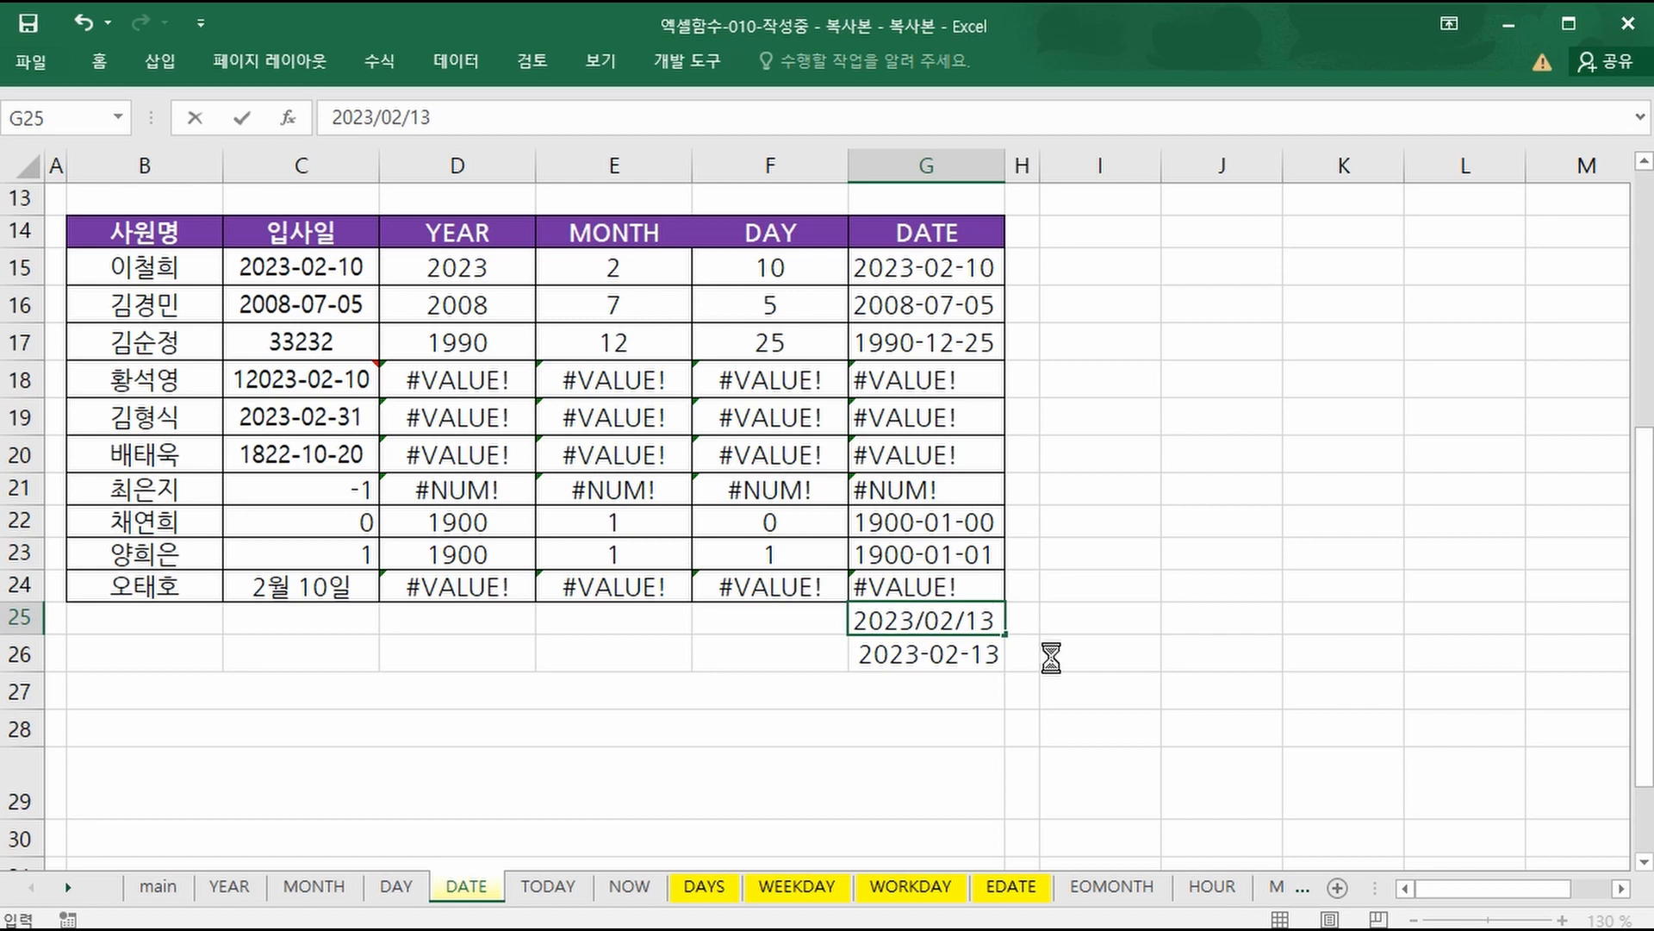
pyautogui.press('Return')
pyautogui.press('Up')
# Enter the date 23/02/13 in F25, using slashes and a two-digit year.
pyautogui.press('Left')
pyautogui.write('2')
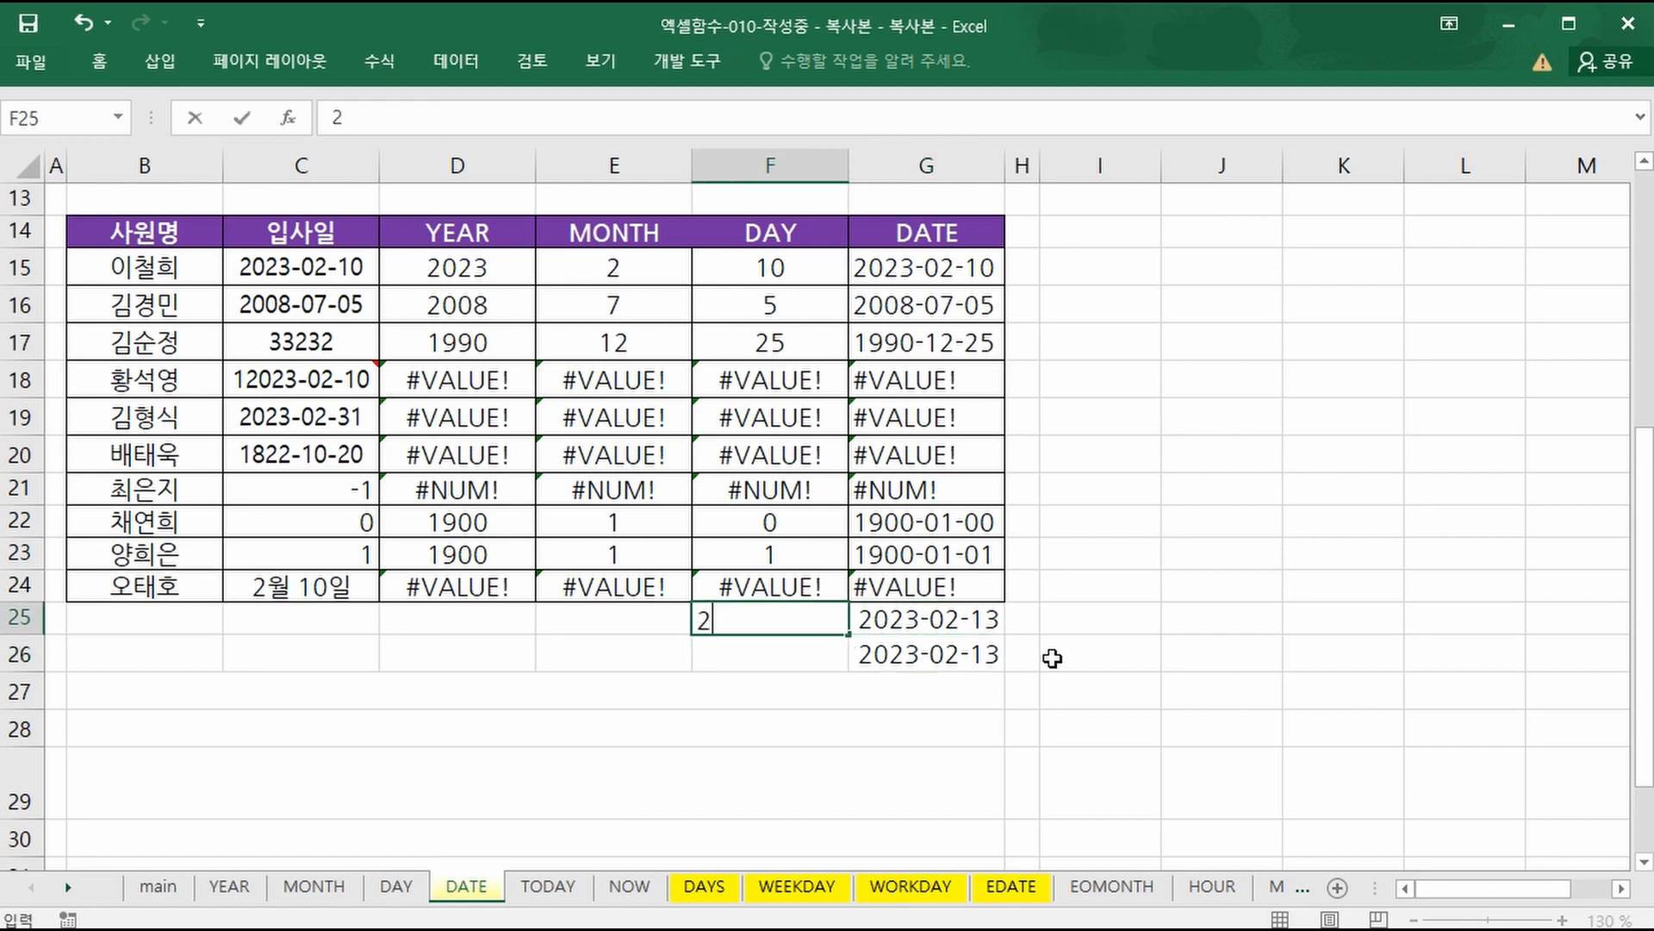
pyautogui.write('3/02/13')
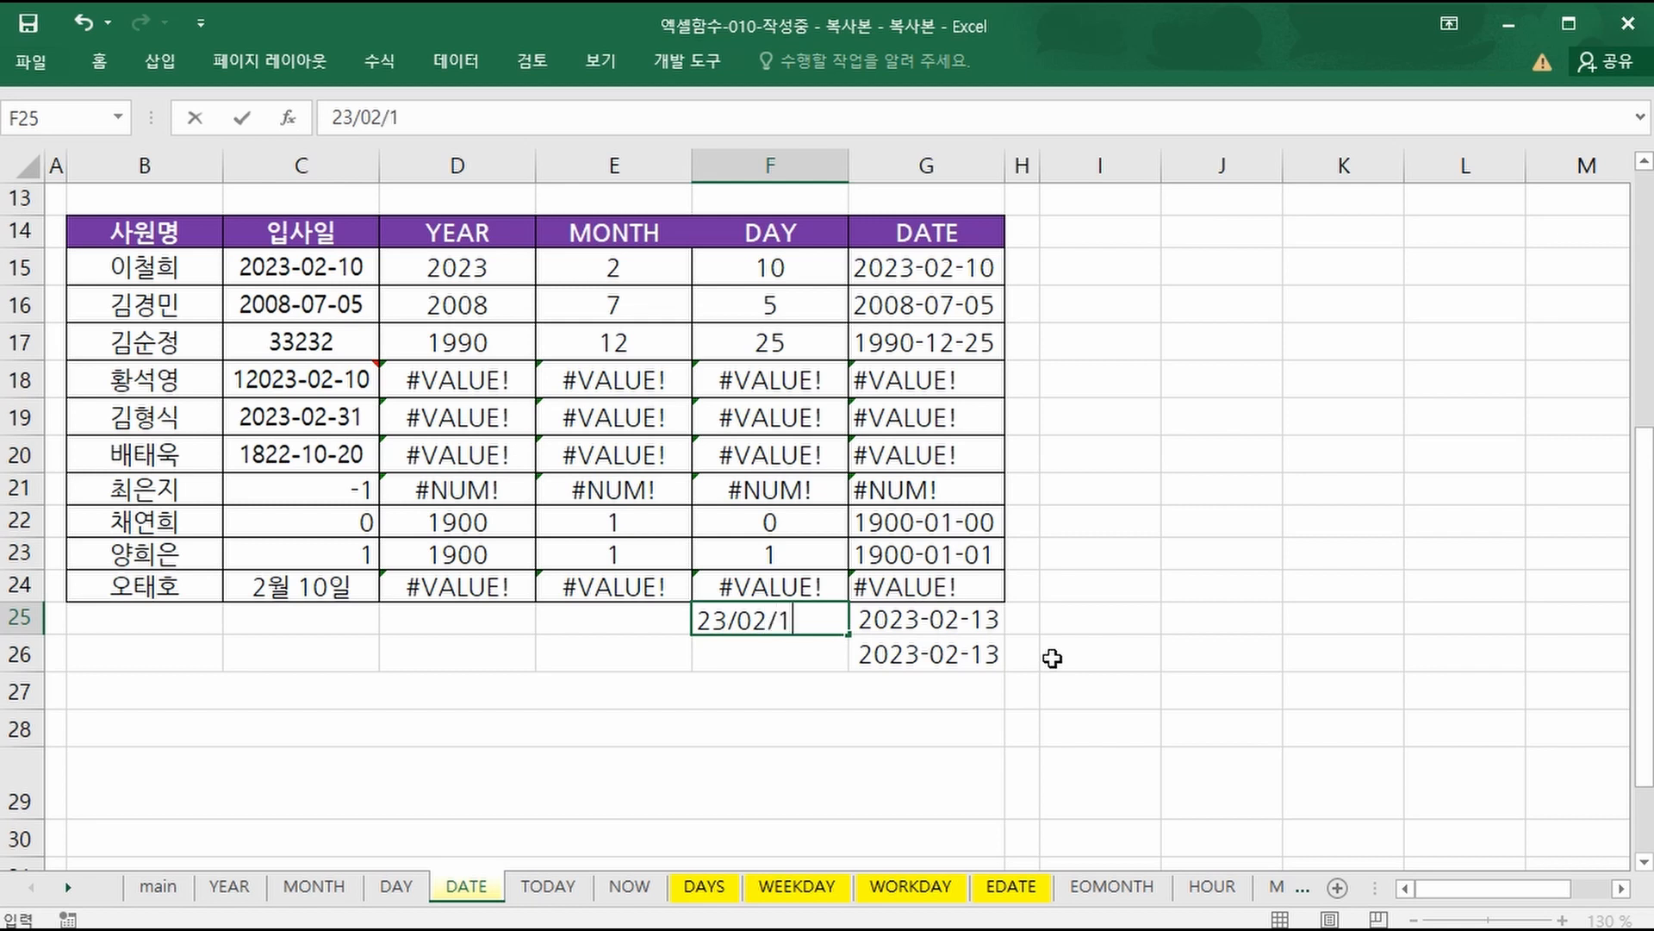
pyautogui.press('Return')
pyautogui.press('Up')
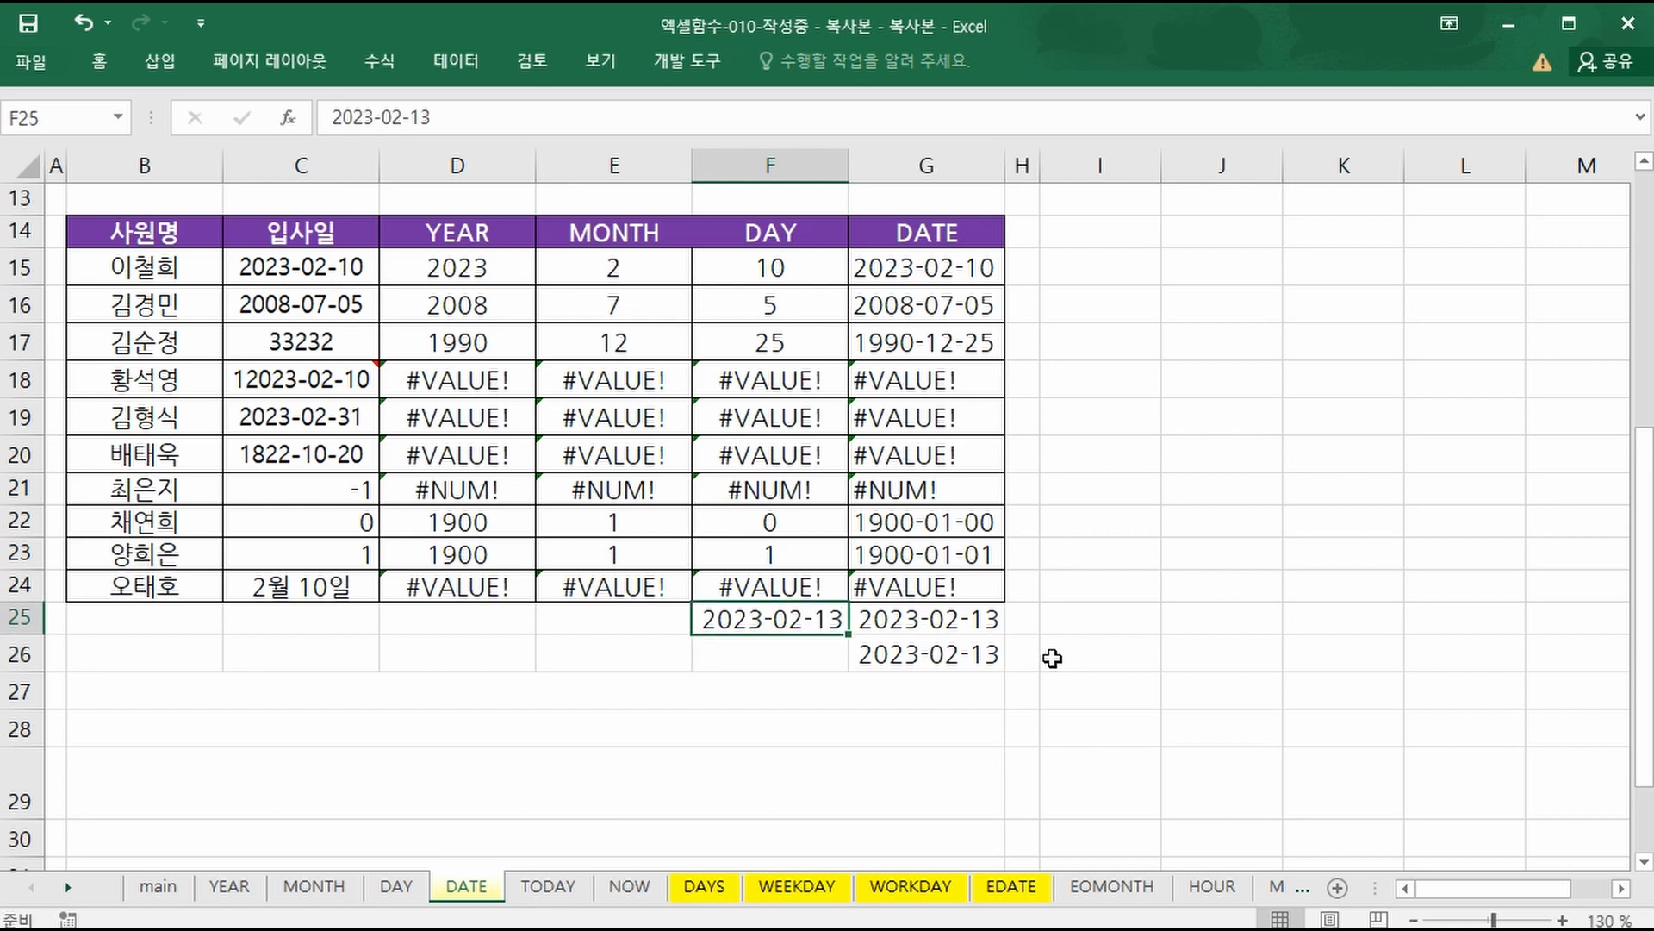
# Enter the date 23-02-13 in F26, using hyphens and a two-digit year.
pyautogui.press('Down')
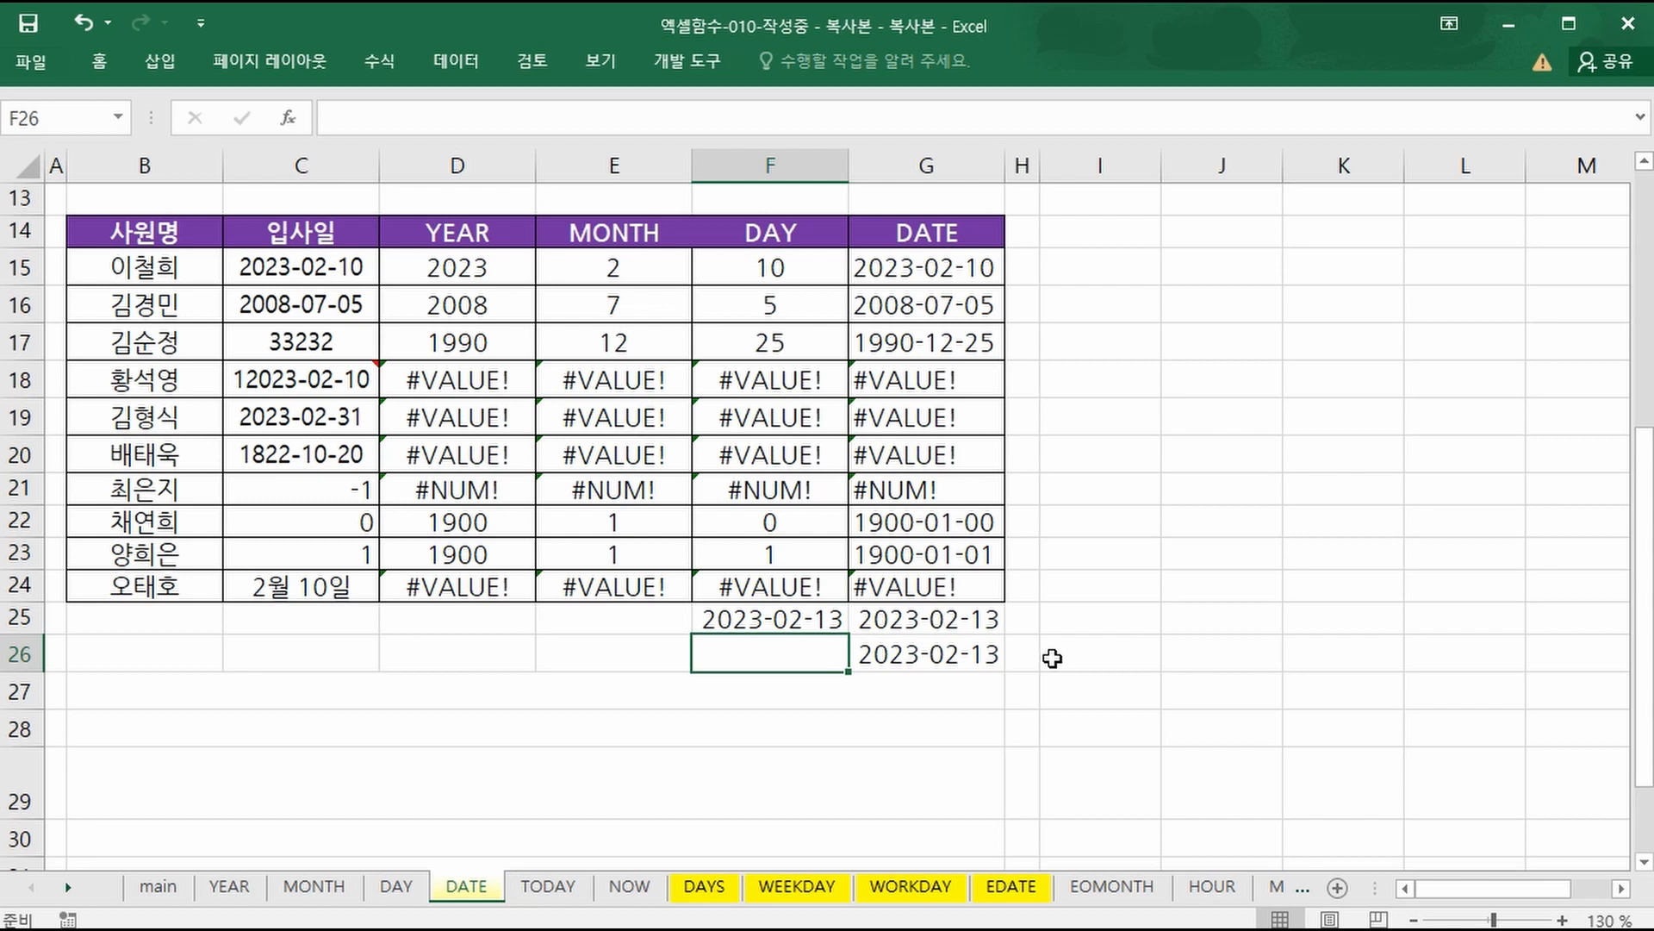
pyautogui.write('23-')
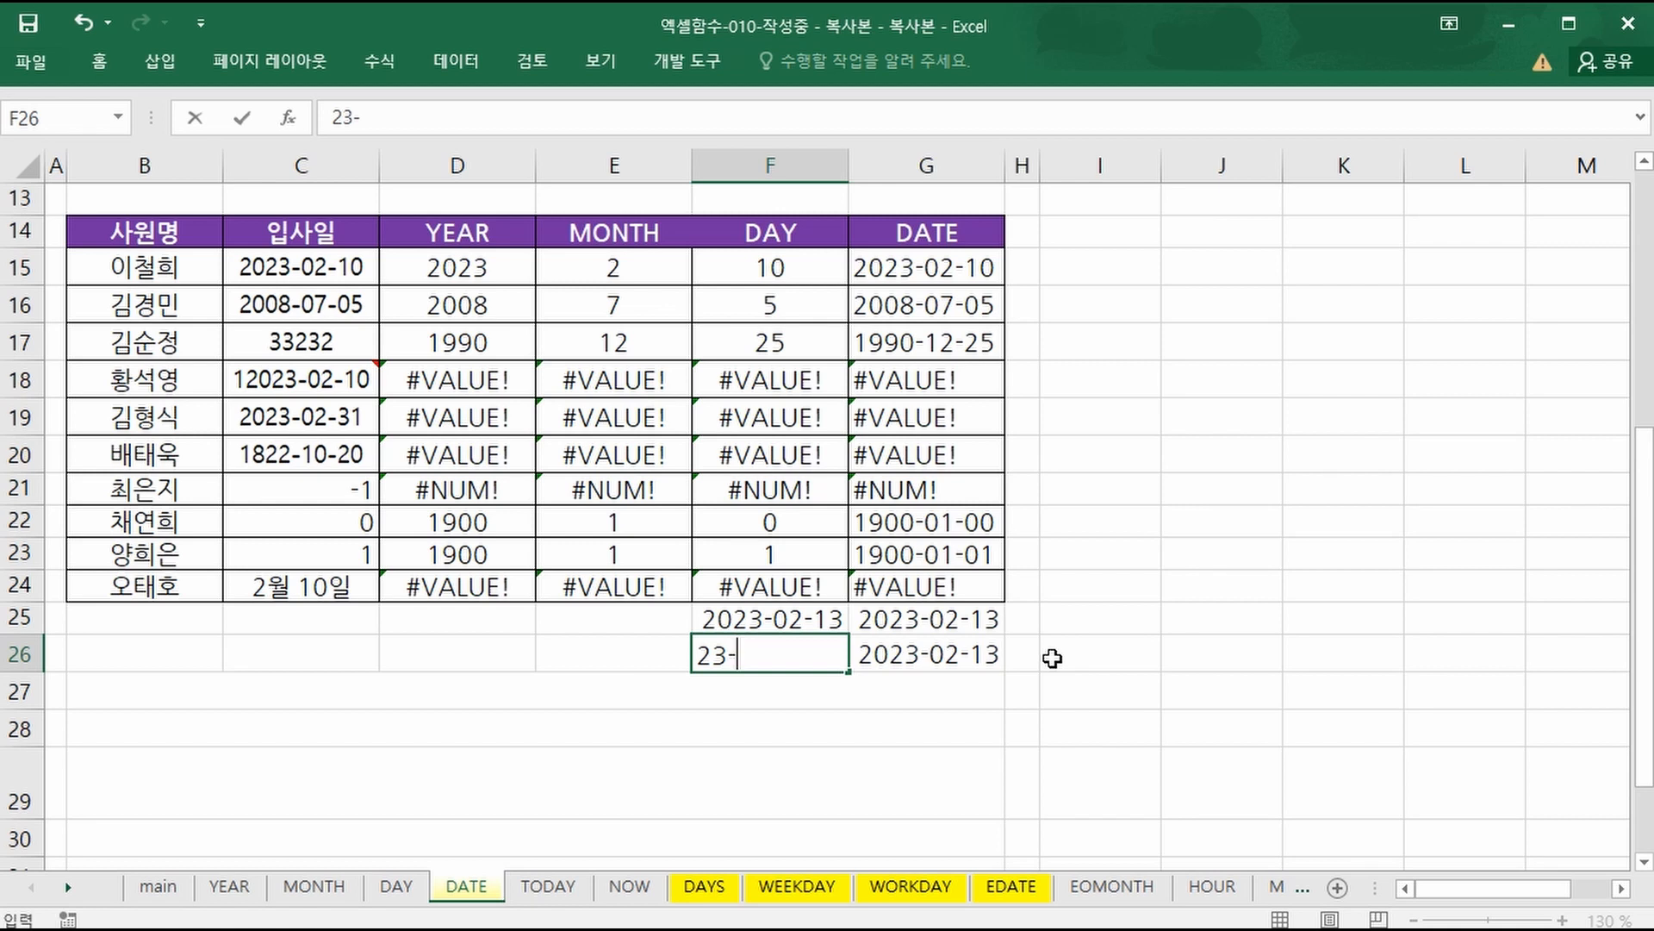
pyautogui.write('02-13')
pyautogui.press('Return')
pyautogui.press('Up')
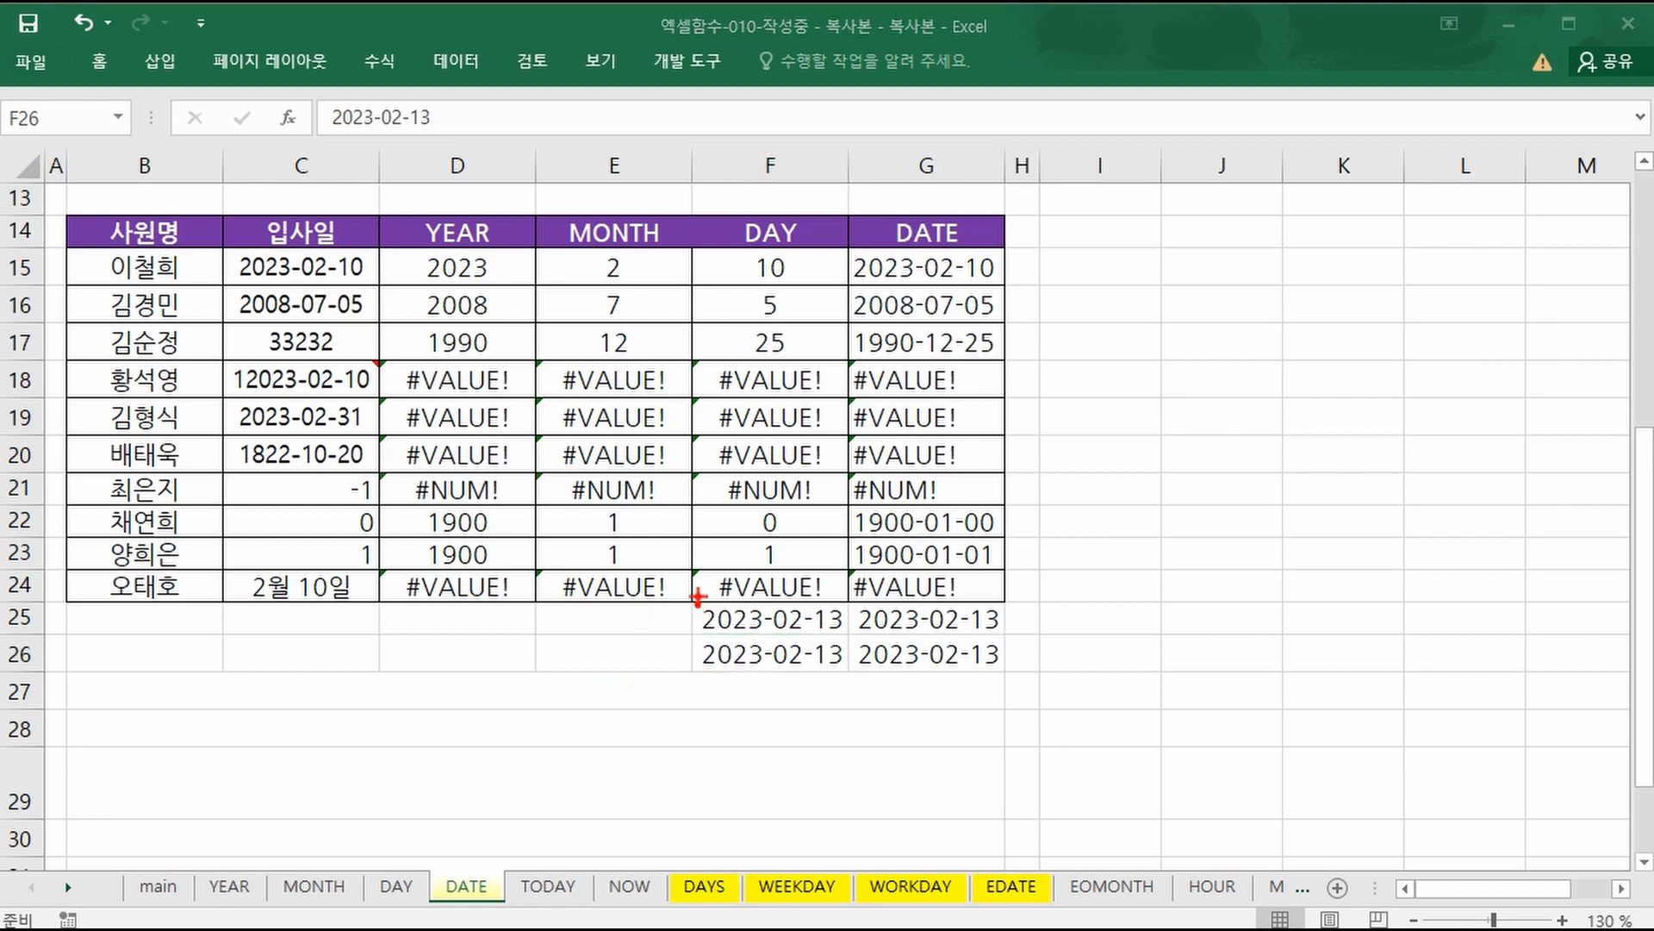
# Frame the leading "20" of the dates in F25:F26 with a red box, and clear the marking.
pyautogui.moveTo(698, 595); pyautogui.dragTo(735, 673)
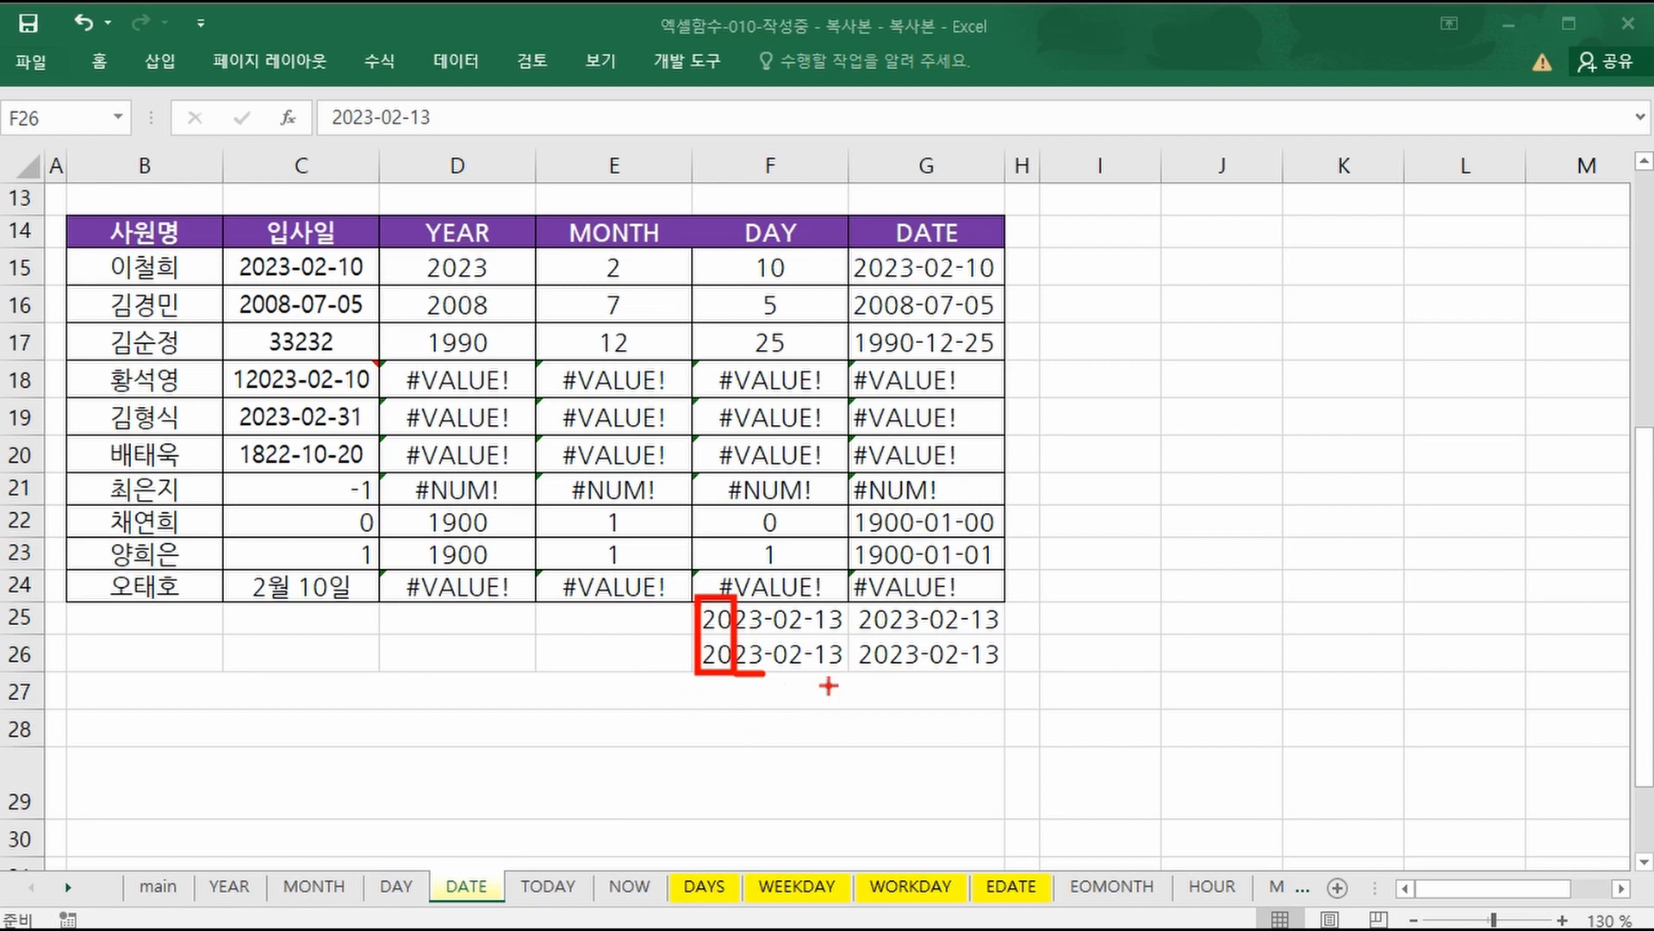
pyautogui.click(857, 725)
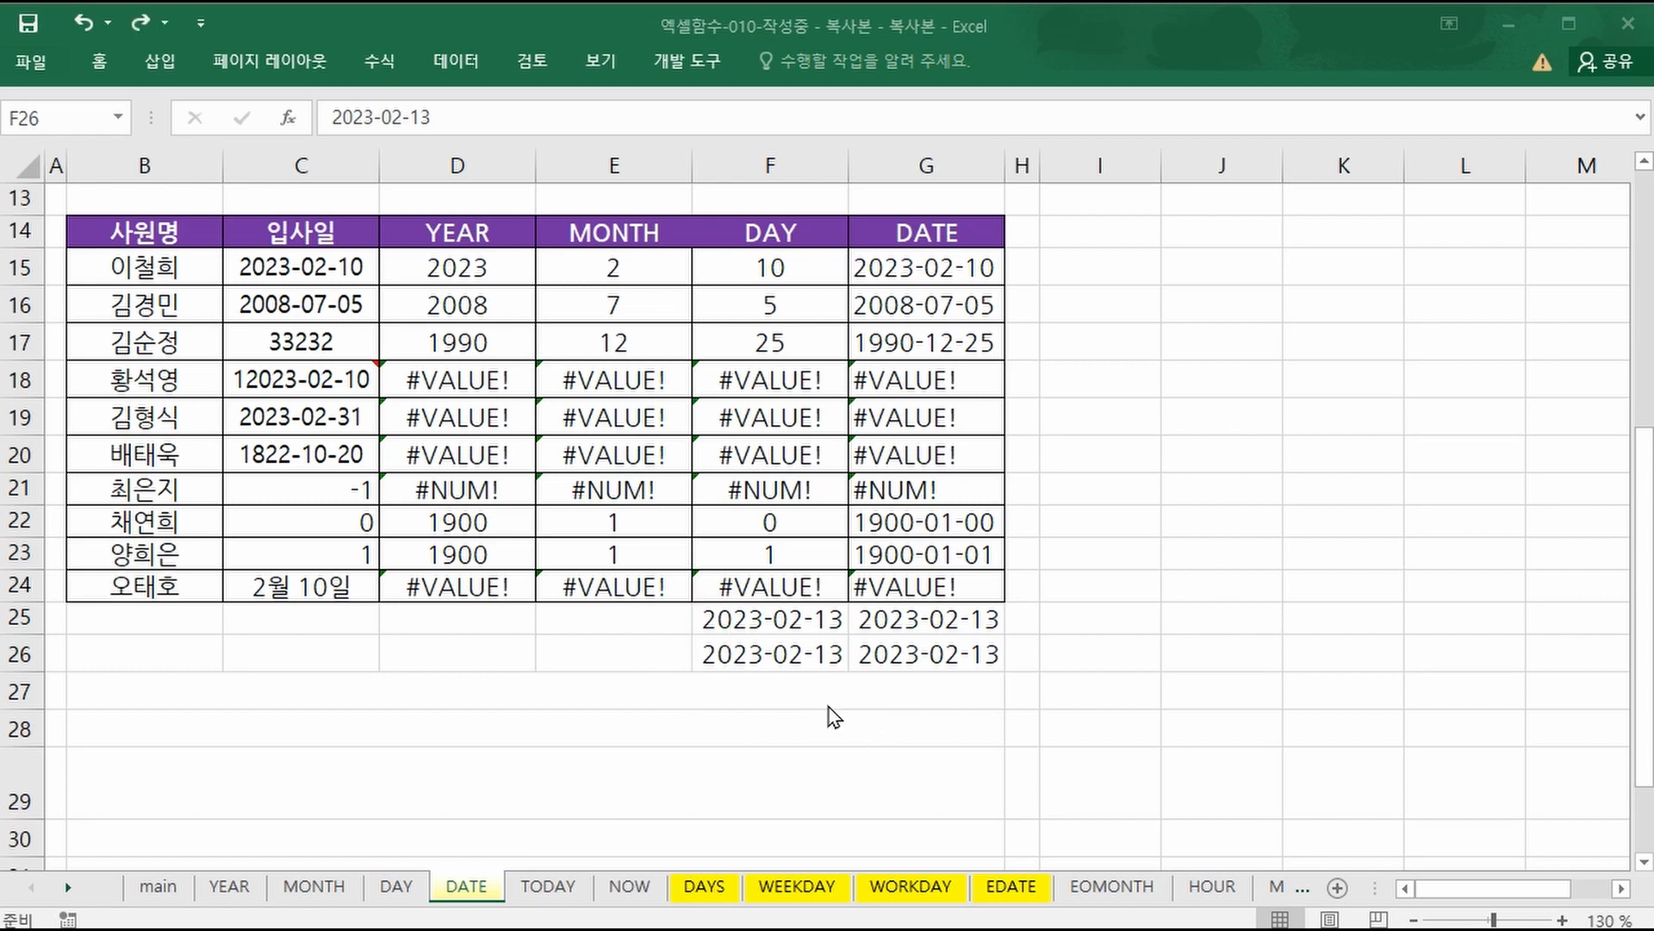
# Apply the General (일반) number format to the four dates in F25:G26 so they show as serial numbers.
pyautogui.moveTo(840, 662)
pyautogui.mouseDown()
pyautogui.moveTo(765, 624)
pyautogui.moveTo(965, 637)
pyautogui.mouseUp()
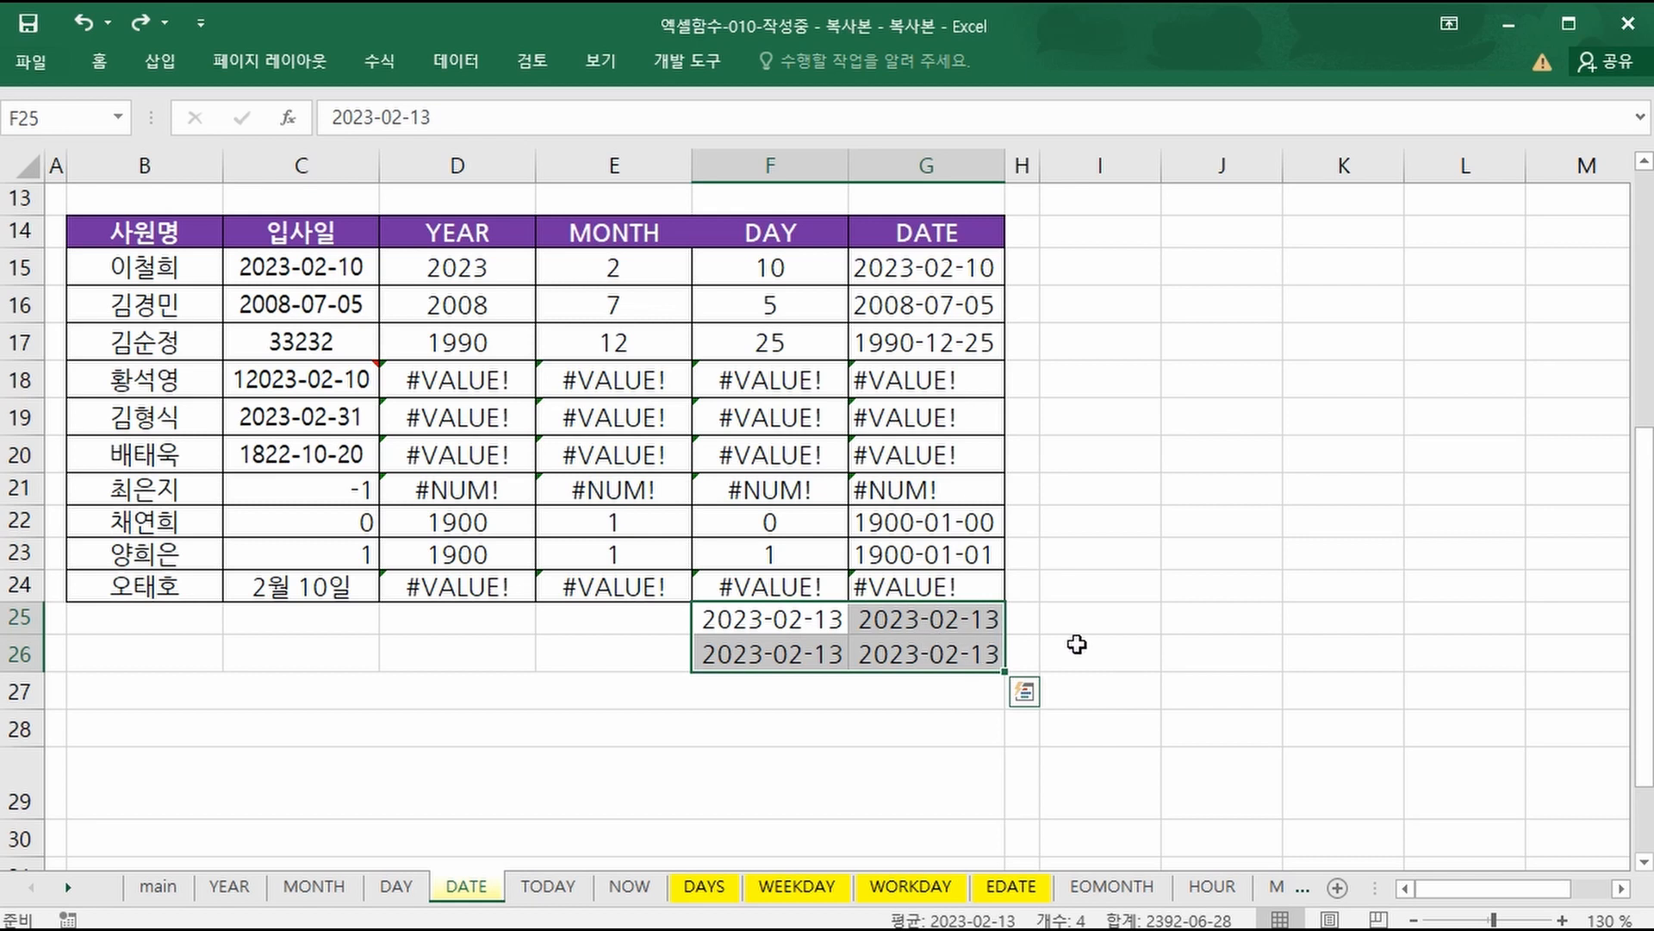
pyautogui.hotkey('ctrl', '1')
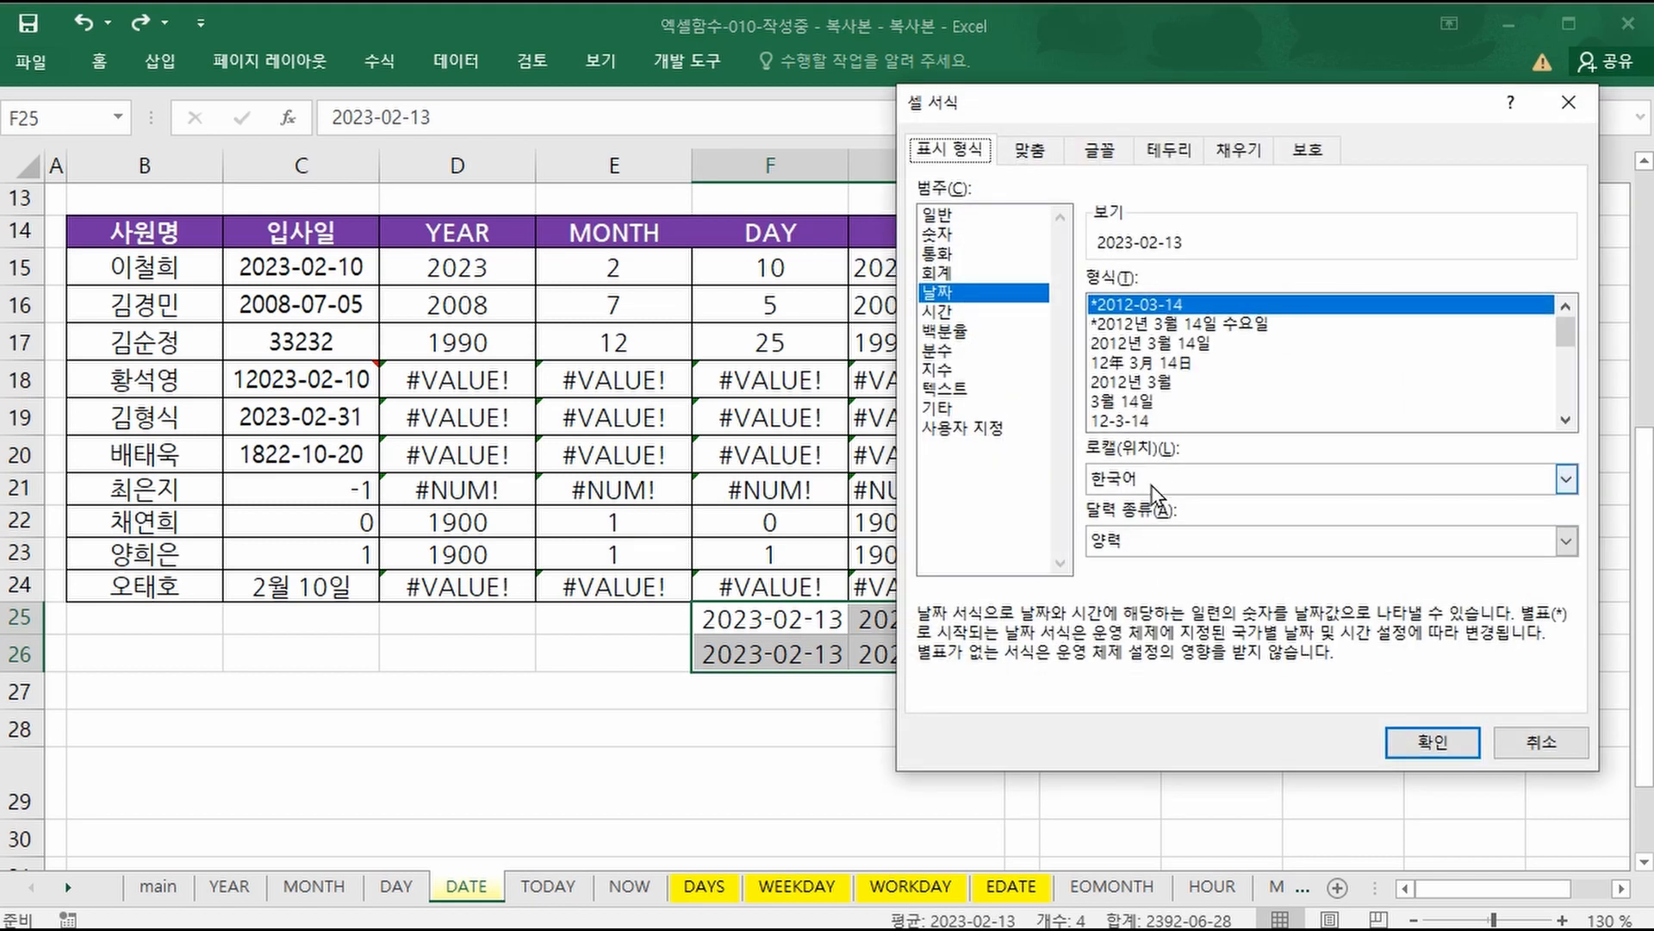
pyautogui.click(969, 215)
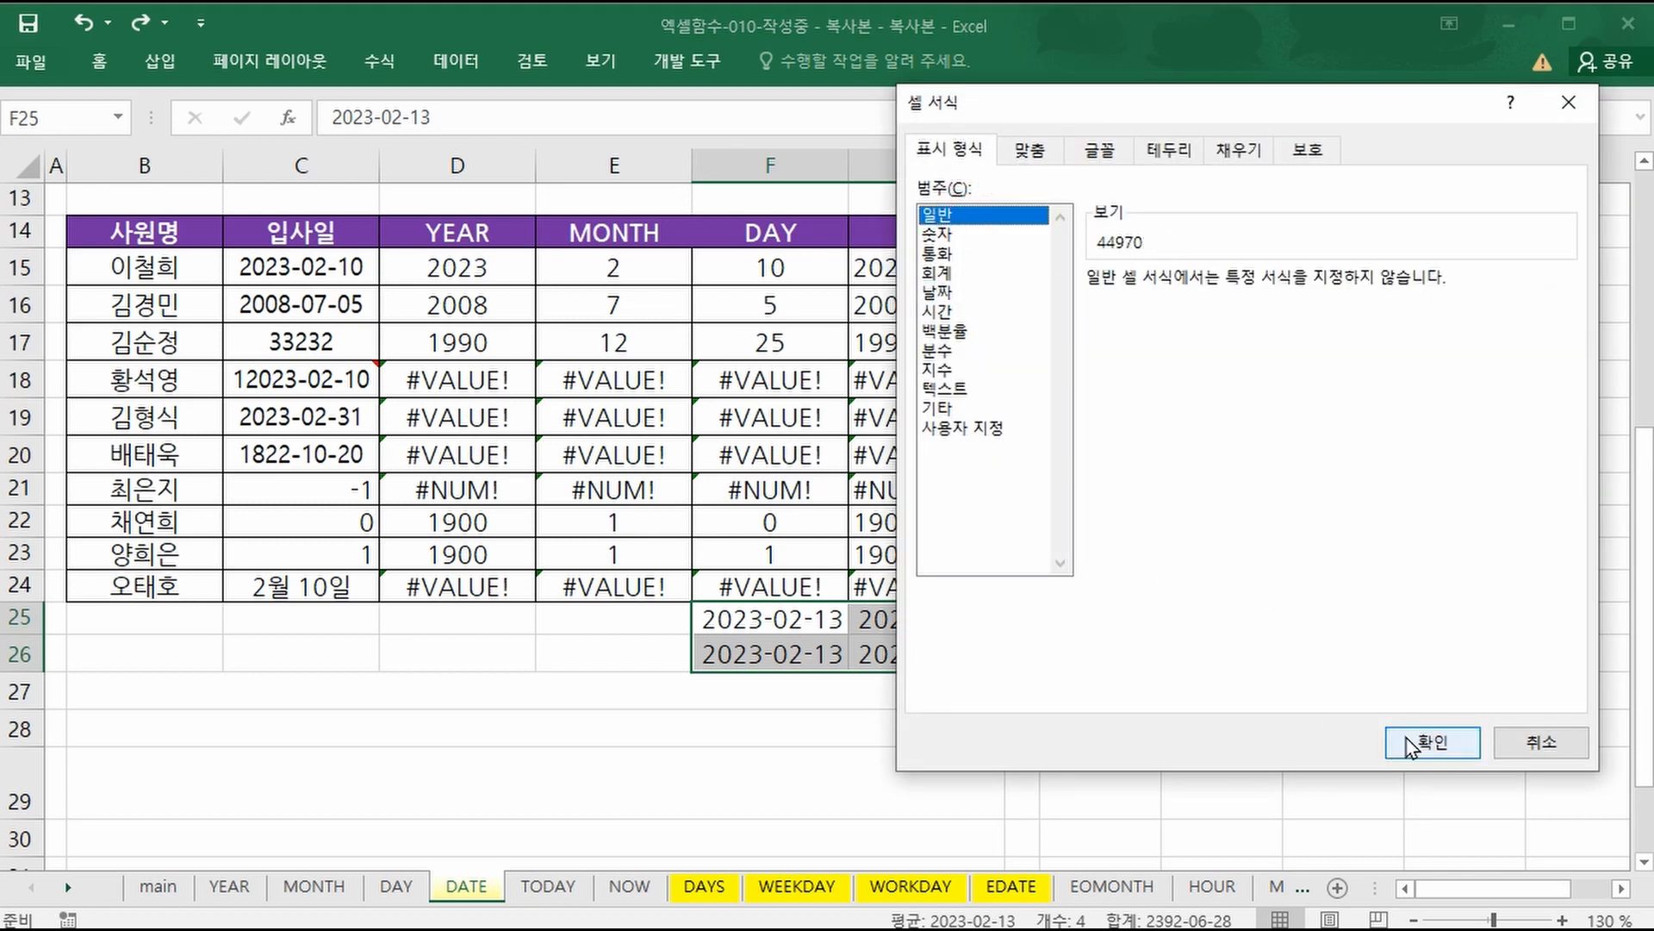
pyautogui.click(1410, 746)
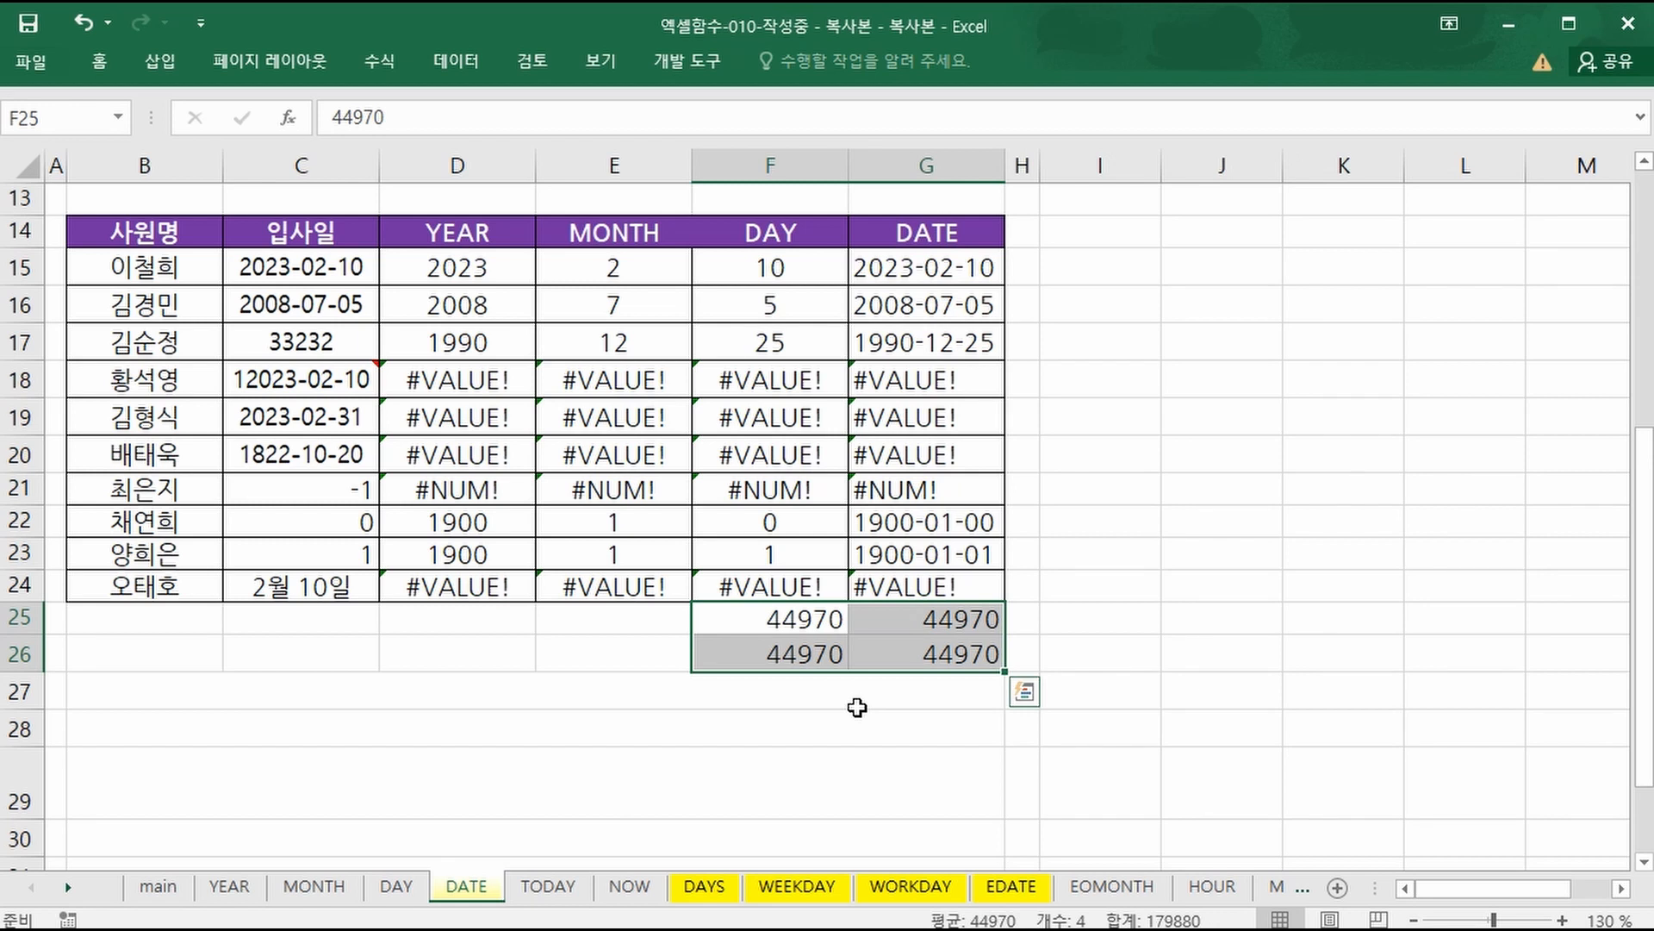
# Format F25:G26 as dates (날짜) using the *2012-03-14 display type.
pyautogui.hotkey('ctrl', '1')
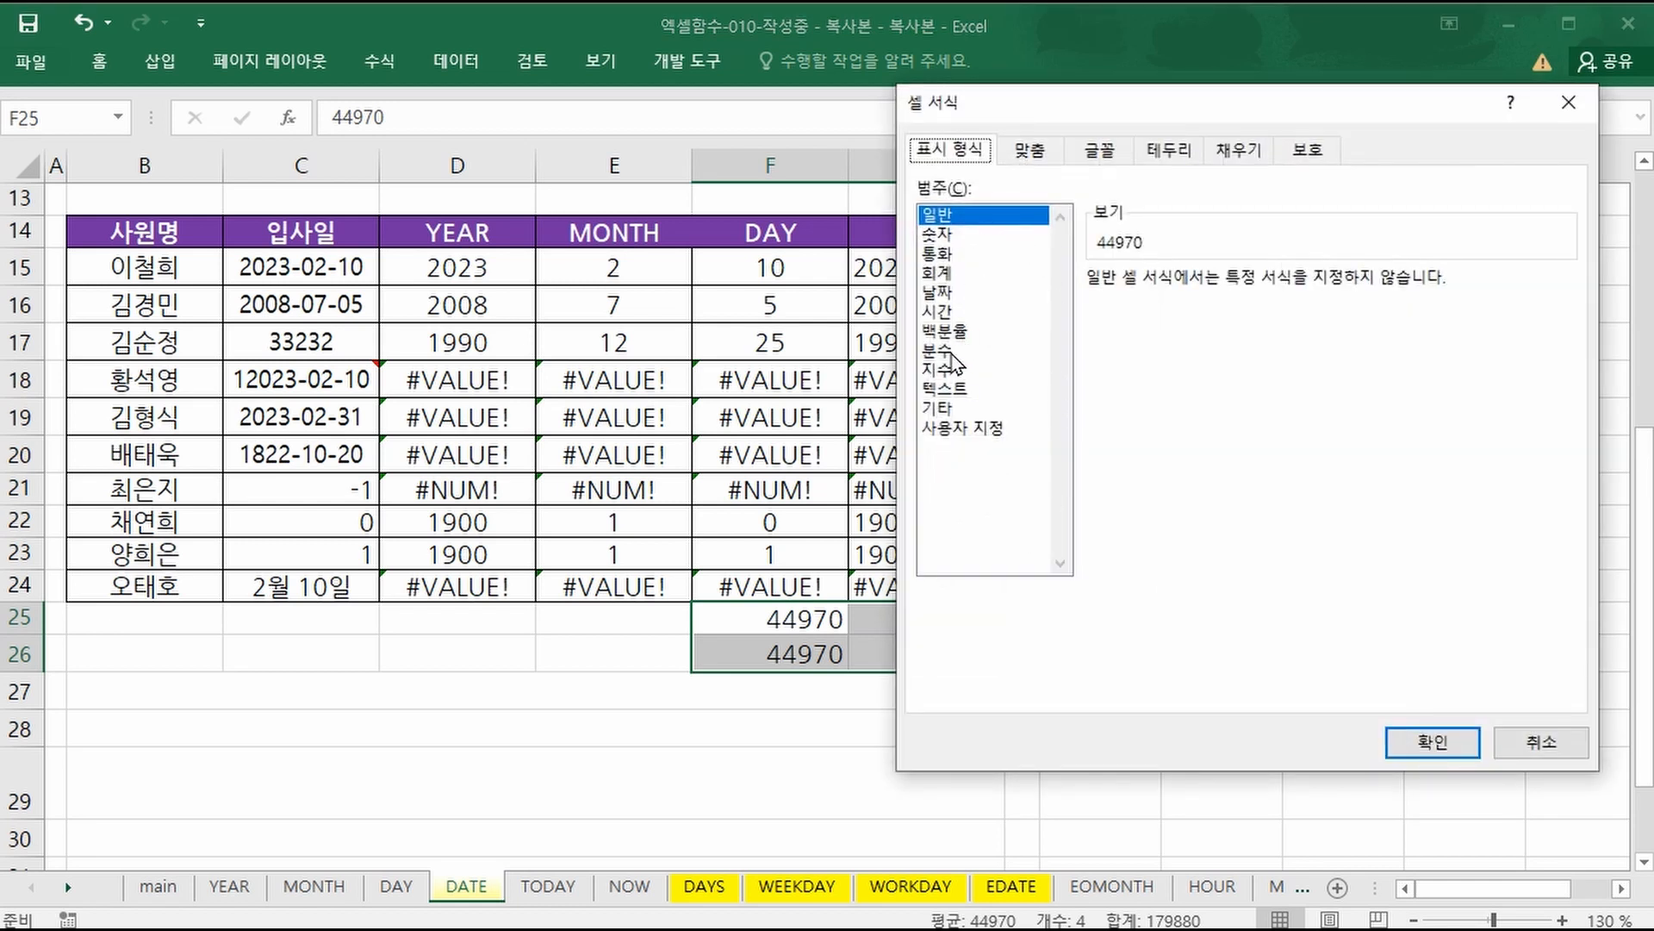
pyautogui.click(939, 292)
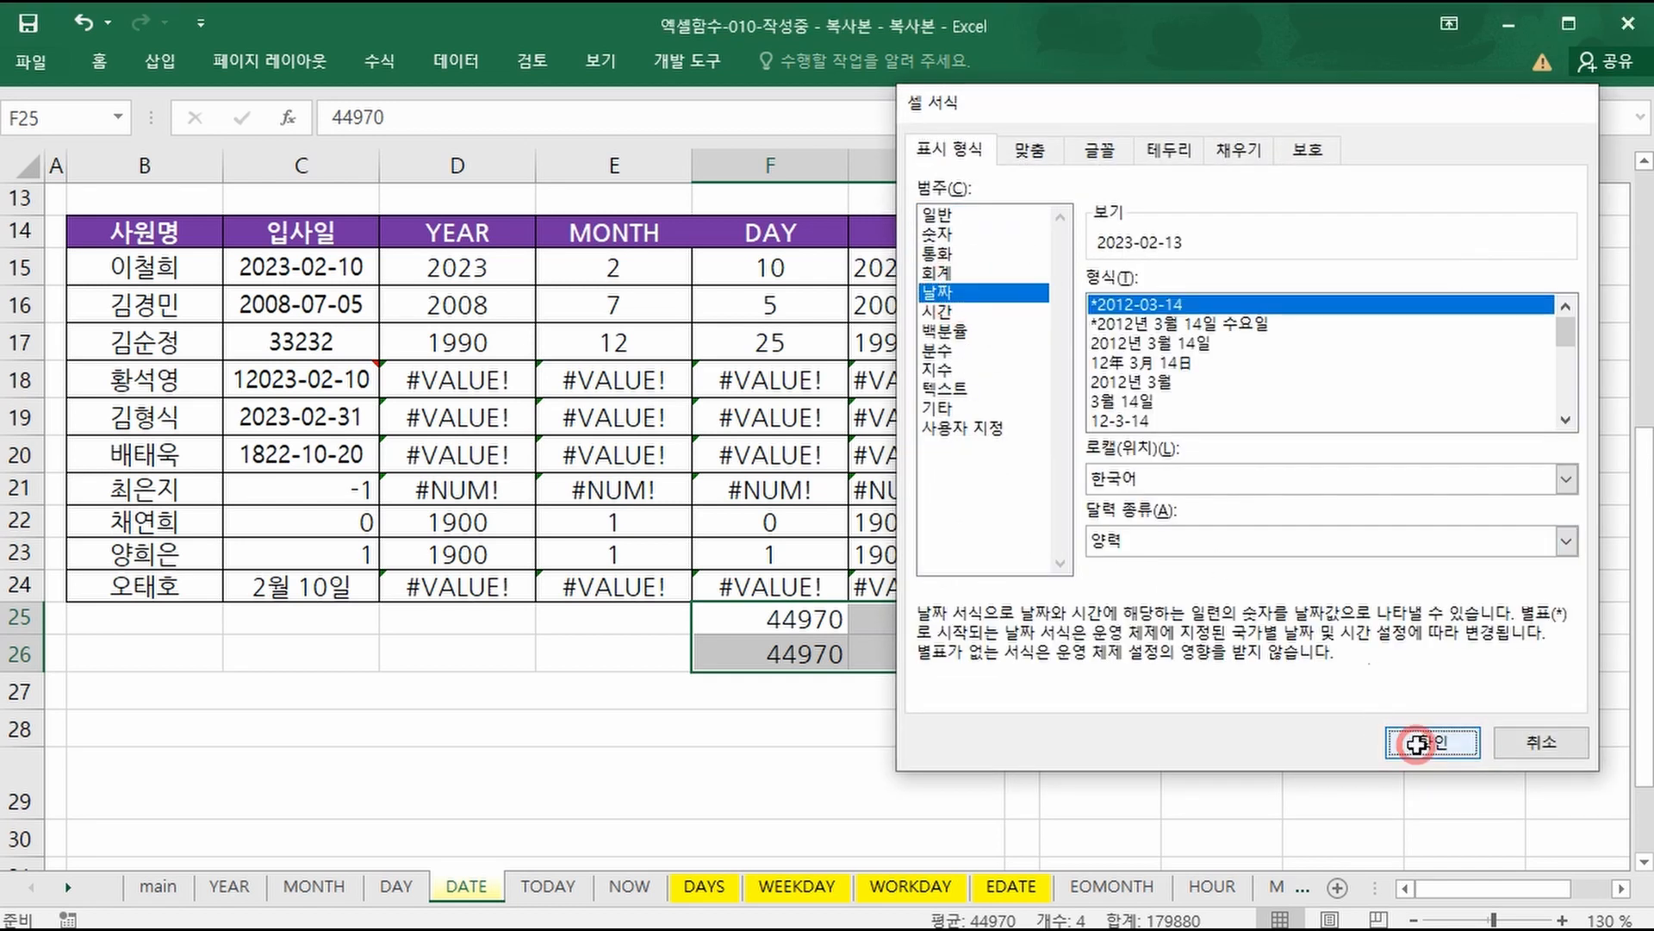
pyautogui.click(1430, 741)
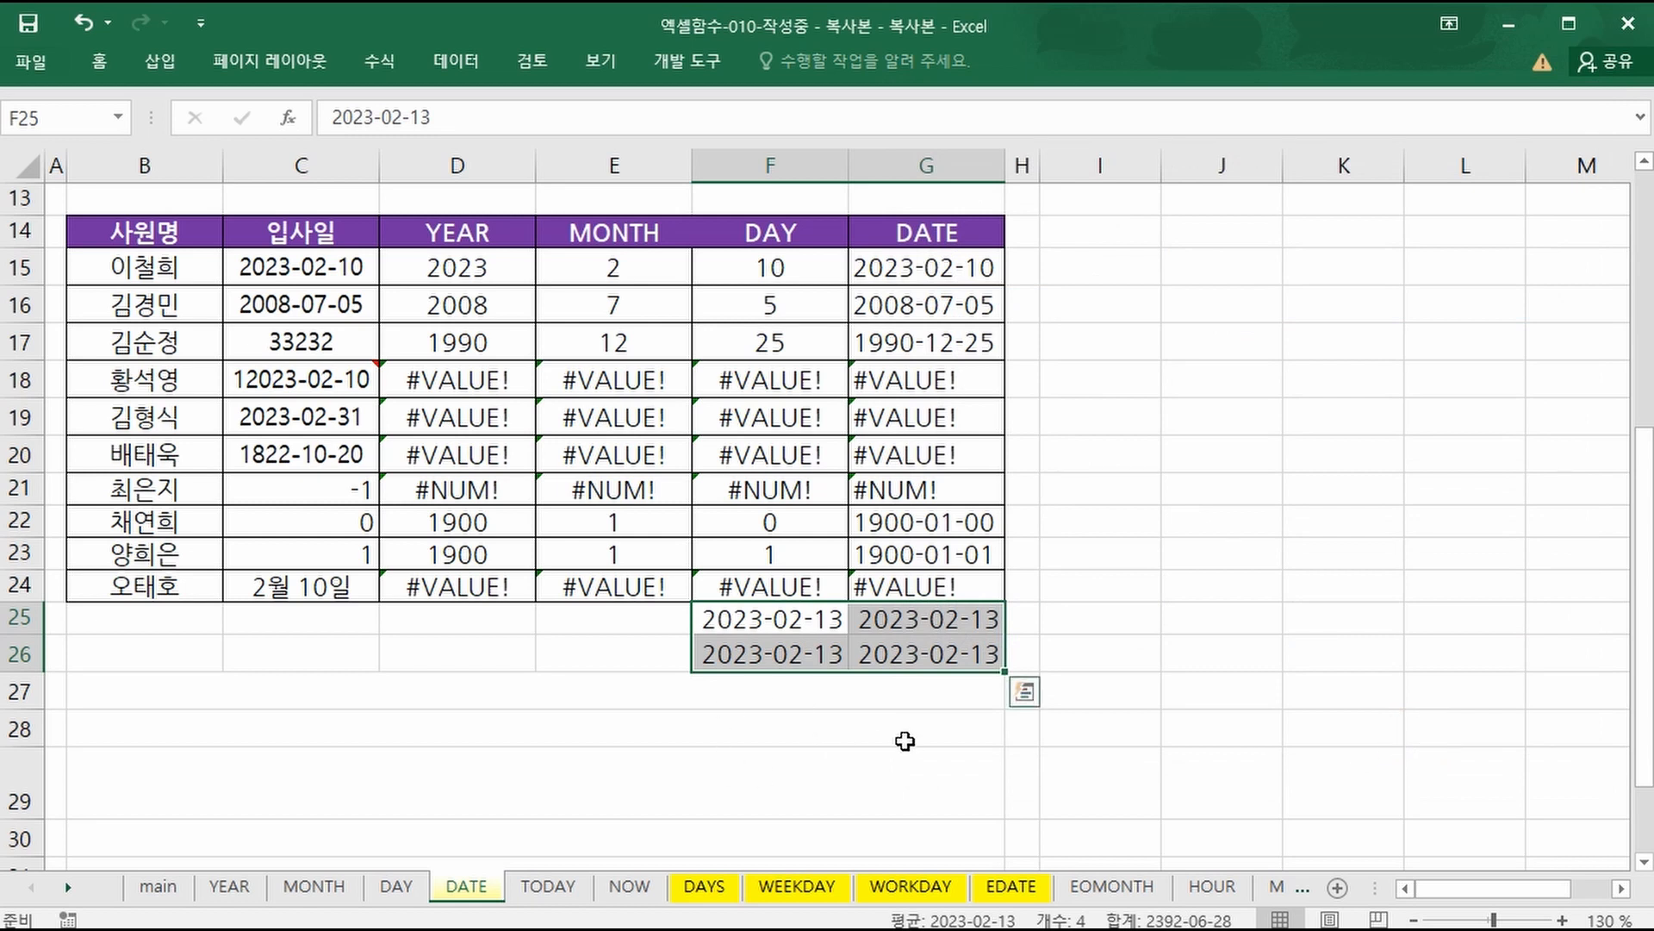